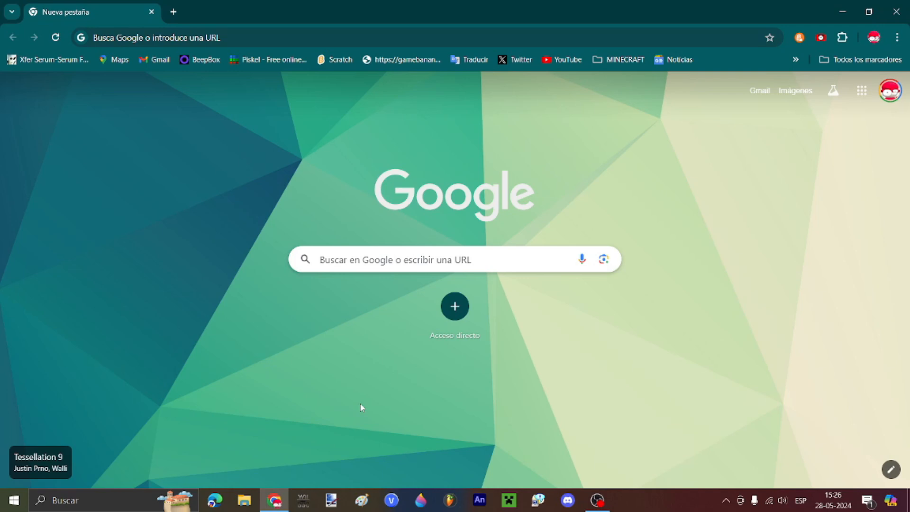
Step: Search Google for 'psych engine' and open the Psych Engine page on GameBanana
left_click(226, 32)
type("psych engine")
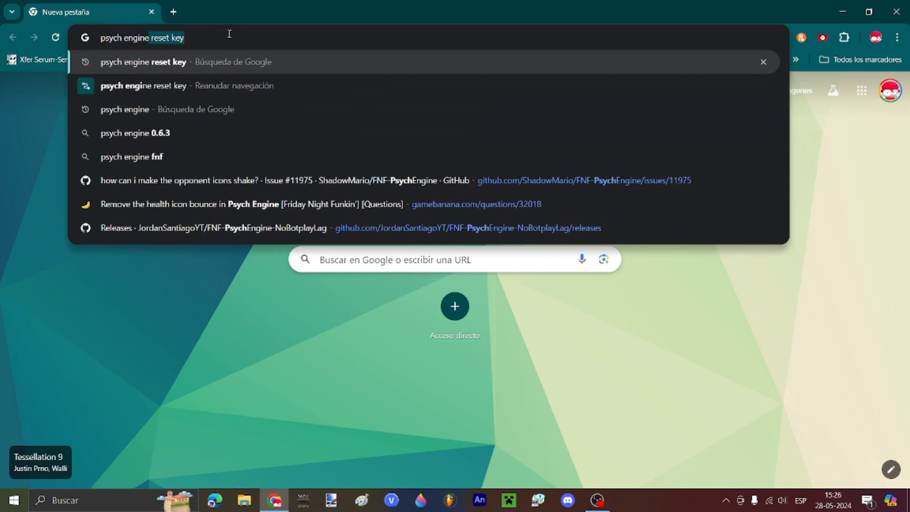
key("Delete")
key("Return")
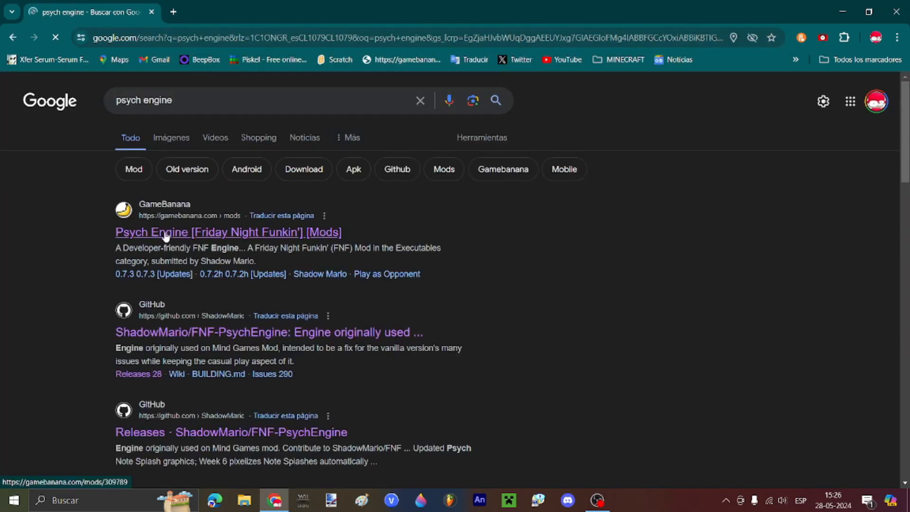
left_click(166, 233)
scroll(465, 331, "down", 3)
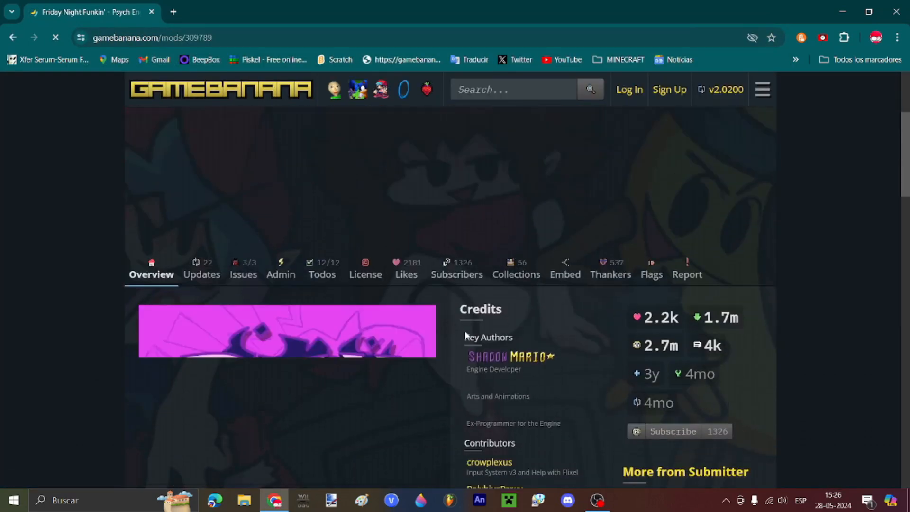
scroll(465, 334, "down", 20)
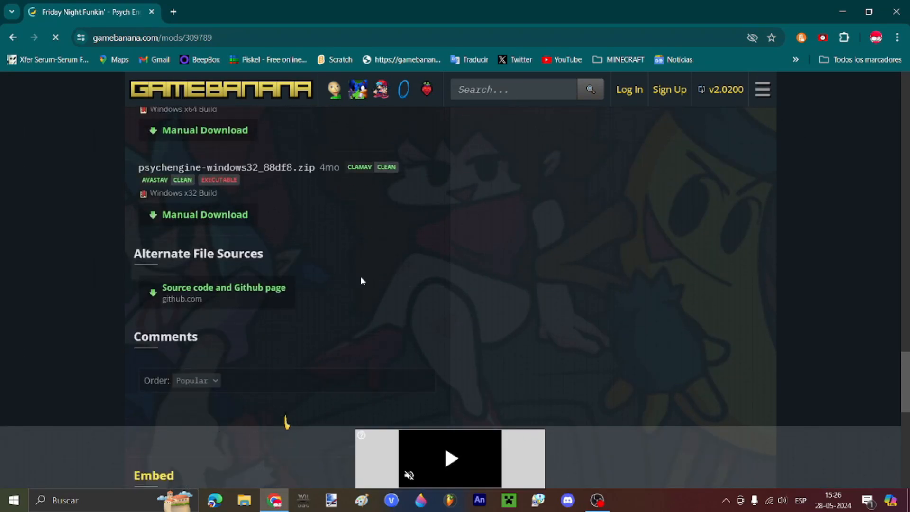
scroll(211, 203, "up", 1)
Step: Download psychengine-windows64_d7181.zip for Windows x64 and save it to the ROD (F:) drive
left_click(214, 190)
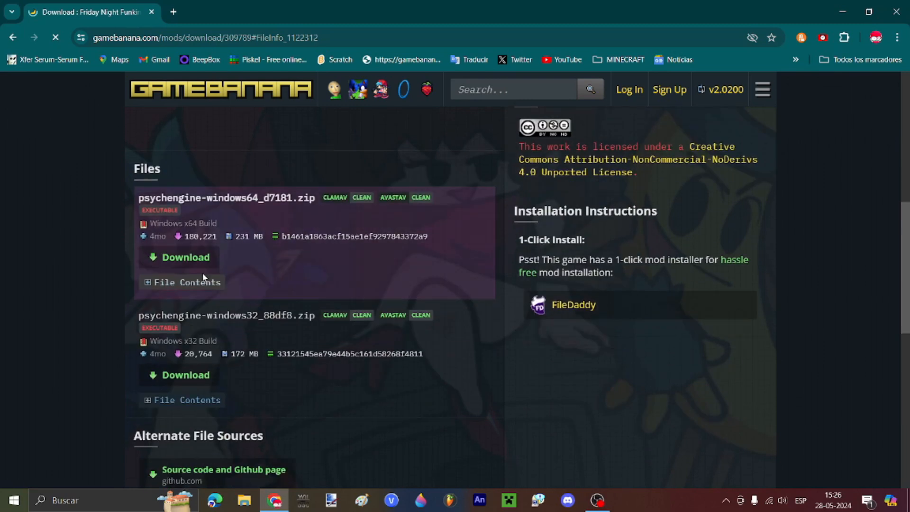
left_click(198, 263)
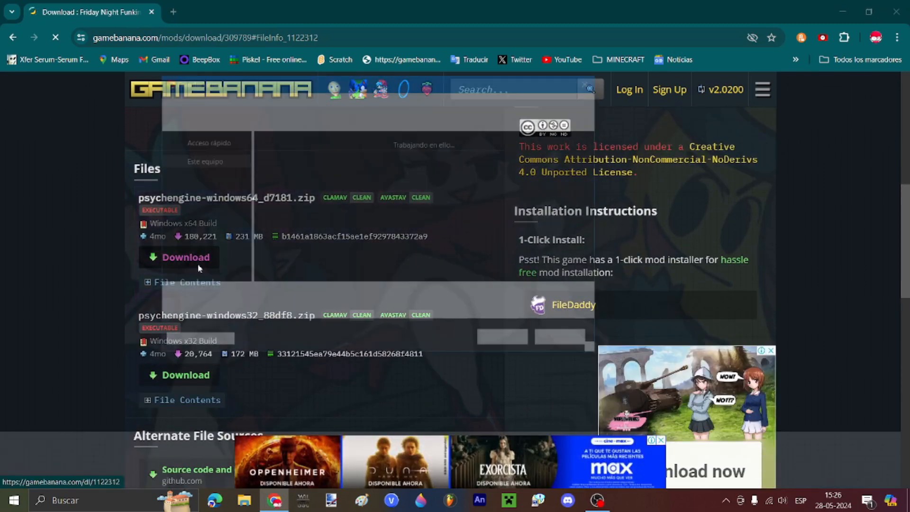
scroll(208, 246, "down", 3)
left_click(213, 250)
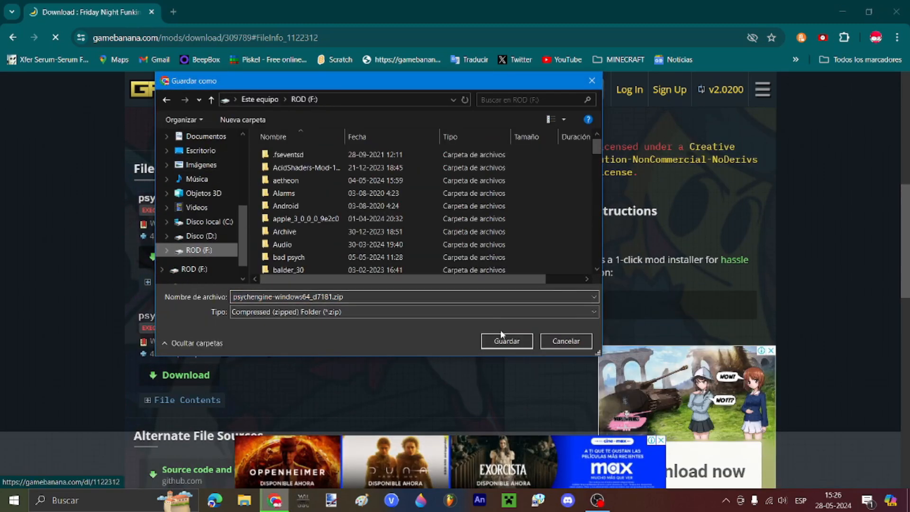
left_click(505, 341)
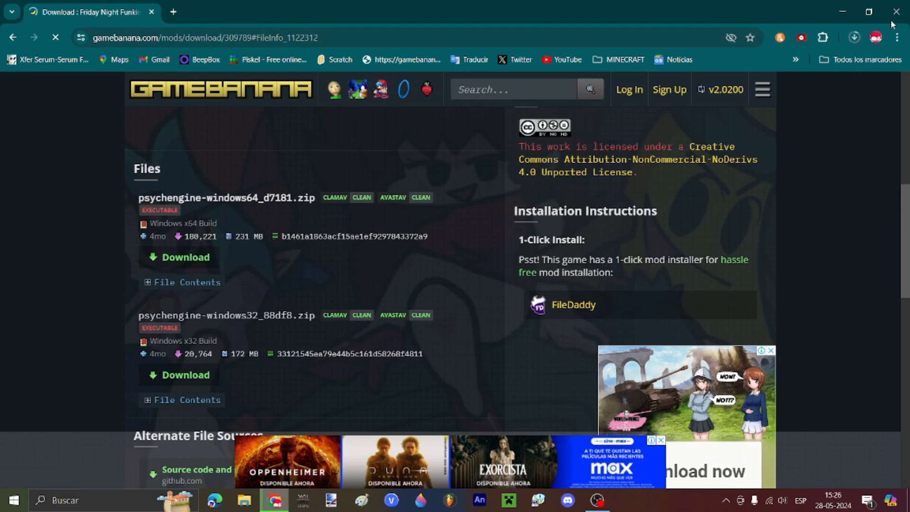
left_click(851, 37)
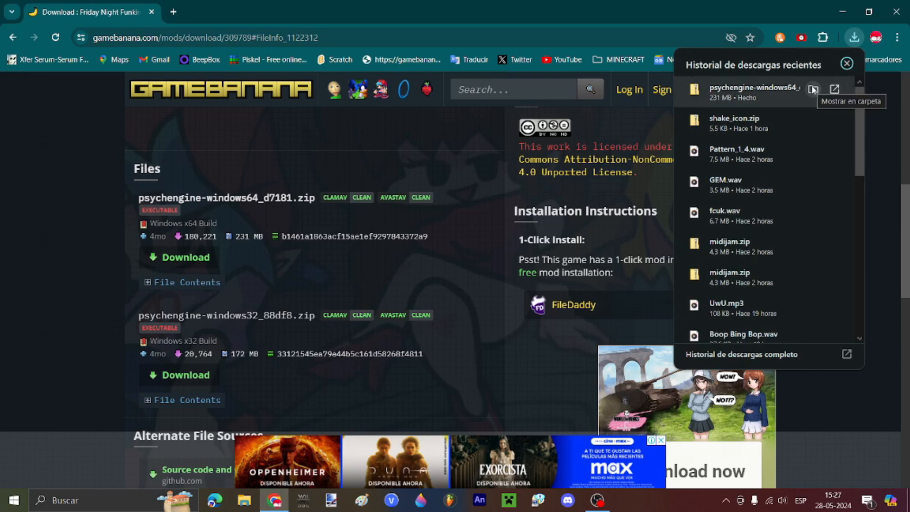
Step: Show the downloaded Psych Engine zip in its folder and extract it with 7-Zip
left_click(812, 89)
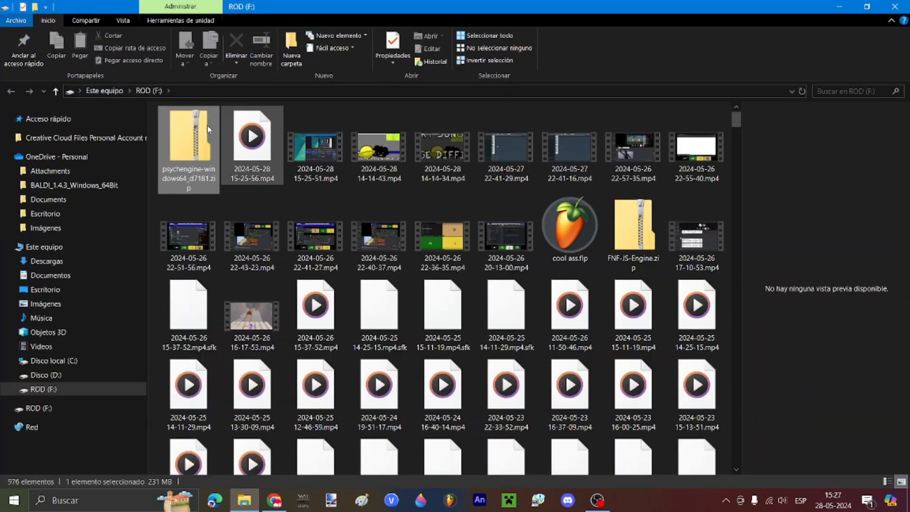
right_click(220, 151)
mouse_move(268, 211)
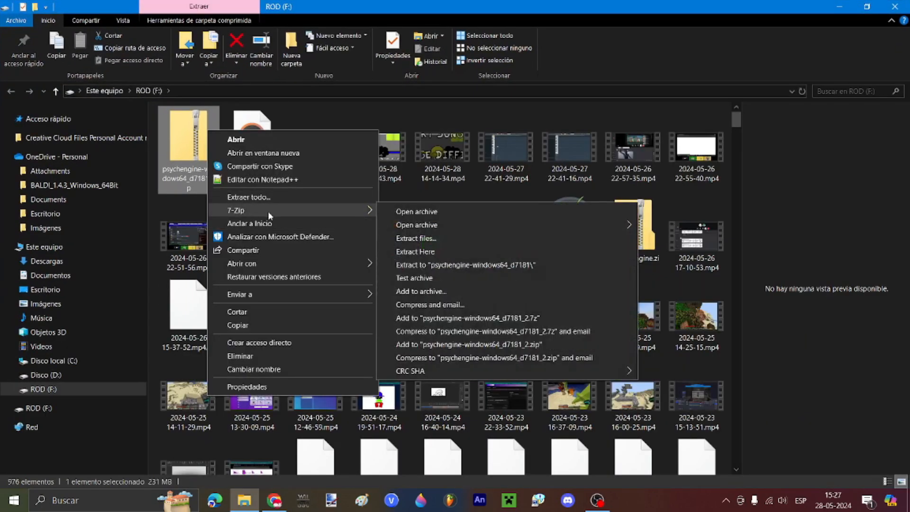
left_click(488, 269)
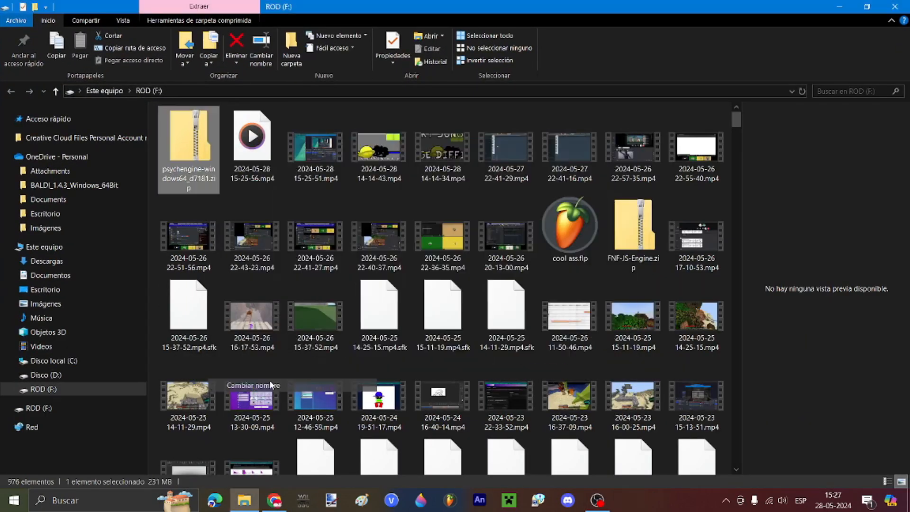
Step: Rename the zip to dnbtutorial.zip, extract it into a dnbtutorial folder, and delete the zip
key("F2")
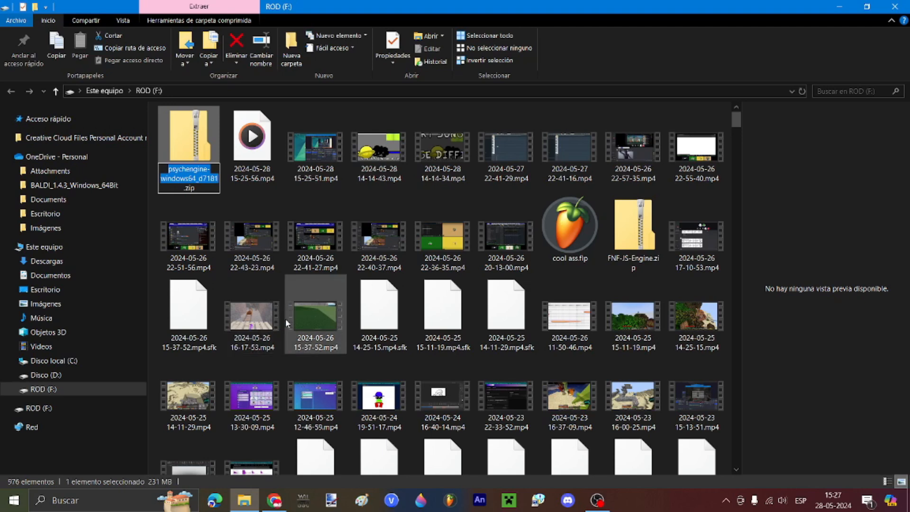
key("BackSpace")
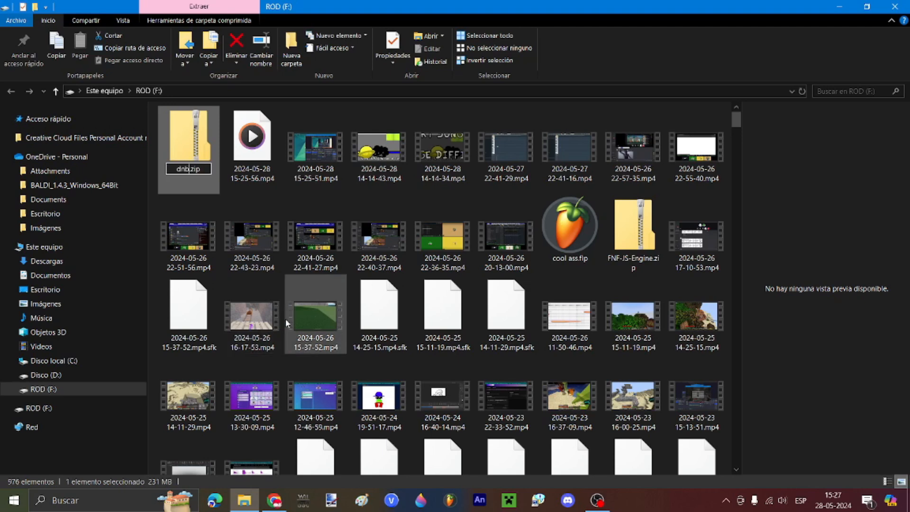
key("Return")
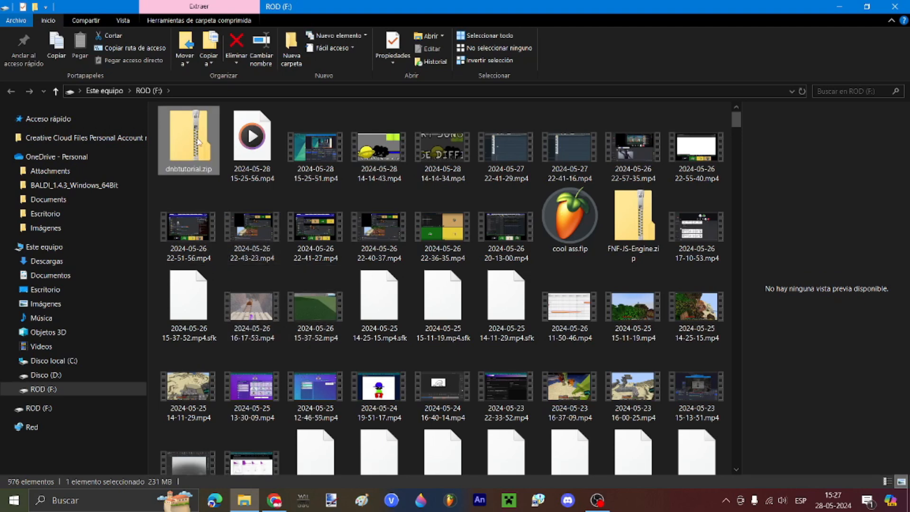
right_click(199, 143)
left_click(421, 279)
key("Delete")
left_click_drag(736, 122, 751, 481)
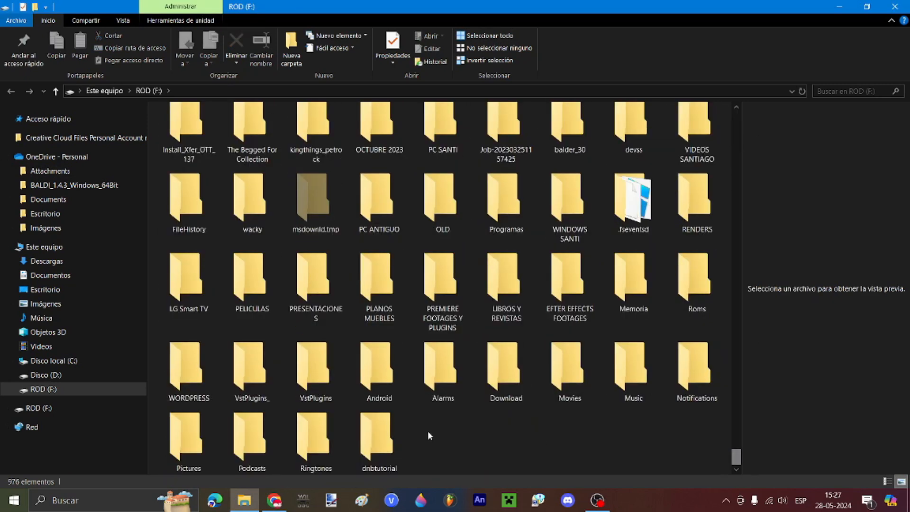
Step: In dnbtutorial > PsychEngine > mods, extract modTemplate.zip and delete the zip
double_click(376, 438)
double_click(186, 128)
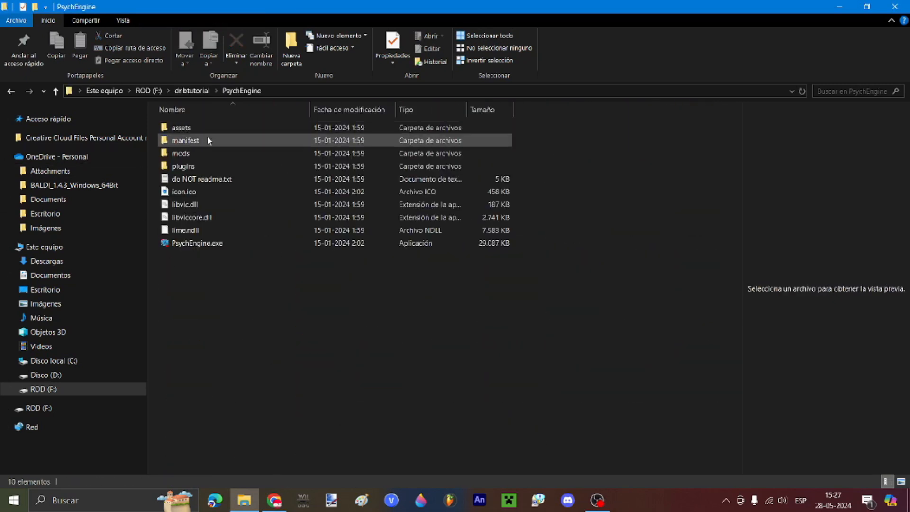
double_click(187, 153)
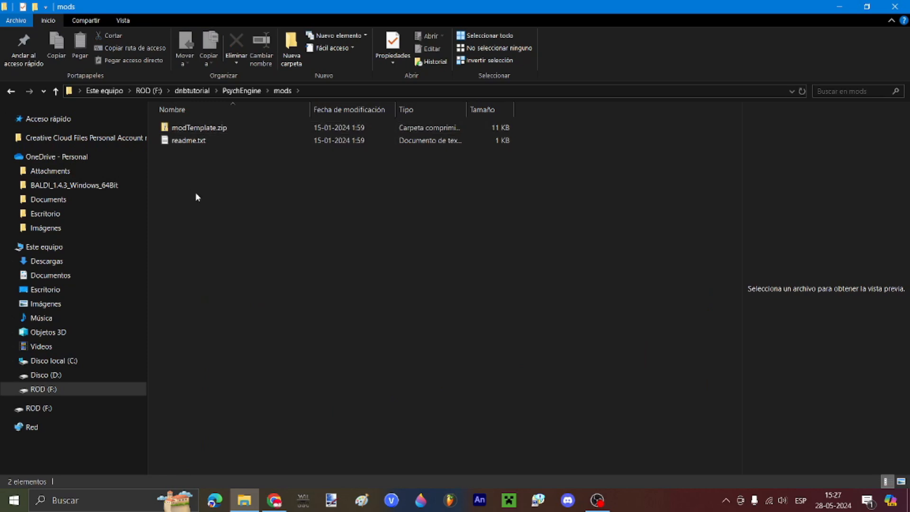
right_click(203, 126)
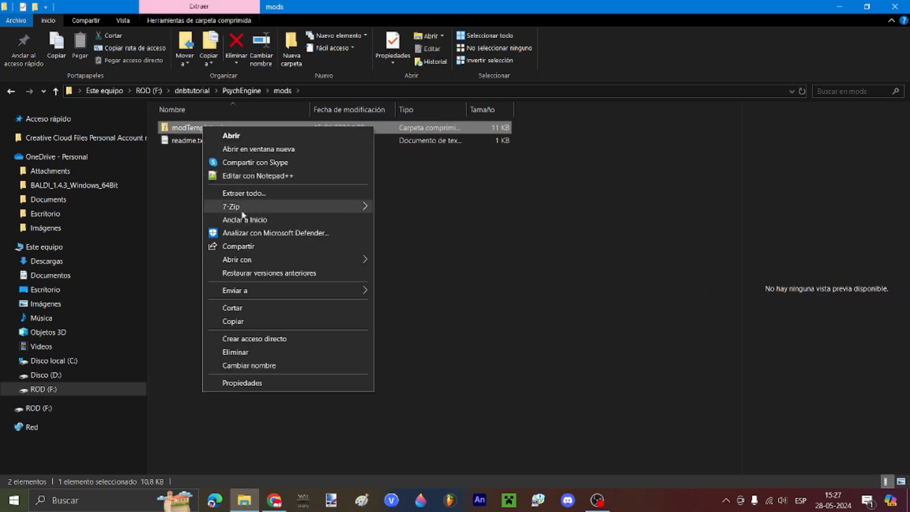
mouse_move(243, 211)
left_click(459, 261)
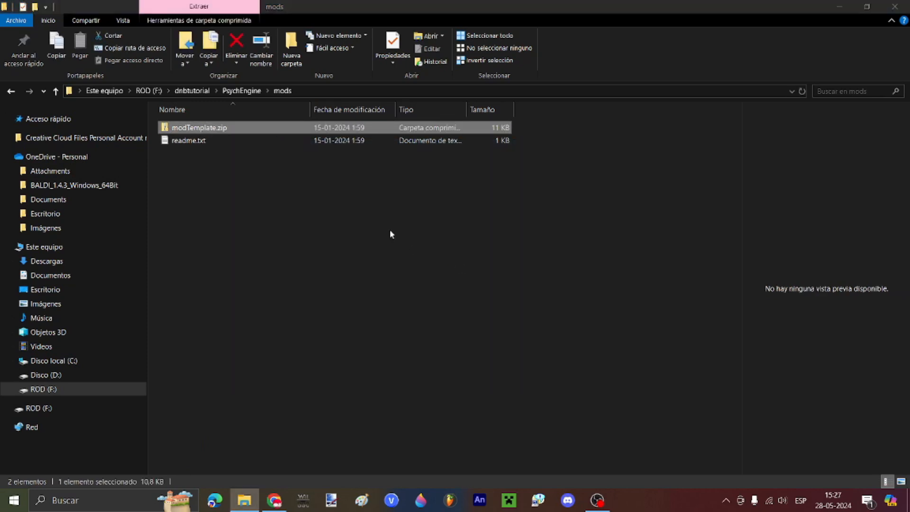
key("Delete")
Step: Move all My-Mod contents up into mods and delete the leftover modTemplate folder
left_click(212, 131)
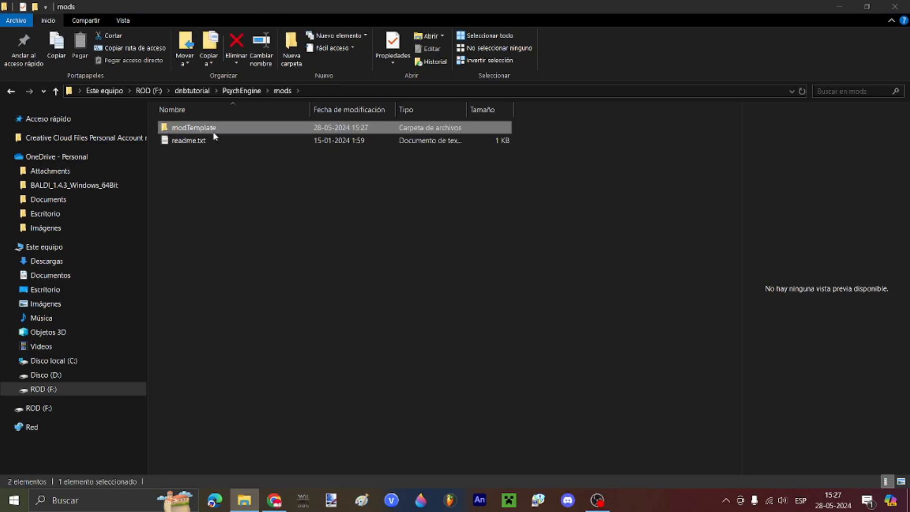
double_click(208, 128)
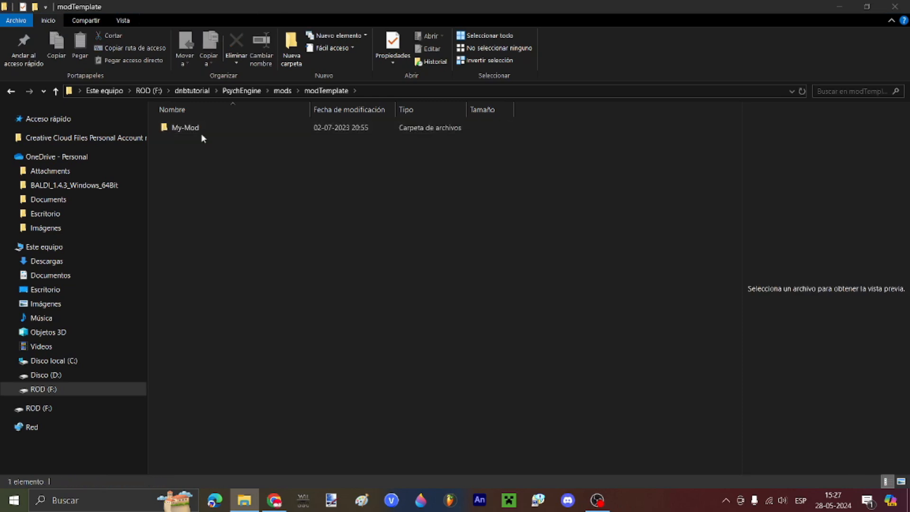
left_click(195, 130)
double_click(194, 129)
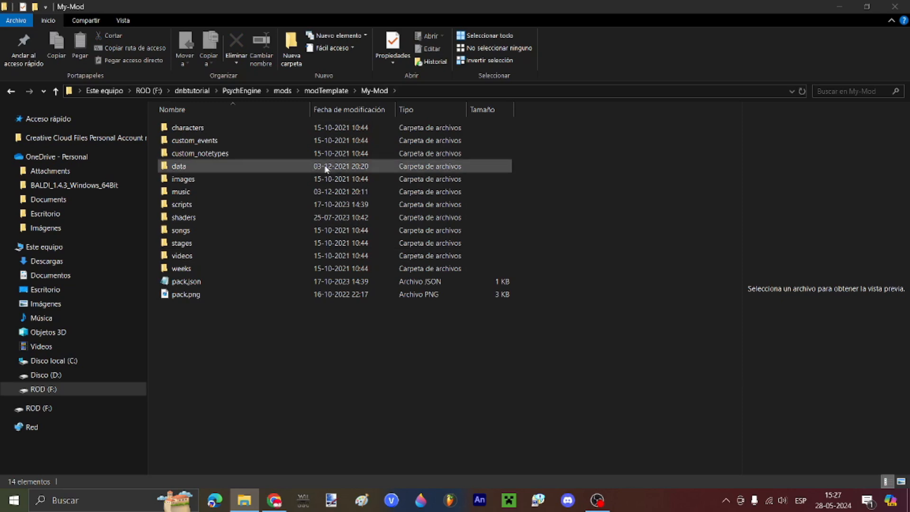
left_click_drag(248, 430, 289, 95)
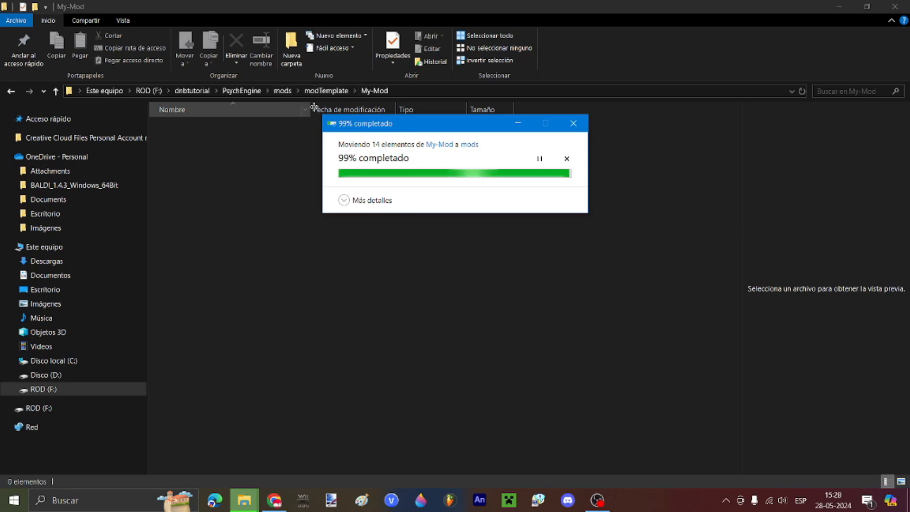
left_click(285, 91)
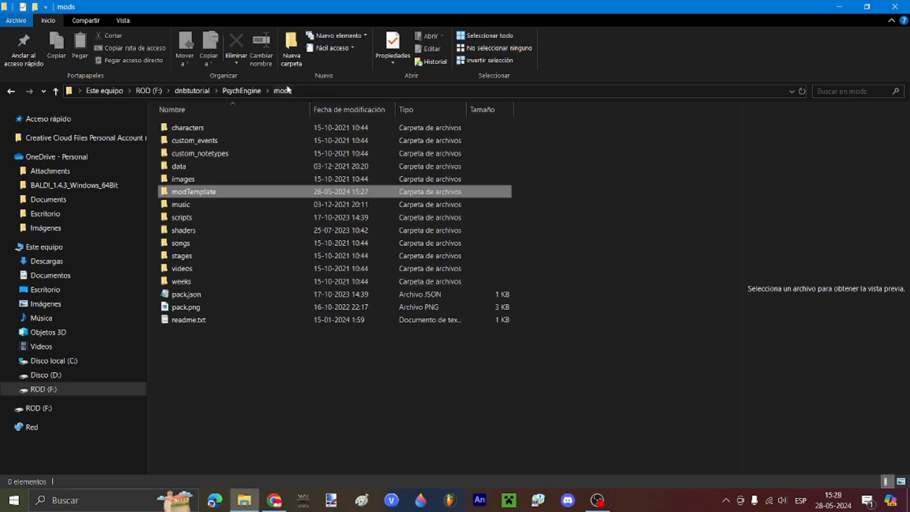
left_click(199, 192)
key("Delete")
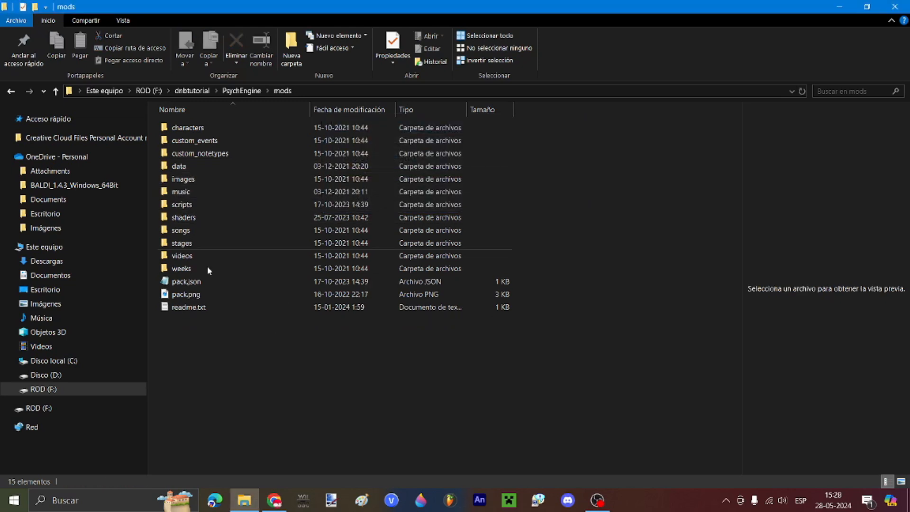
Step: Check the images and icons folders, then return to the mods folder
double_click(195, 180)
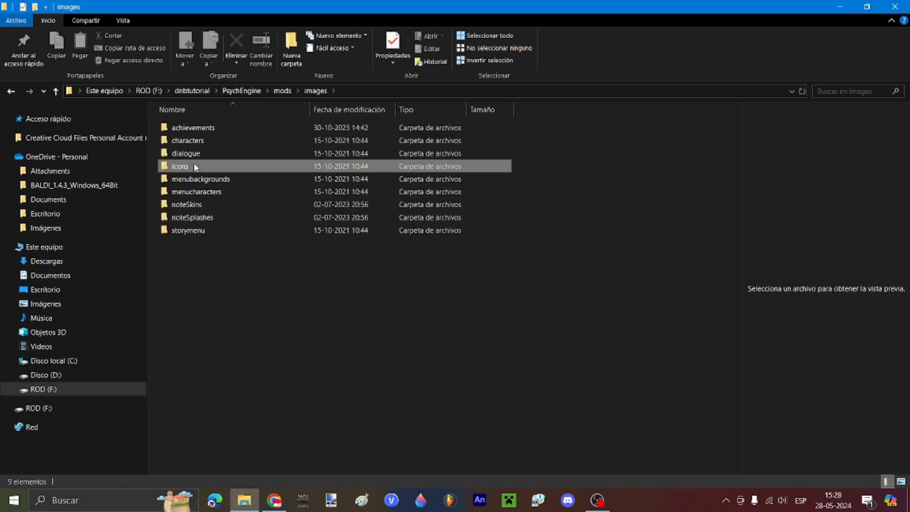
double_click(195, 167)
left_click(315, 91)
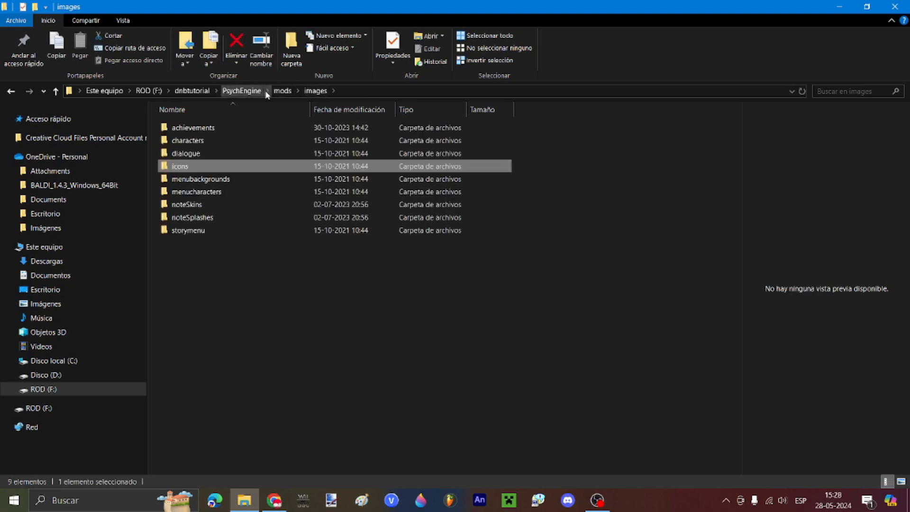
left_click(286, 95)
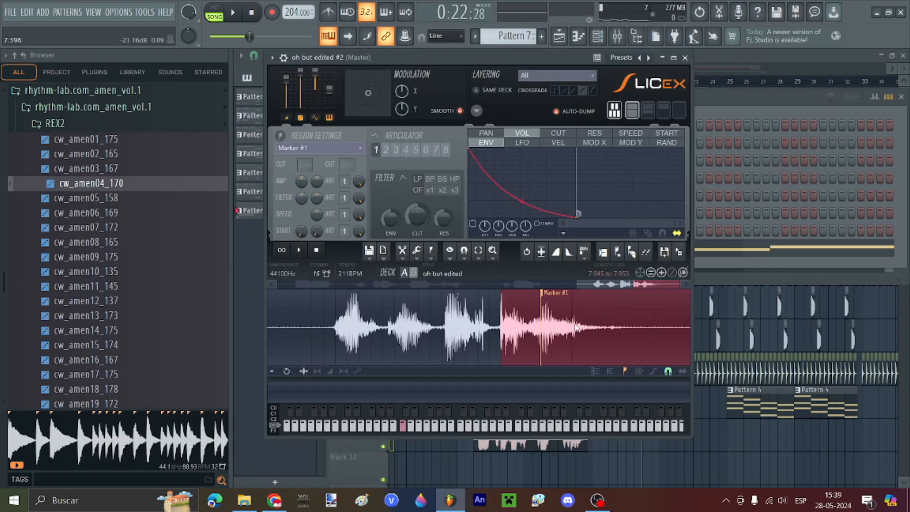
Step: Zoom the Slicex waveform and extend Marker #1's region slightly left to span 7.041–7.953
scroll(576, 327, "down", 5)
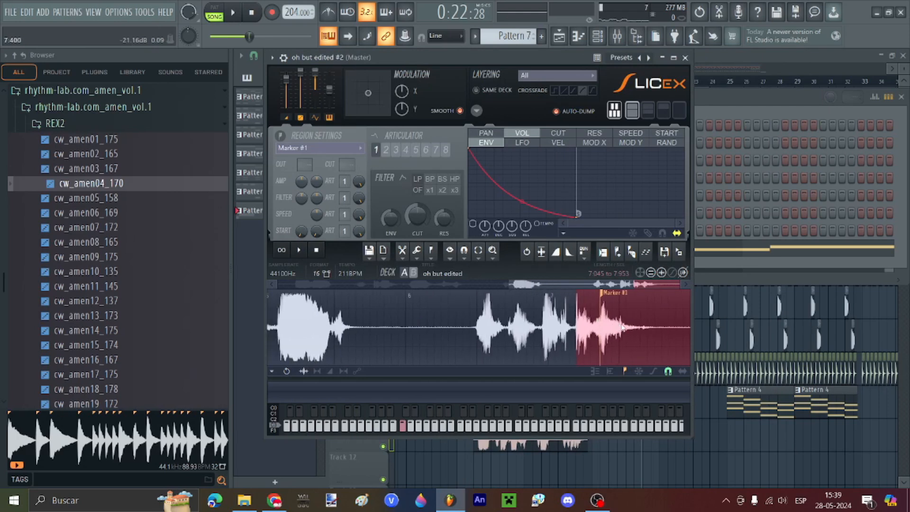
scroll(630, 328, "down", 5)
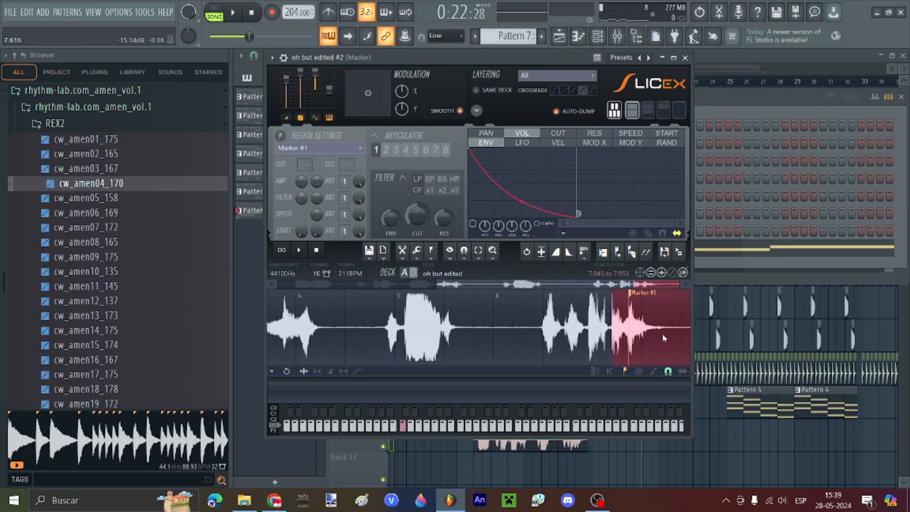
scroll(662, 337, "up", 4)
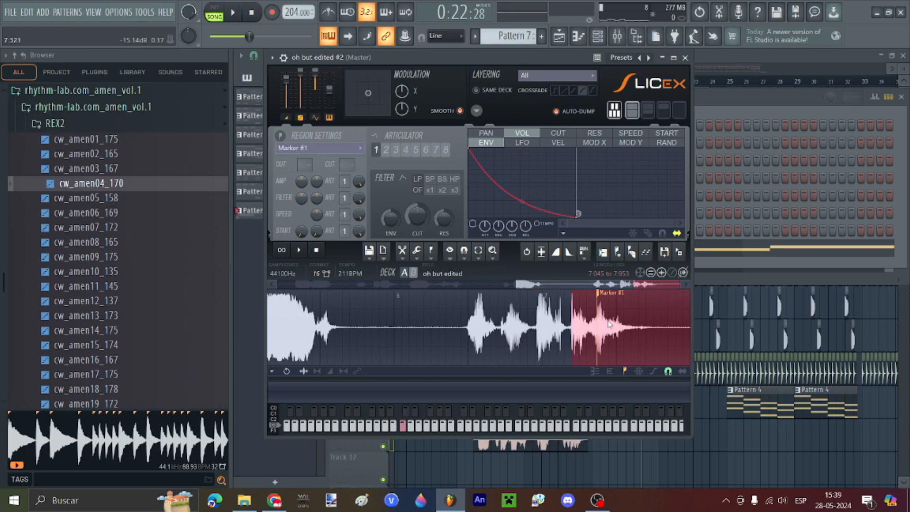
scroll(607, 324, "down", 2)
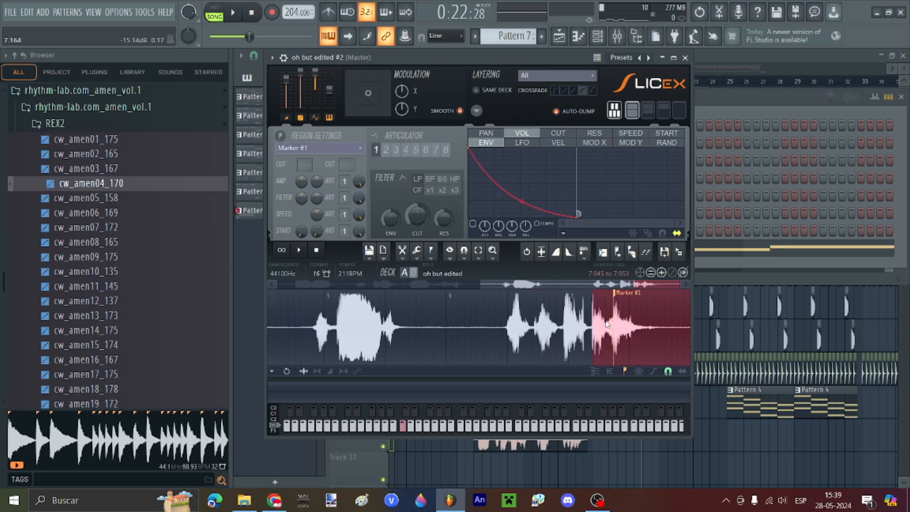
scroll(607, 324, "down", 3)
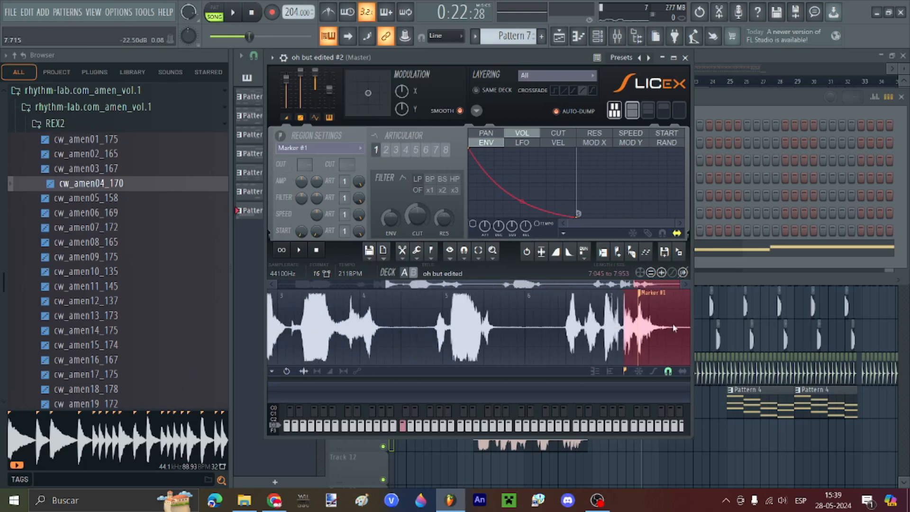
scroll(673, 323, "up", 3)
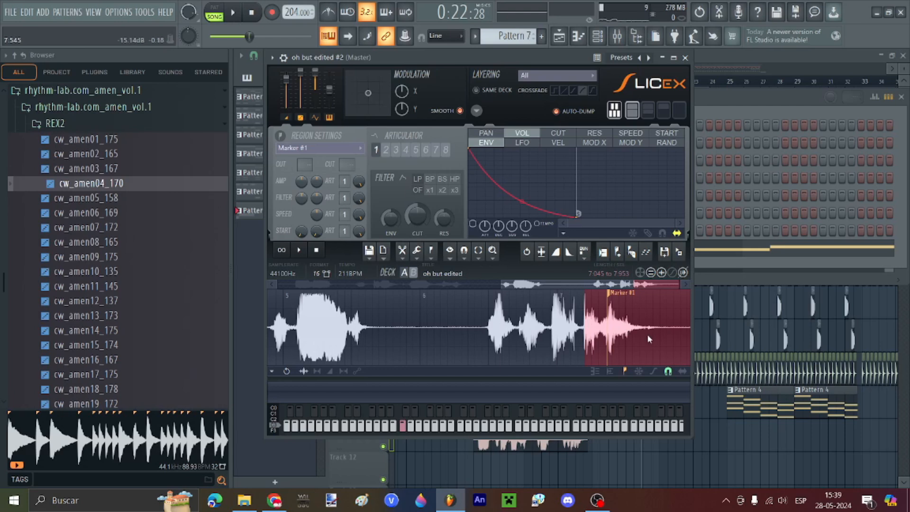
scroll(676, 348, "up", 4)
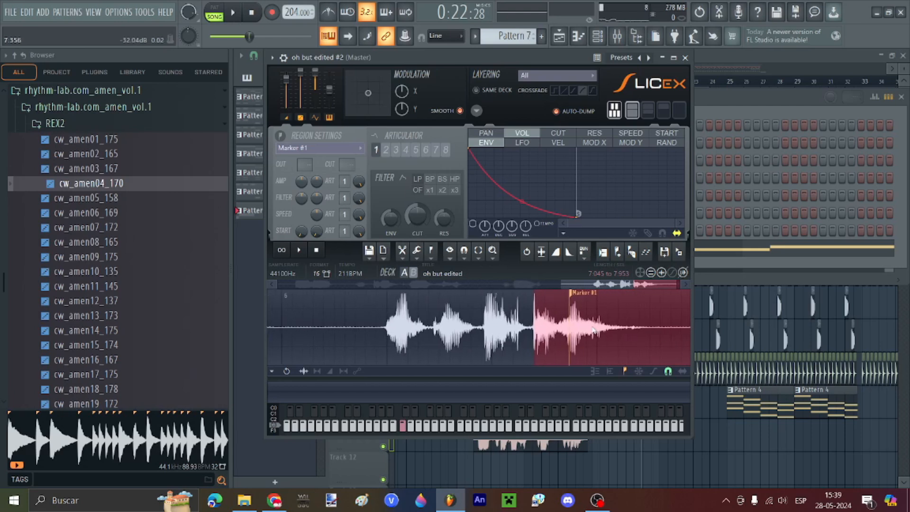
scroll(594, 333, "up", 1)
left_click_drag(520, 333, 517, 333)
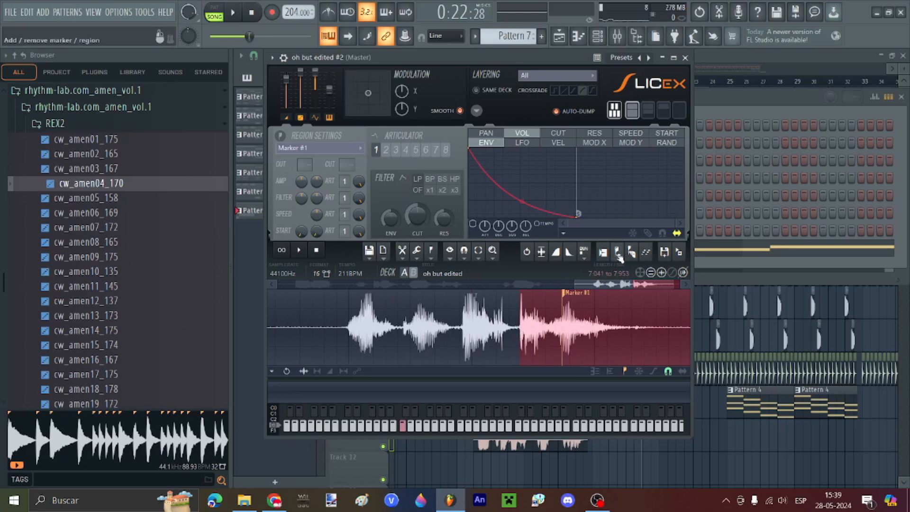
Step: Add a slice marker and reposition Marker #1 in the drum loop, previewing its slice
left_click(619, 255)
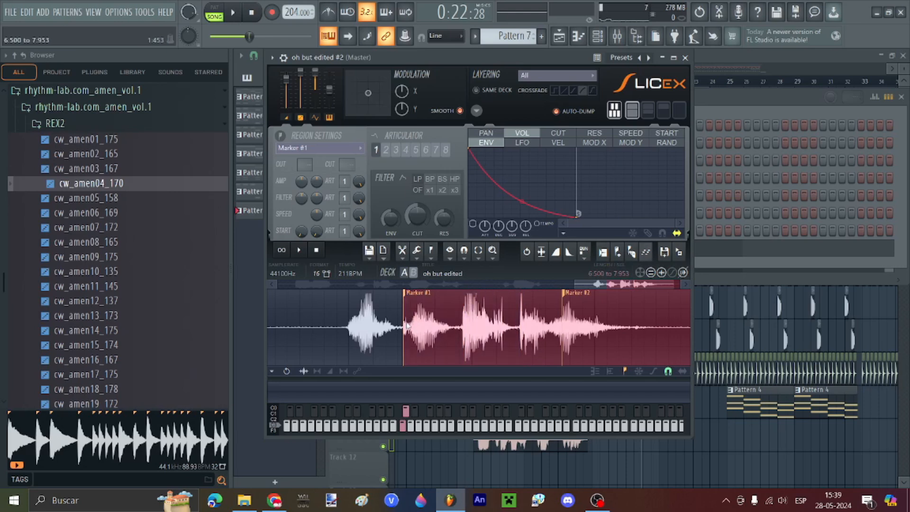
right_click(411, 342)
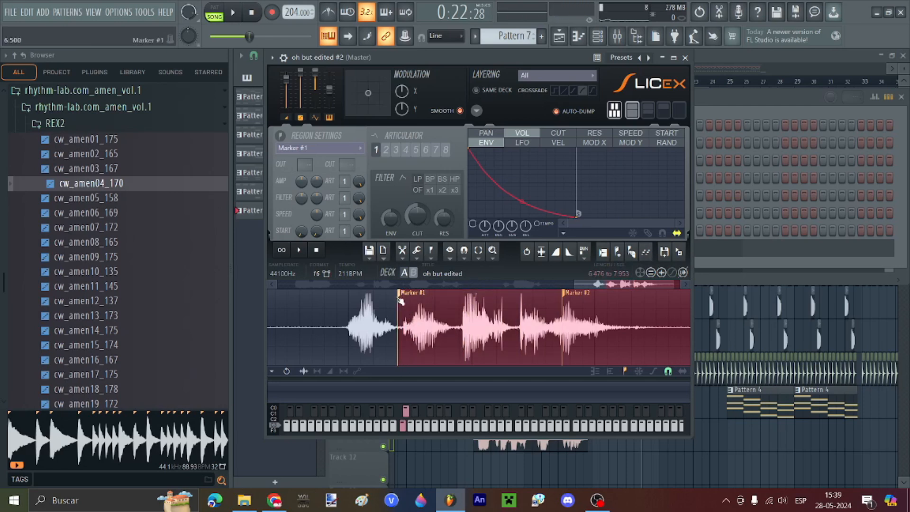
mouse_move(404, 302)
left_mouse_down()
mouse_move(163, 301)
mouse_move(450, 310)
mouse_move(507, 299)
left_mouse_up()
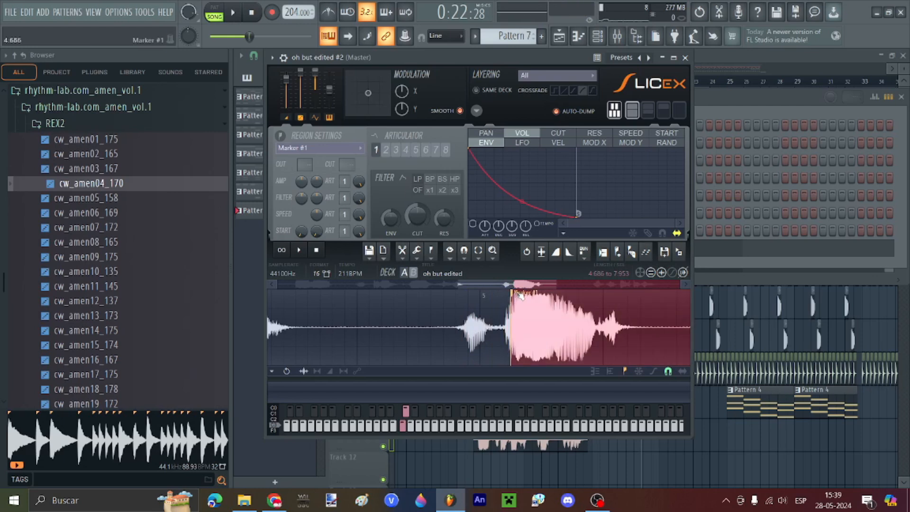
mouse_move(520, 294)
left_mouse_down()
mouse_move(834, 343)
mouse_move(560, 345)
left_mouse_up()
right_click(532, 314)
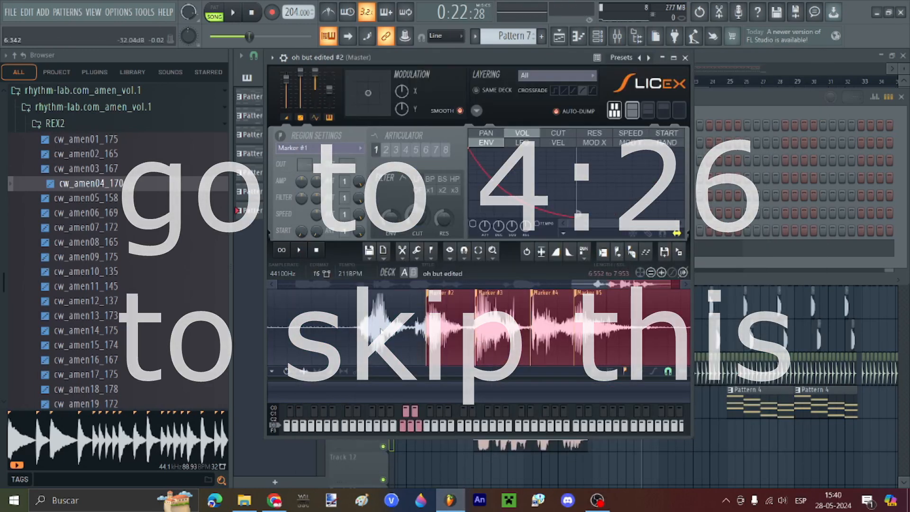
left_click(359, 332)
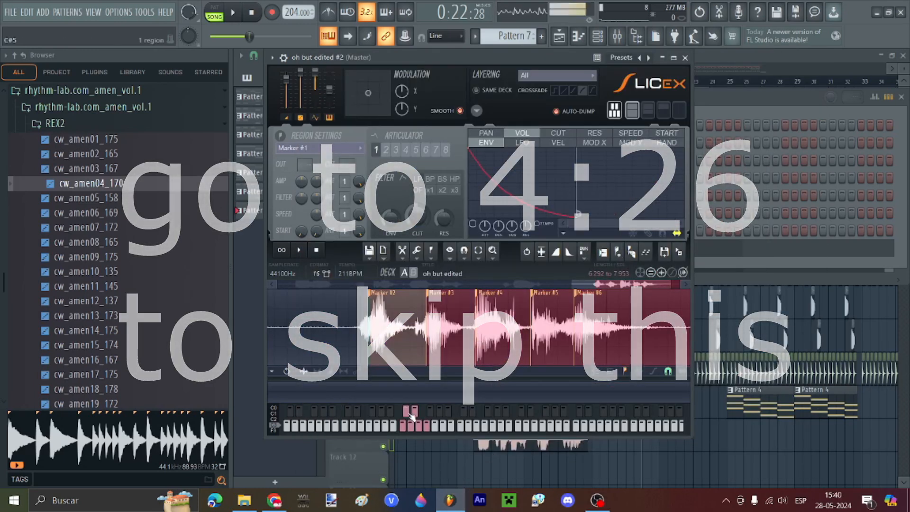
Step: Add several more numbered slice markers across the drum loop
left_click(618, 251)
left_click(425, 333)
left_click(617, 251)
left_click(447, 340)
left_click(618, 251)
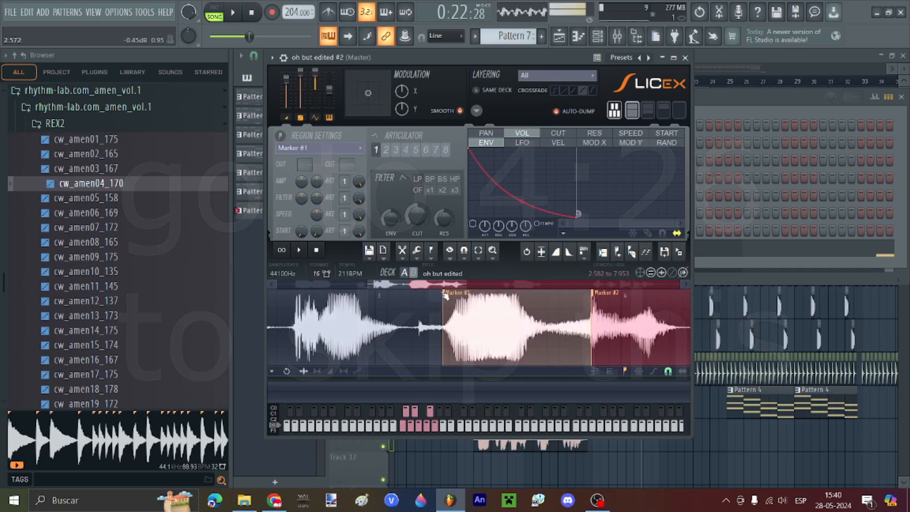
mouse_move(449, 293)
left_mouse_down()
mouse_move(468, 293)
mouse_move(369, 284)
mouse_move(435, 307)
left_mouse_up()
left_click(467, 334)
left_click(617, 251)
left_click(429, 334)
left_click(618, 251)
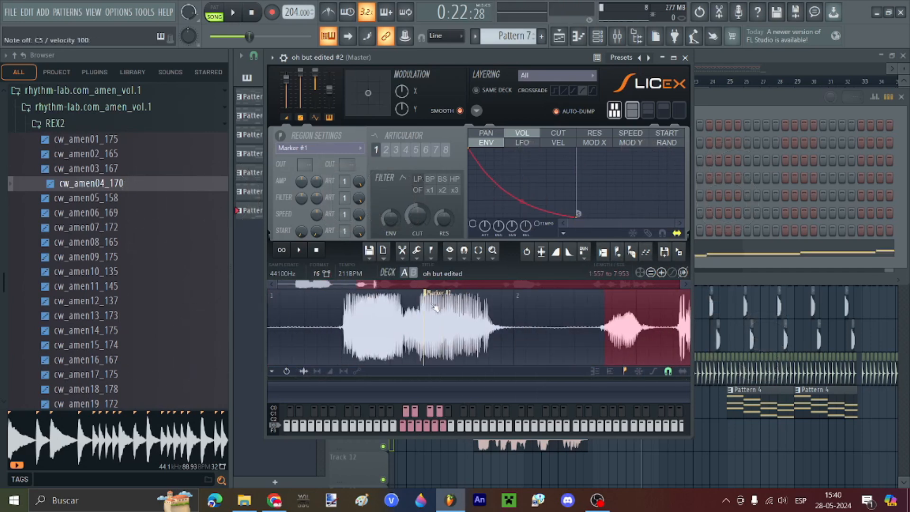
Step: Enable and shorten the slices' volume envelope decay in Slicex
key("F6")
key("ctrl+x")
left_click(383, 248)
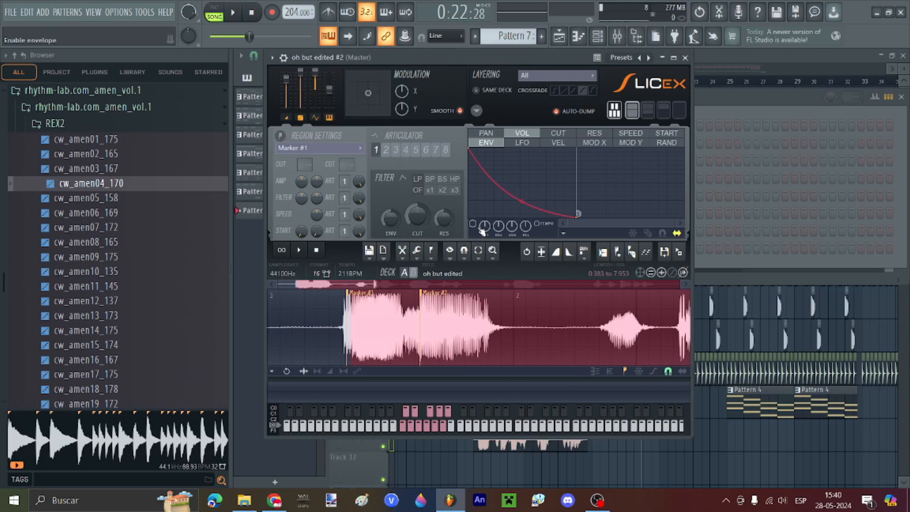
left_click_drag(476, 225, 490, 232)
left_click(424, 432)
left_click_drag(590, 223, 562, 223)
left_click_drag(521, 209, 534, 225)
left_click(425, 432)
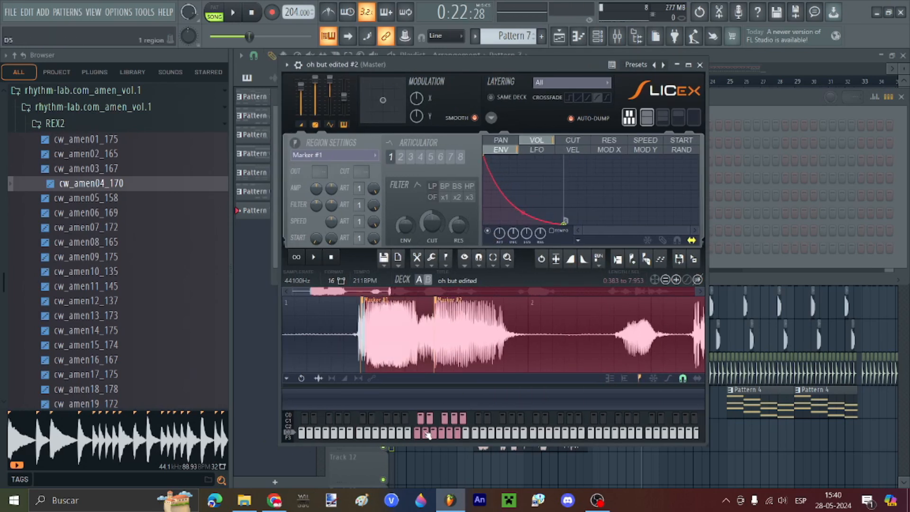
Step: Place a Marker #1 note in the sliced channel's piano roll and add a Soundfont Player channel
key("F6")
key("F7")
key("l")
left_click(291, 219)
key("F6")
left_click(378, 276)
left_click(402, 69)
mouse_move(339, 128)
left_mouse_down()
mouse_move(618, 122)
mouse_move(566, 90)
left_mouse_up()
Step: Load the FNF Boyfriend soundfont from the D: plugins folder and audition its sound
left_click(567, 142)
left_click(118, 386)
scroll(213, 190, "down", 10)
double_click(206, 172)
double_click(205, 138)
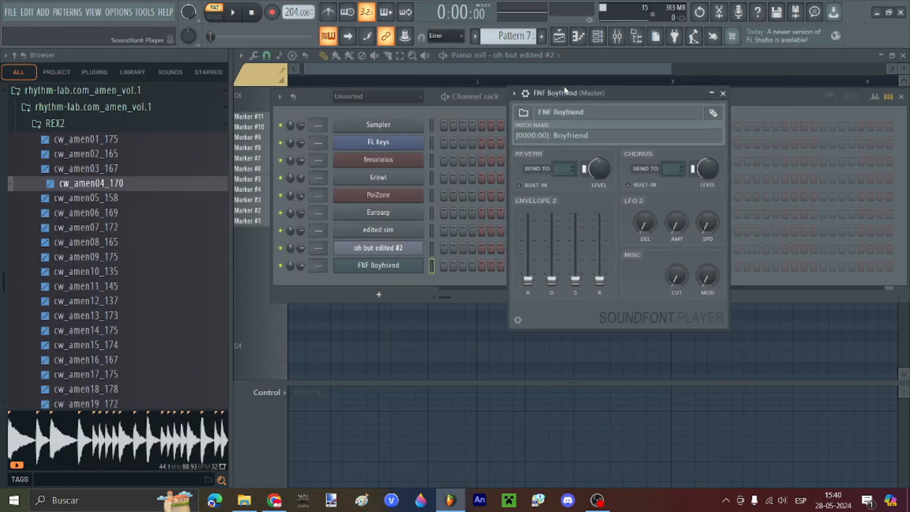
left_click(526, 106)
left_click(537, 122)
left_click_drag(538, 122, 458, 164)
key("w")
key("z")
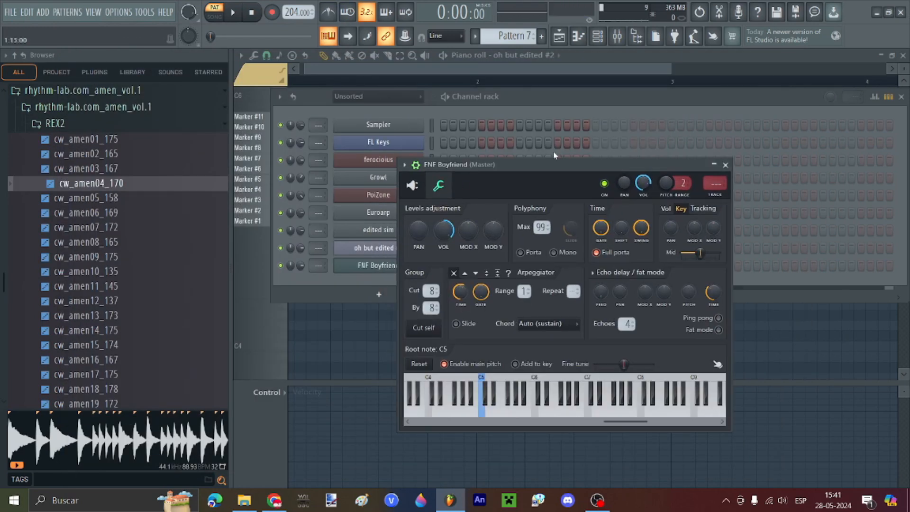
left_click(414, 185)
left_click_drag(541, 242, 633, 237)
Step: Draw the opening notes F4, C5, F5, G#4, C5, F5, G#5, F5, F#5, C5
left_click(251, 186)
left_click_drag(280, 261, 266, 293)
left_click_drag(469, 294, 300, 285)
left_click(305, 221)
left_click(330, 169)
left_click(356, 263)
left_click(378, 219)
left_click(404, 169)
left_click(428, 138)
left_click(451, 168)
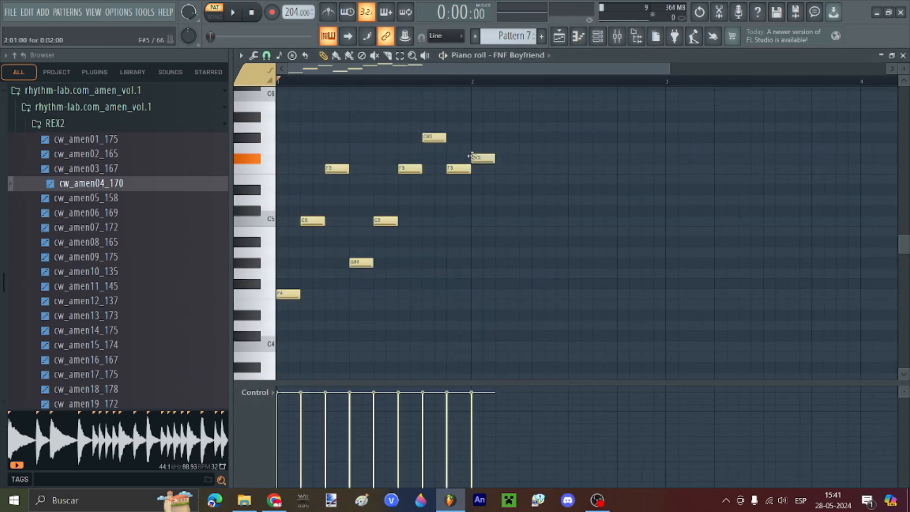
left_click(573, 221)
key("space")
Step: Compress and copy the last few notes along with a D#5, then play back the melody
left_click_drag(490, 254, 545, 231)
left_click_drag(467, 182, 542, 252)
left_click_drag(483, 190, 557, 193)
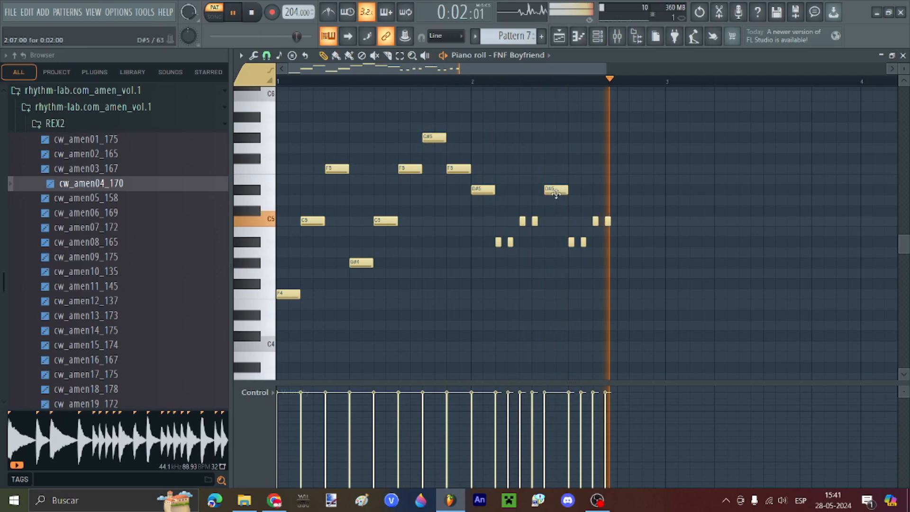
key("space")
scroll(487, 222, "down", 3)
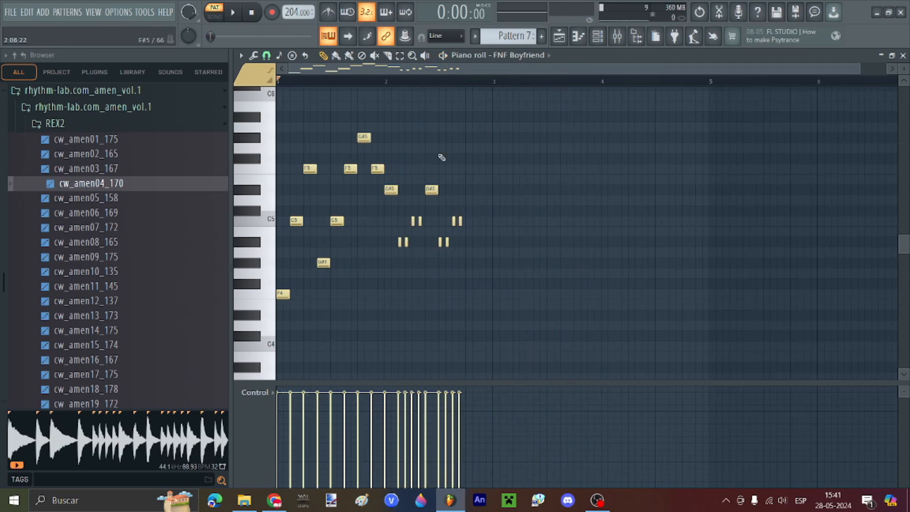
key("space")
Step: Add notes D#5, C5, three short C#5s, G#4, F5, C#5, A#4 and C5
left_click(472, 189)
left_click(485, 220)
left_click(496, 211)
left_click(510, 210)
left_click(523, 211)
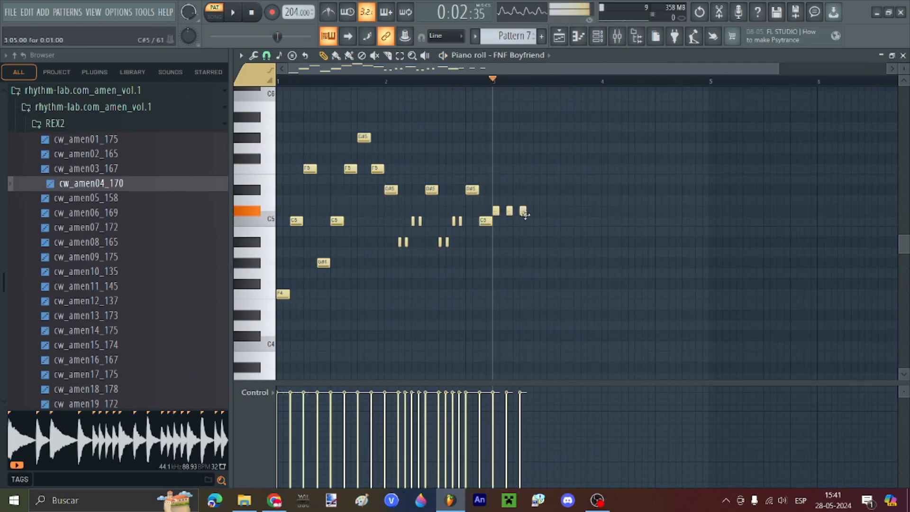
left_click(563, 263)
left_click(570, 169)
left_click(580, 210)
left_click(593, 241)
left_click(608, 220)
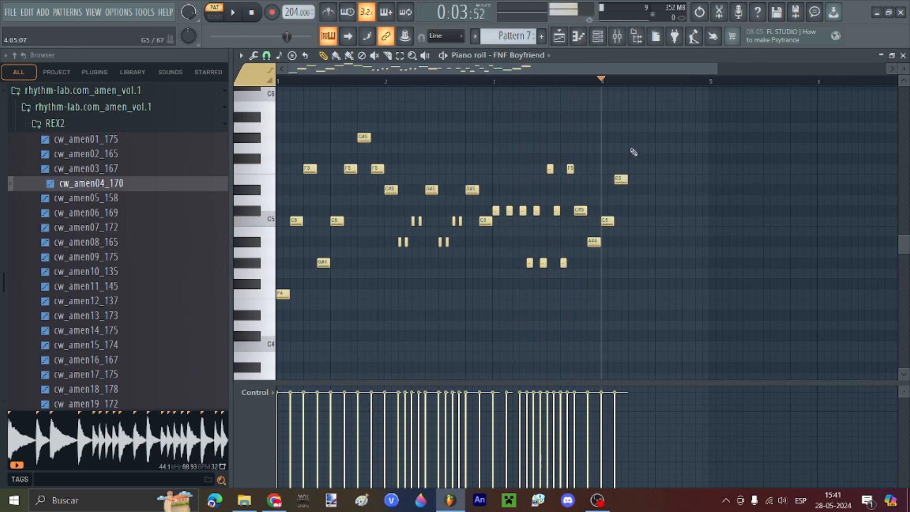
Step: Finish the phrase with G5, A#5, G5, E5, G5 and three longer F5 notes
left_click(634, 148)
left_click(654, 117)
left_click(674, 148)
left_click(688, 179)
left_click(701, 148)
left_click(722, 169)
left_click(762, 168)
left_click(802, 169)
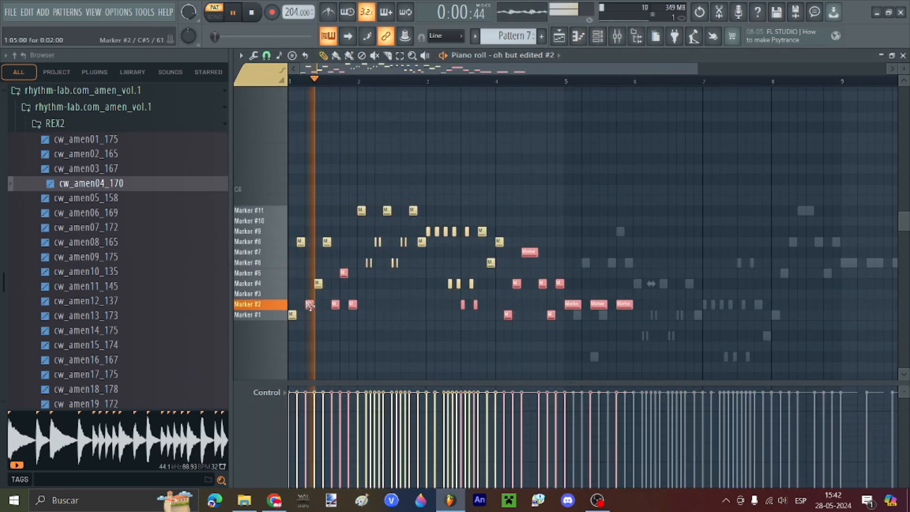
Step: Select the ten notes around bar 3 and raise them one row
left_click(656, 320, "ctrl")
scroll(656, 320, "down", 2)
left_click(428, 81)
scroll(439, 156, "up", 3)
left_click_drag(526, 159, 405, 178)
left_click_drag(412, 169, 411, 258)
left_click_drag(540, 209, 402, 261)
left_click_drag(412, 252, 412, 242)
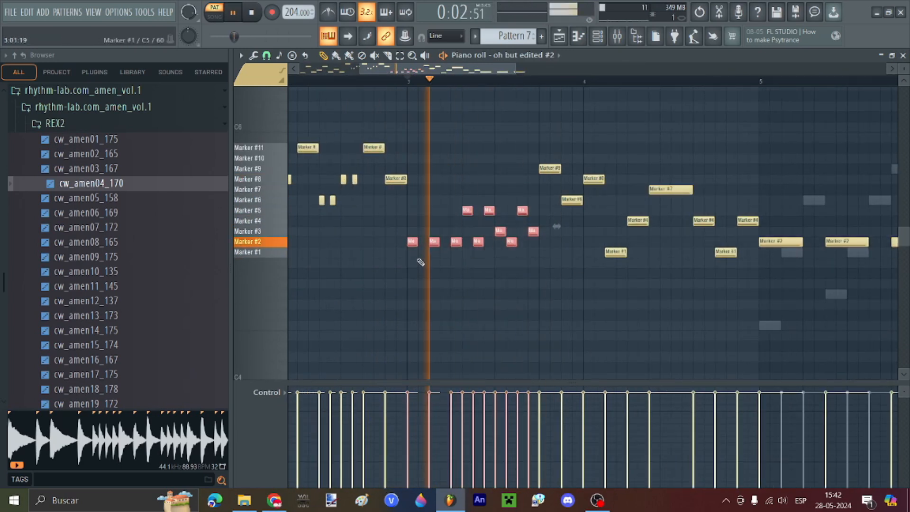
Step: Raise the bar-3 notes another row, lower the long Marker #7 note, and deselect
left_click_drag(467, 210, 467, 190)
left_click_drag(489, 210, 489, 189)
left_click_drag(522, 211, 522, 190)
left_click_drag(500, 231, 500, 211)
left_click_drag(533, 231, 533, 210)
scroll(478, 194, "down", 3)
left_click_drag(422, 189, 422, 242)
left_click(382, 81)
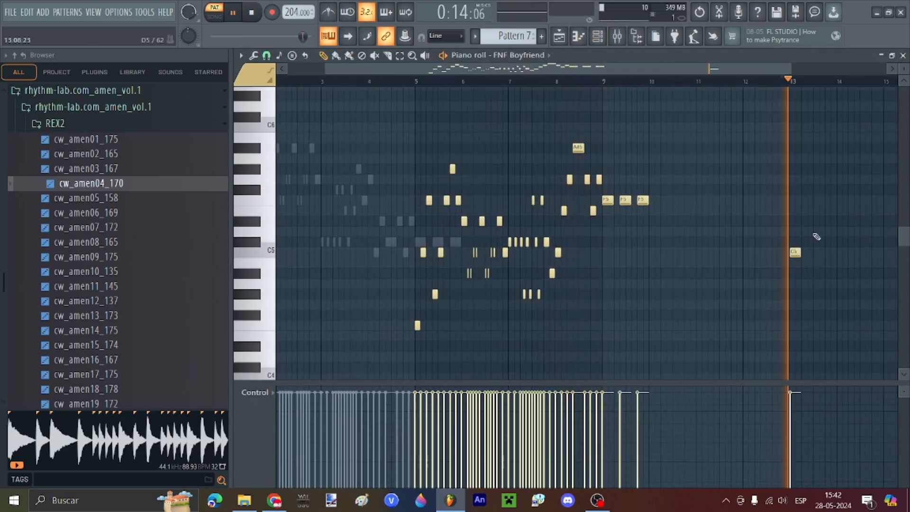
Step: Add Boyfriend melody notes after bar 13: A#5, G#5, C6, A#5 and a final G5
key("space")
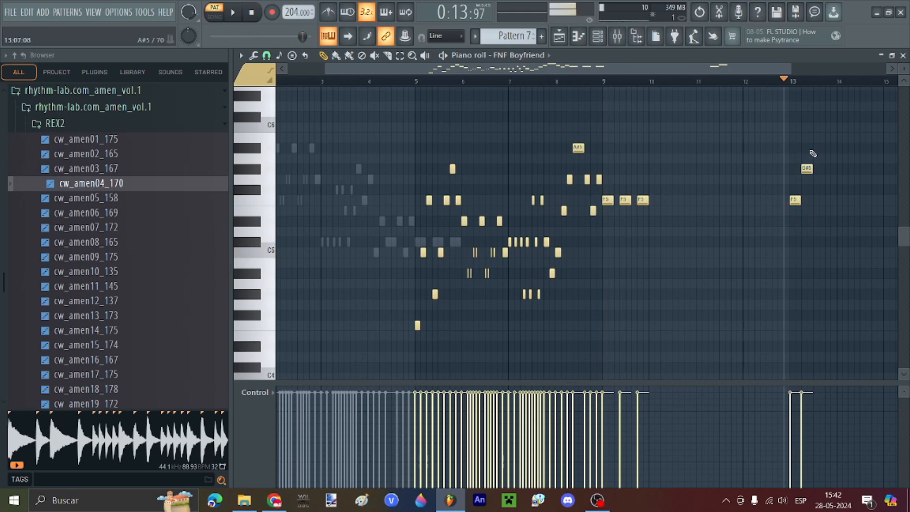
left_click(814, 149)
left_click(829, 169)
scroll(780, 122, "down", 1)
scroll(780, 122, "up", 4)
left_click(566, 127)
left_click(589, 148)
scroll(691, 168, "down", 3)
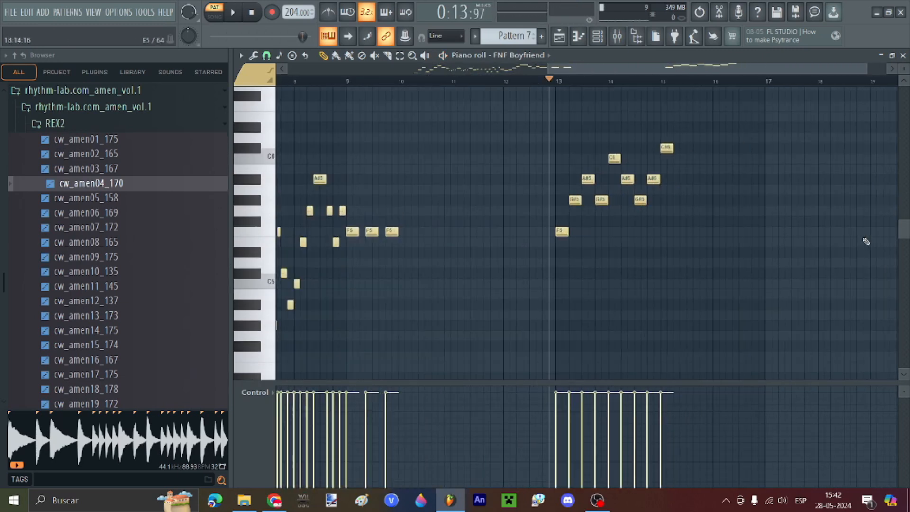
scroll(682, 186, "up", 5)
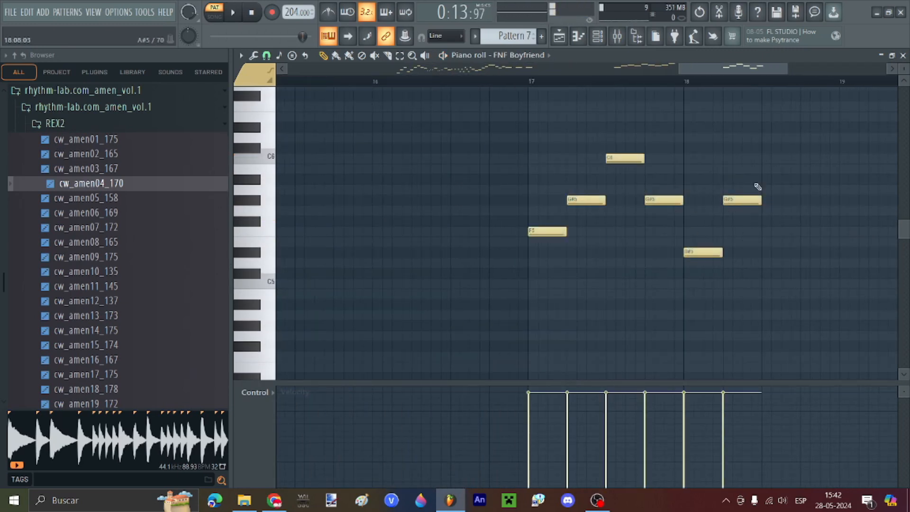
left_click(806, 211)
Step: Delete the notes in bars 17–18 and place a G5 note before bar 16
scroll(545, 170, "down", 3)
scroll(712, 198, "down", 1)
scroll(731, 221, "down", 1)
left_click_drag(780, 300, 587, 122)
key("Delete")
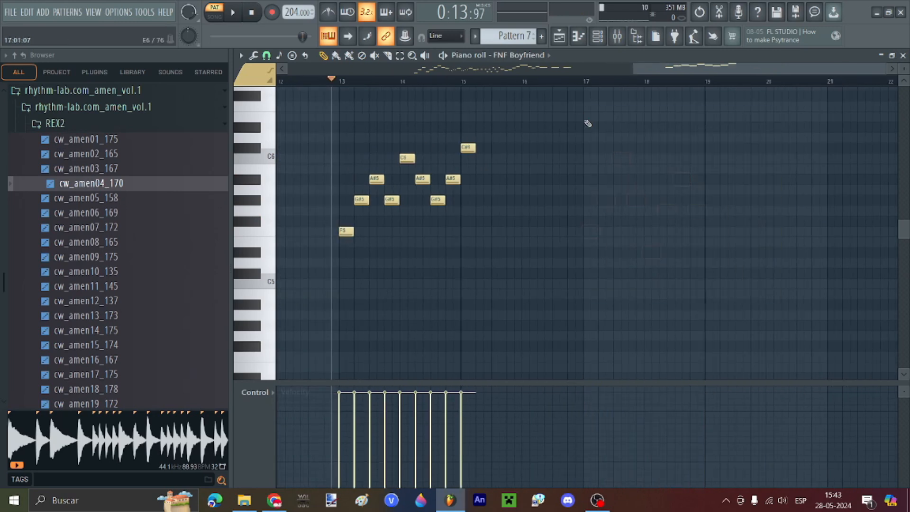
left_click(508, 211)
scroll(473, 180, "up", 1)
scroll(568, 190, "up", 2)
Step: Shorten the C#6 note and add D6, A#5, C#6, A#5, C#6 and D#6 notes, previewing playback
key("space")
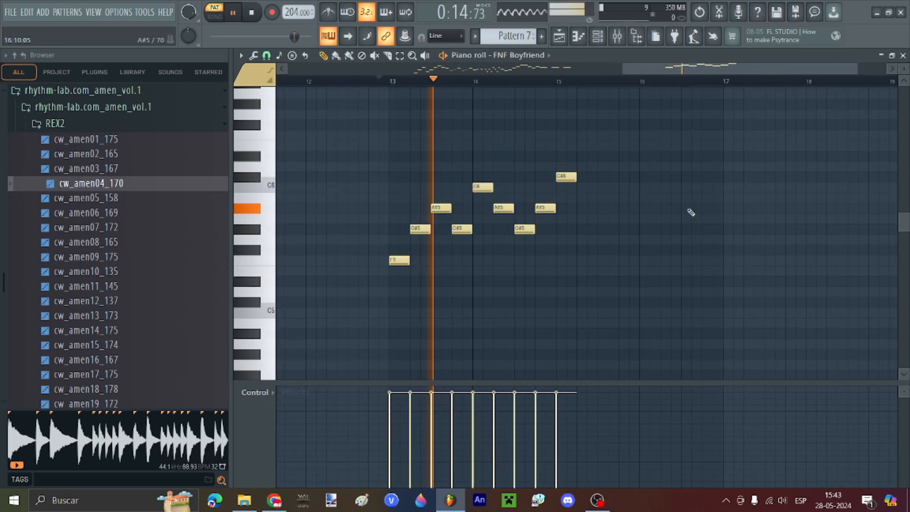
scroll(682, 210, "up", 2)
left_click_drag(538, 176, 524, 177)
left_click(658, 166)
key("space")
left_click(558, 208)
left_click(572, 176)
left_click(586, 207)
left_click(601, 176)
left_click(615, 156)
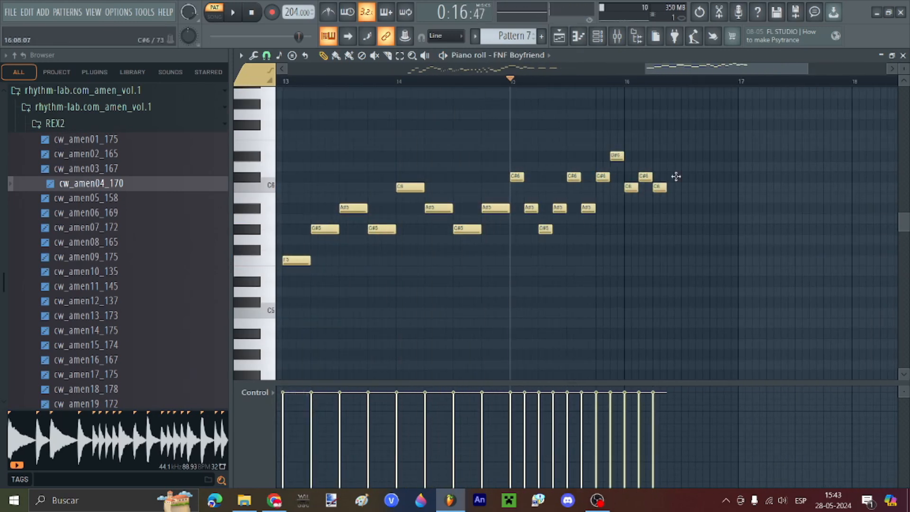
key("space")
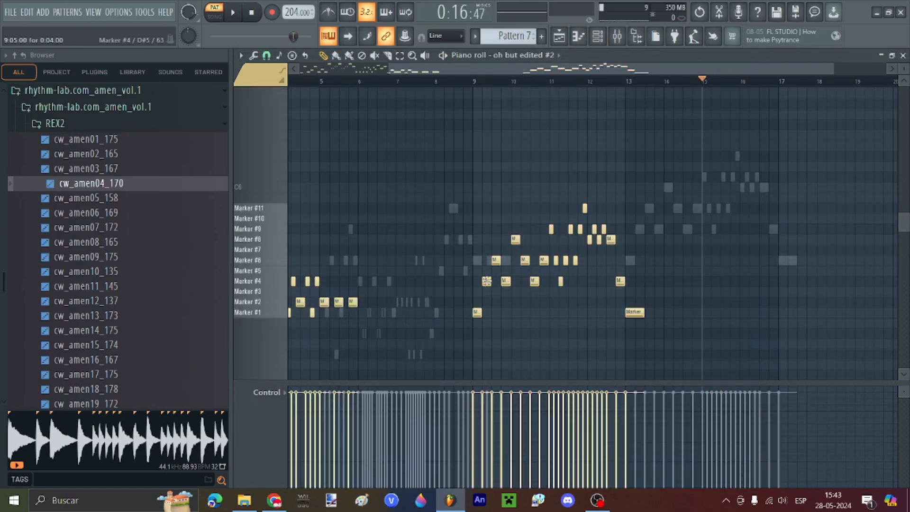
key("space")
Step: Draw and position a Marker #4 note, then show the Playlist in Song mode
left_click(511, 187)
left_click_drag(516, 153, 382, 215)
scroll(382, 216, "up", 2)
scroll(382, 215, "down", 1)
scroll(450, 209, "down", 3)
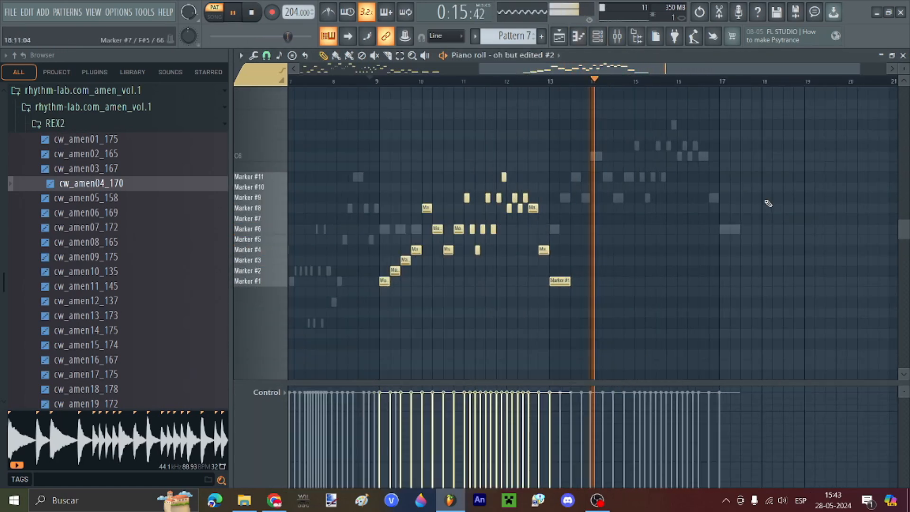
key("F5")
key("l")
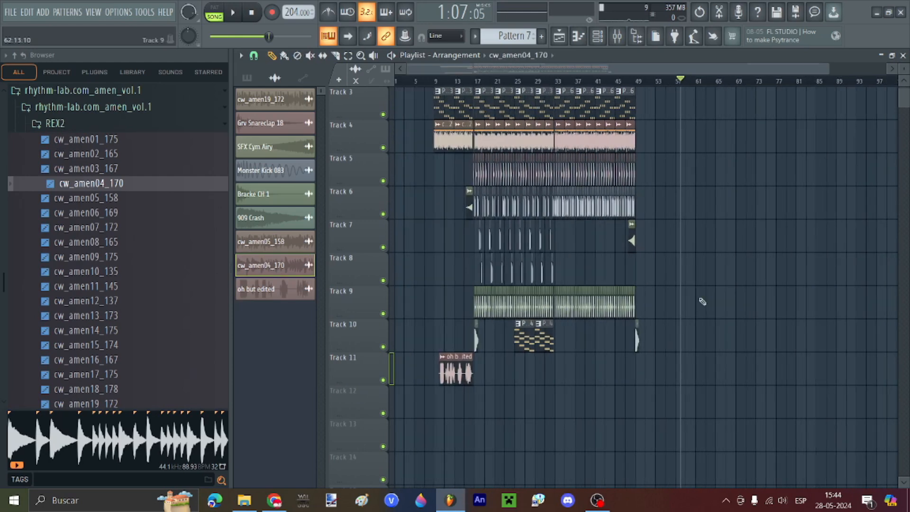
Step: Place an 'oh but edited' clip on Track 7 at bar 58
scroll(702, 301, "up", 2)
scroll(569, 102, "up", 2)
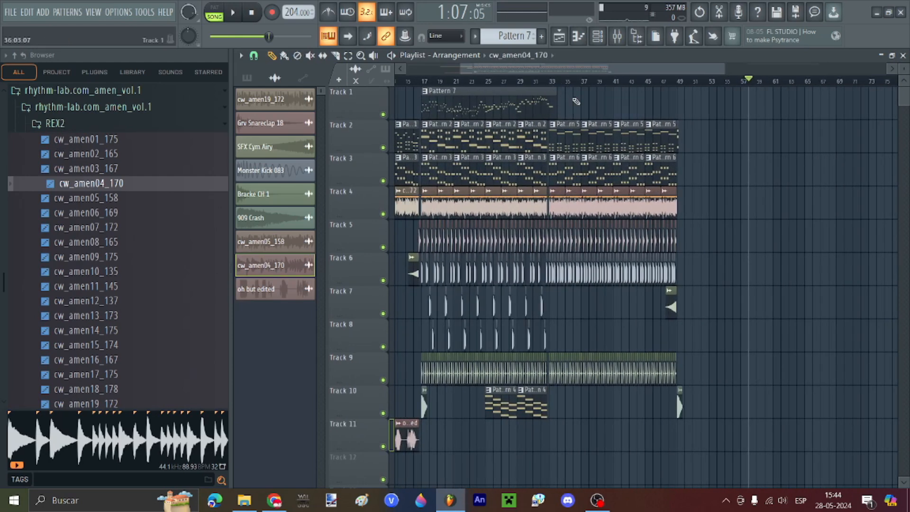
scroll(895, 297, "up", 3)
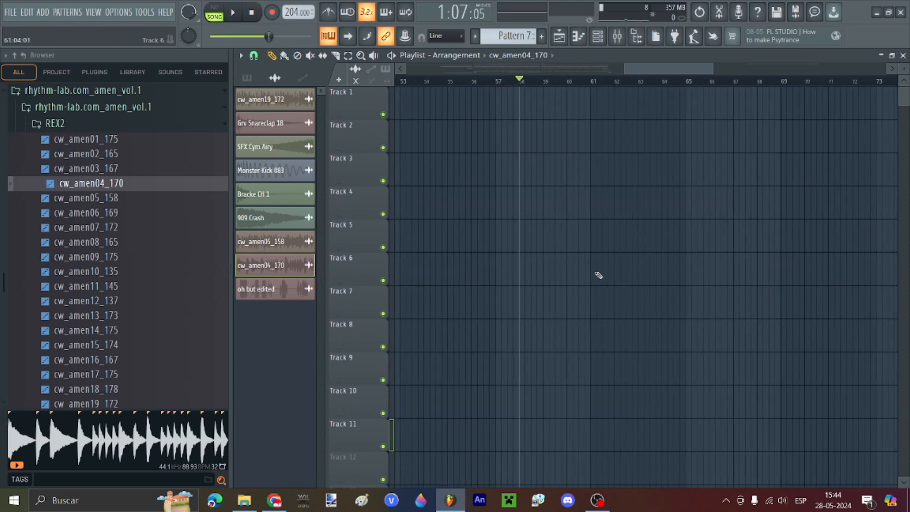
scroll(599, 275, "down", 1)
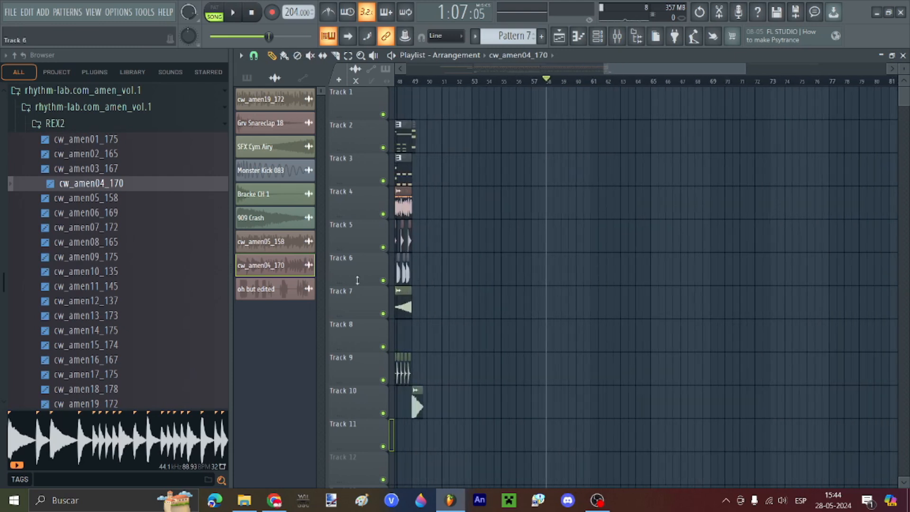
left_click(554, 315)
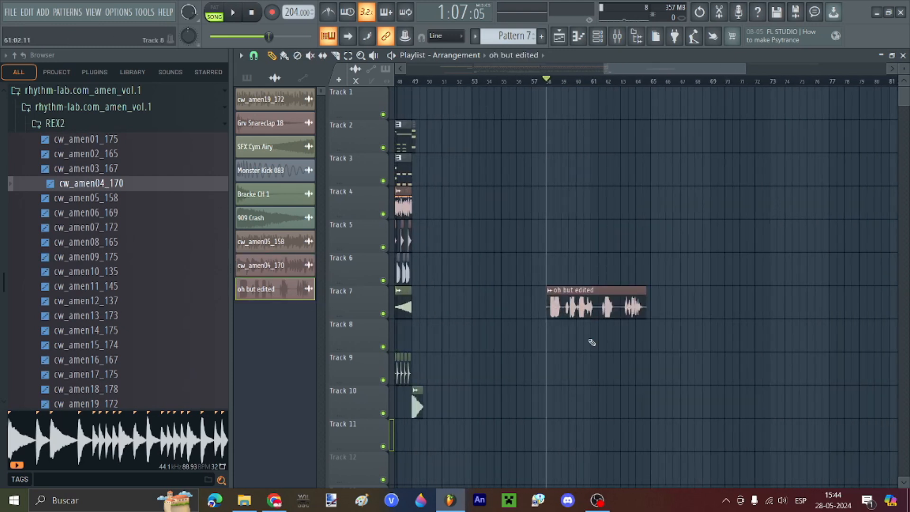
Step: Trim the clip's start, move it back to bar 58, and play the song to hear it
scroll(592, 334, "down", 2)
scroll(595, 286, "up", 3)
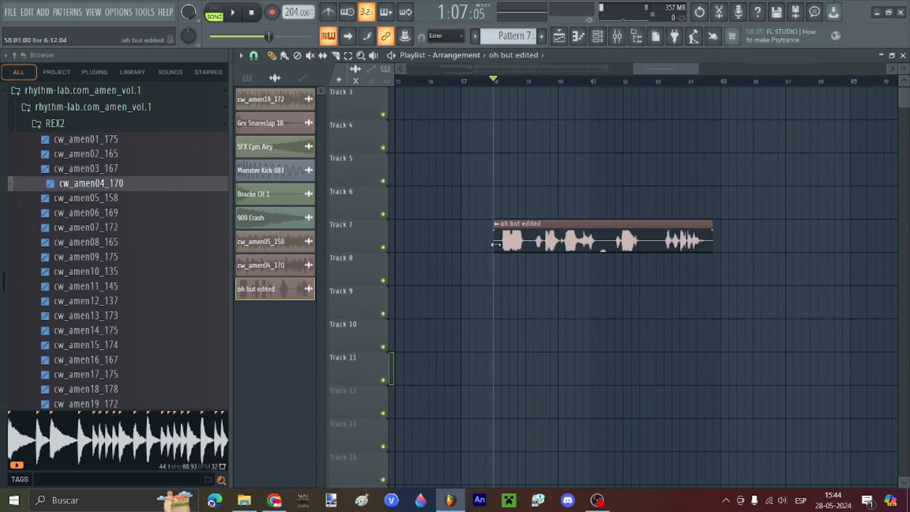
scroll(495, 245, "up", 4)
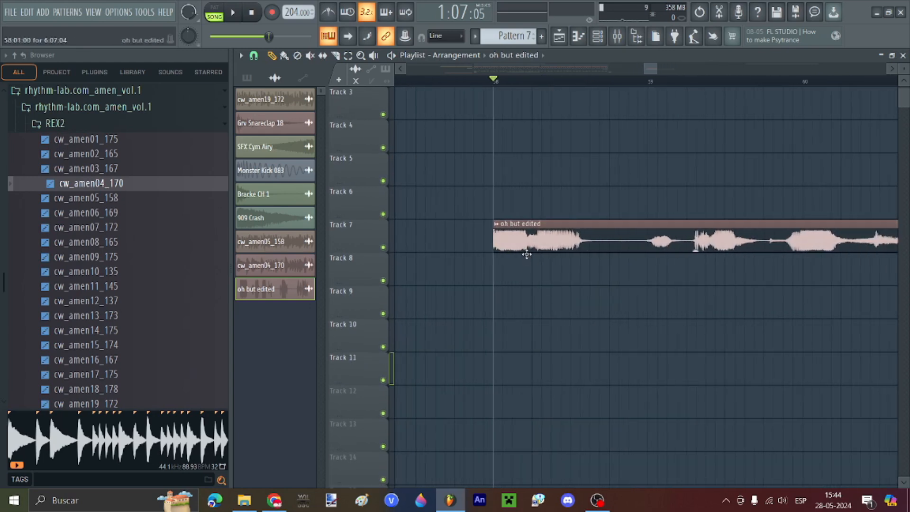
scroll(526, 255, "down", 4)
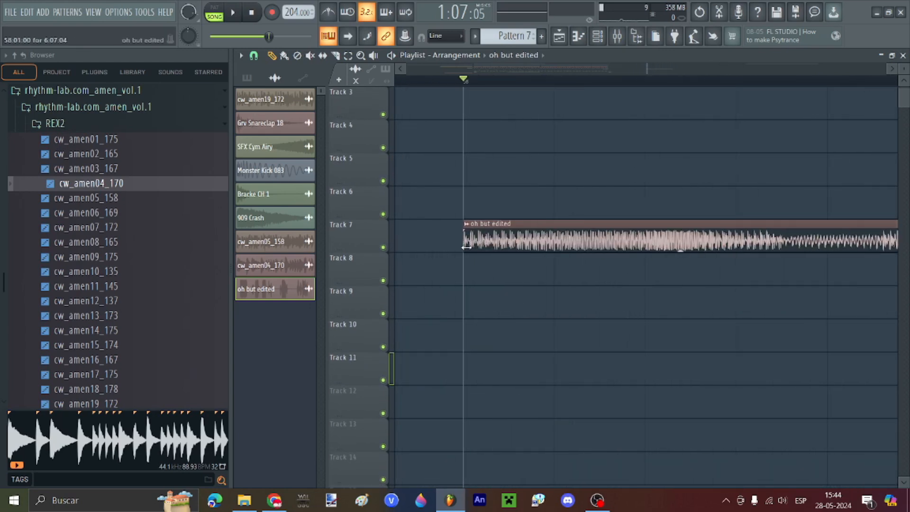
left_click_drag(465, 246, 499, 241)
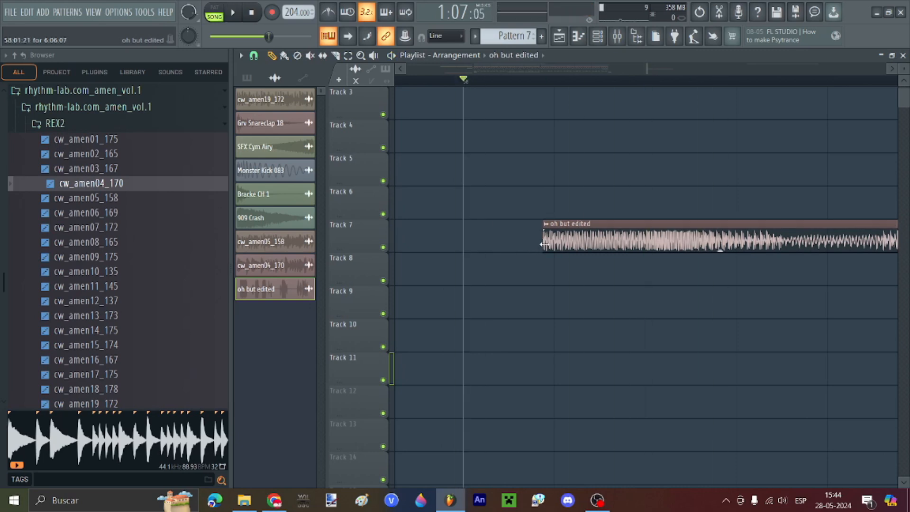
left_click_drag(571, 246, 493, 248)
key("space")
key("space")
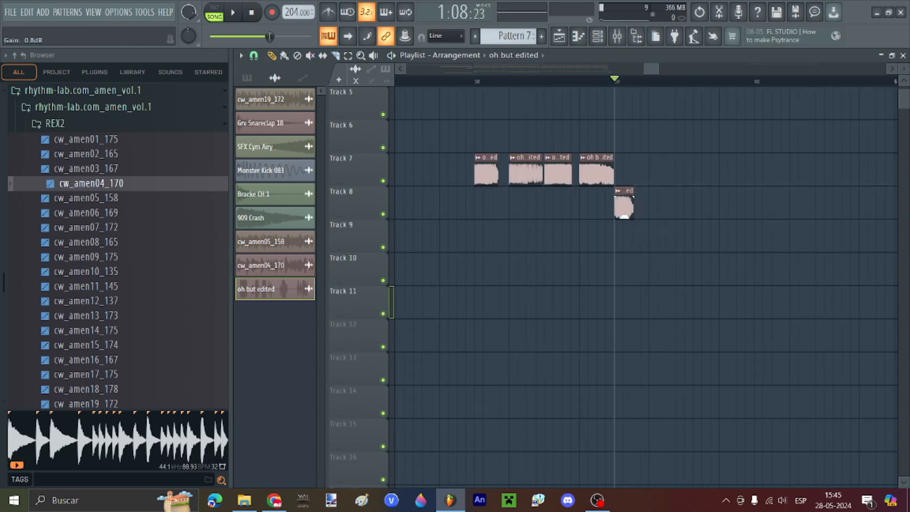
Step: Play from bar 58, move the Track 8 clip onto Track 7, and shift four clips to bar 60
left_click(472, 81)
key("space")
left_click_drag(624, 203, 624, 170)
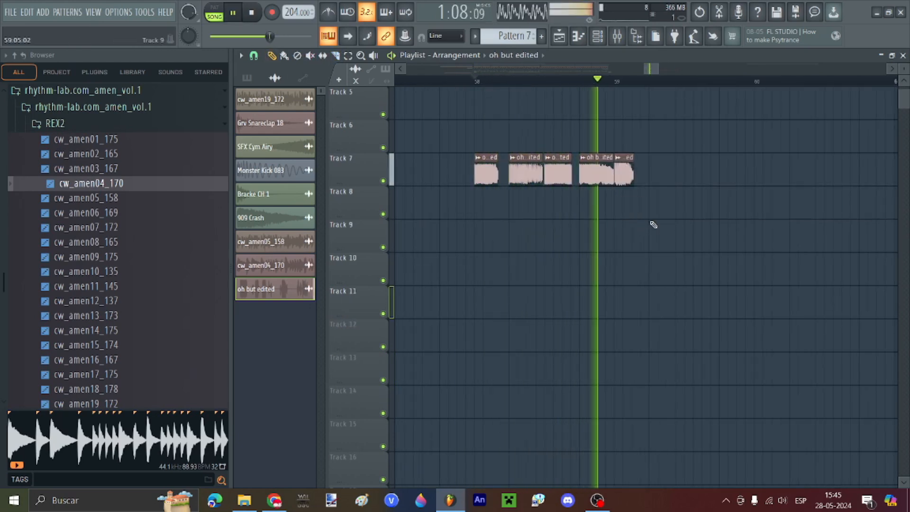
key("space")
scroll(625, 208, "up", 1)
left_click_drag(705, 238, 521, 206)
left_click_drag(521, 206, 625, 206)
scroll(568, 220, "down", 2)
left_click_drag(564, 212, 651, 211)
Step: Undo the accidental fade edit and move two selected clips to bar 64
left_click_drag(771, 270, 795, 206)
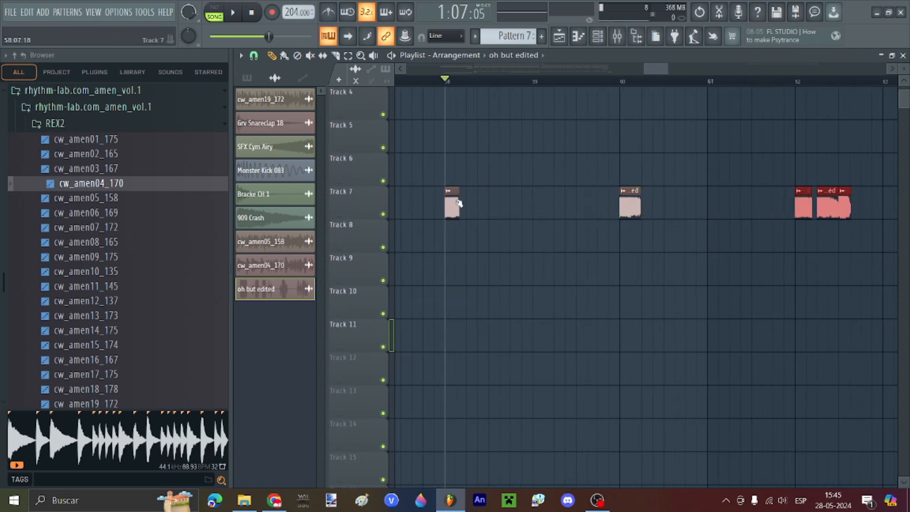
key("space")
scroll(459, 202, "down", 2)
left_click_drag(774, 285, 842, 206)
key("ctrl+z")
left_click(788, 229, "ctrl")
key("space")
scroll(867, 207, "up", 1)
scroll(577, 178, "down", 3)
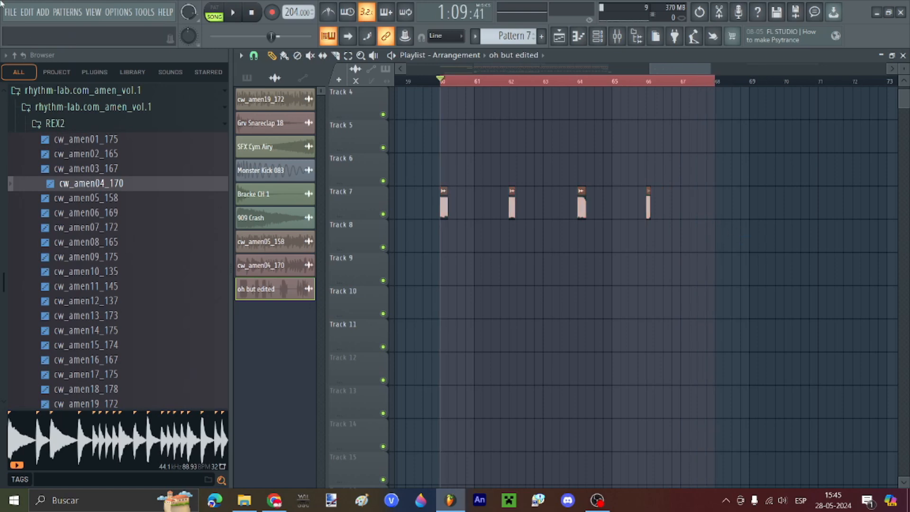
Step: Export the selection as 'oh voweels.mp3' into Imágenes, then open Master slot 4's effect list
left_click(11, 12)
mouse_move(29, 134)
left_click(203, 149)
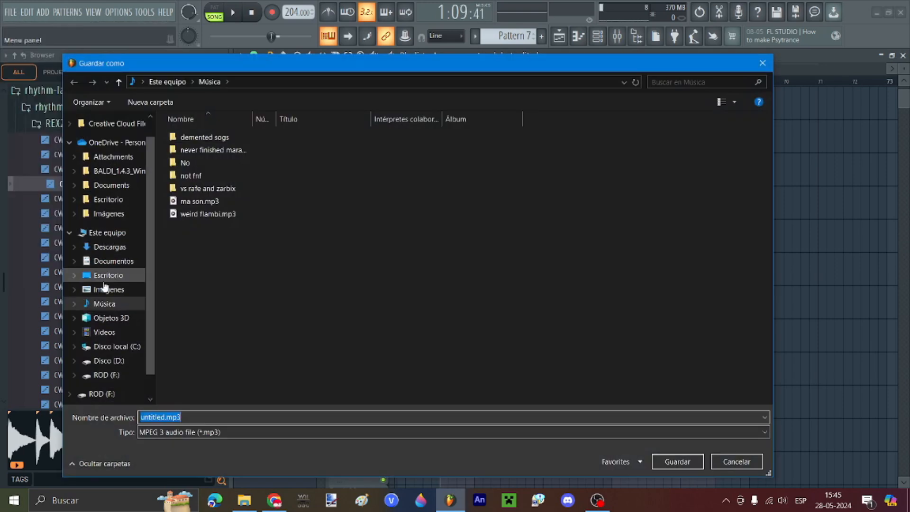
left_click(105, 288)
type("oh ")
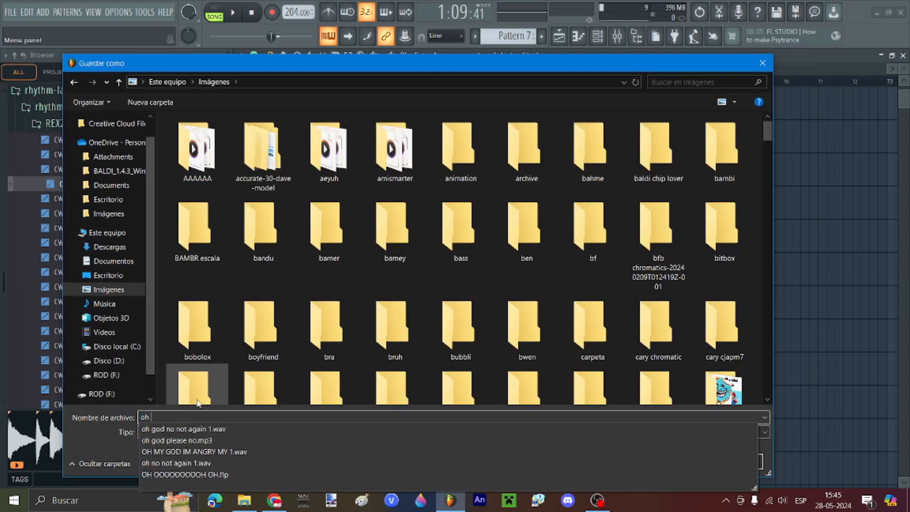
type("voweels")
key("Return")
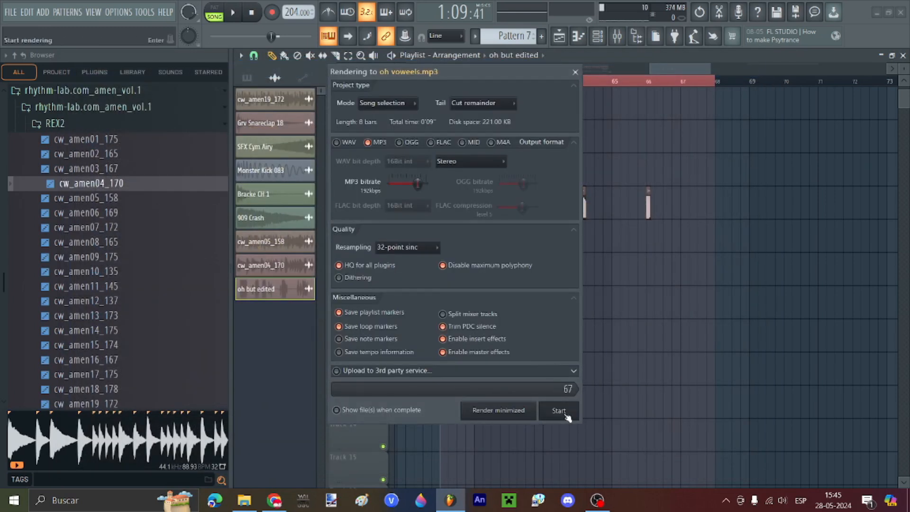
left_click(617, 36)
left_click(860, 218)
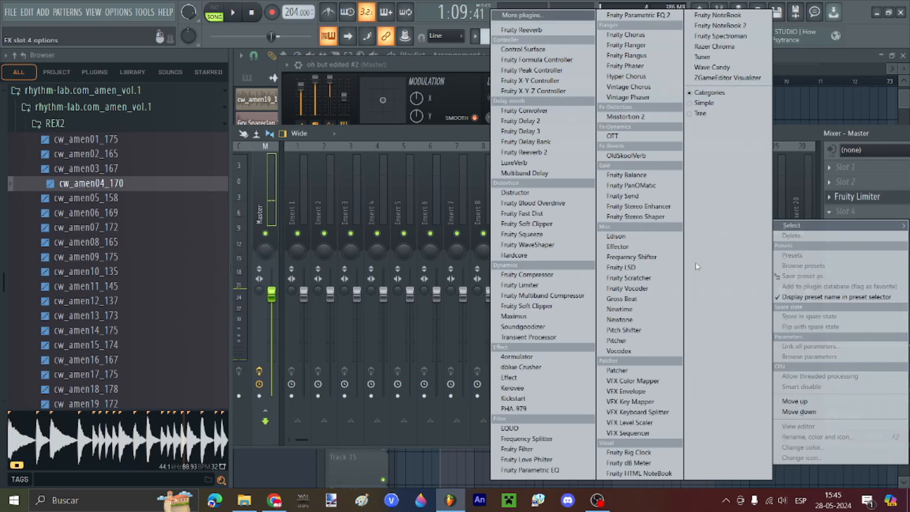
Step: Load Newtone into the Master slot and open oh voweels.mp3 in it
left_click(630, 310)
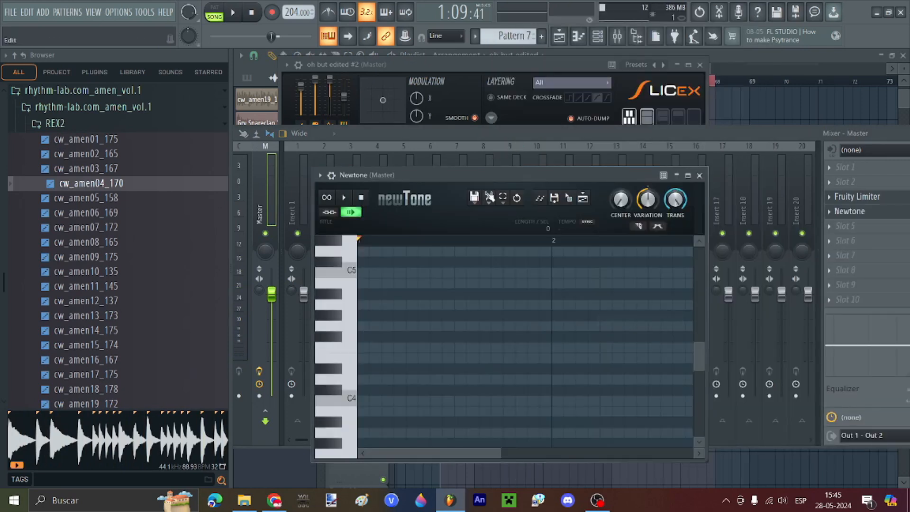
left_click(475, 197)
left_click(491, 233)
left_click(125, 133)
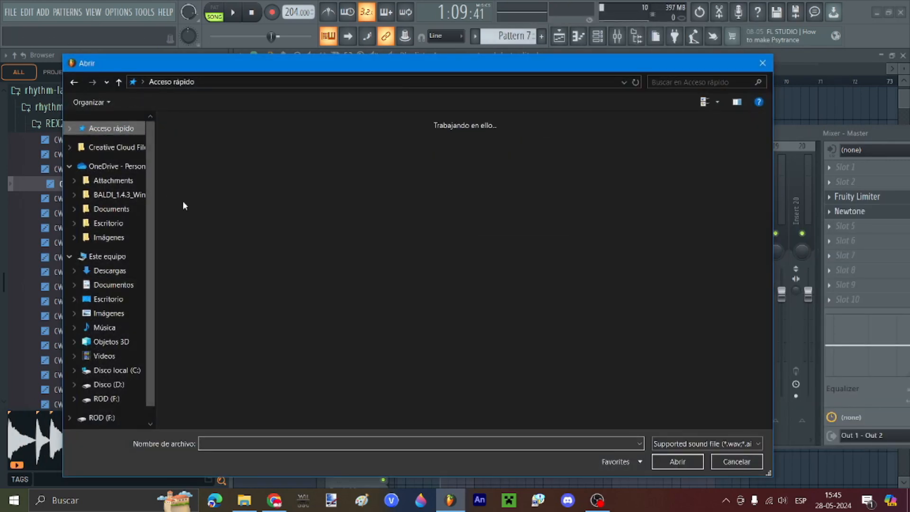
double_click(220, 243)
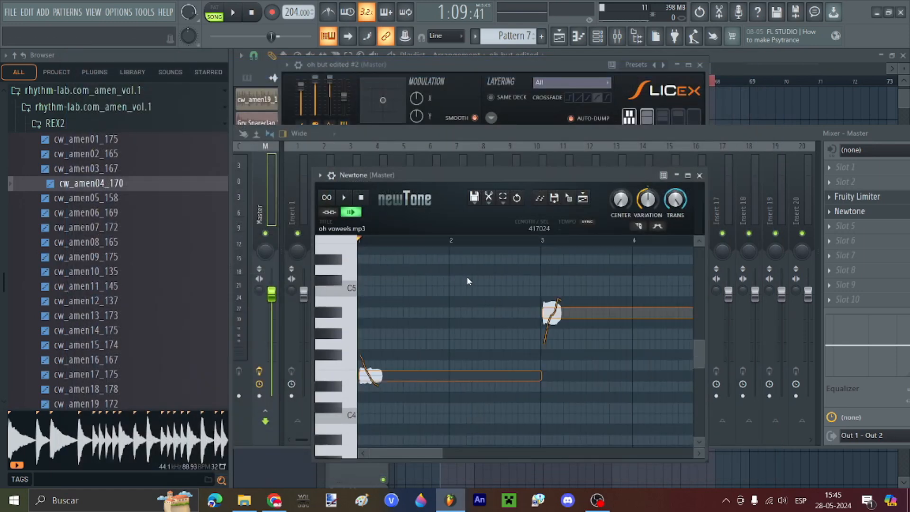
Step: Lengthen the lower note to bar 3 and lower the first short note two semitones
scroll(631, 274, "up", 2)
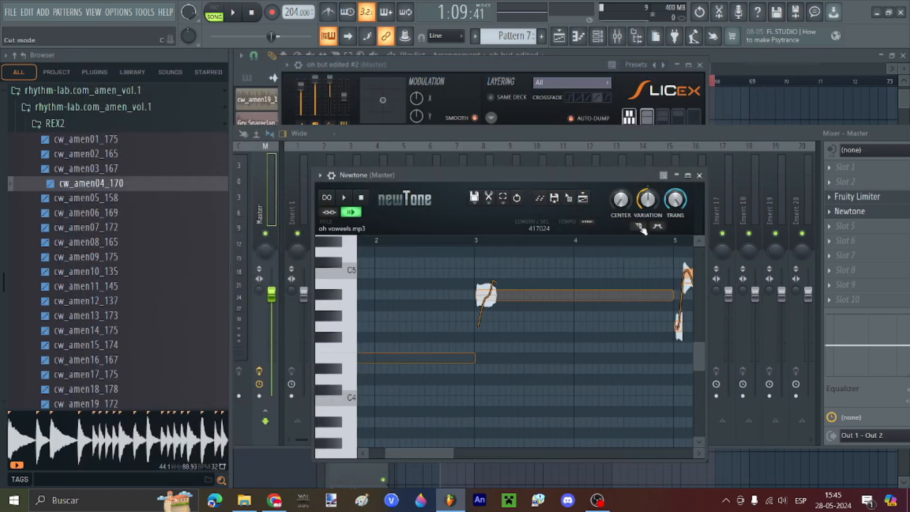
left_click(639, 226)
left_click_drag(426, 453, 402, 450)
scroll(388, 373, "up", 1)
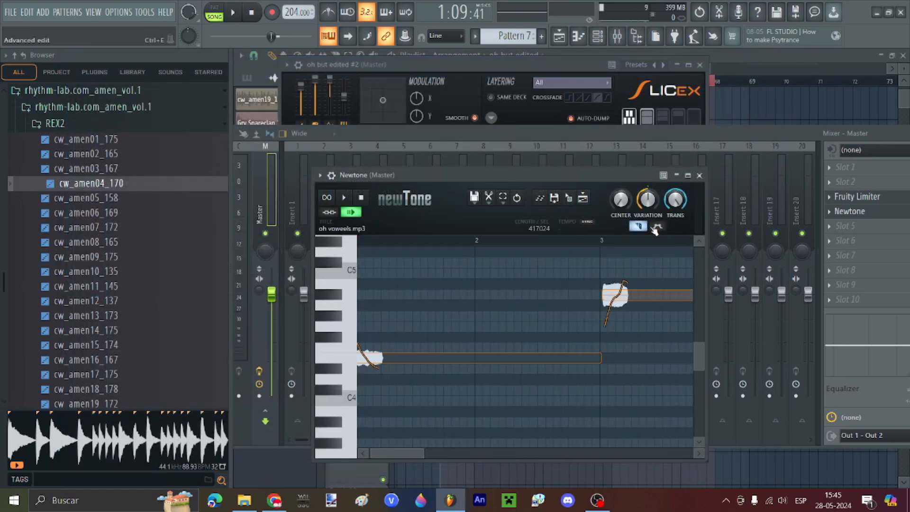
left_click_drag(407, 454, 378, 457)
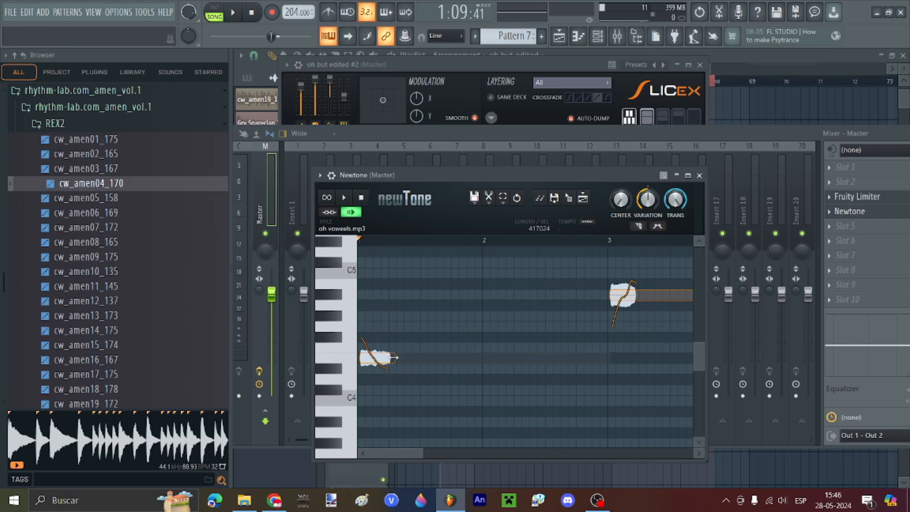
left_click_drag(437, 362, 608, 363)
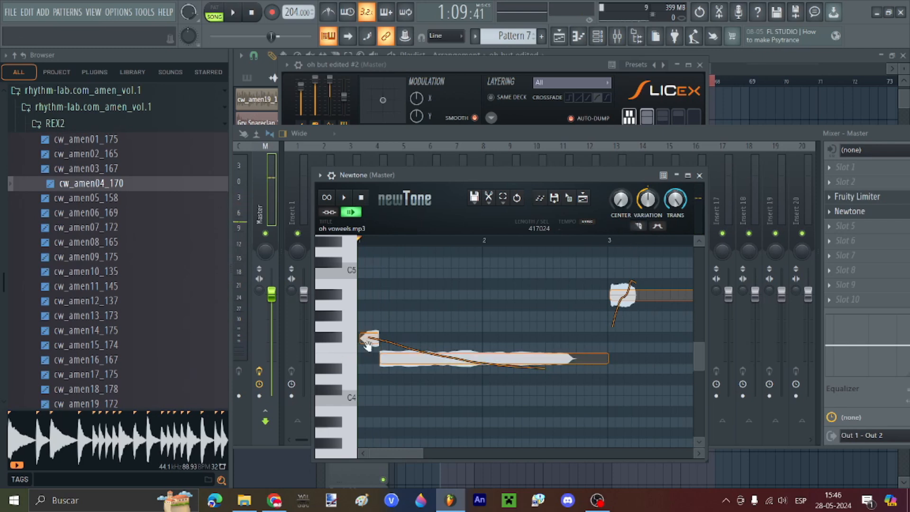
left_click_drag(367, 345, 366, 363)
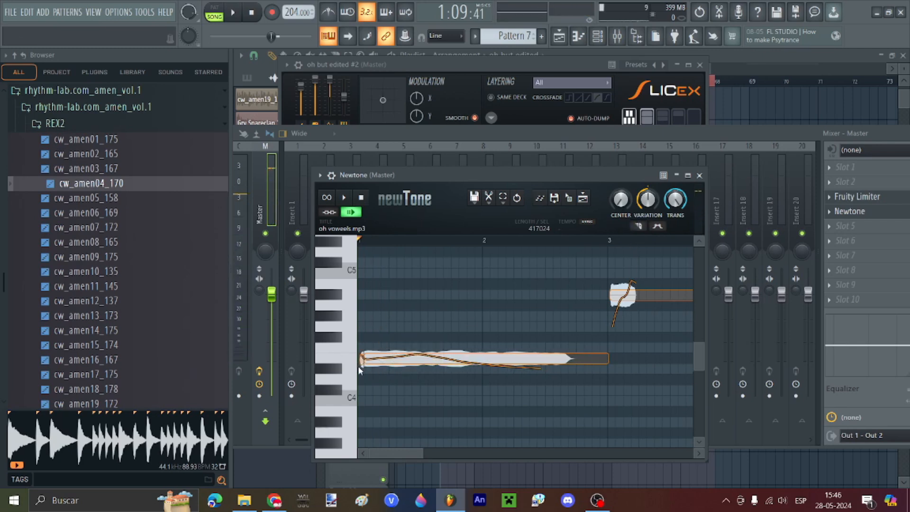
left_click(378, 361)
scroll(474, 364, "down", 3)
scroll(512, 327, "up", 1)
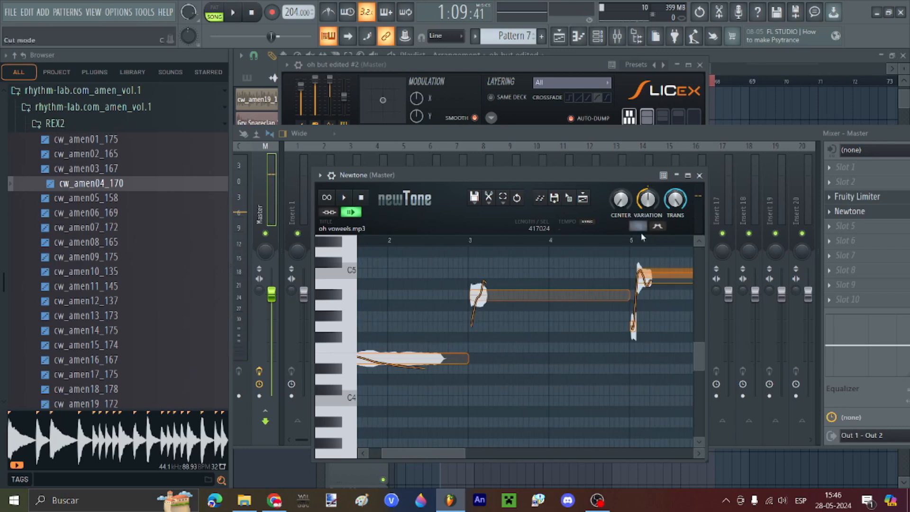
Step: Stretch the bar-3 note to bar 5, slice it at bar 3, and shorten the left piece
left_click(638, 227)
scroll(612, 285, "up", 1)
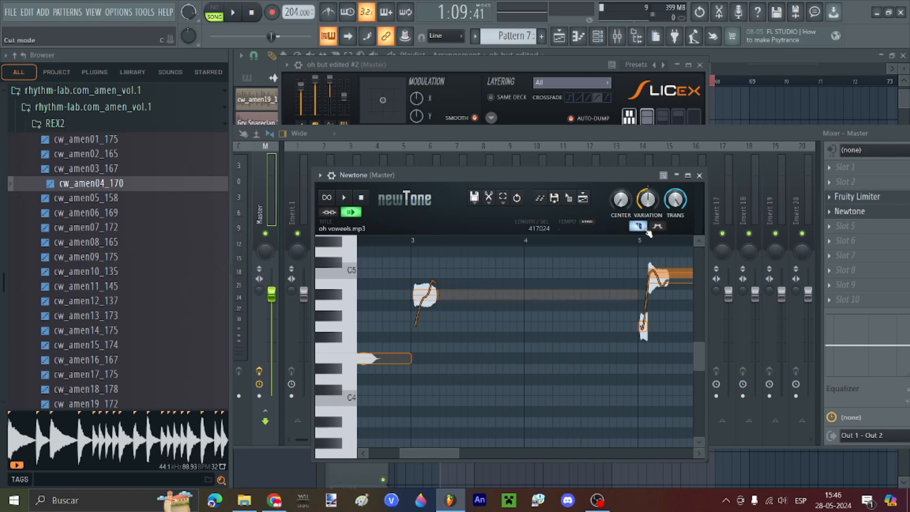
left_click_drag(435, 294, 693, 293)
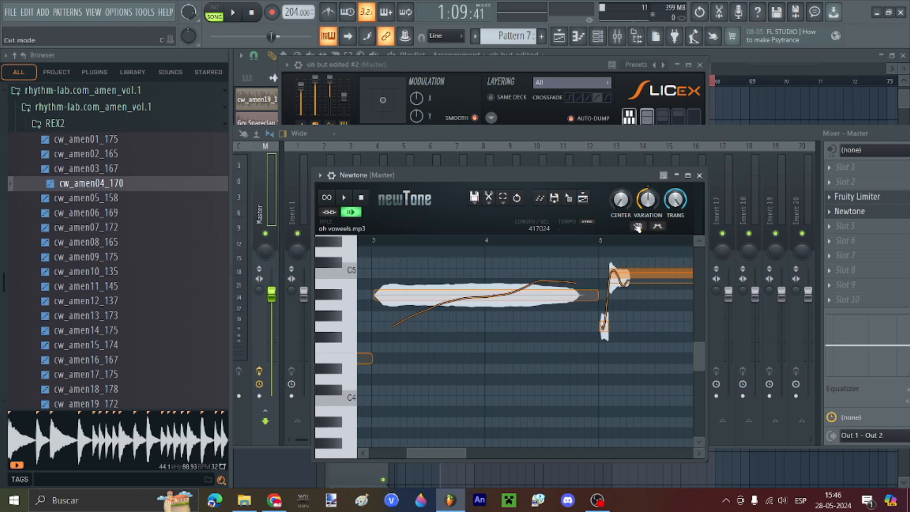
left_click(422, 296)
left_click_drag(422, 322, 377, 323)
scroll(580, 272, "down", 1)
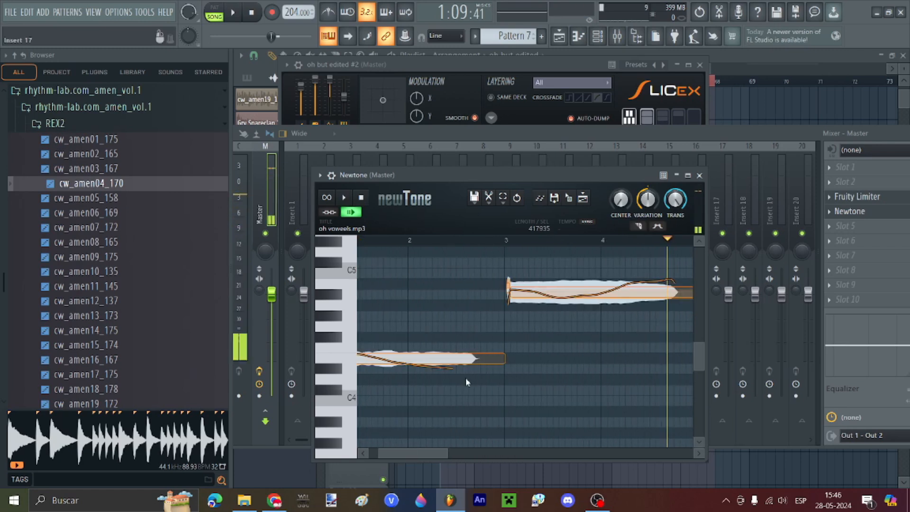
scroll(583, 289, "down", 2)
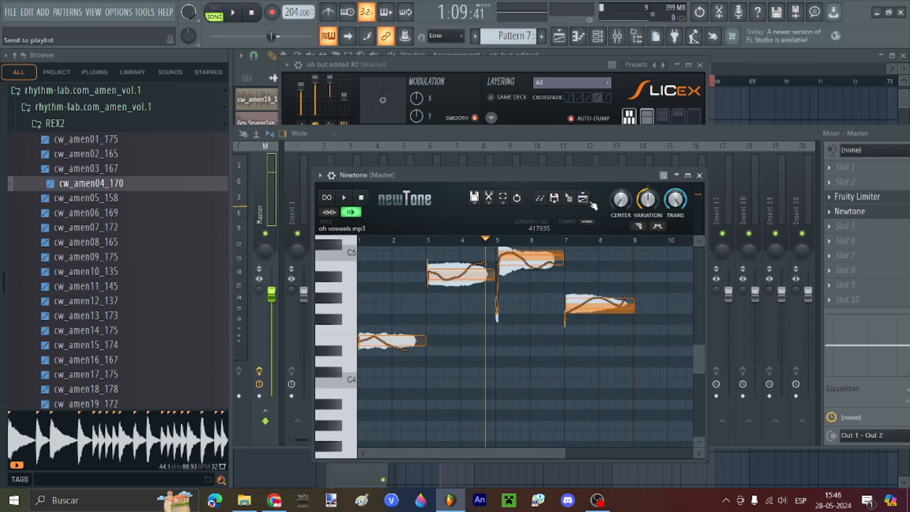
Step: Drag the pitched vowel audio onto Track 4 at bar 60 and close Newtone
left_click_drag(571, 205, 754, 149)
left_click(700, 177)
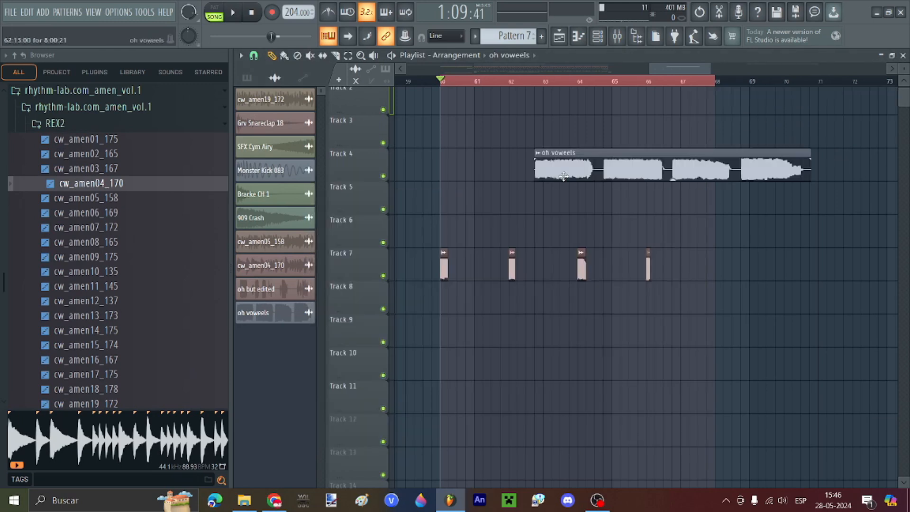
scroll(441, 262, "up", 4)
scroll(466, 193, "down", 5)
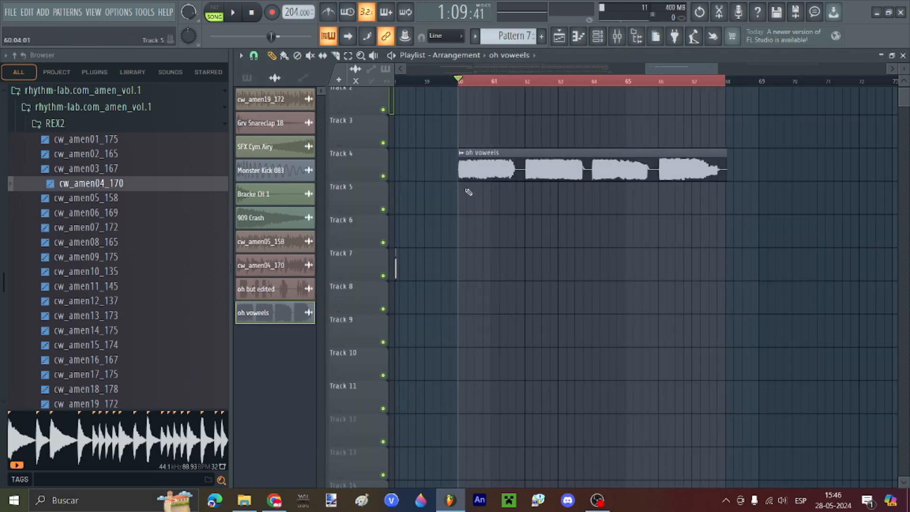
Step: Shorten the time selection to end near bar 61 and deselect the oh voweels clip
left_click_drag(685, 82, 513, 145)
scroll(509, 147, "up", 4)
left_click(639, 138, "ctrl")
scroll(640, 137, "down", 2)
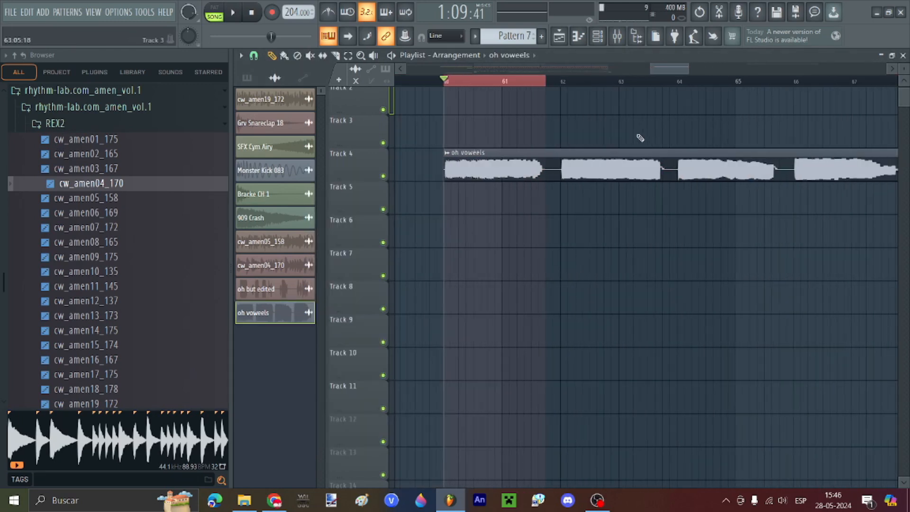
scroll(502, 160, "up", 1)
scroll(488, 163, "up", 2)
Step: Search Google for 'chromatic scale generator' and open the Chromatic Scale Generator page on GameBanana
left_click(274, 500)
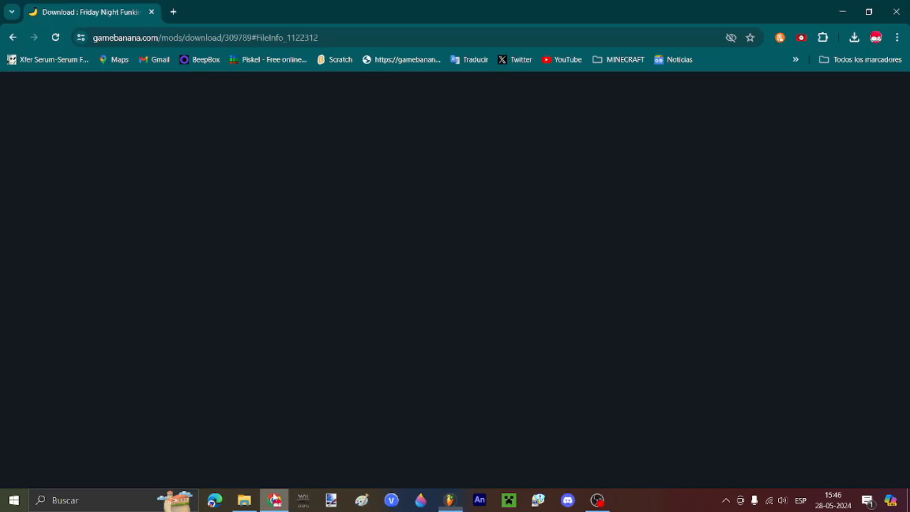
left_click(173, 12)
type("chromatic ")
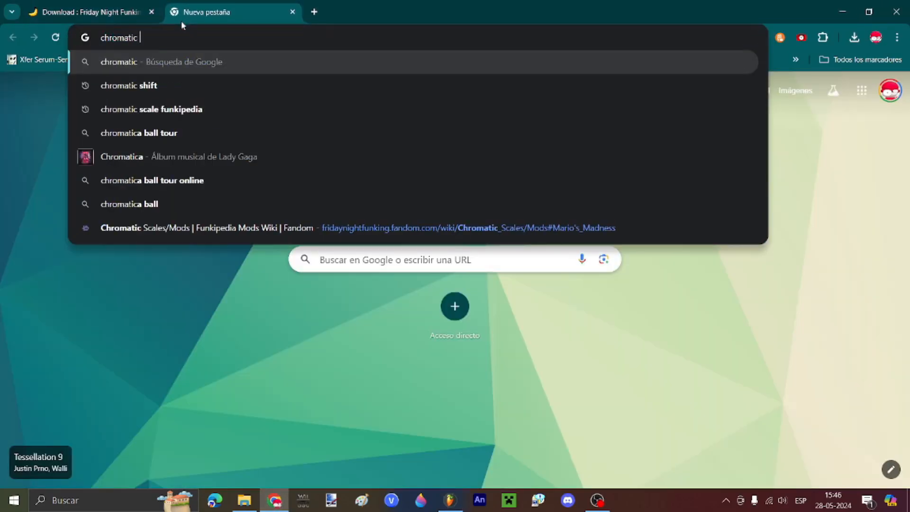
type("scale generator")
key("Return")
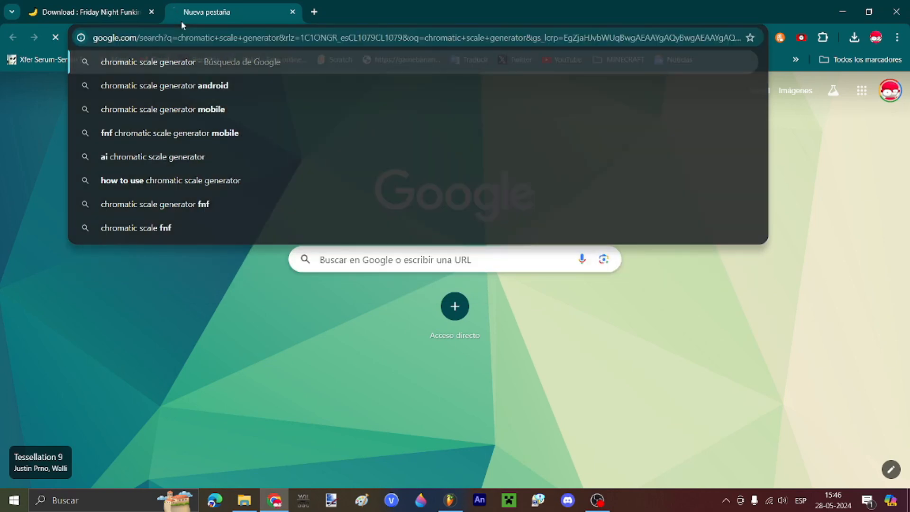
left_click(169, 202)
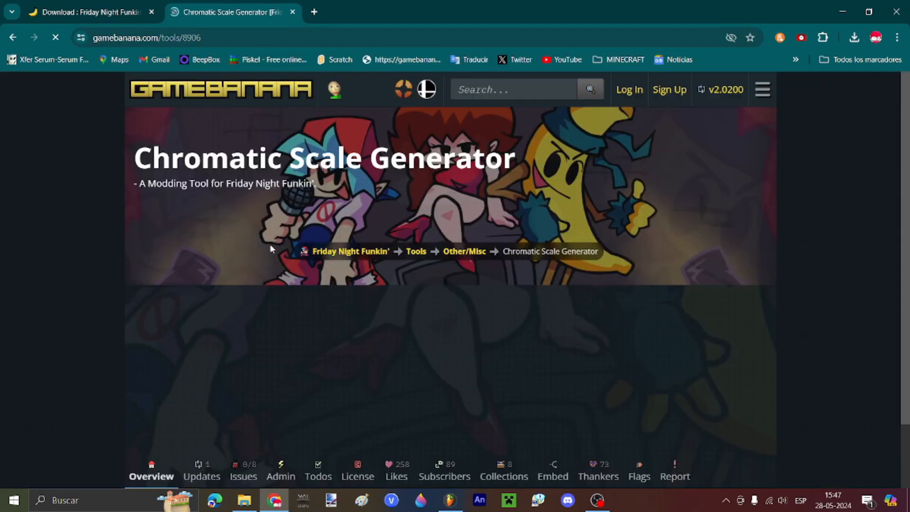
scroll(246, 221, "down", 2)
Step: Check the Chromatic Scale Generator PLUS page, close it, and scroll down to the tool's Files
left_click(12, 39)
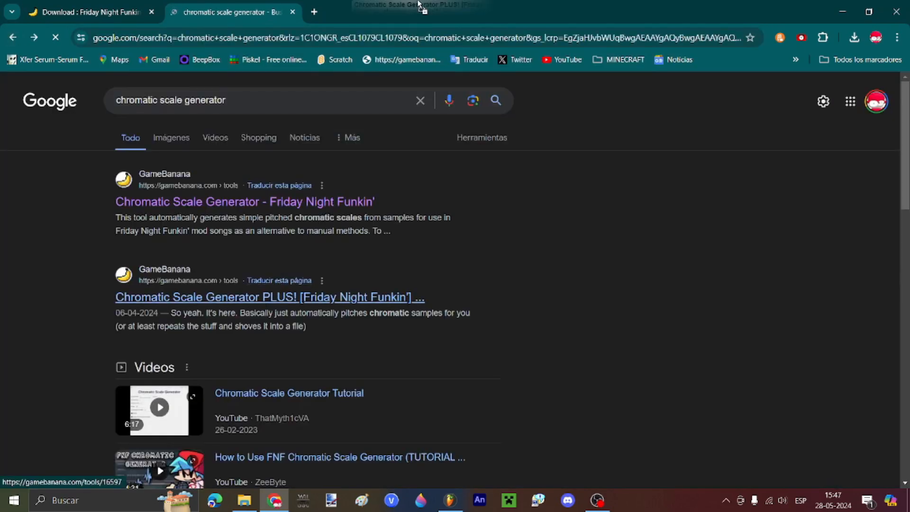
left_click(266, 294)
scroll(545, 229, "down", 2)
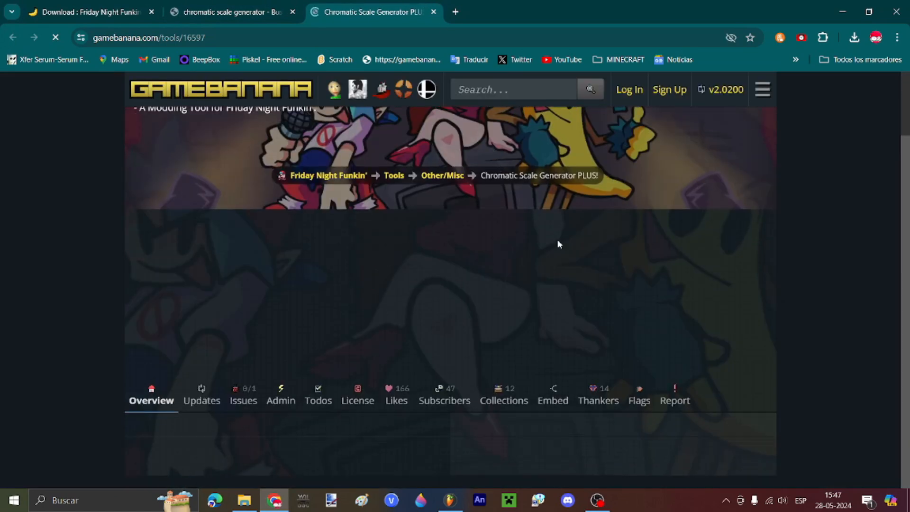
scroll(557, 240, "down", 5)
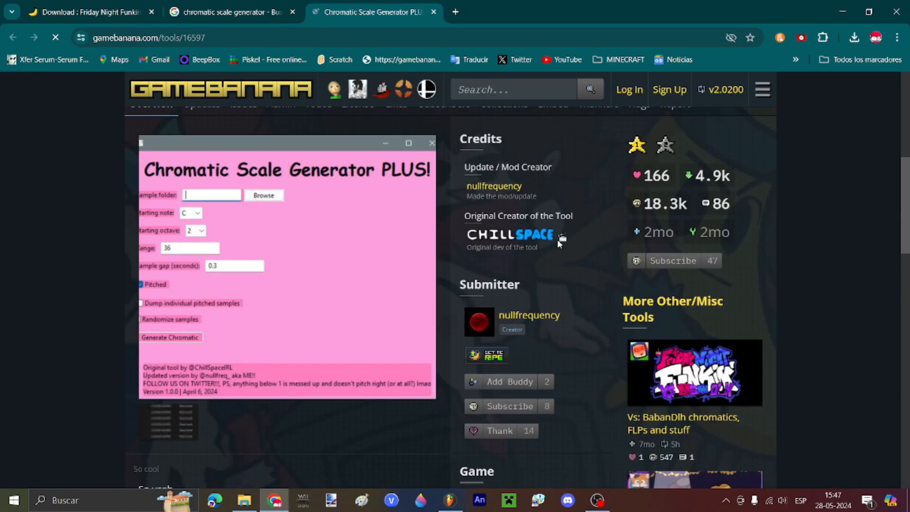
scroll(557, 239, "down", 5)
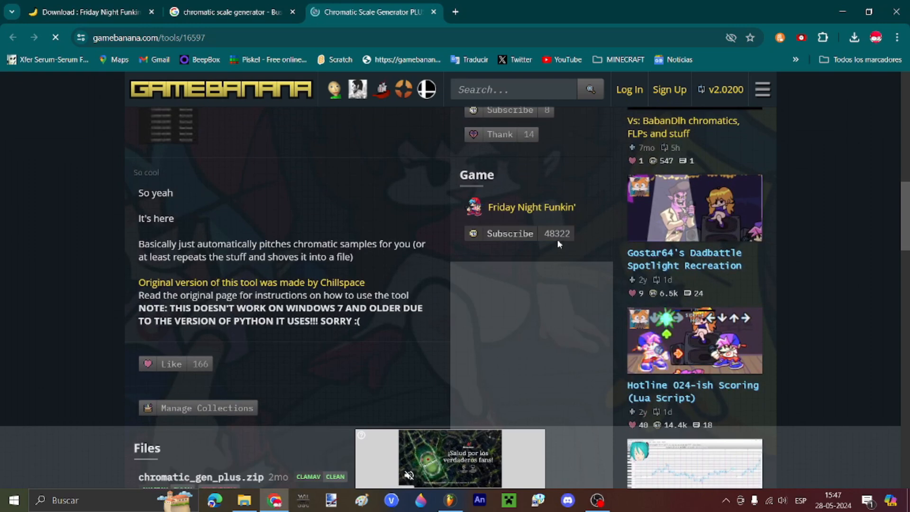
scroll(557, 240, "down", 5)
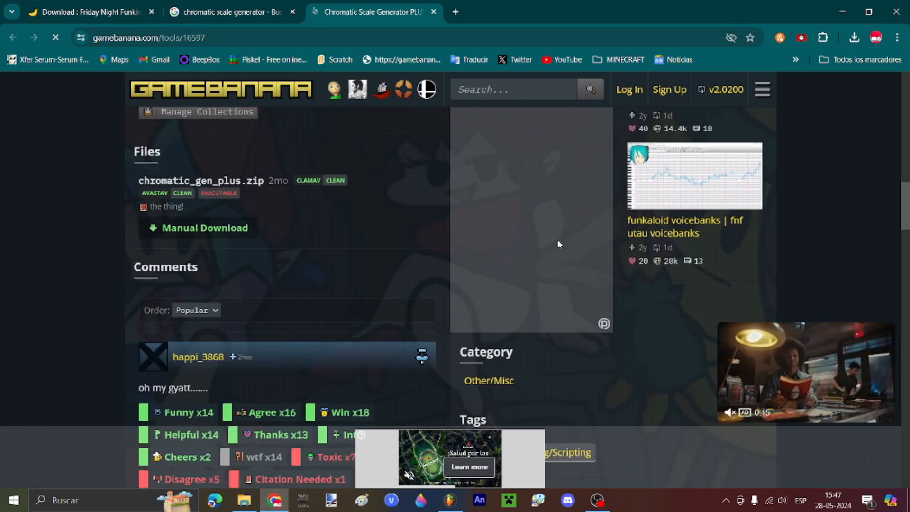
scroll(557, 240, "up", 10)
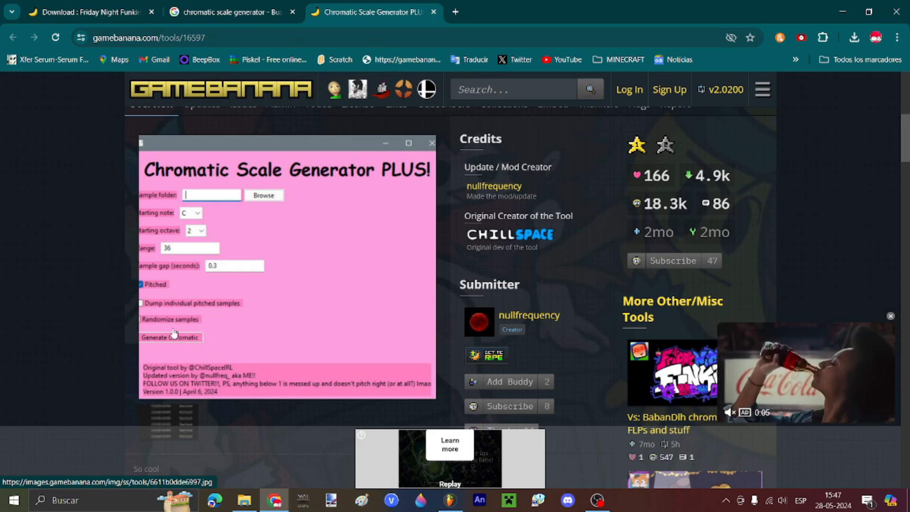
left_click(433, 13)
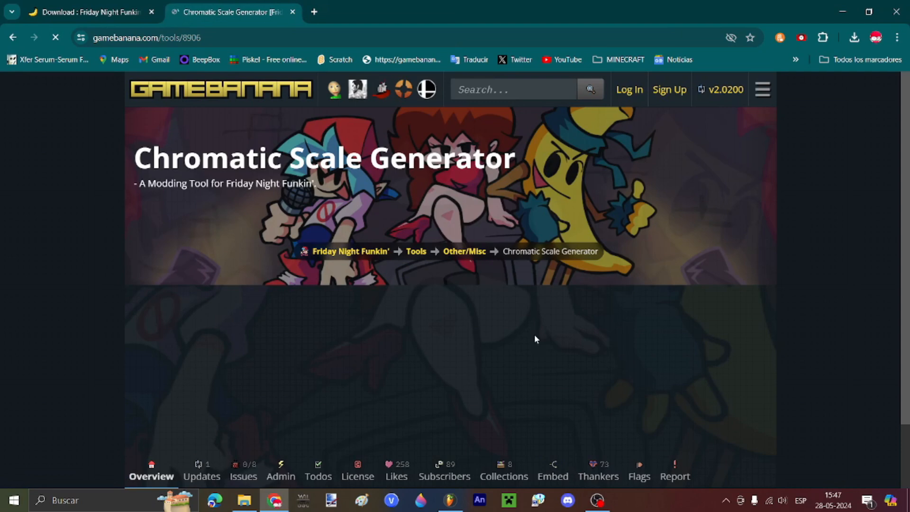
scroll(535, 334, "down", 5)
scroll(535, 334, "down", 4)
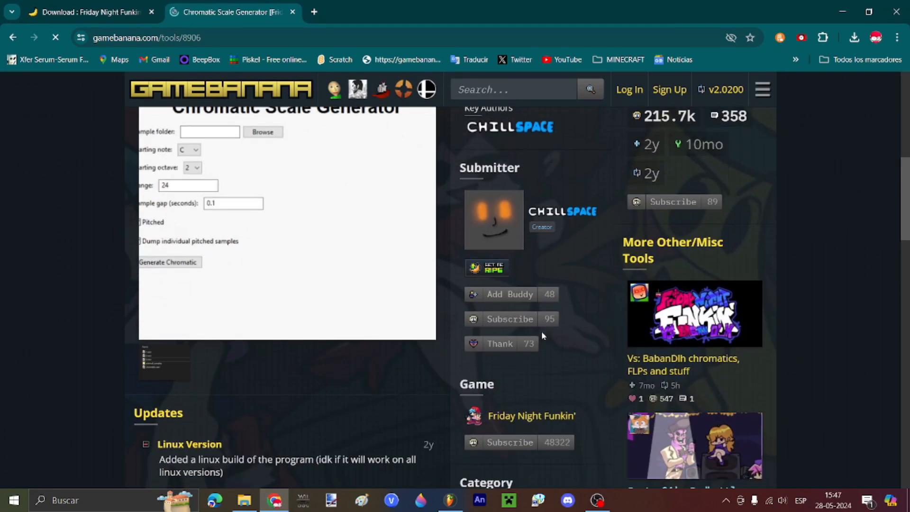
scroll(538, 337, "down", 15)
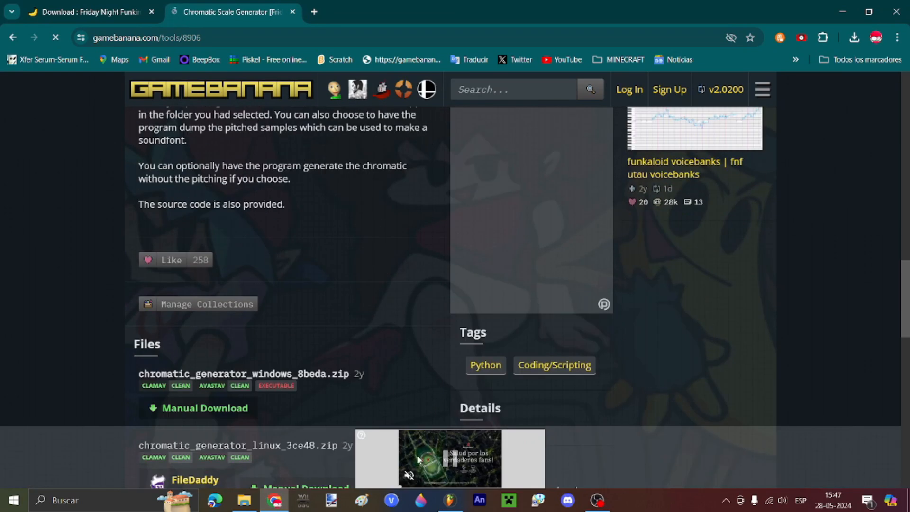
key("alt+Tab")
Step: Play the section from bar 60, then end the time selection at 61:12 on the oh voweels clip
scroll(549, 342, "down", 2)
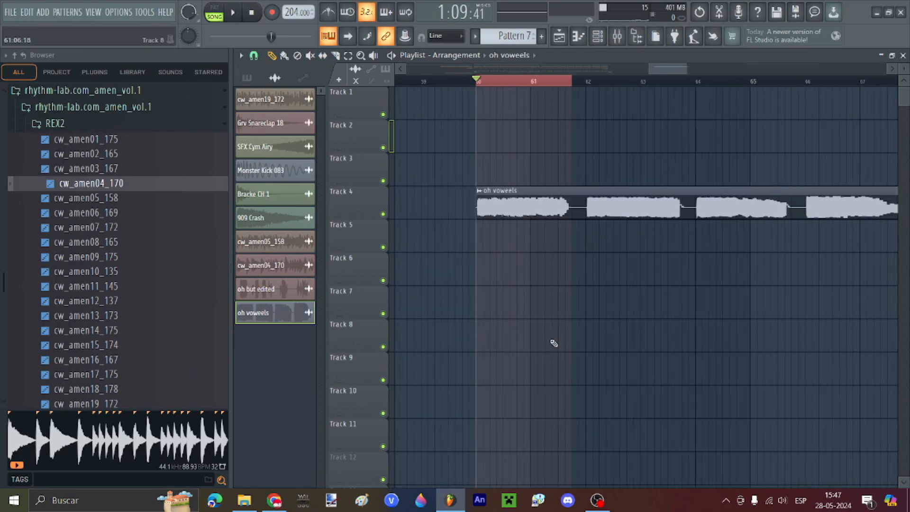
scroll(550, 342, "up", 2)
scroll(439, 199, "up", 2)
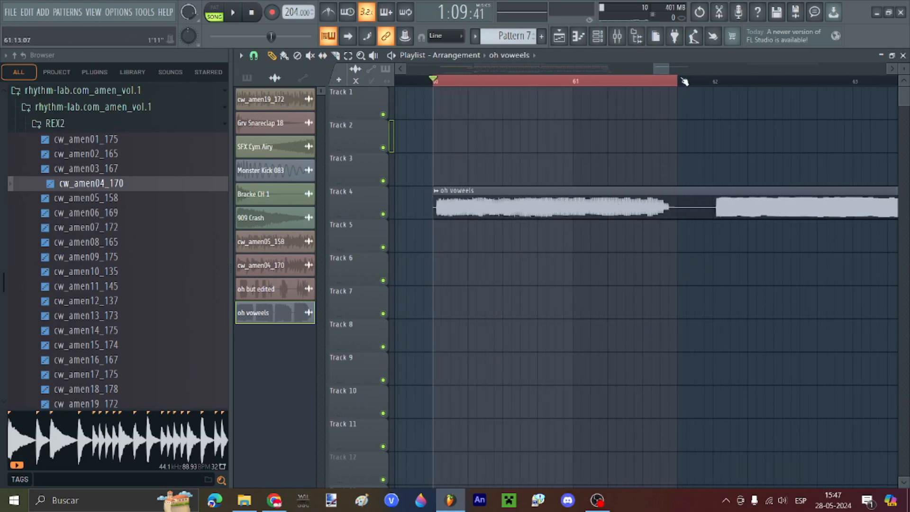
key("space")
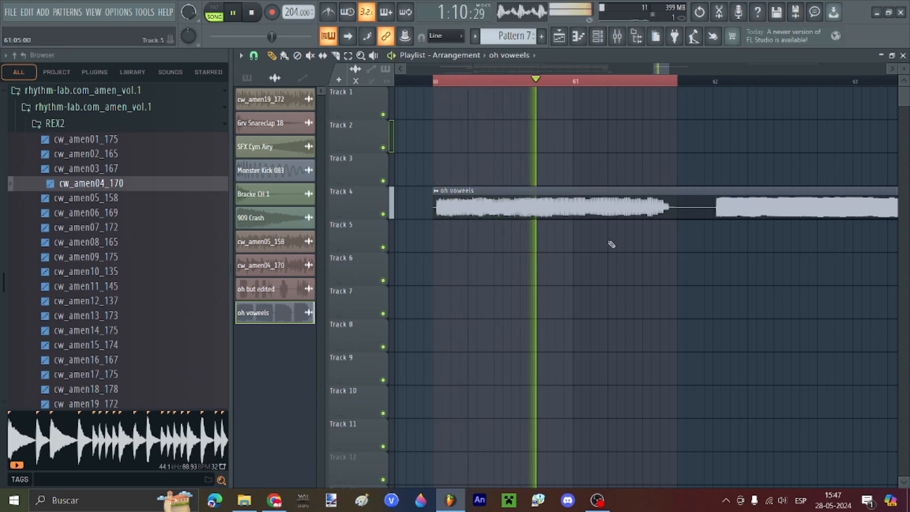
key("space")
left_click(440, 82)
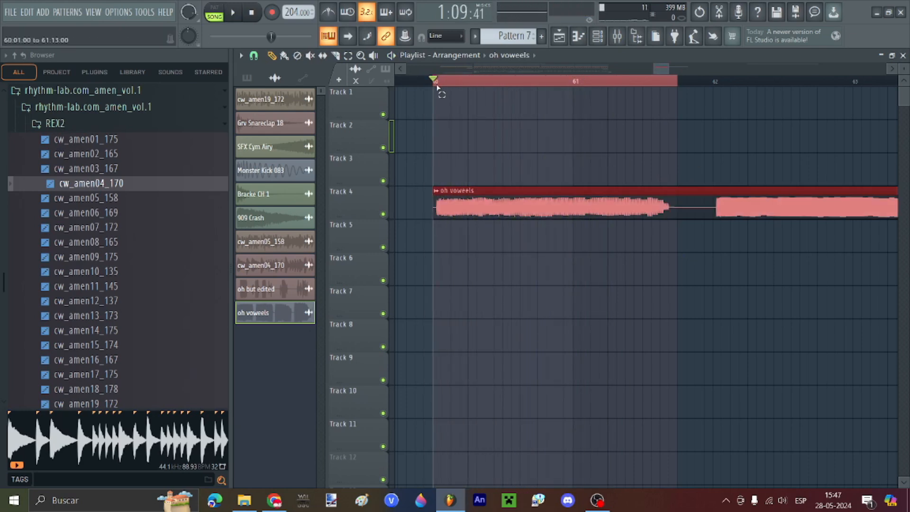
scroll(561, 127, "down", 3)
scroll(616, 184, "up", 4)
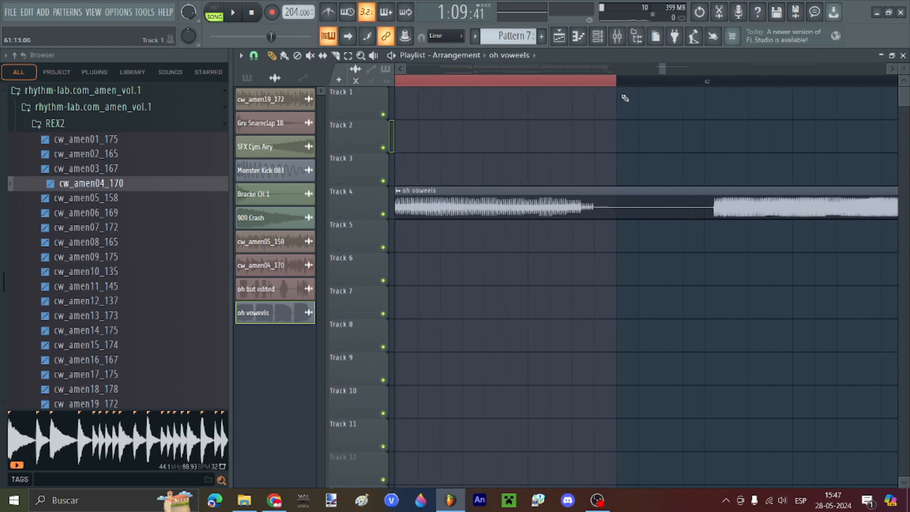
left_click_drag(617, 82, 596, 89)
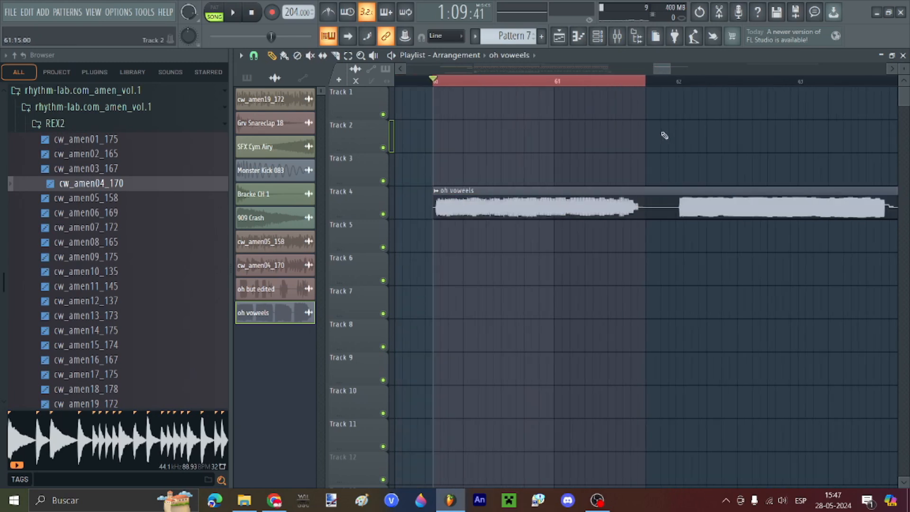
Step: Start a Wave file export of the song and browse to the Imágenes folder
left_click(13, 12)
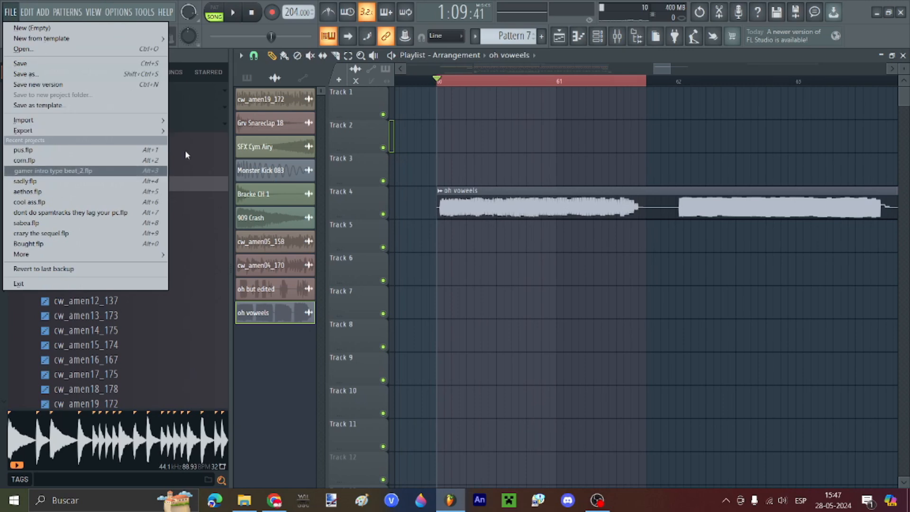
mouse_move(152, 130)
left_click(225, 139)
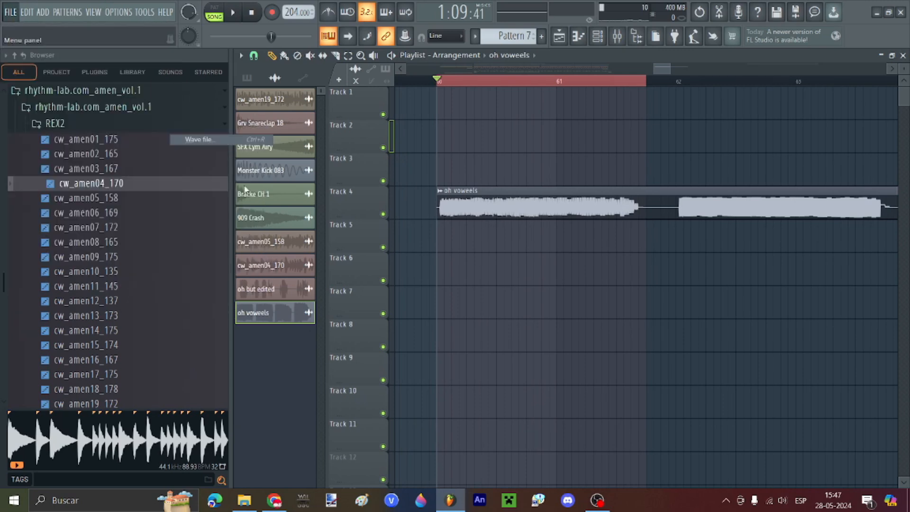
left_click(109, 289)
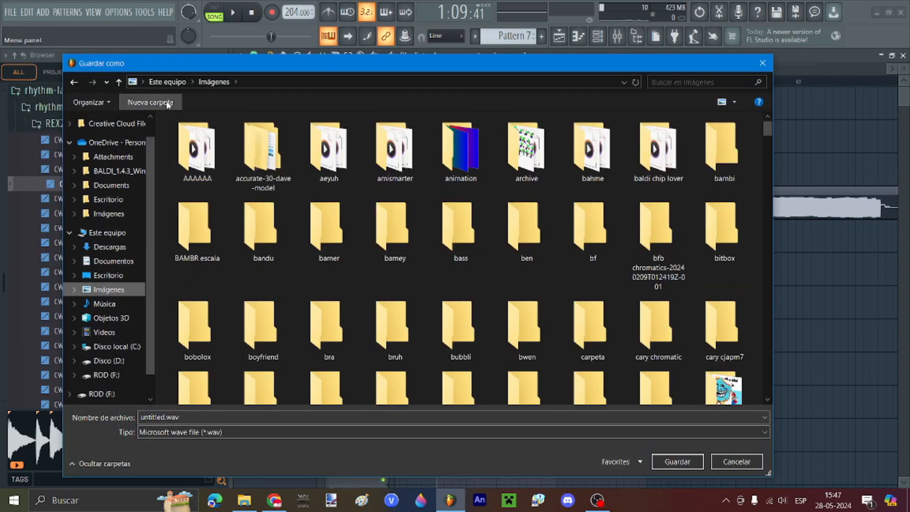
Step: Create a new 'oh' folder in Imágenes and render the export there as 1.wav
left_click(166, 103)
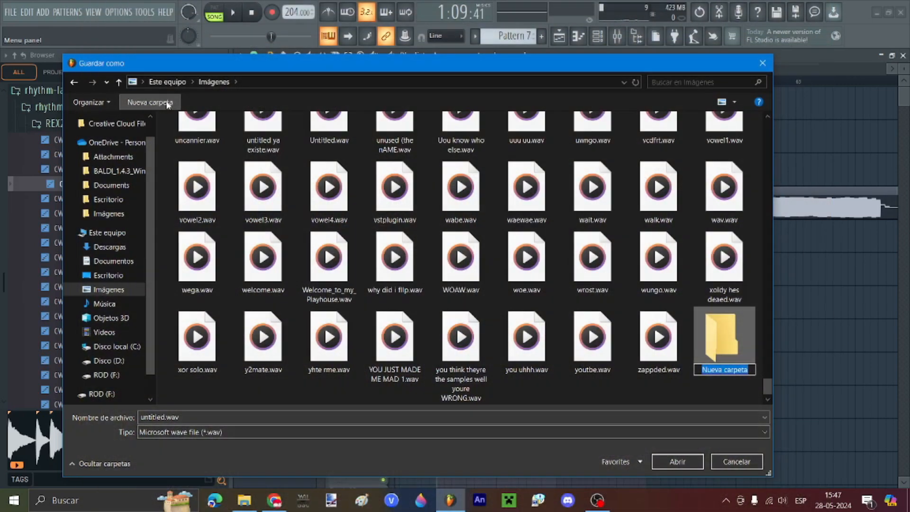
type("o")
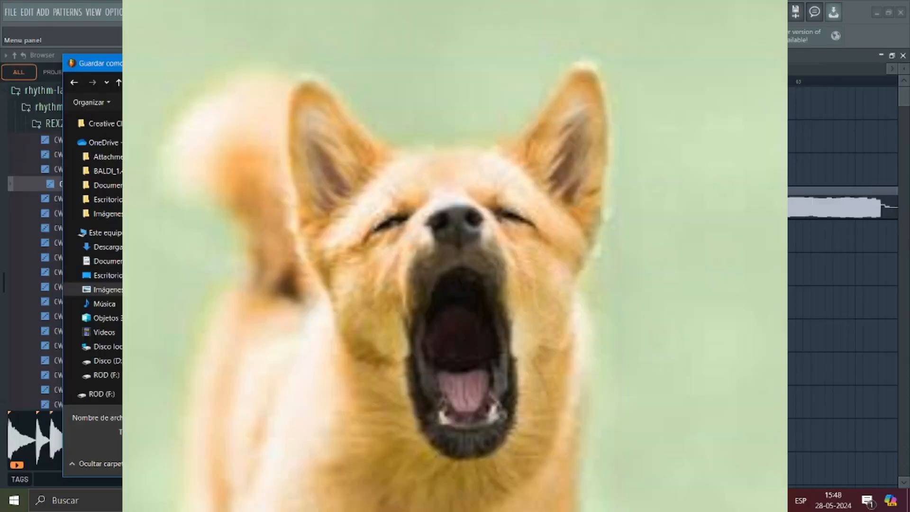
key("Return")
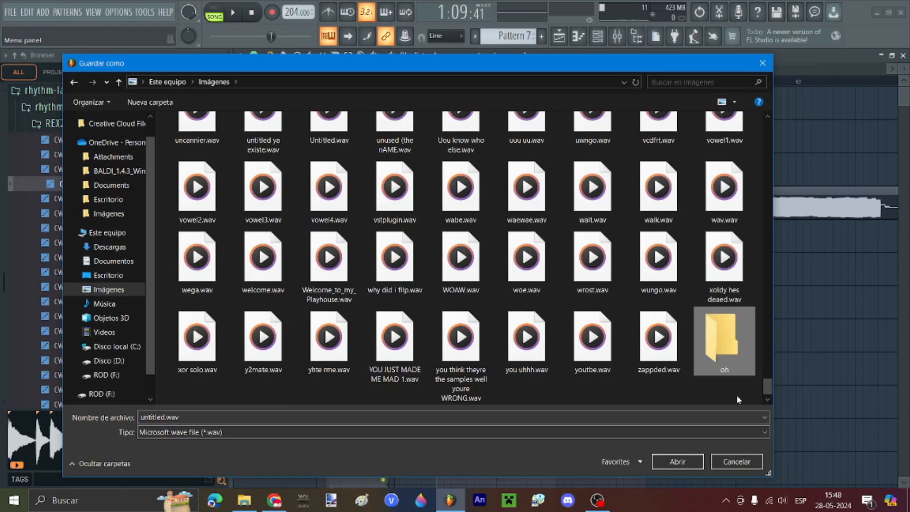
left_click(677, 460)
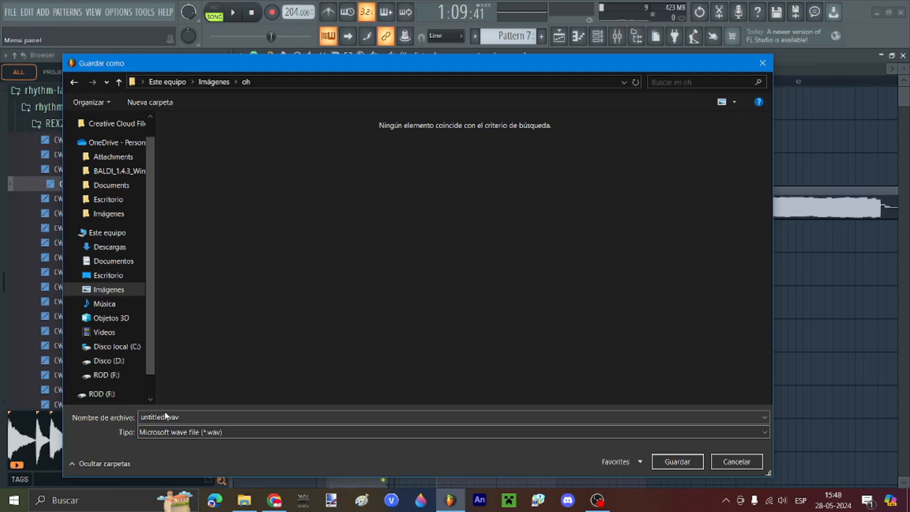
double_click(176, 417)
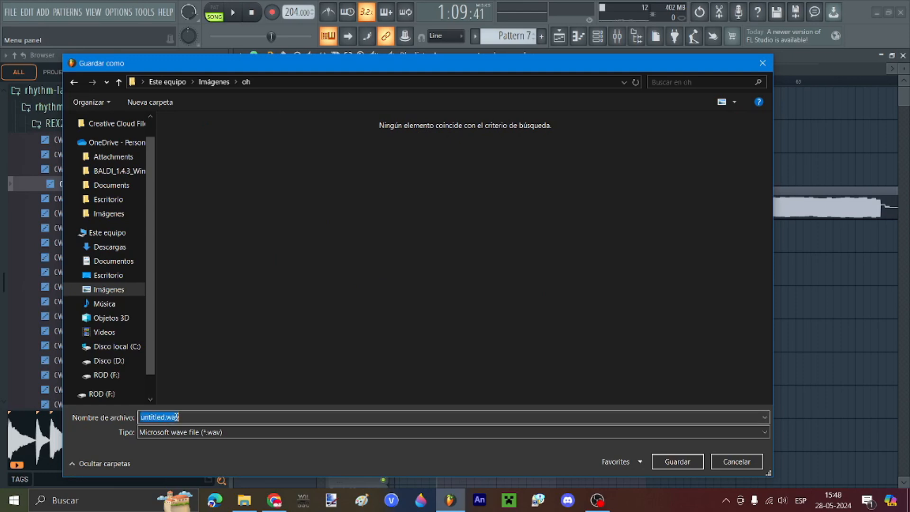
type("1")
key("Return")
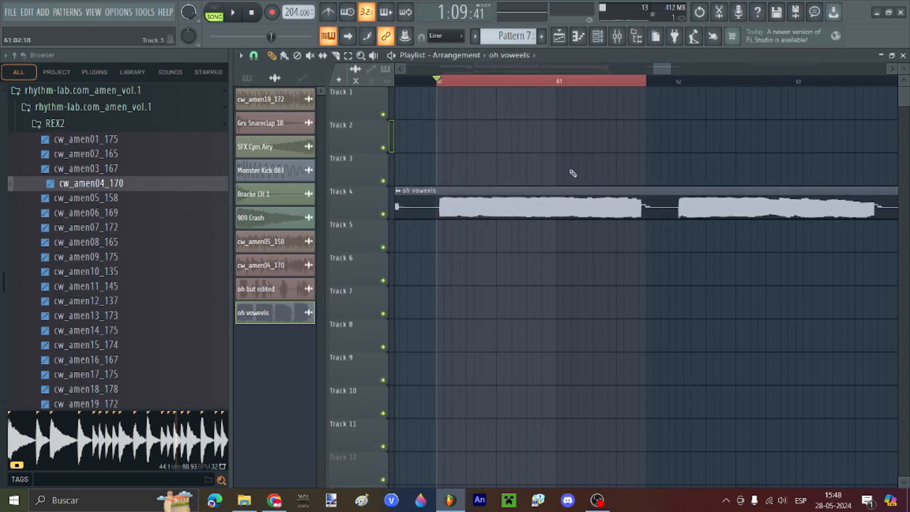
Step: Extend the selection end slightly and start another WAV export into the folder holding 3.wav
left_click_drag(647, 82, 660, 85)
left_click(11, 11)
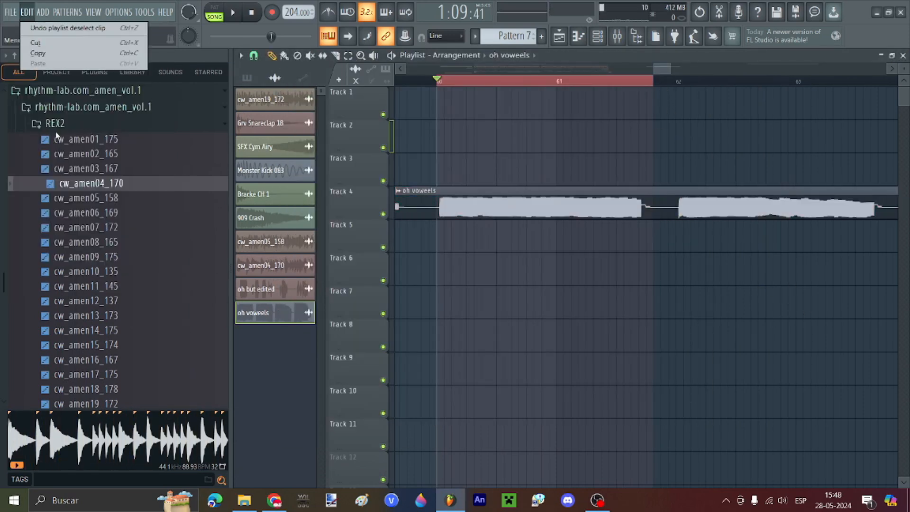
left_click(214, 139)
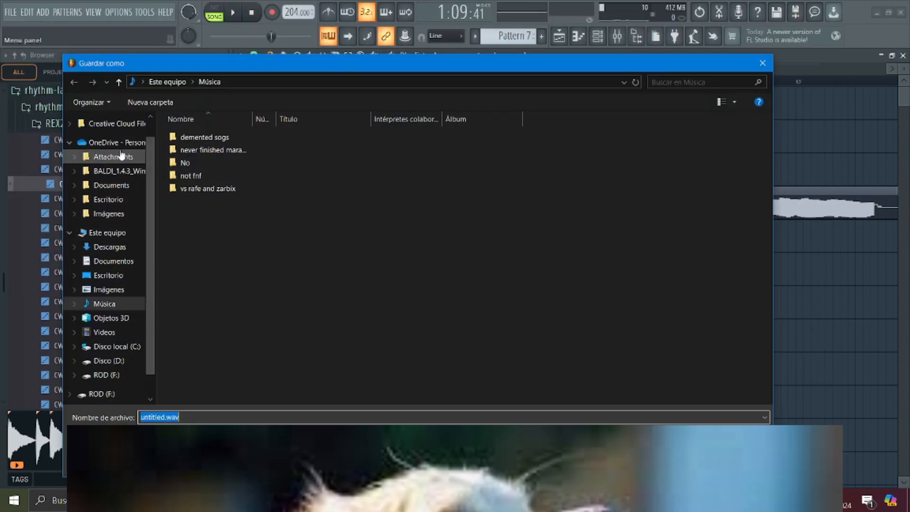
scroll(122, 154, "up", 1)
left_click(115, 132)
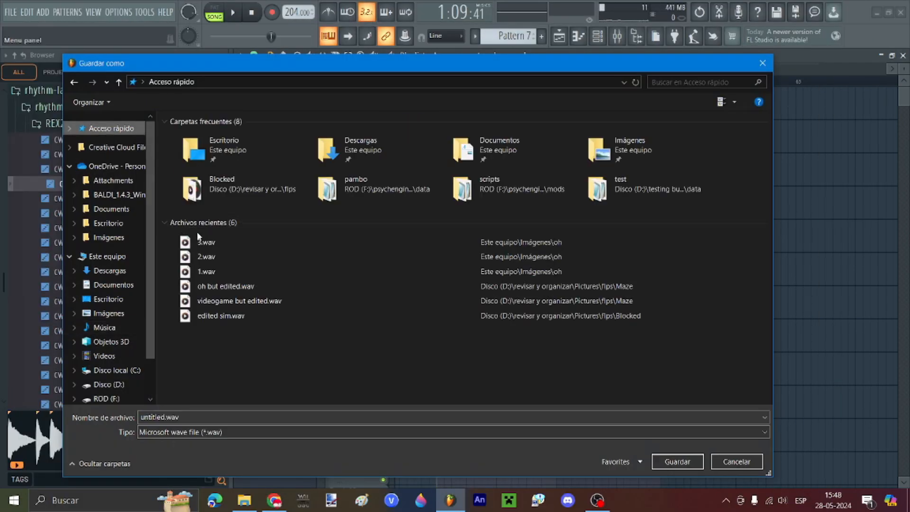
left_click(206, 242)
right_click(198, 242)
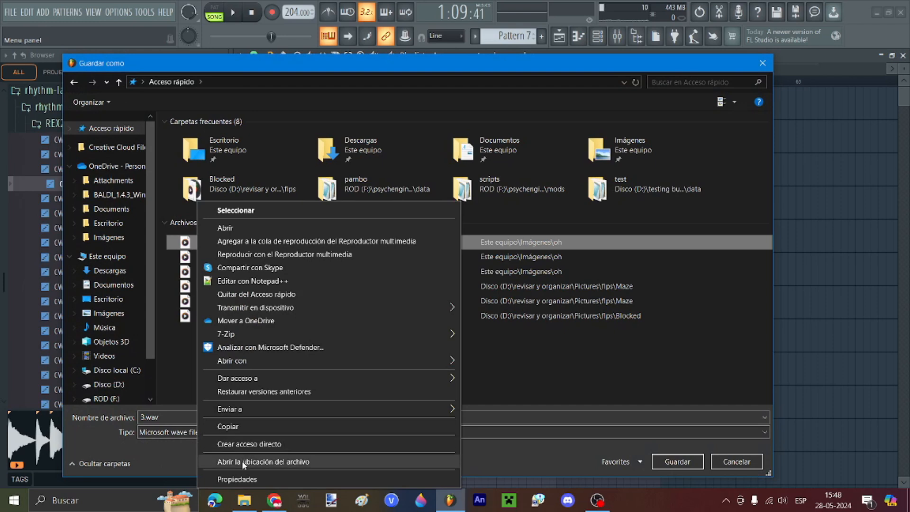
left_click(227, 461)
Step: Render the selection as 4.wav, then delete the leftover oh voweels clip from the playlist
left_click(184, 415)
type("4")
key("Return")
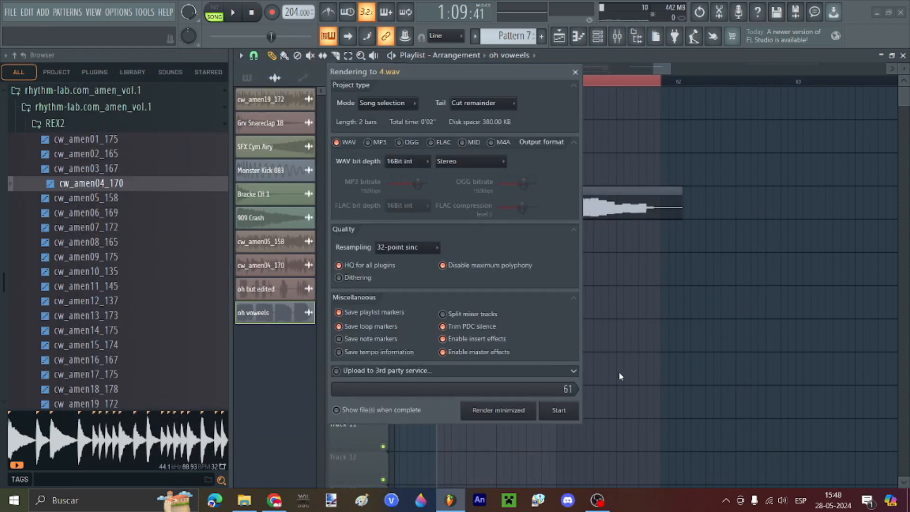
left_click(574, 411)
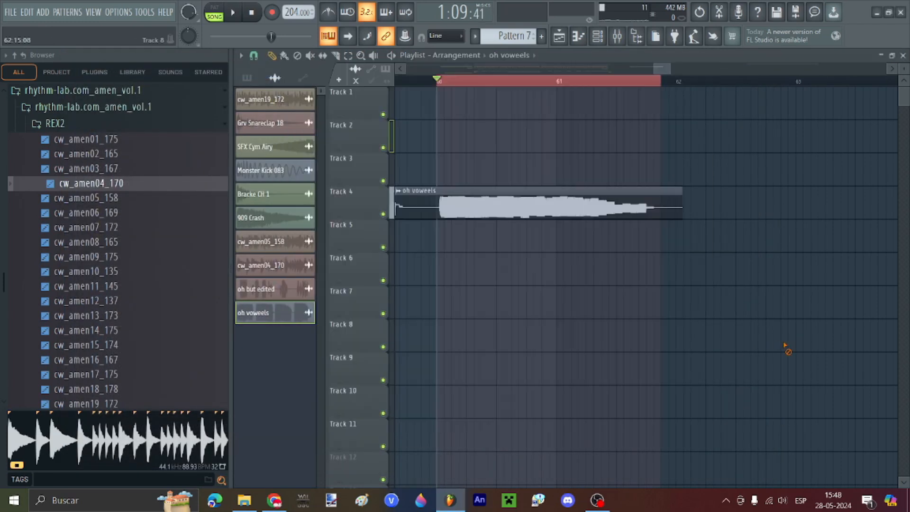
scroll(771, 336, "down", 5)
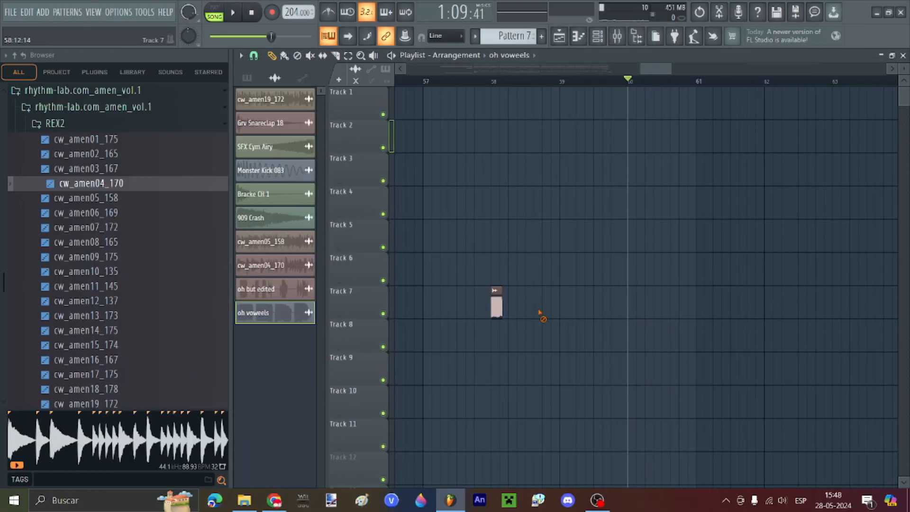
right_click(496, 305)
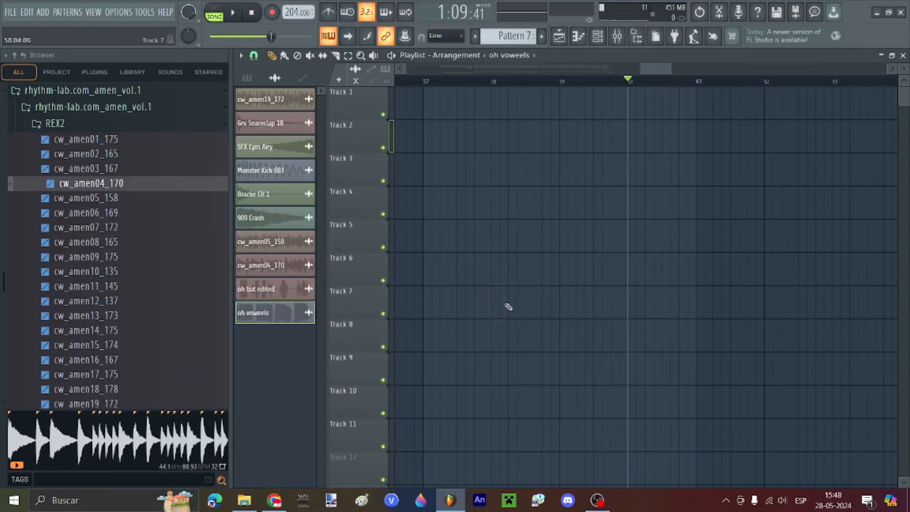
Step: Launch chromatic_gen.exe from the chromatic_generator_windows folder
left_click(245, 499)
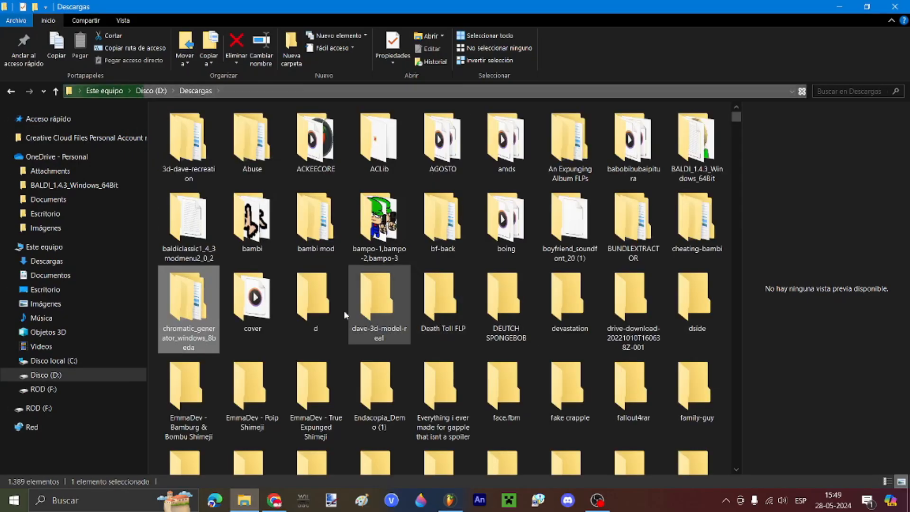
double_click(189, 308)
double_click(179, 130)
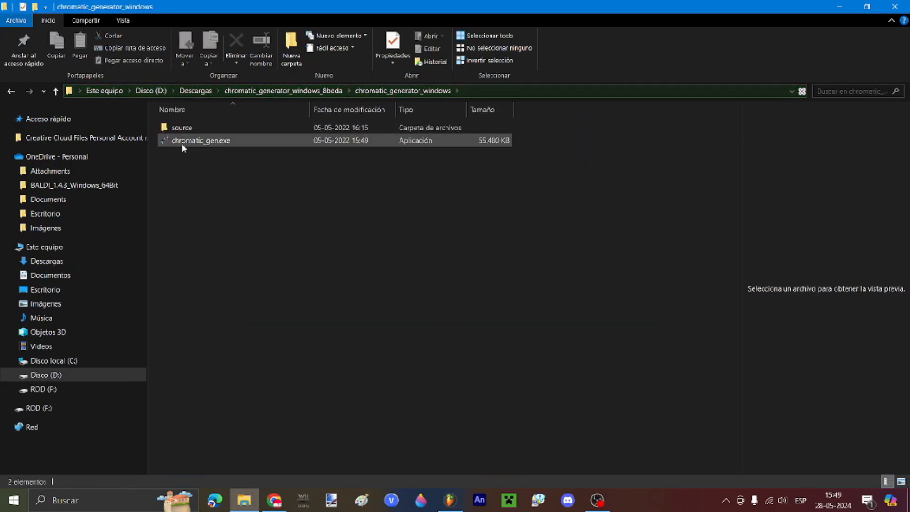
left_click(183, 142)
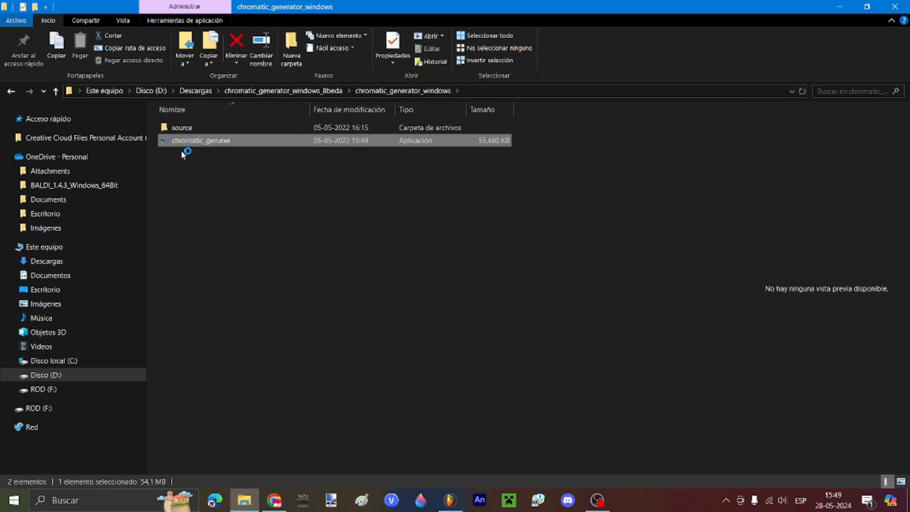
Step: Set the generator's sample folder to Imágenes\oh
left_click(436, 161)
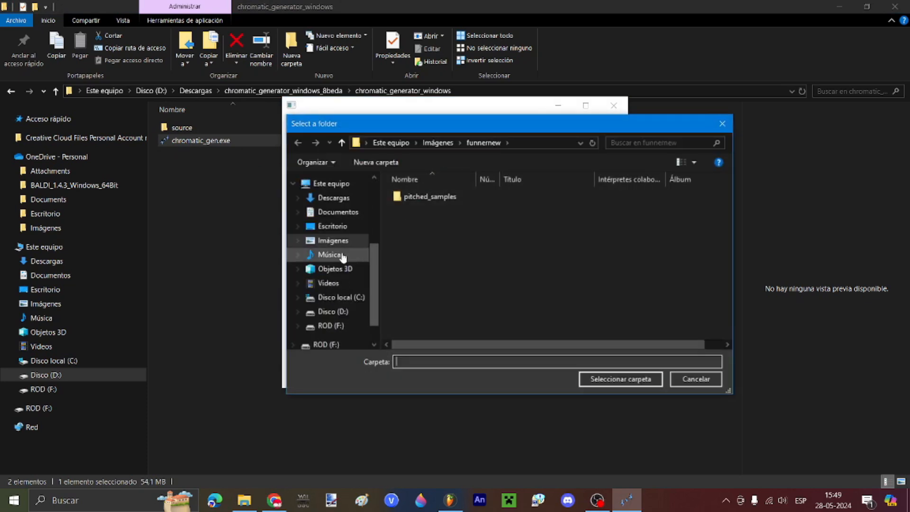
left_click(334, 240)
left_click(419, 209)
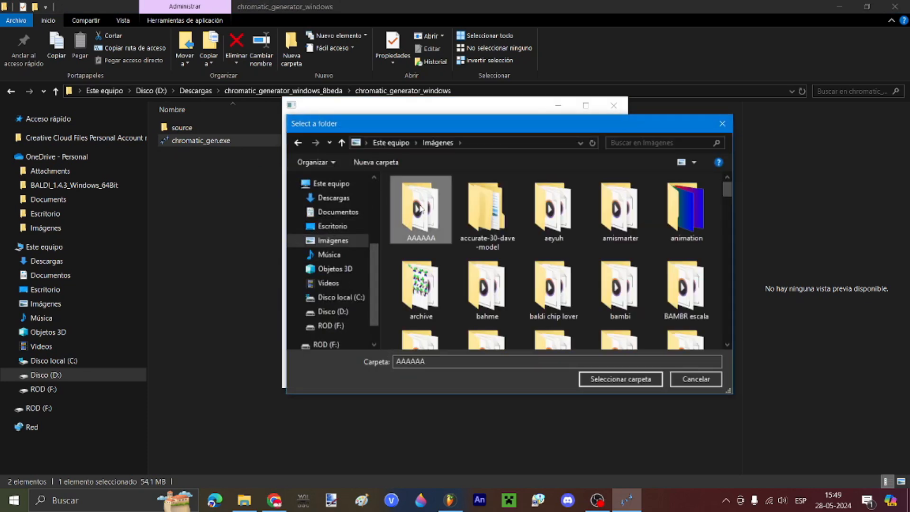
key("o")
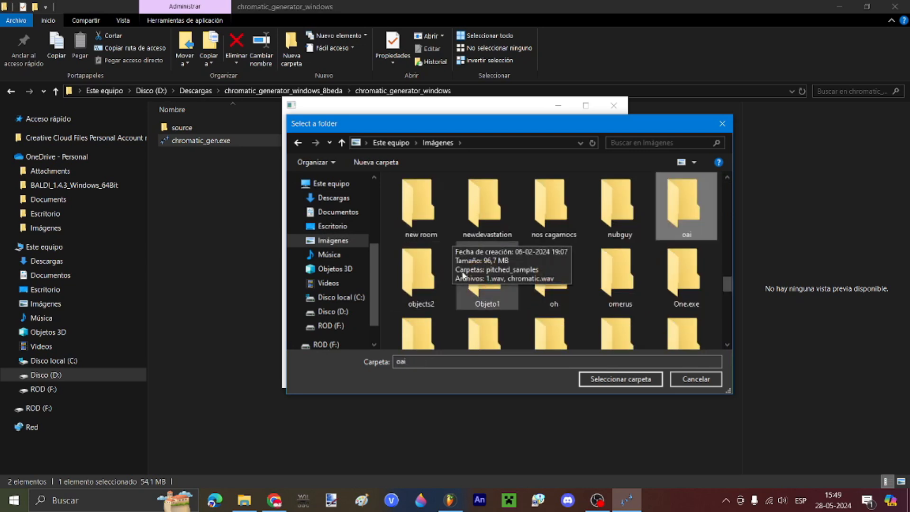
key("o")
key("o")
key("o")
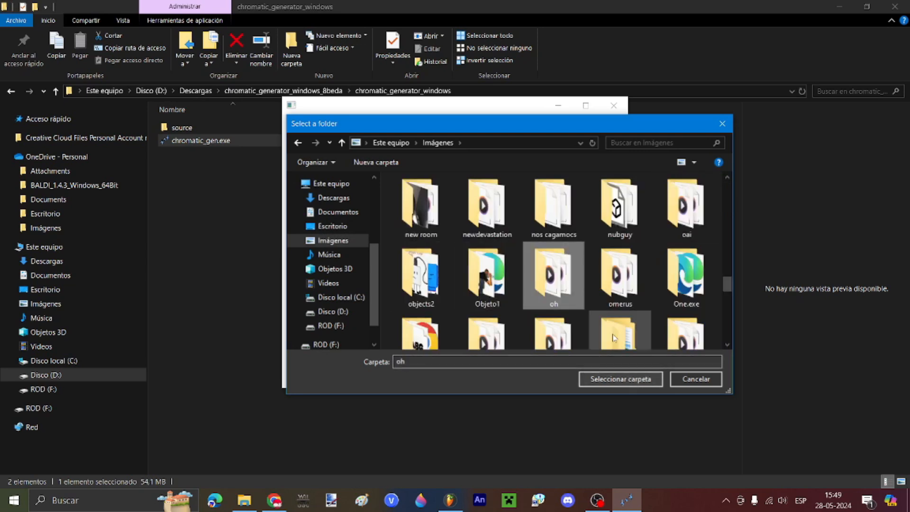
left_click(603, 381)
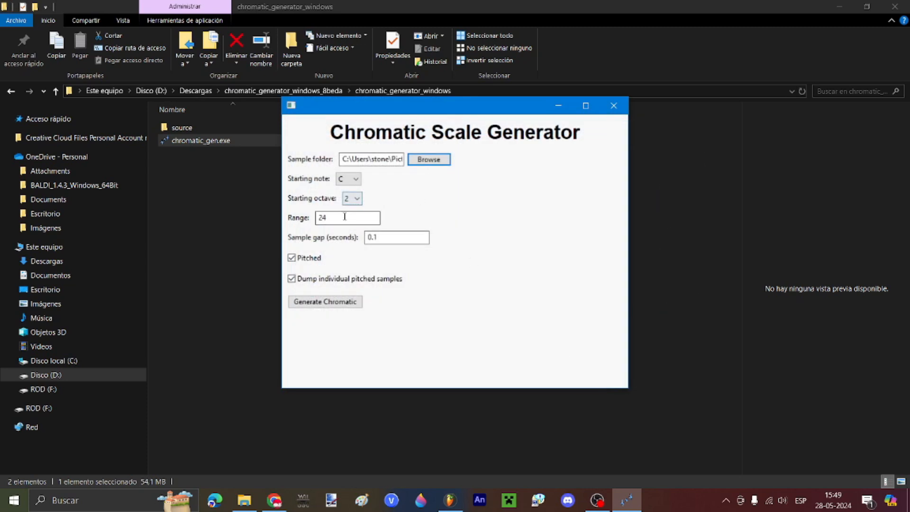
Step: Set Range to 31 with starting octave 2 and generate the chromatic scale
double_click(323, 218)
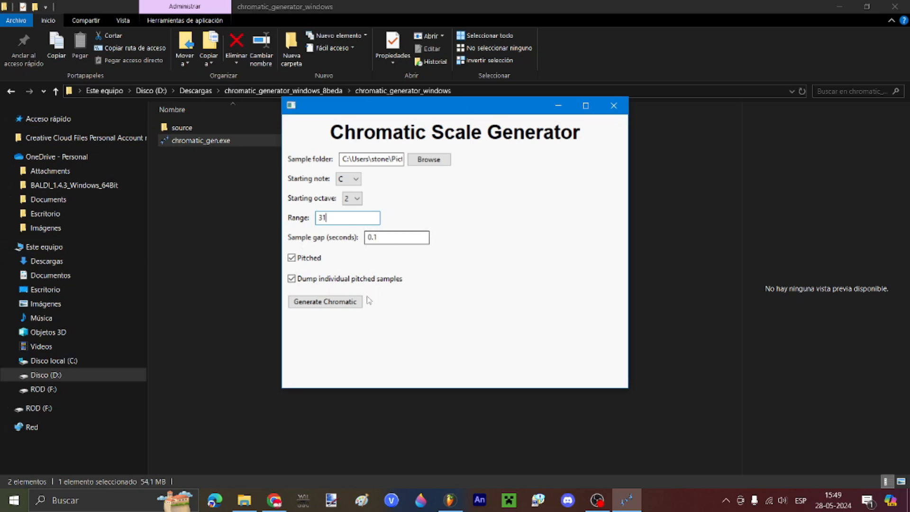
left_click(328, 308)
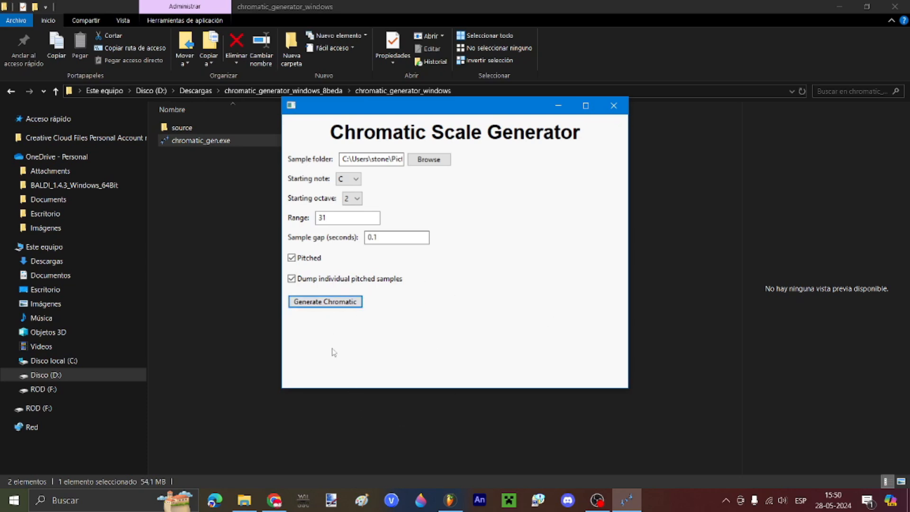
left_click(349, 199)
left_click(351, 209)
left_click(450, 500)
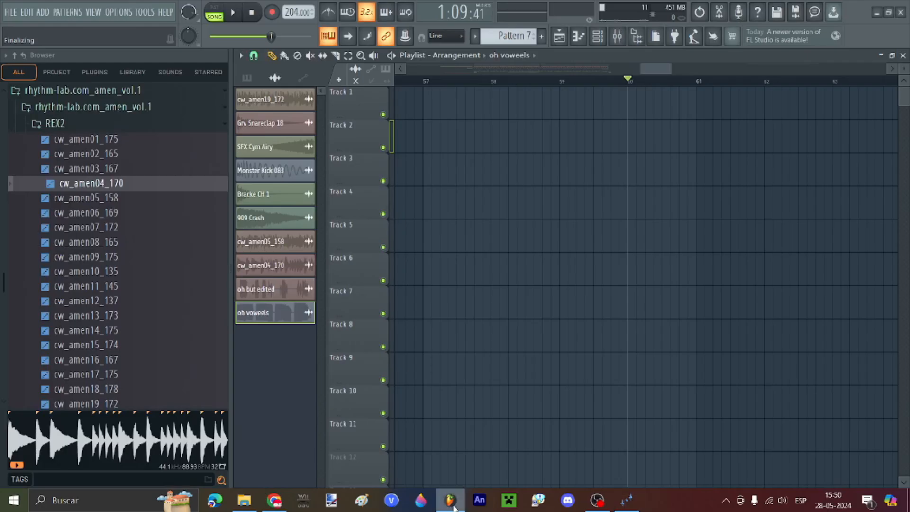
Step: Return to FL Studio's playlist, move the song position near bar 29, and open the pattern in the piano roll
scroll(701, 301, "down", 5)
scroll(663, 213, "up", 1)
scroll(545, 114, "up", 3)
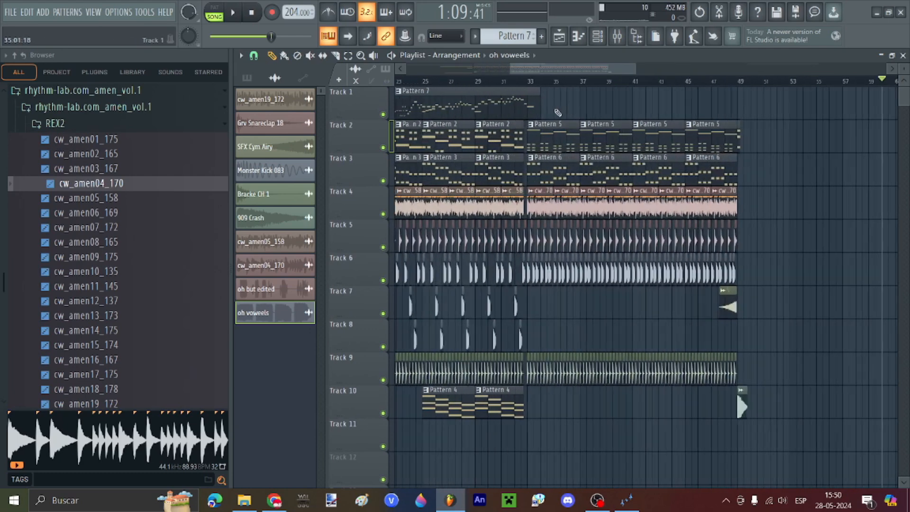
scroll(534, 117, "down", 4)
left_click(626, 499)
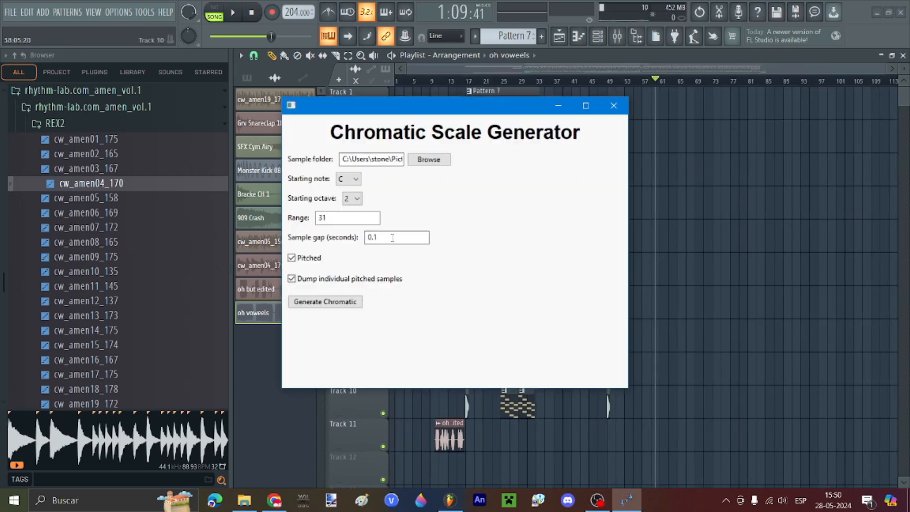
left_click(451, 499)
scroll(617, 97, "up", 5)
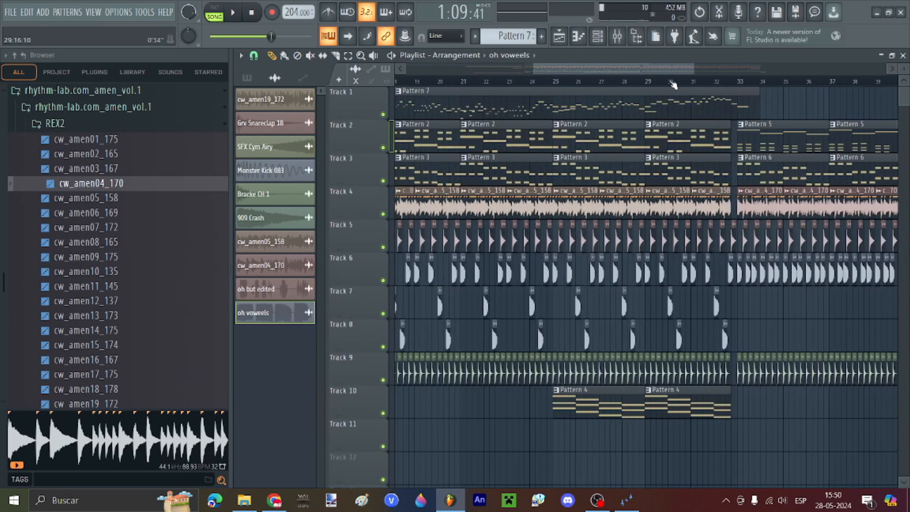
left_click(674, 82)
double_click(678, 110)
scroll(616, 100, "left", 5)
Step: Add a new Slicex channel to the channel rack and choose to load a sample
left_click(597, 36)
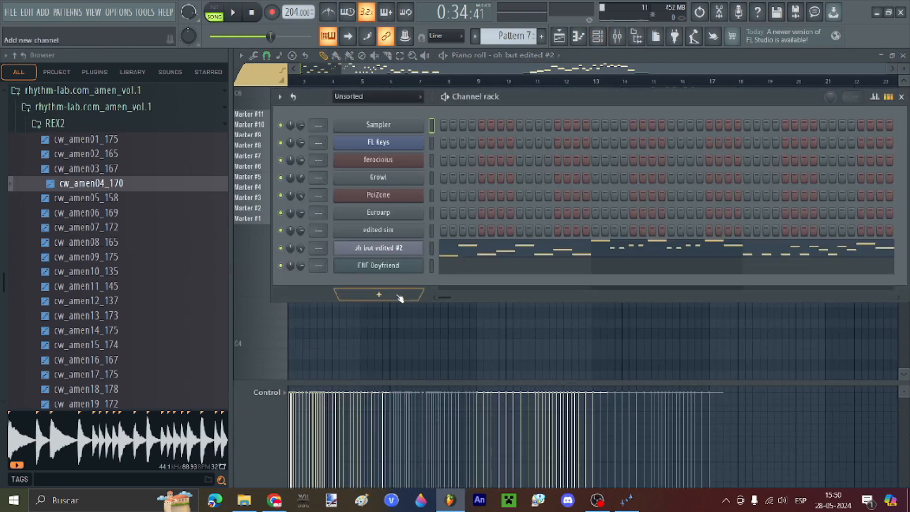
left_click(396, 294)
left_click(433, 343)
left_click(406, 352)
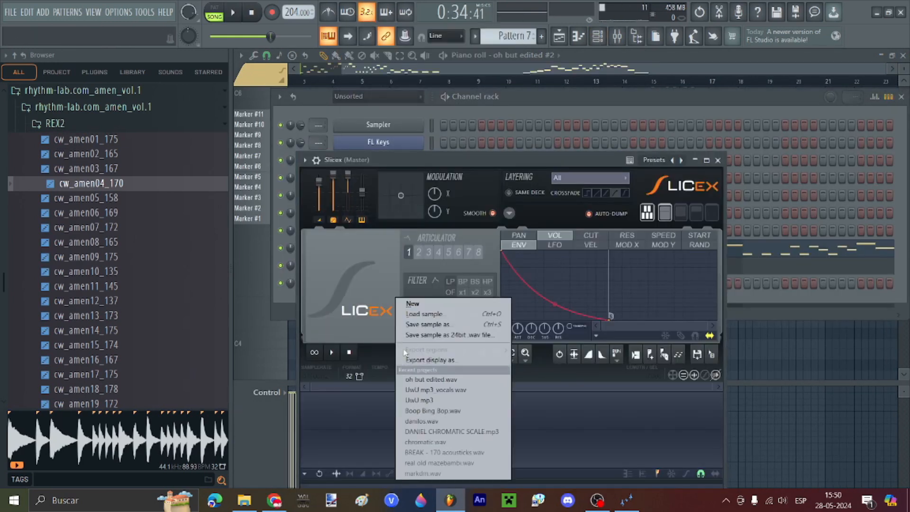
left_click(427, 314)
Step: Load chromatic.wav from Imágenes\oh into Slicex and apply Dull auto-slicing
left_click(109, 313)
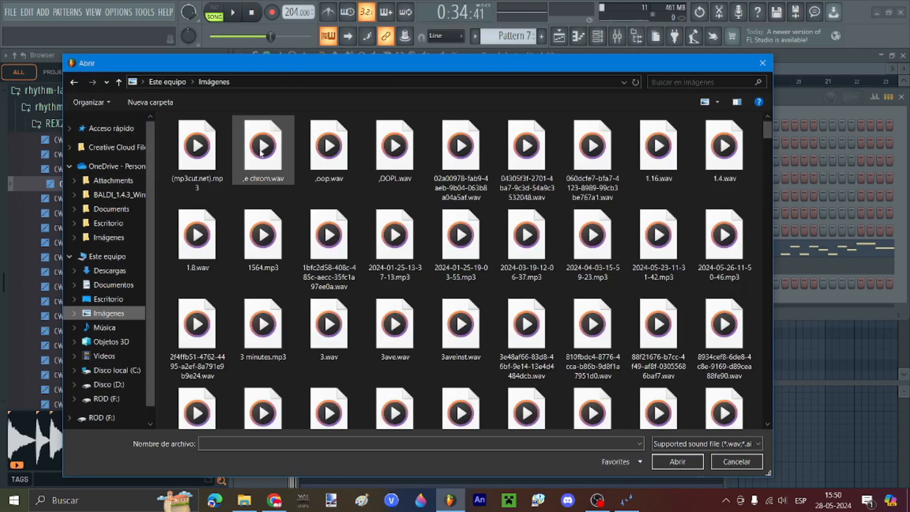
scroll(221, 151, "down", 10)
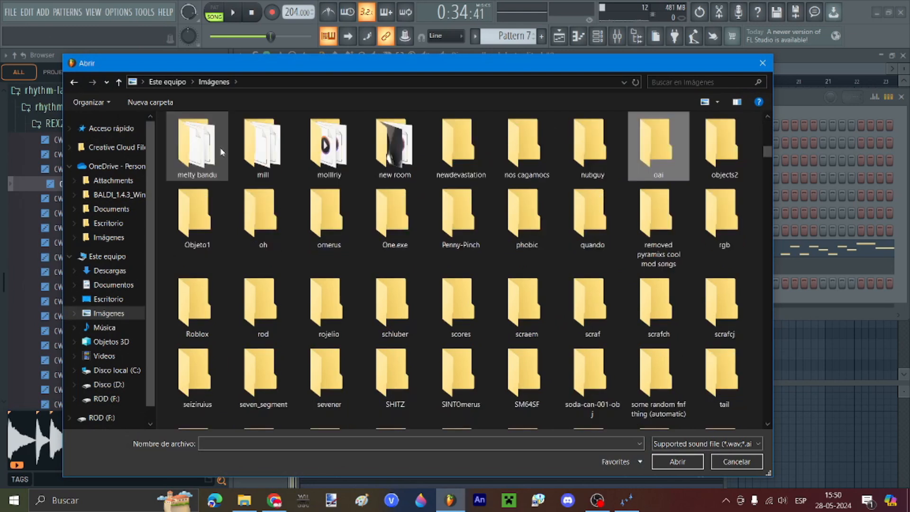
double_click(256, 234)
double_click(205, 203)
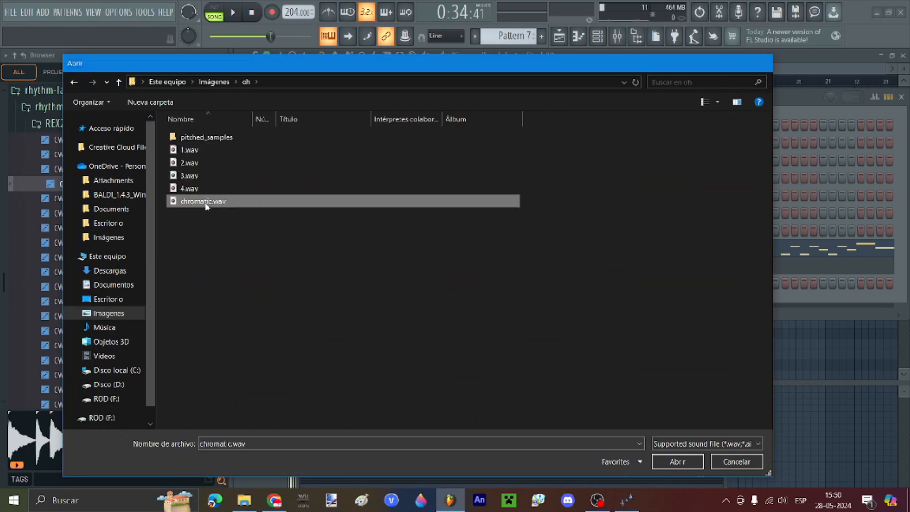
left_click(466, 354)
mouse_move(539, 425)
left_click(597, 417)
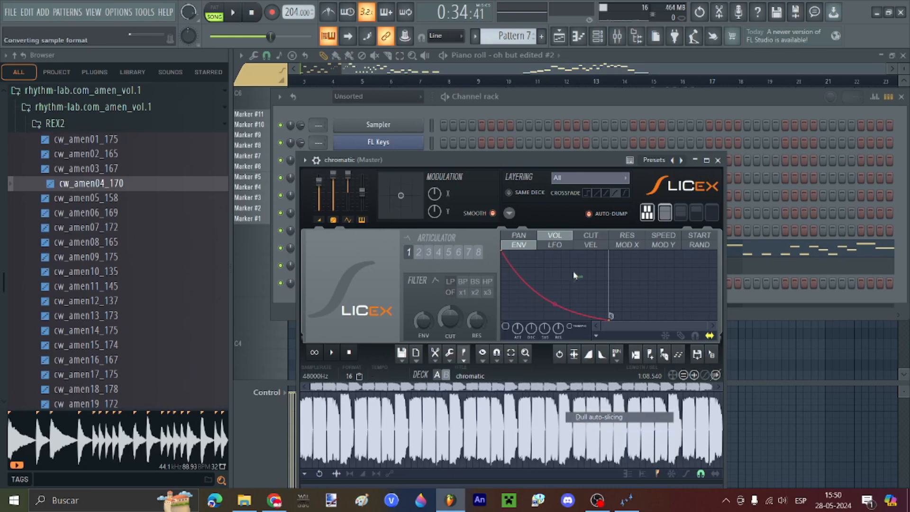
Step: Audition the chromatic slices and open the chromatic channel in the piano roll
left_click(482, 114)
key("z")
key("v")
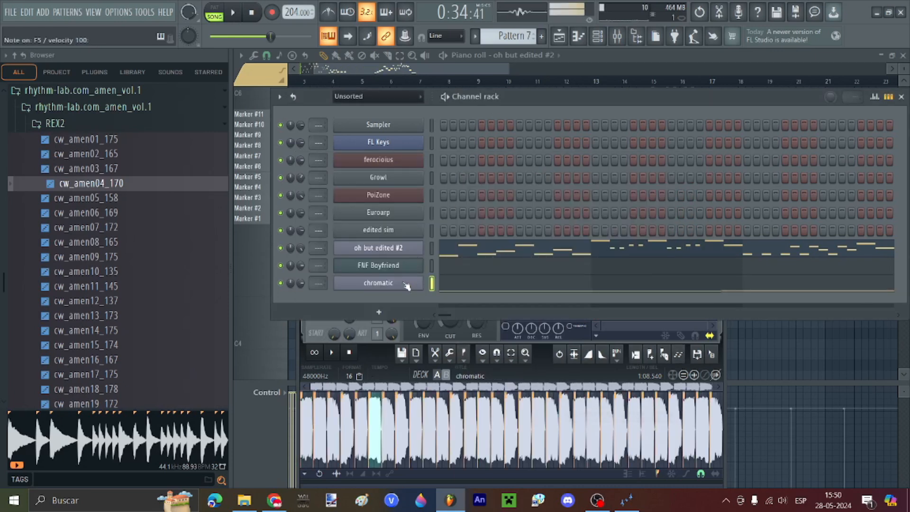
key("z")
key("v")
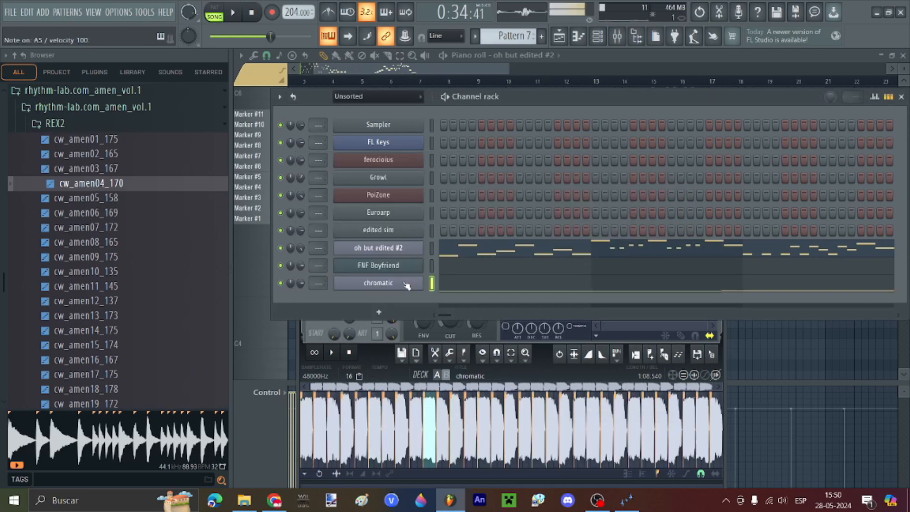
right_click(406, 285)
left_click(432, 282)
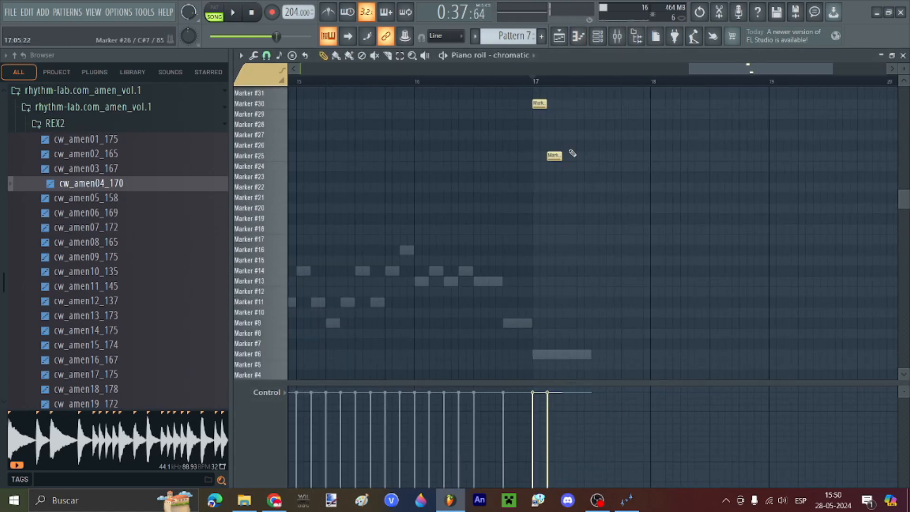
Step: Draw an ascending run of chromatic melody notes across bars 17–18 while listening
left_click_drag(570, 152, 513, 202)
key("space")
key("space")
key("space")
left_click(532, 166)
left_click(556, 145)
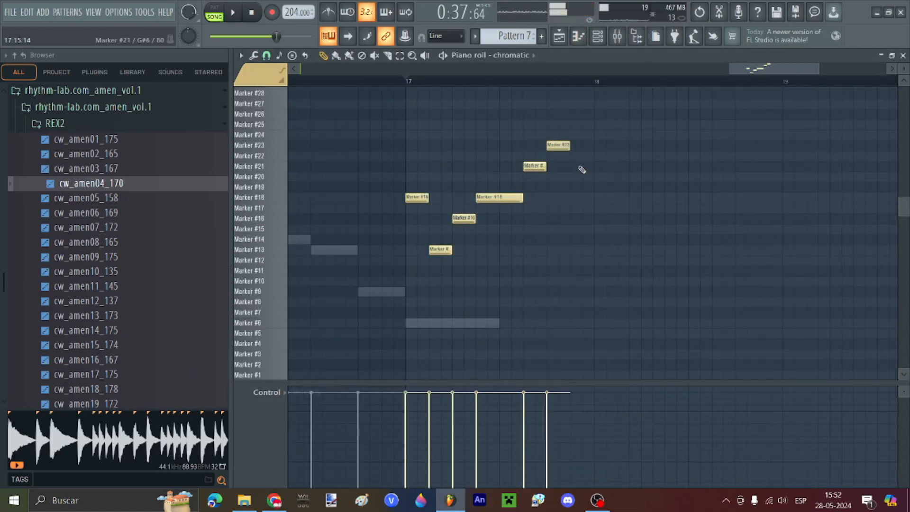
left_click(581, 167)
left_click(604, 125)
left_click(627, 114)
left_click(651, 124)
key("space")
key("space")
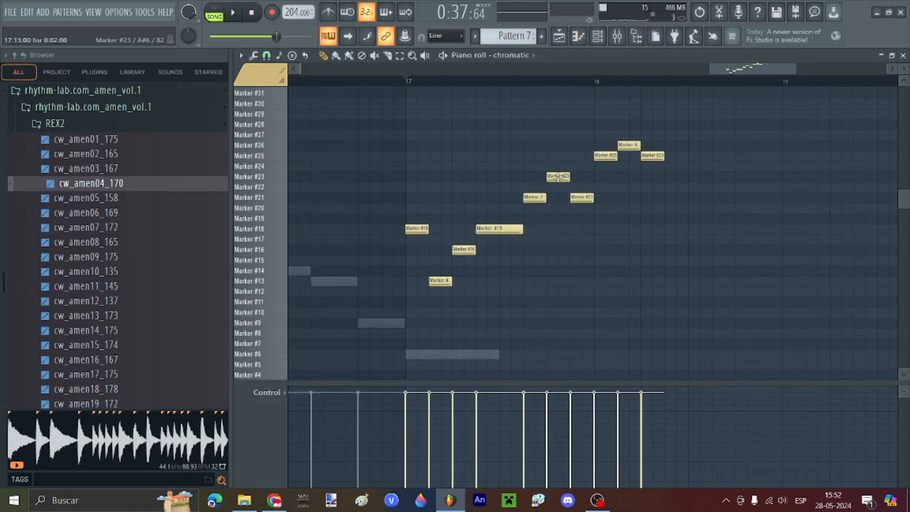
Step: Set the chromatic Slicex START envelope flat at 100% and listen to the melody
left_click(597, 36)
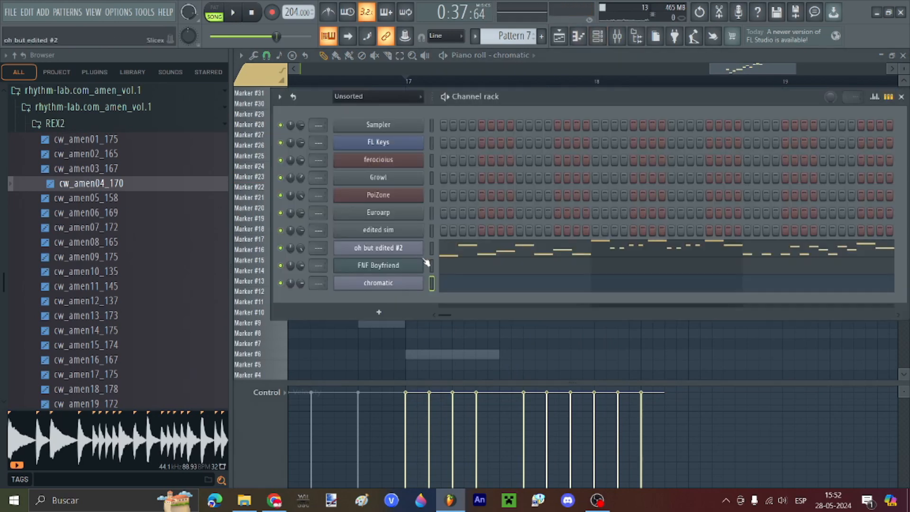
left_click(412, 284)
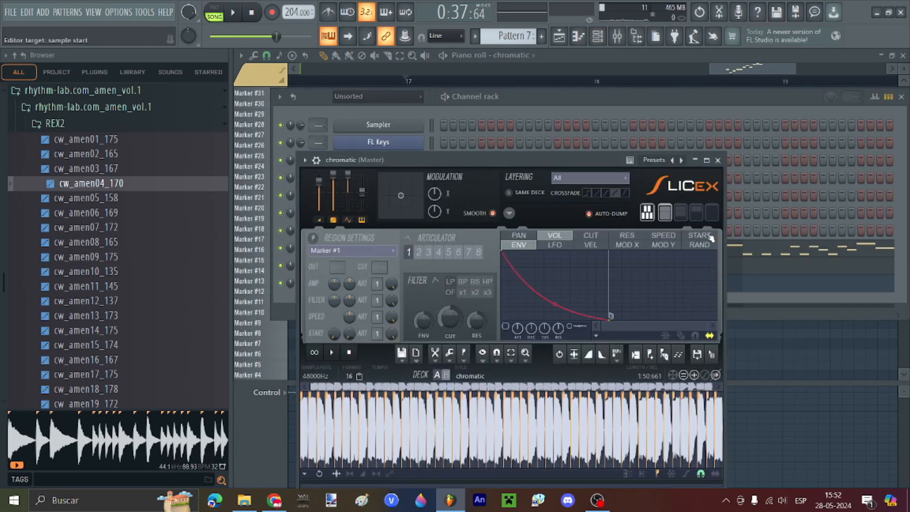
left_click(705, 236)
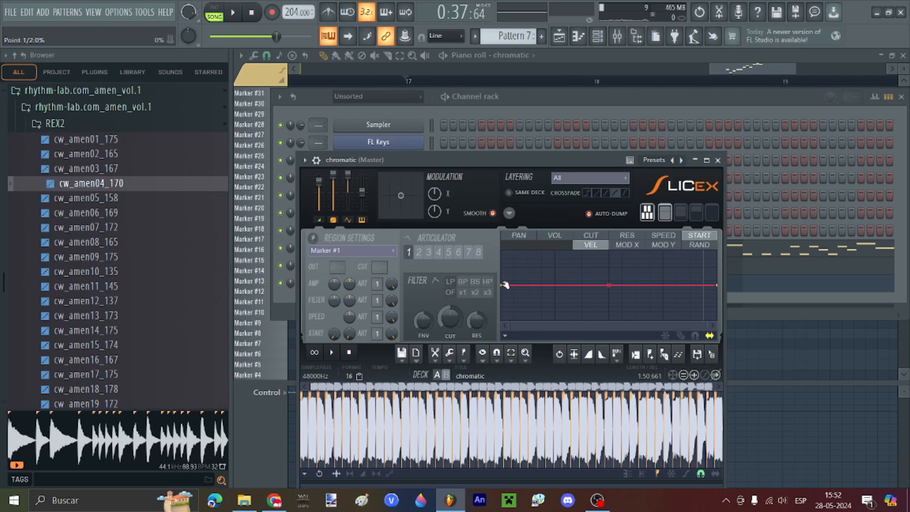
left_click_drag(505, 285, 504, 249)
left_click_drag(716, 285, 722, 243)
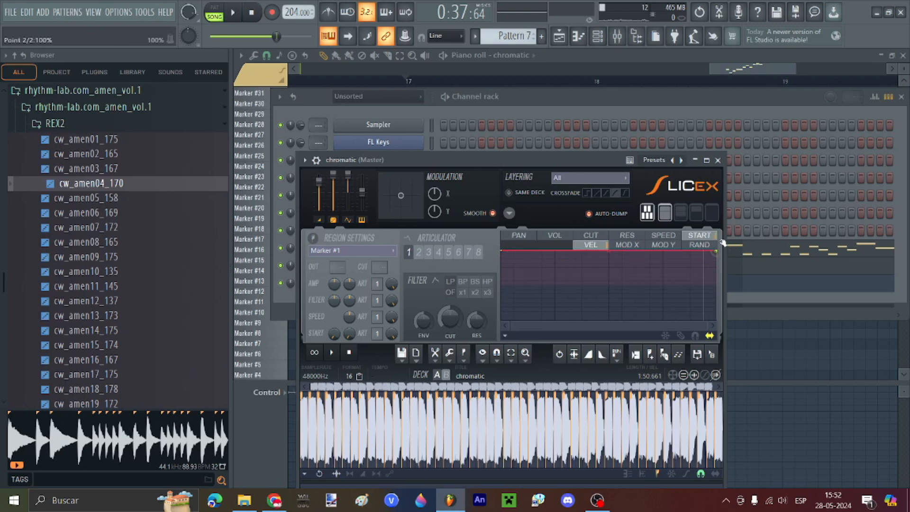
left_click(832, 363)
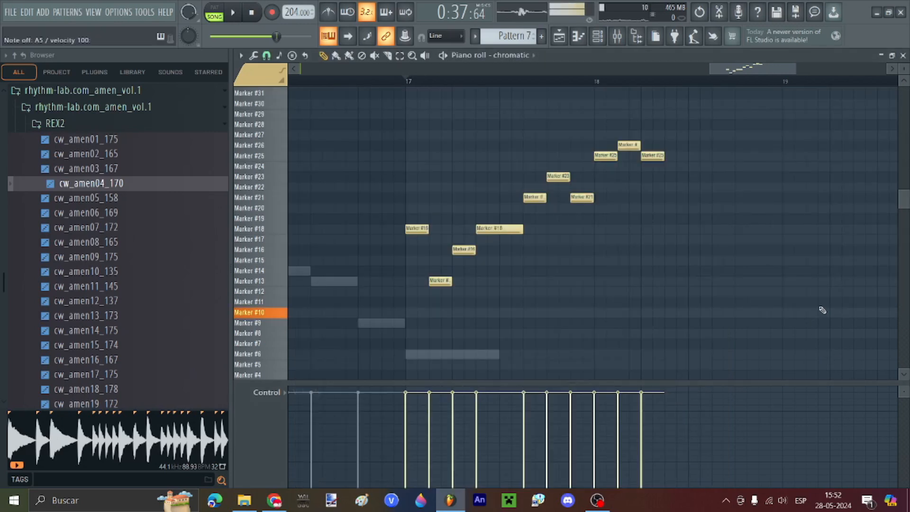
key("space")
scroll(530, 246, "down", 3)
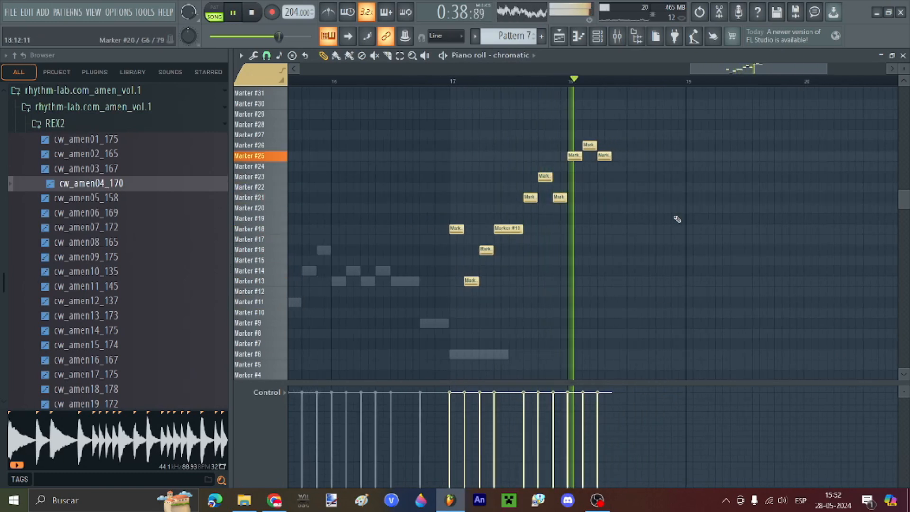
scroll(767, 208, "up", 2)
key("space")
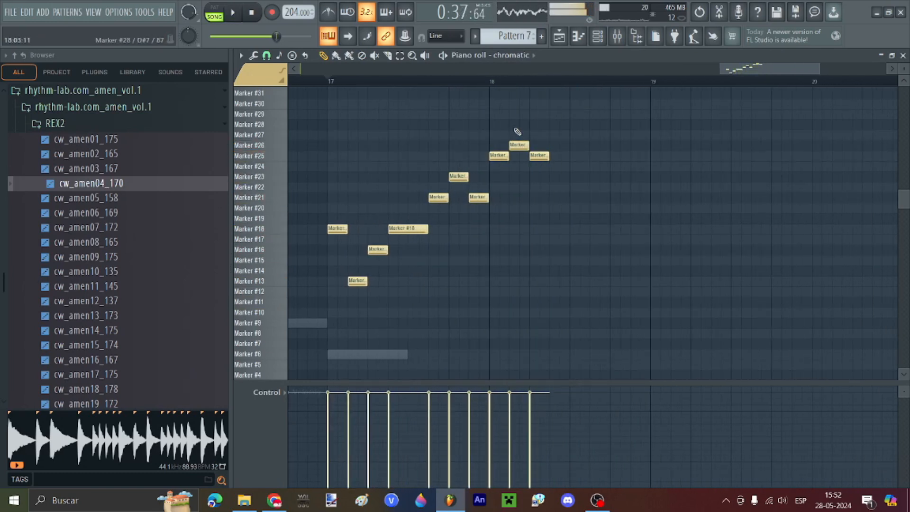
Step: Add more melody notes through bars 18–21 and play back the extended melody
left_click(559, 177)
left_click(579, 197)
left_click(599, 217)
scroll(598, 209, "down", 1)
left_click(488, 249)
left_click(540, 176)
left_click(557, 156)
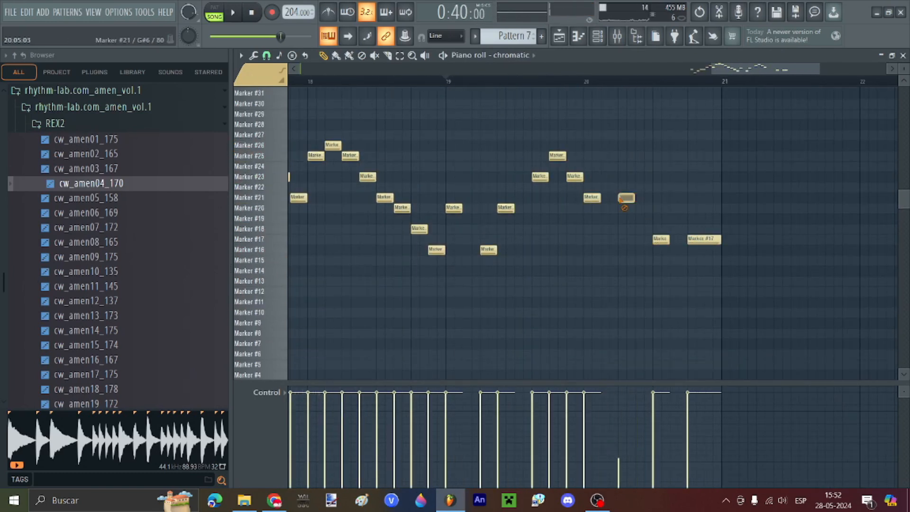
left_click(729, 353)
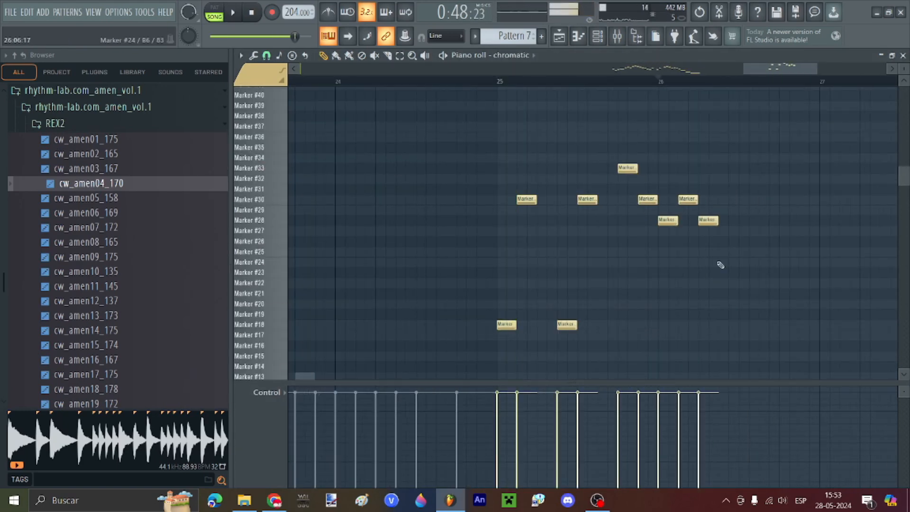
key("space")
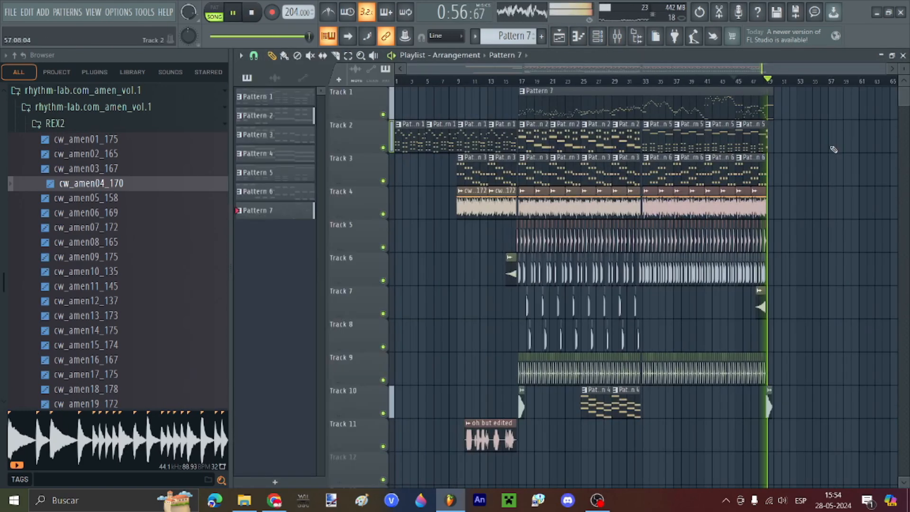
key("space")
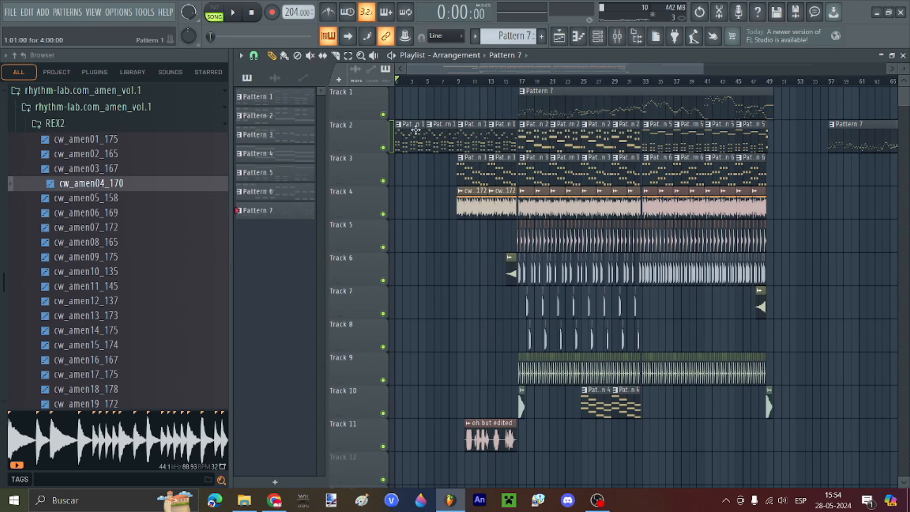
Step: Delete the stray Pattern 7 clip at bar 57, undoing an accidental Pattern 5 deletion
right_click(861, 144)
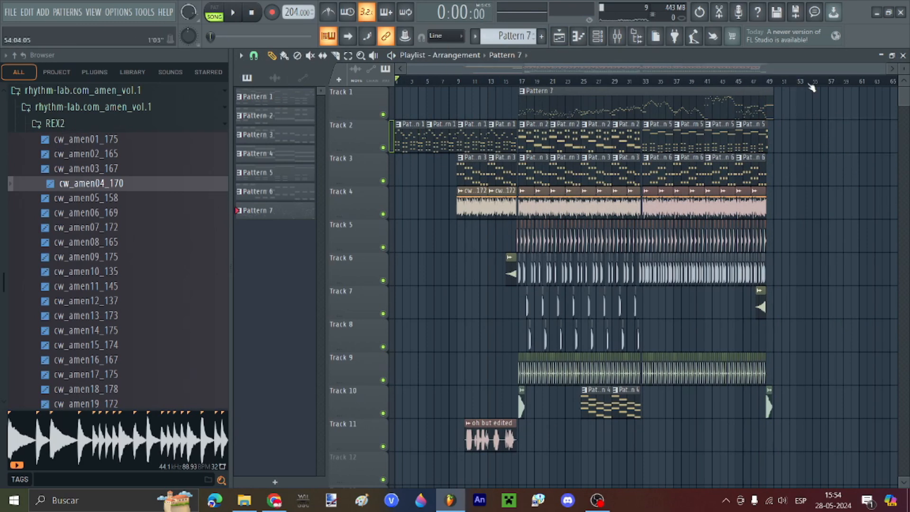
left_click_drag(785, 83, 396, 73)
right_click(747, 141)
key("ctrl+z")
scroll(785, 135, "up", 3)
scroll(801, 135, "up", 4)
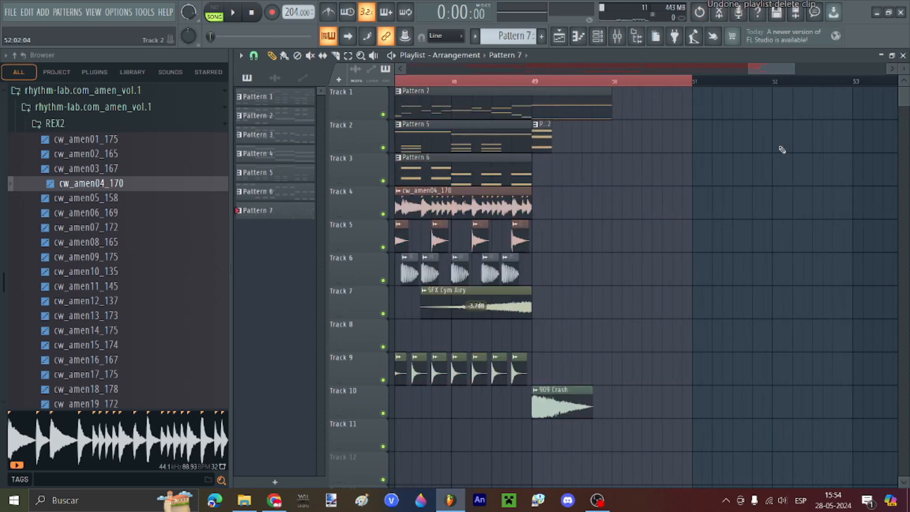
scroll(730, 171, "down", 2)
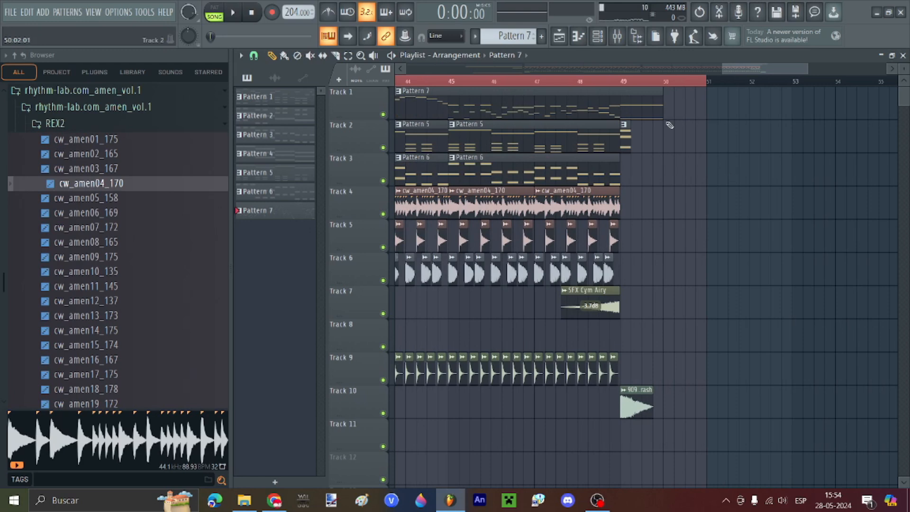
scroll(672, 124, "down", 5)
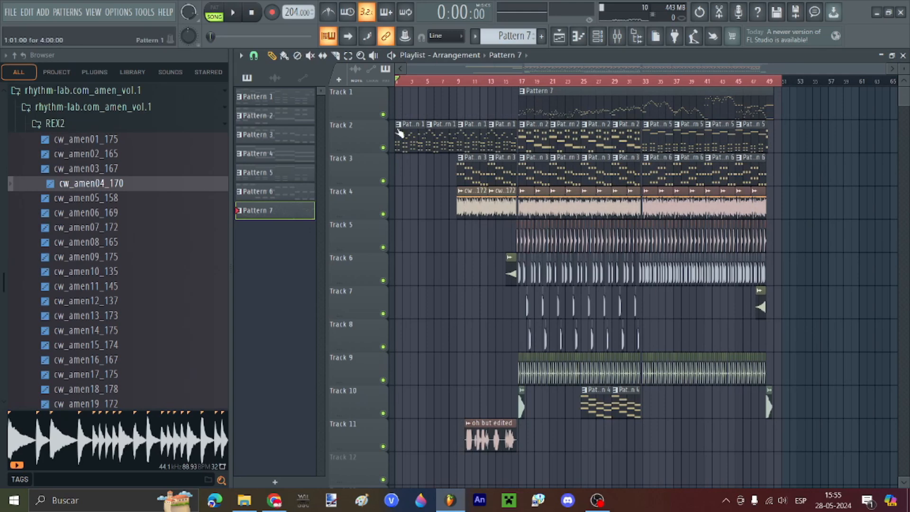
scroll(466, 379, "up", 8)
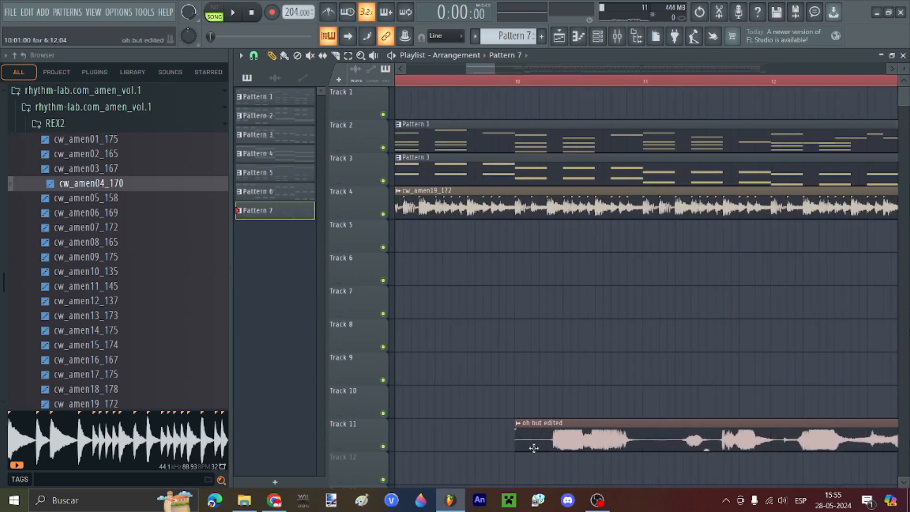
Step: Move the 'oh but edited' clip up to Track 1 at bar 10
left_click_drag(534, 447, 528, 97)
scroll(522, 130, "down", 5)
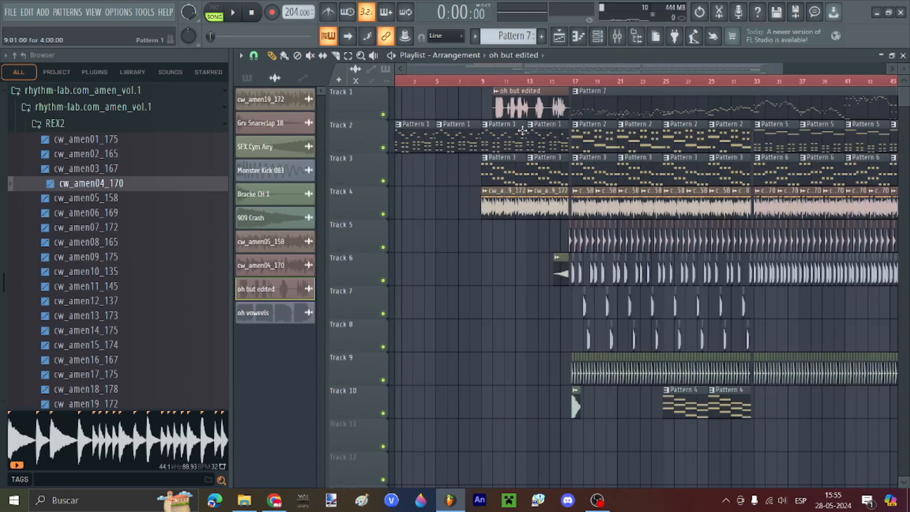
scroll(522, 130, "down", 3)
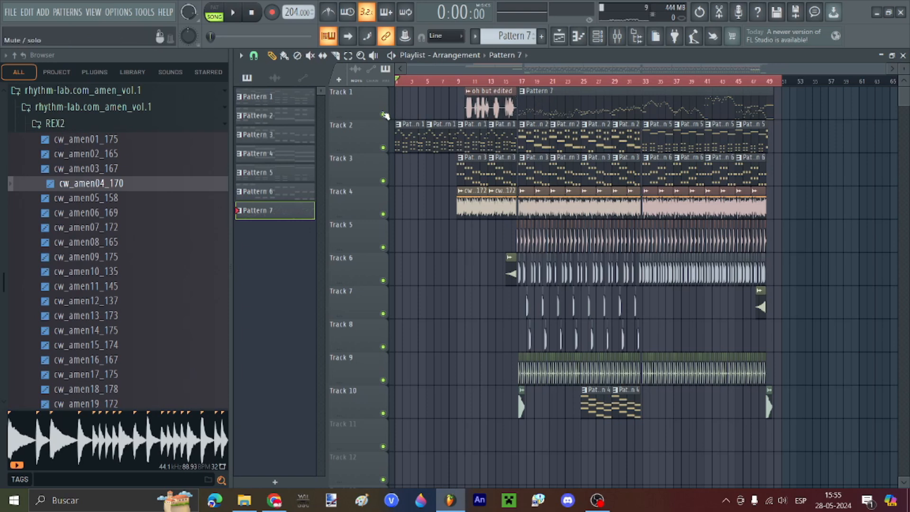
Step: Rename Track 1 to 'vpices' and mute it
right_click(365, 86)
left_click(410, 91)
type("vpices")
key("Return")
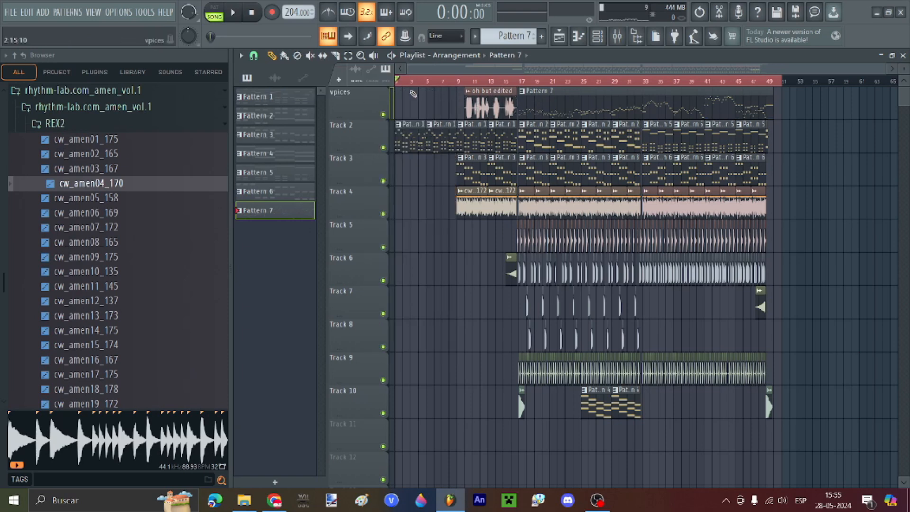
left_click(384, 116)
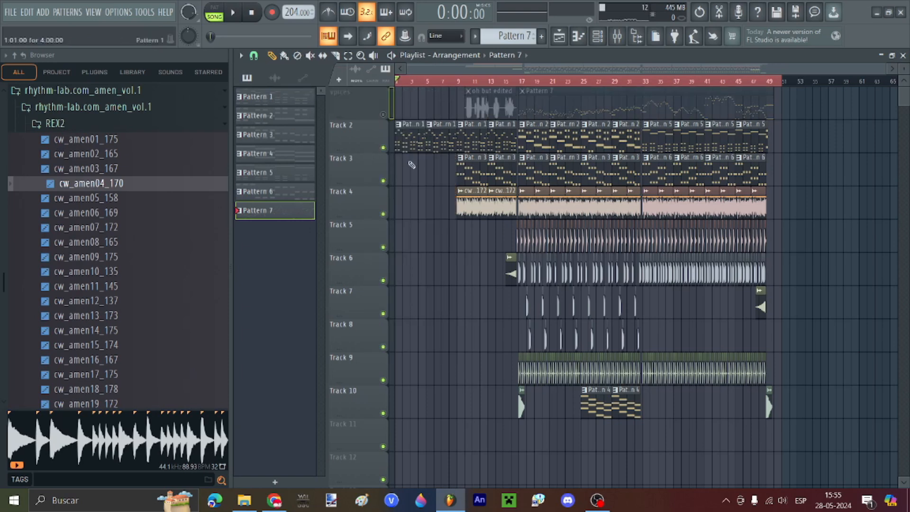
left_click(511, 81)
key("space")
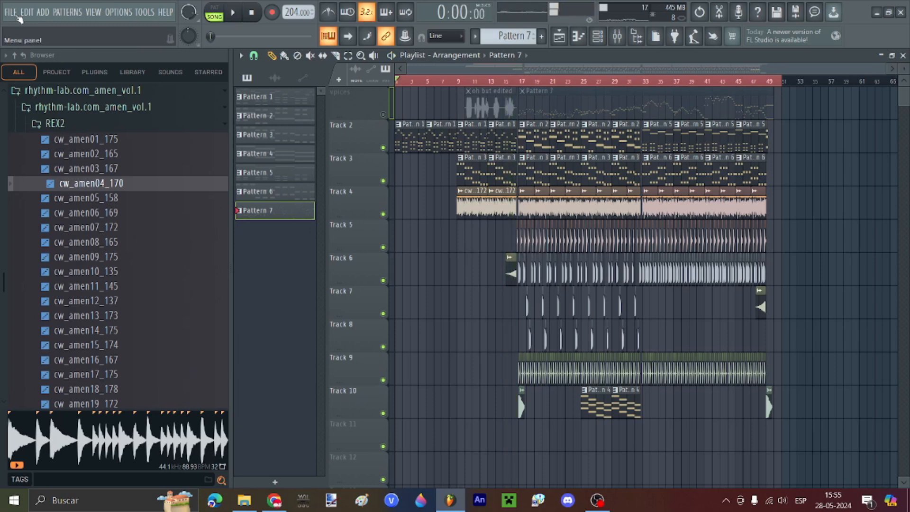
Step: Start an OGG export and browse to F:\dnbtutorial\PsychEngine\mods\songs
left_click(10, 11)
mouse_move(28, 134)
left_click(198, 161)
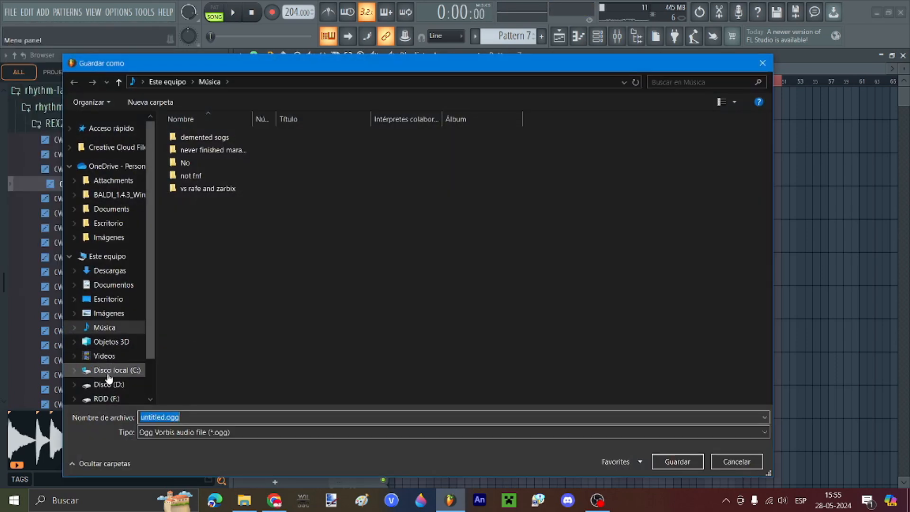
scroll(109, 260, "down", 1)
left_click(107, 355)
left_click(198, 138)
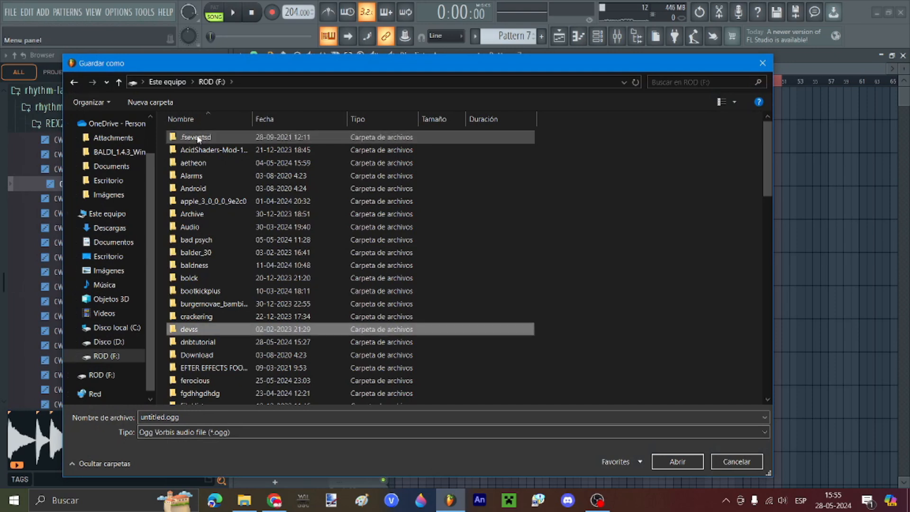
double_click(208, 341)
double_click(214, 138)
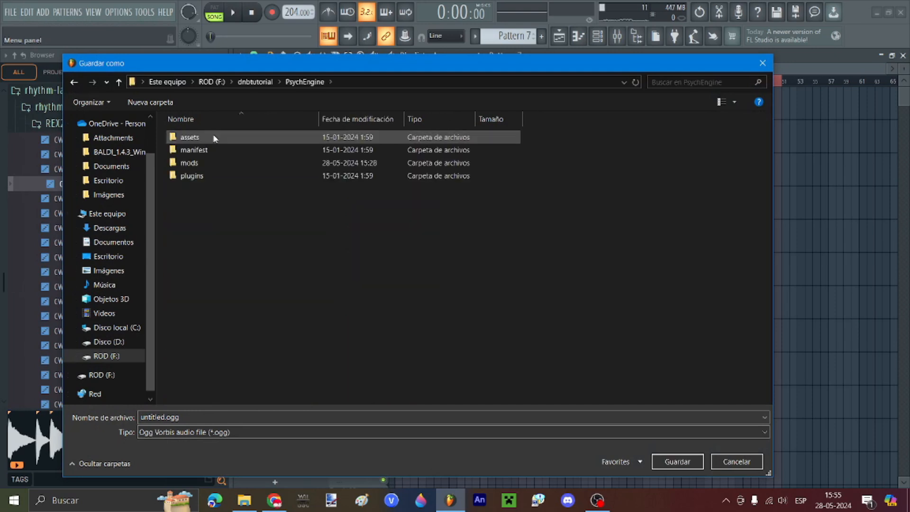
double_click(191, 163)
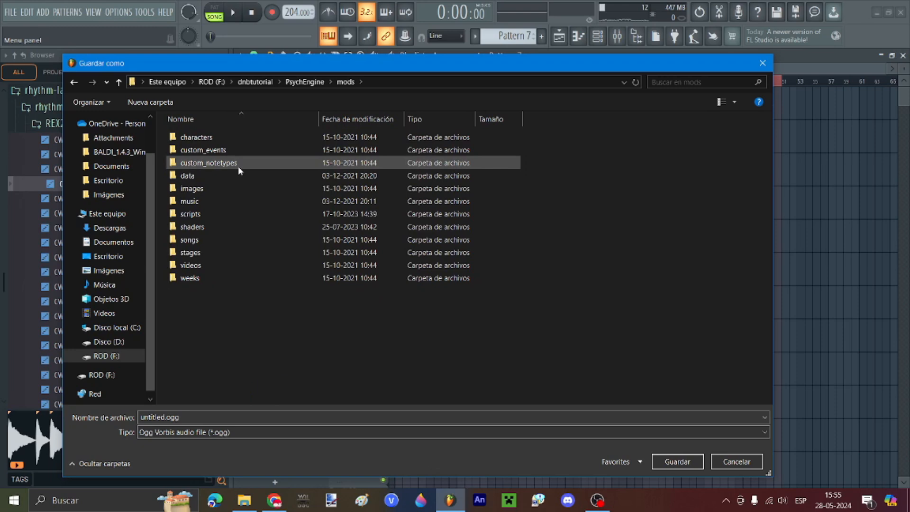
double_click(203, 240)
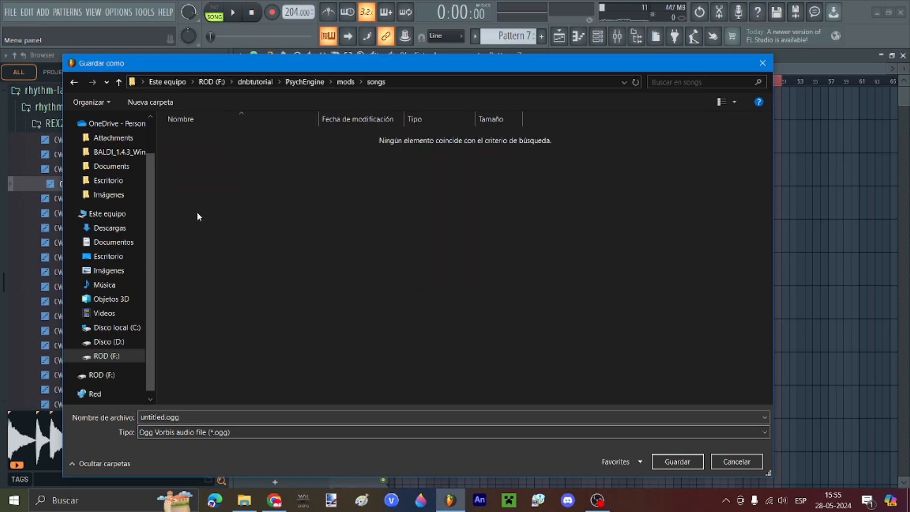
Step: Create a testong folder there and render the song into it as Inst.ogg
left_click(169, 103)
type("testong")
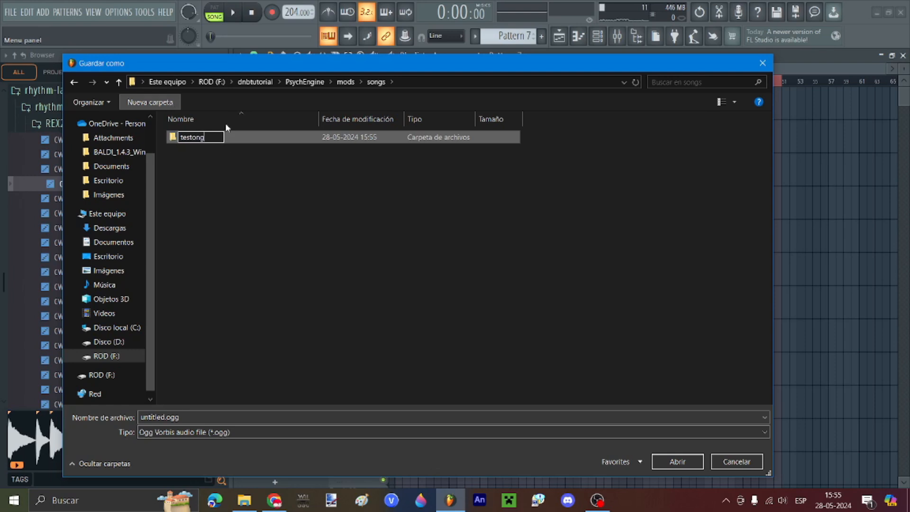
key("Return")
double_click(209, 138)
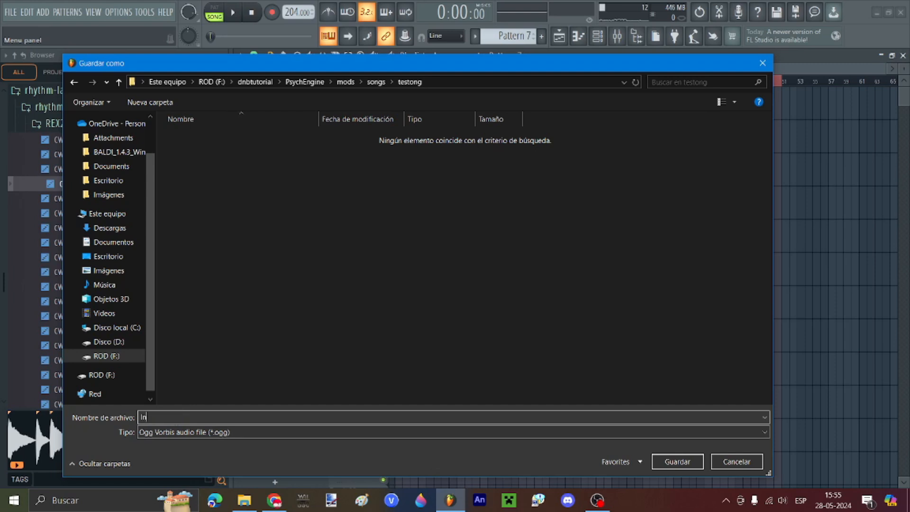
key("Return")
left_click(567, 409)
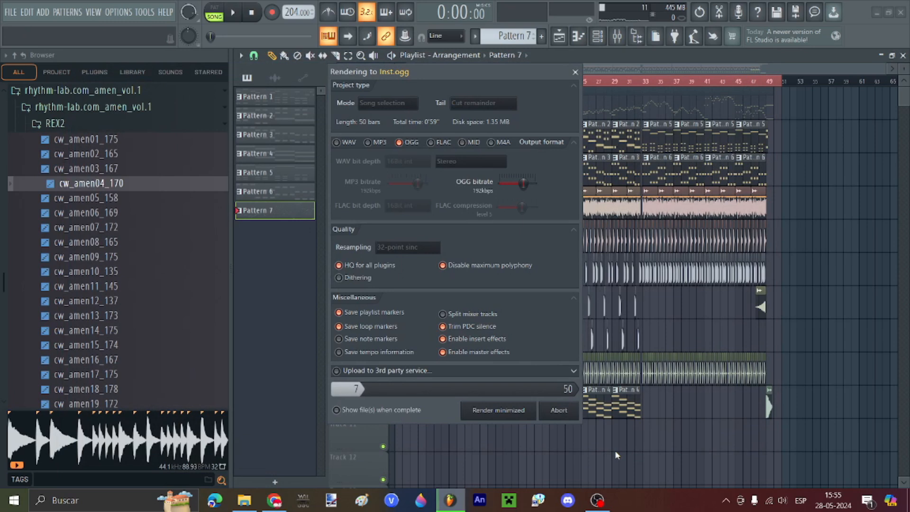
key("F5")
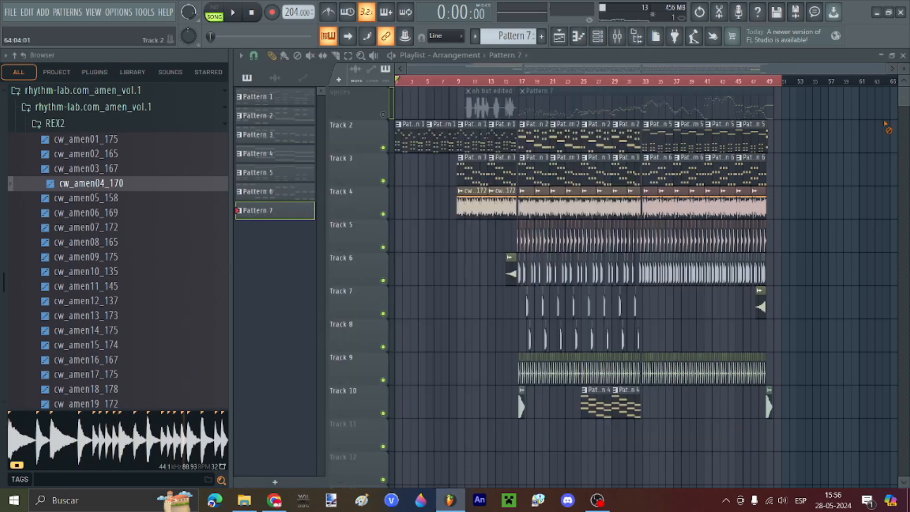
Step: Unmute the vpices track and mute Tracks 2 through 10
left_click(384, 114)
left_click(383, 147)
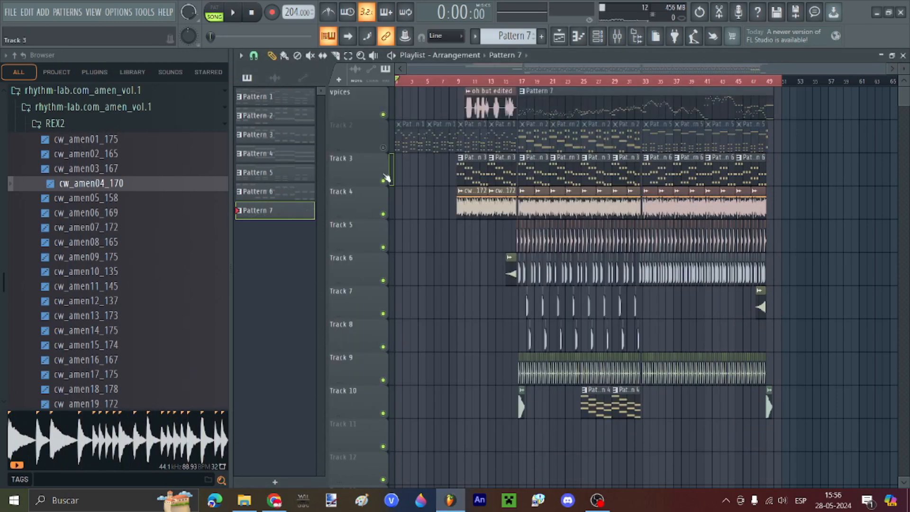
left_click_drag(382, 185, 383, 179)
left_click(384, 175)
left_click(383, 208)
left_click(383, 241)
left_click(383, 275)
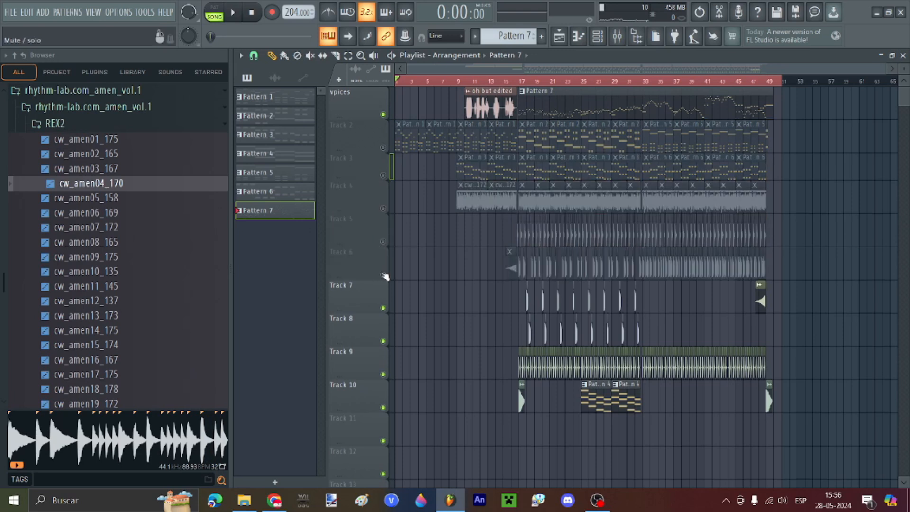
left_click(383, 307)
left_click(383, 340)
left_click(383, 374)
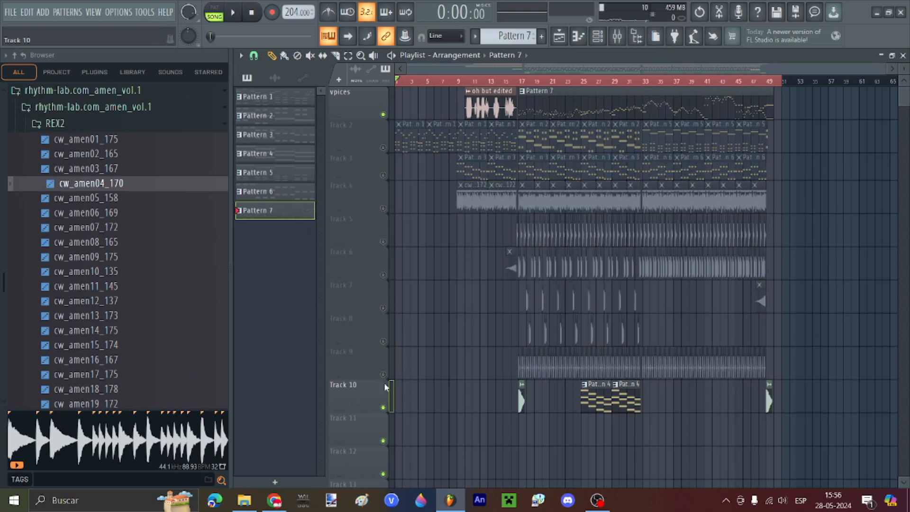
left_click(383, 407)
Step: Play the song from bar 17 to check that only the vocals are audible
key("ctrl+a")
left_click(805, 113)
key("ctrl+a")
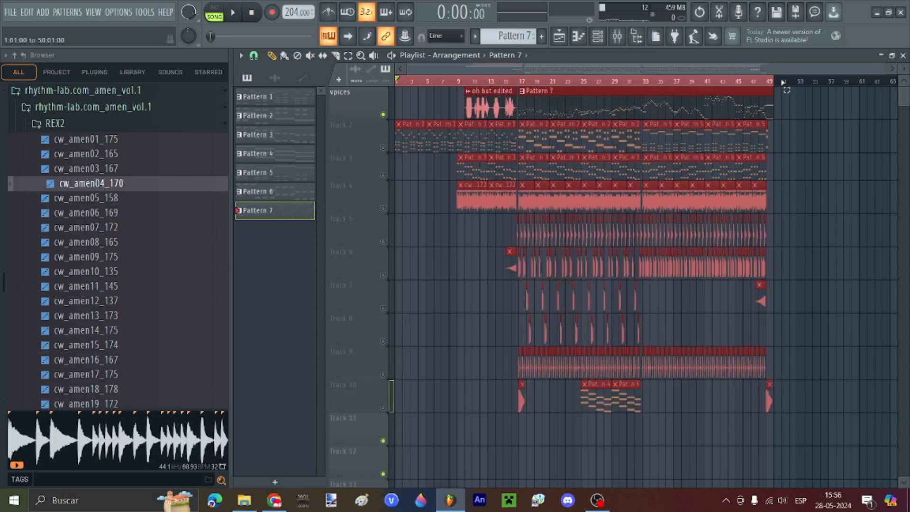
left_click(802, 116)
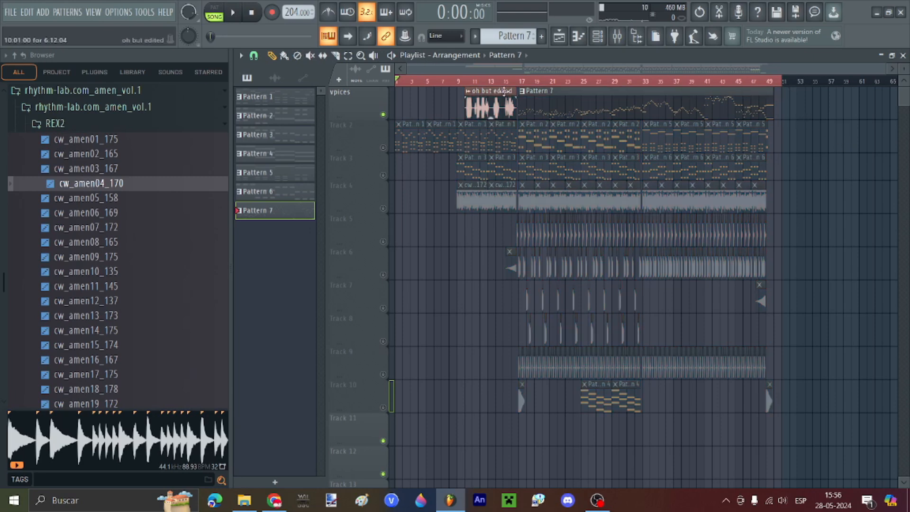
left_click(524, 82)
key("space")
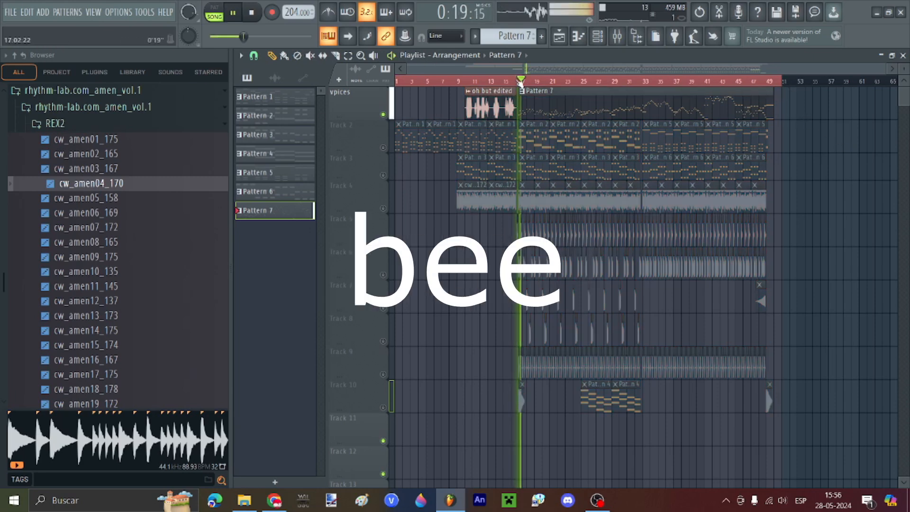
key("space")
Step: Export Voices.ogg into Inst.ogg's testong folder, then unmute Tracks 7–10
left_click(11, 12)
mouse_move(37, 131)
left_click(218, 163)
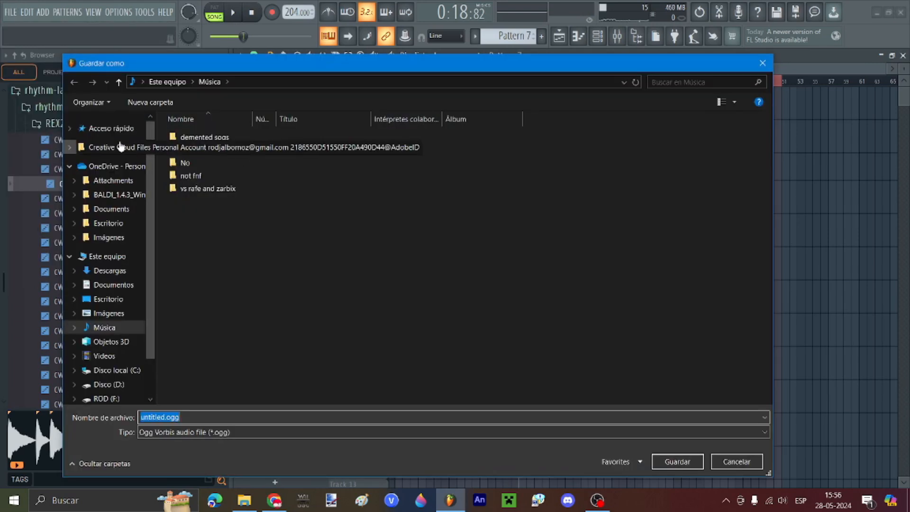
left_click(119, 127)
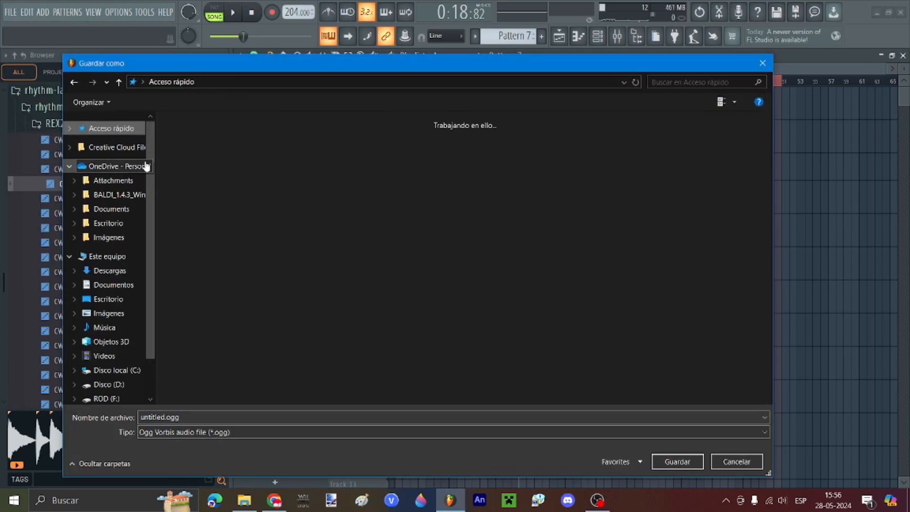
left_click(212, 243)
right_click(212, 242)
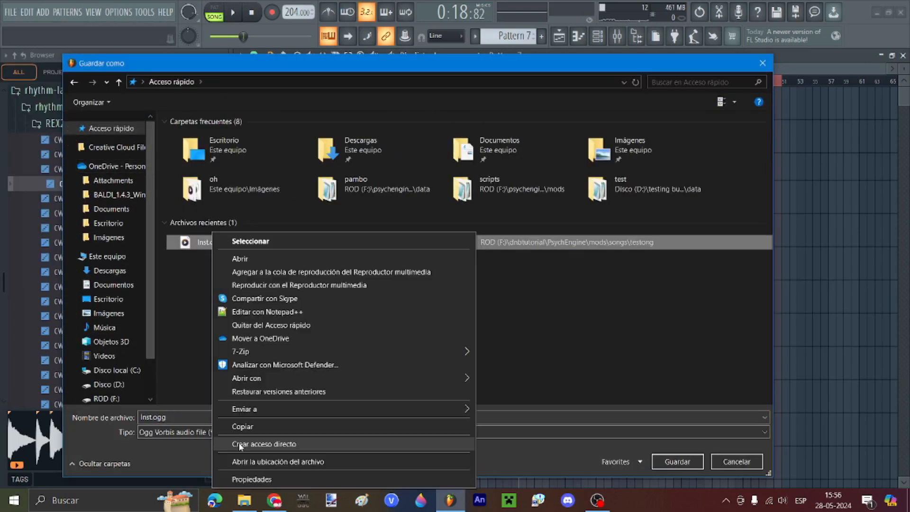
left_click(237, 461)
double_click(190, 416)
type("Voices")
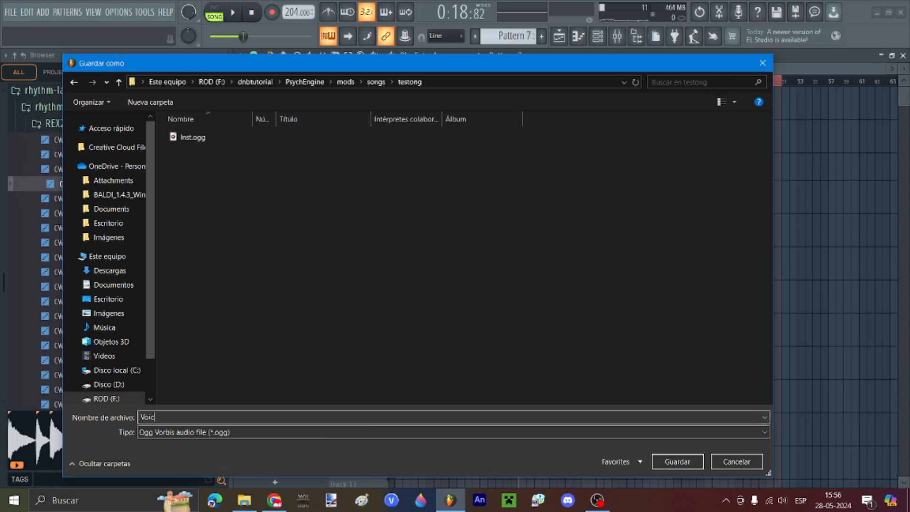
key("Return")
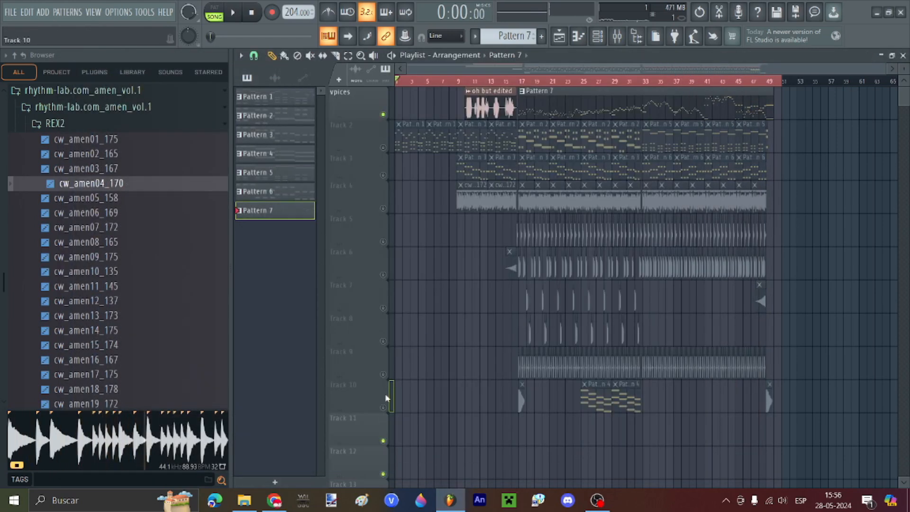
left_click_drag(386, 398, 382, 145)
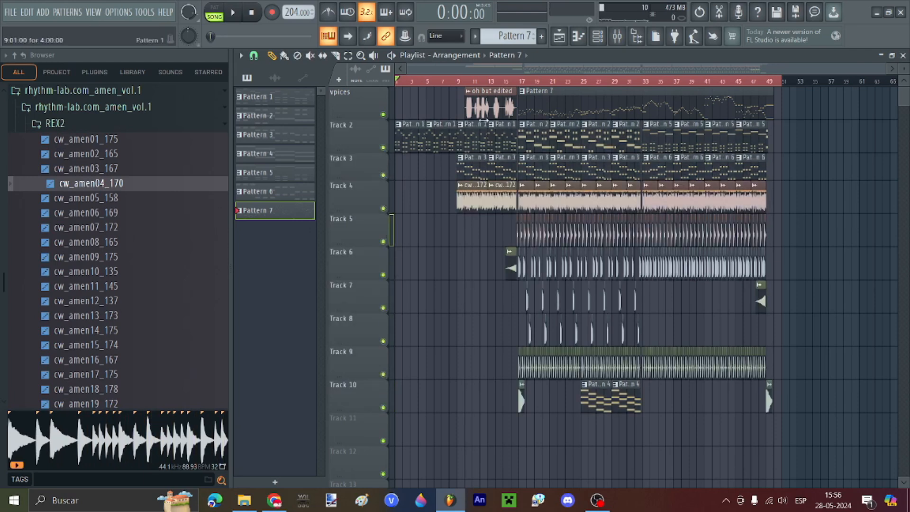
Step: Close FL Studio, saving the project in the Music folder as 'tst'
right_click(776, 80)
left_click(907, 4)
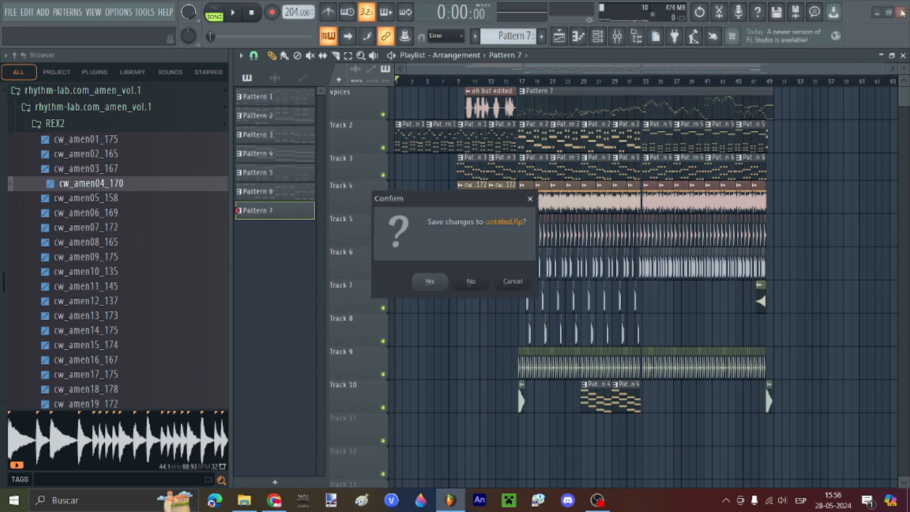
left_click(439, 281)
left_click(442, 319)
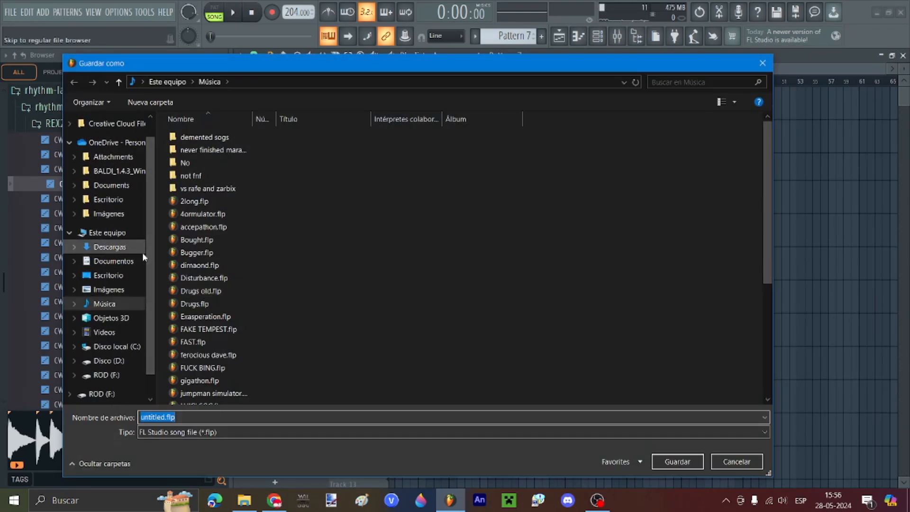
type("tstong")
key("Return")
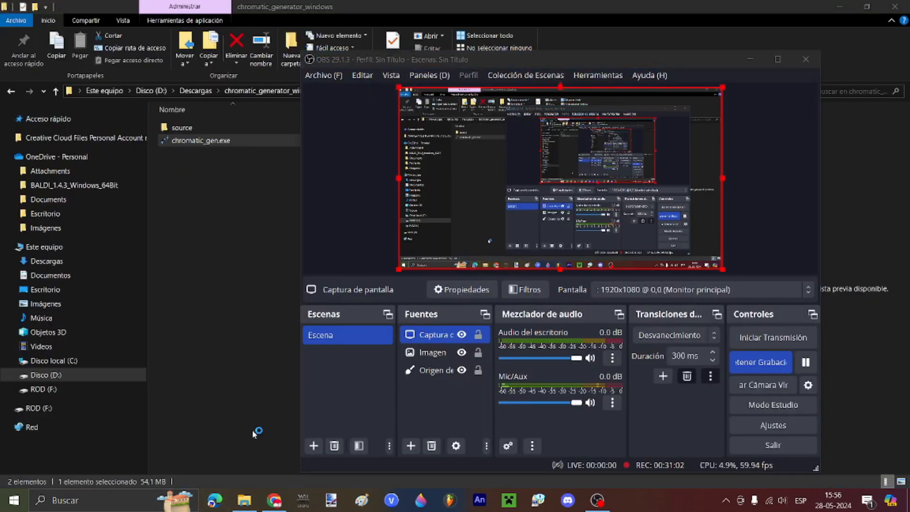
Step: Confirm Voices.ogg sits beside Inst.ogg in songs/testong, then run the PsychEngine executable
left_click(252, 427)
left_click(76, 122)
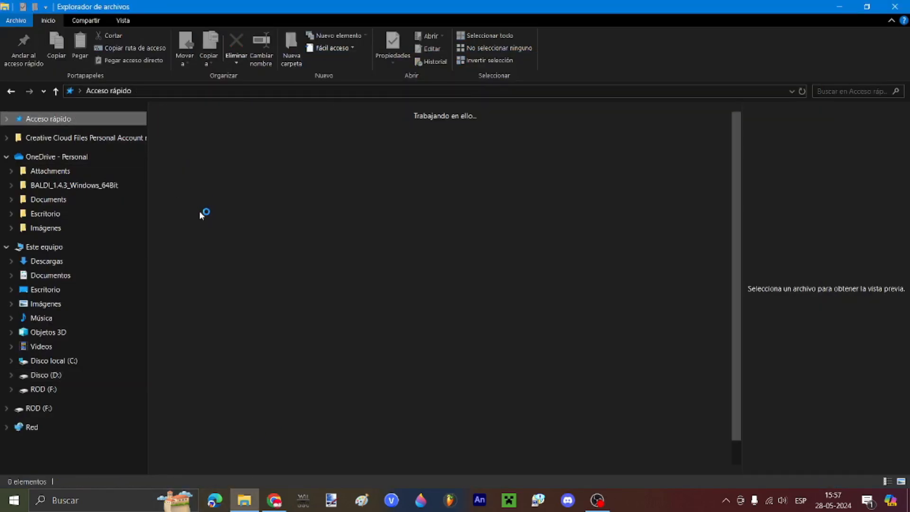
left_click(203, 244)
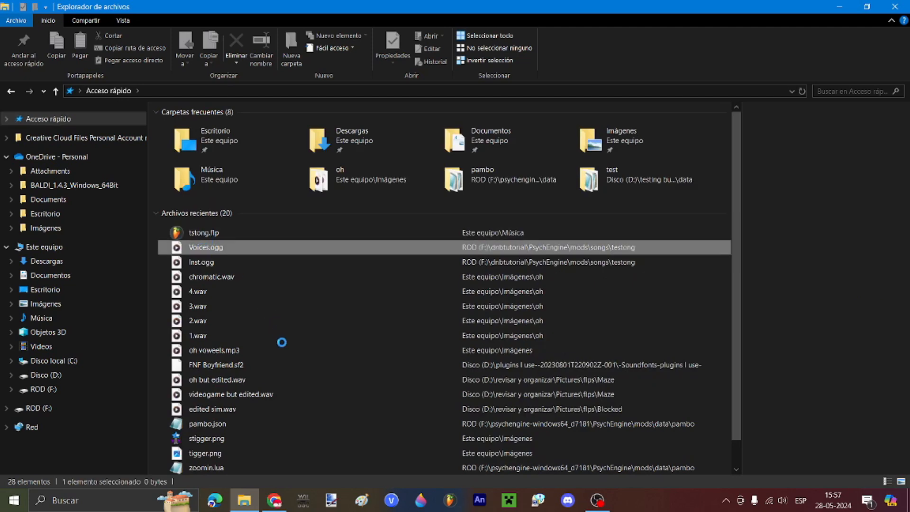
left_click(287, 461)
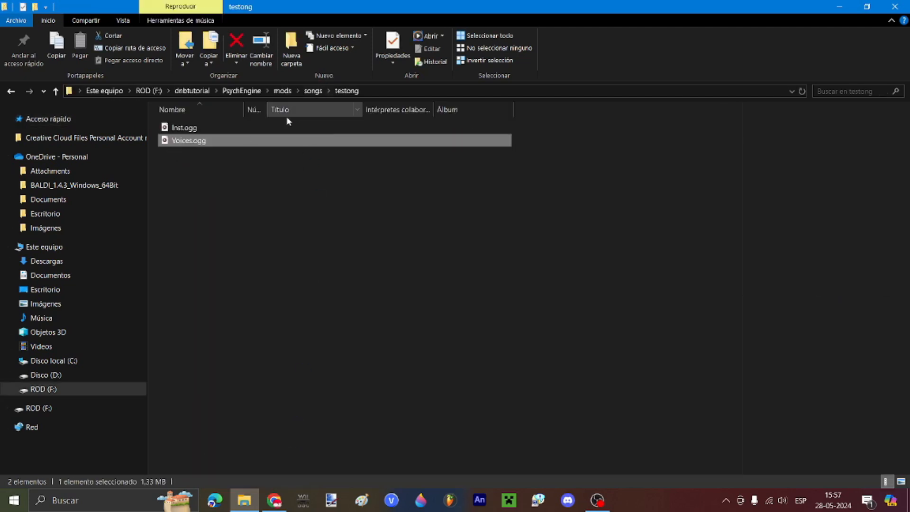
left_click(311, 91)
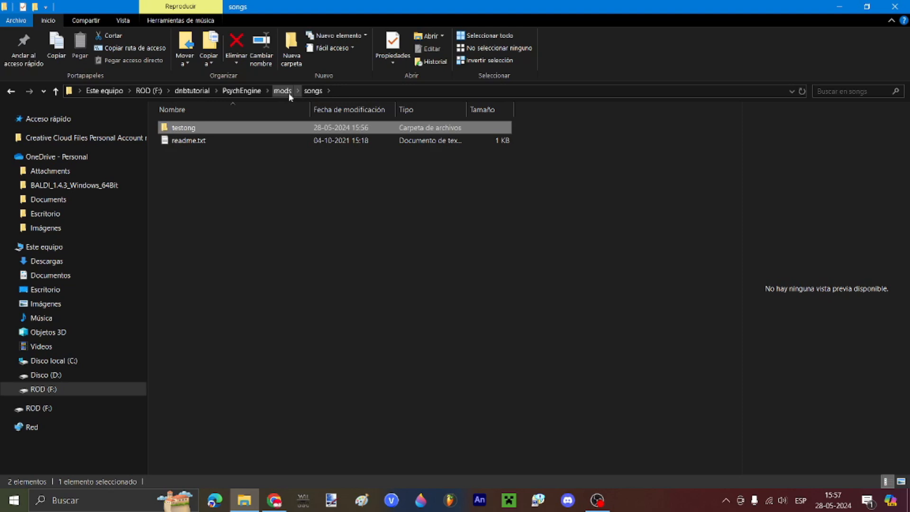
double_click(237, 129)
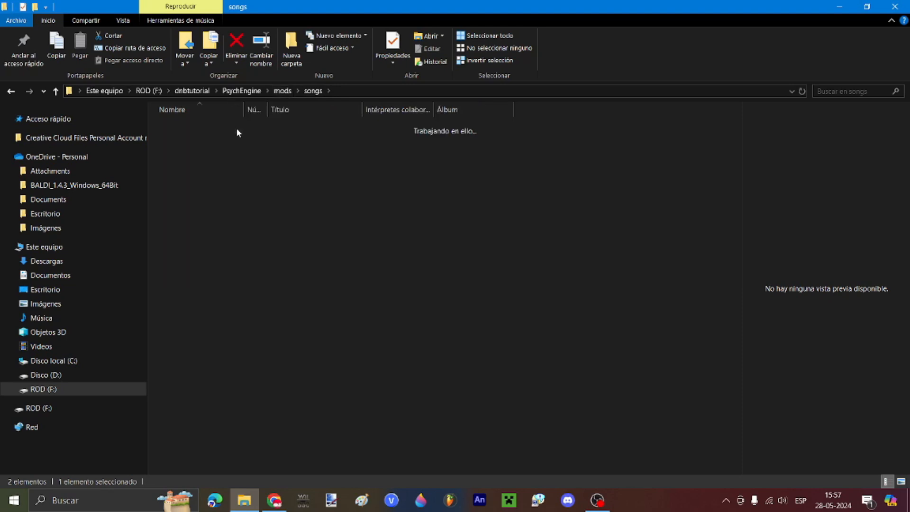
left_click(251, 93)
double_click(212, 242)
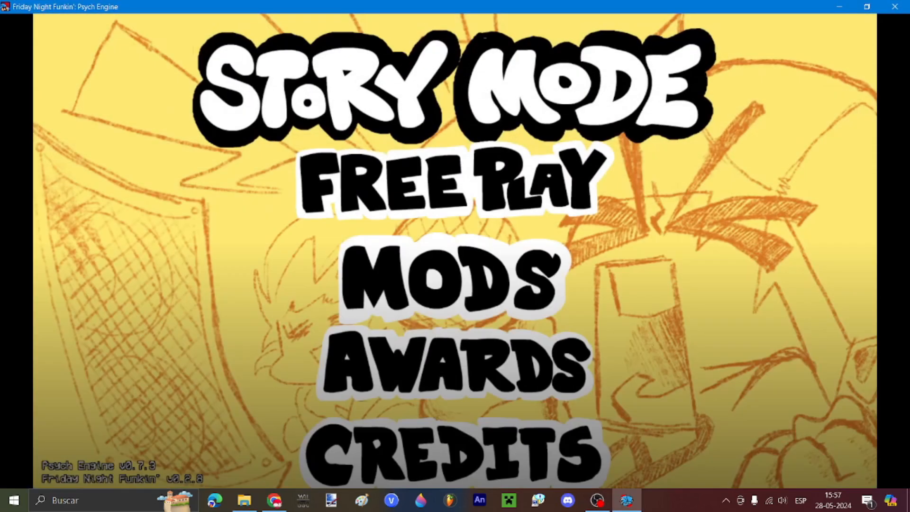
Step: Lower the game volume and open the Chart Editor from the editors menu (key 7)
key("minus")
key("minus")
key("minus")
key("minus")
key("minus")
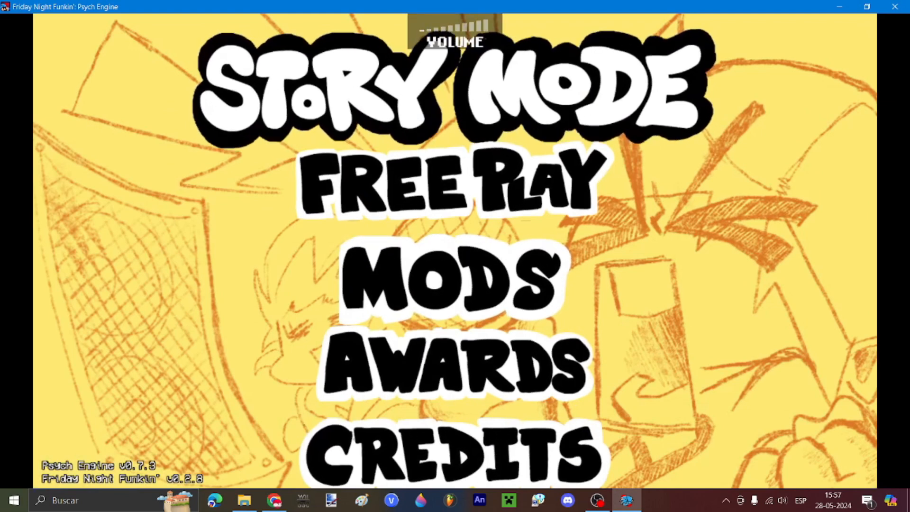
key("7")
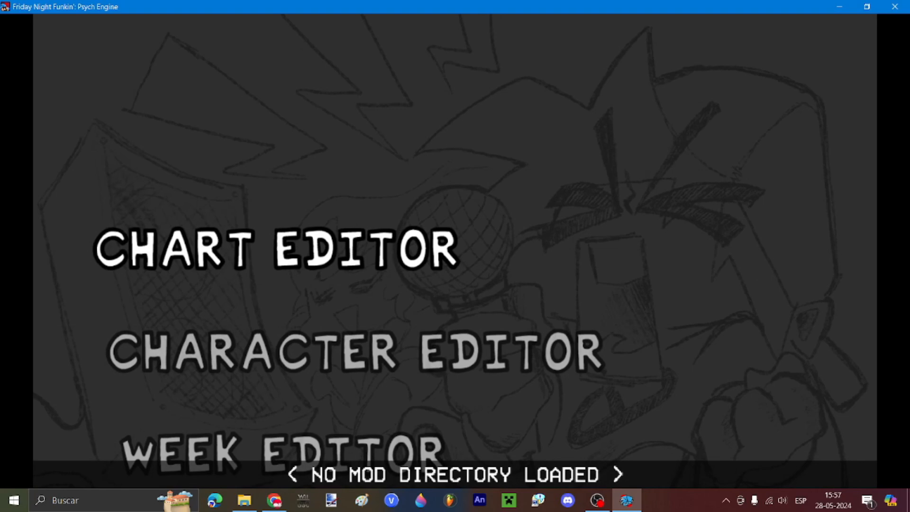
key("Down")
key("Down")
key("Down")
key("Down")
key("Down")
key("Down")
key("Down")
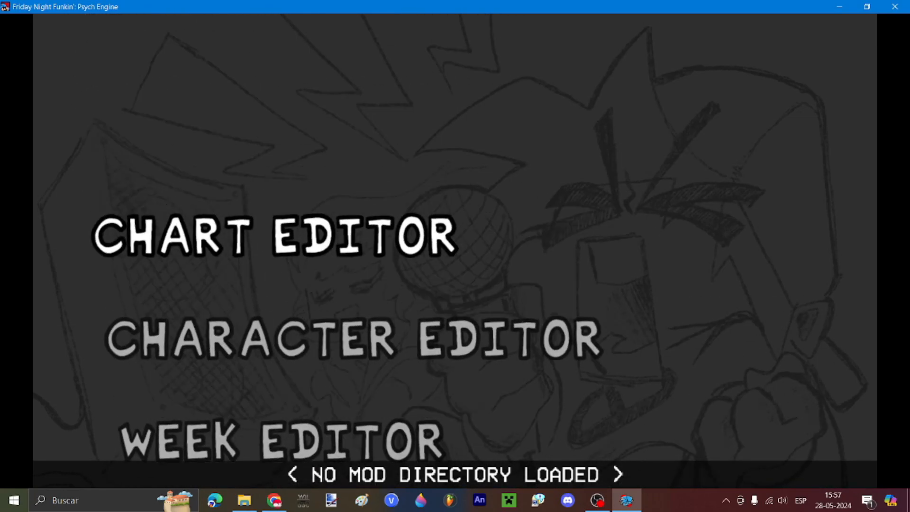
key("Down")
key("Down")
key("Down")
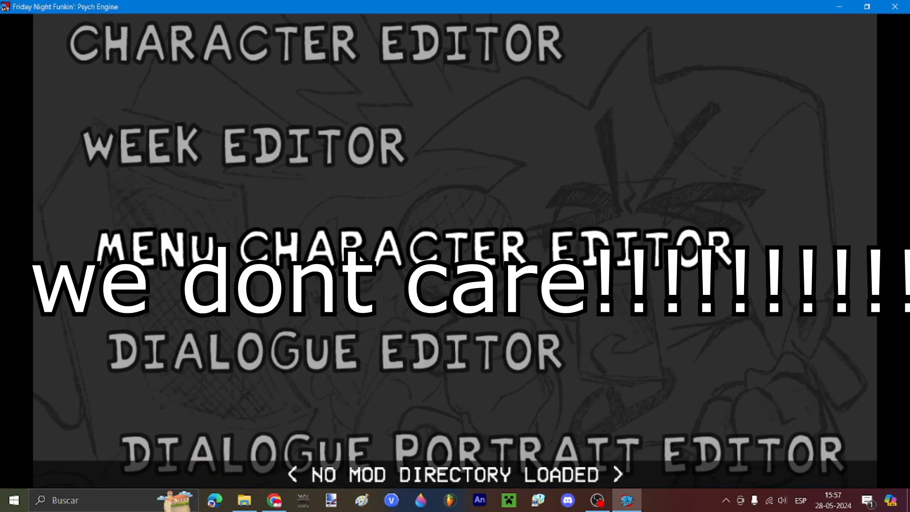
key("Down")
key("Down")
key("Down")
key("Down")
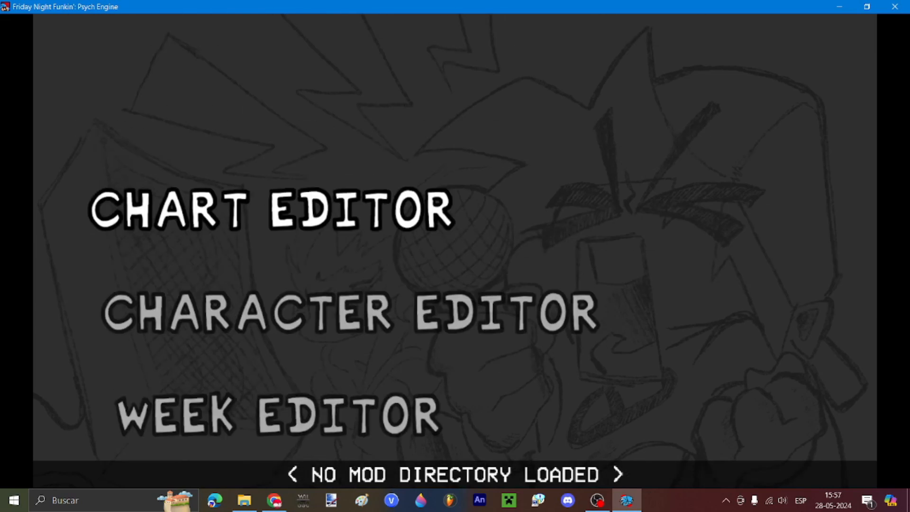
key("Return")
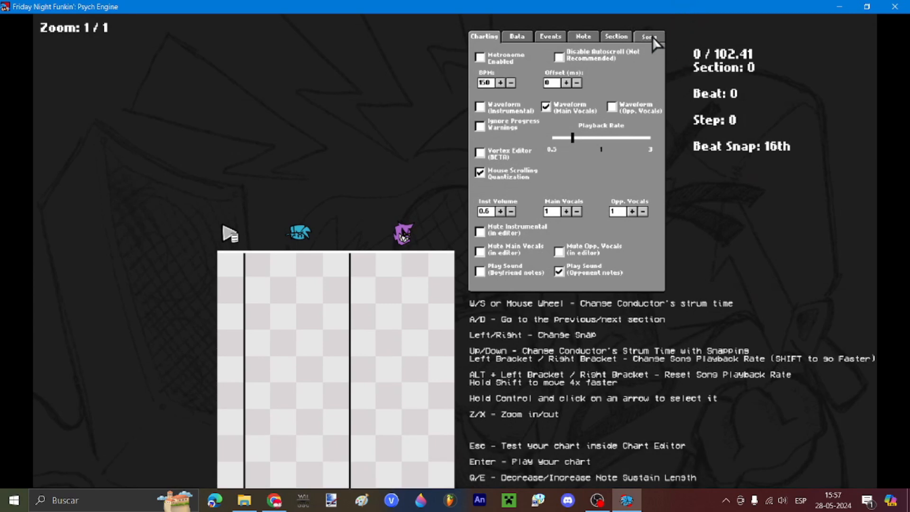
Step: In the Song tab, reload the audio and set Song BPM to 204 with speed 2.5
left_click(649, 36)
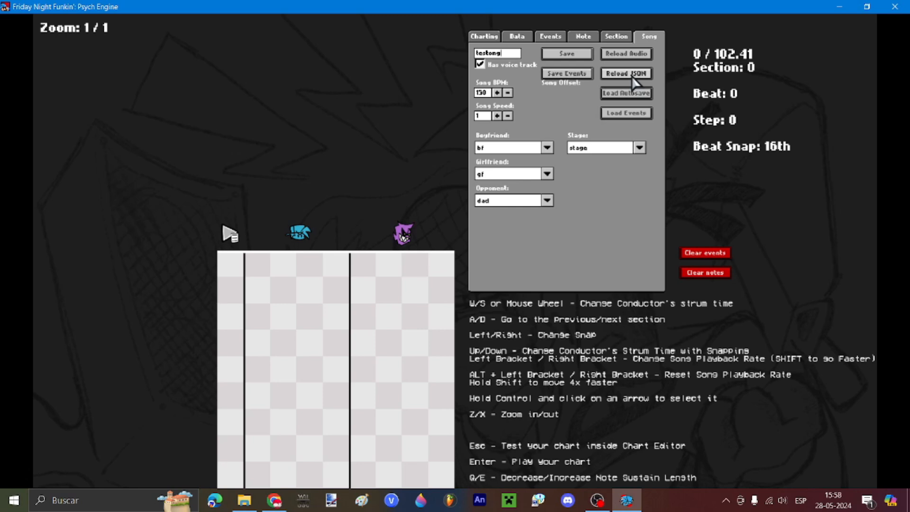
left_click(639, 58)
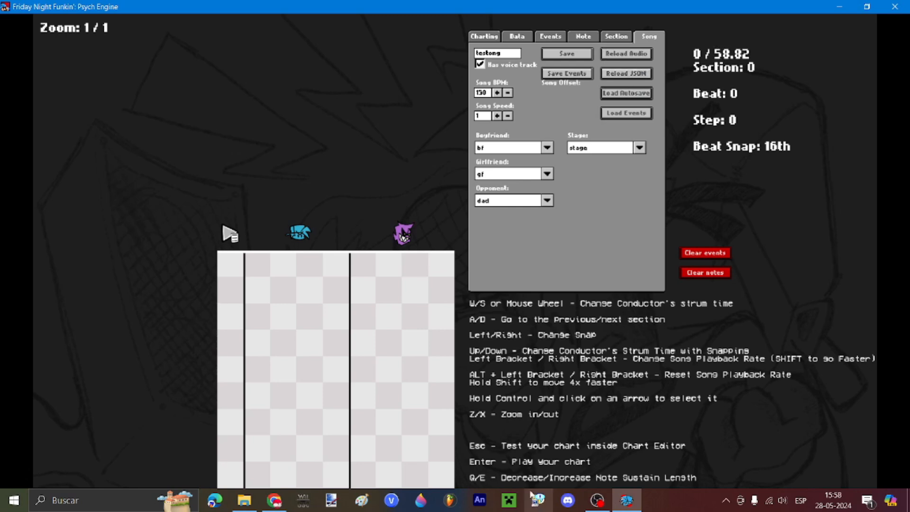
left_click(445, 501)
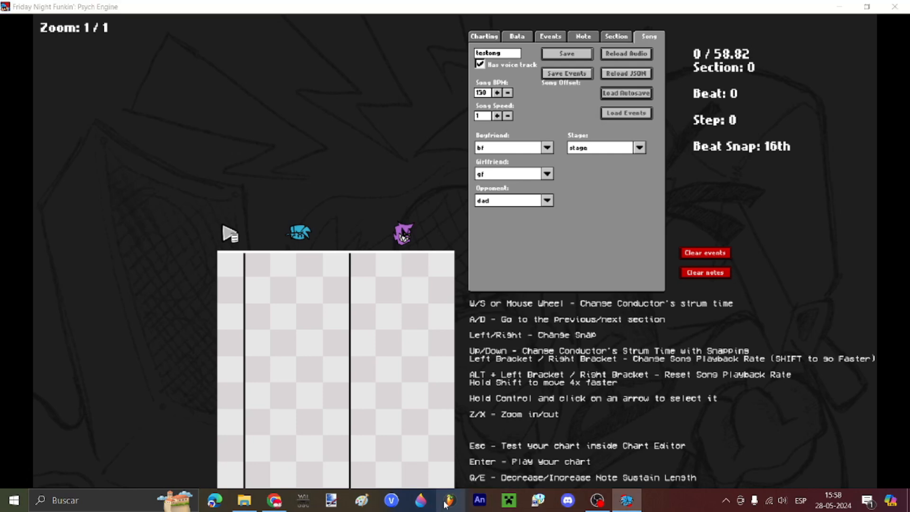
left_click(595, 277)
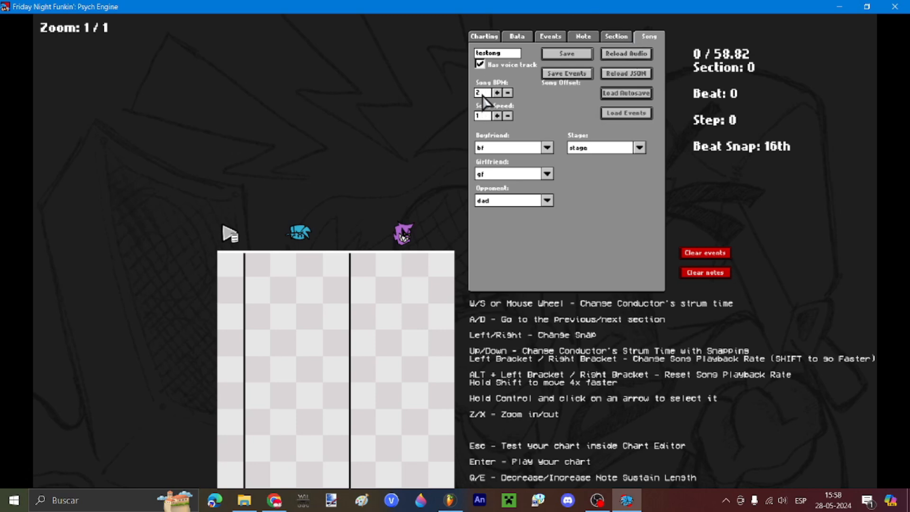
type("04")
scroll(330, 268, "down", 3)
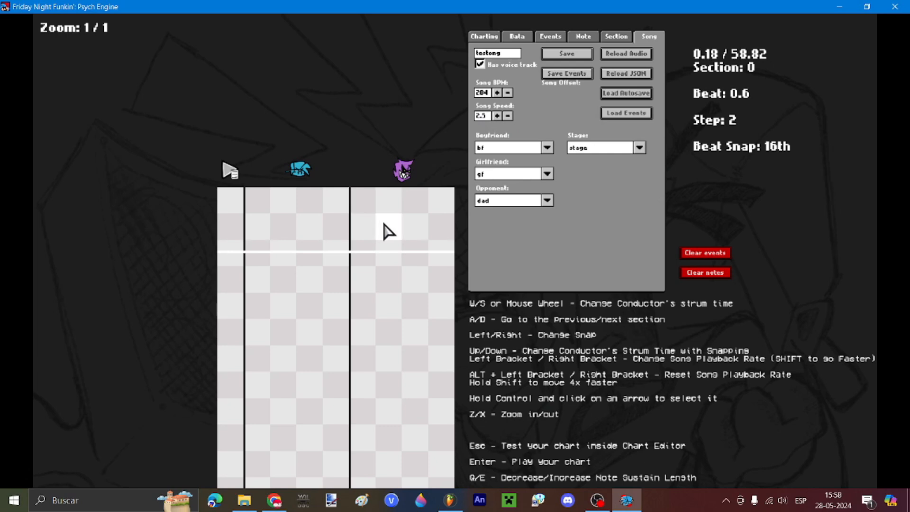
scroll(447, 210, "up", 1)
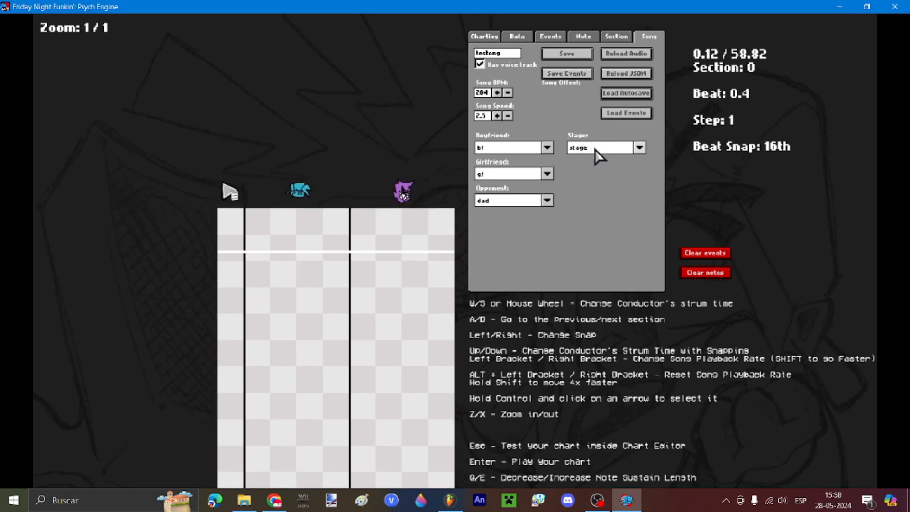
Step: Make the first section the opponent's turn in the section settings
left_click(615, 36)
left_click(498, 60)
scroll(432, 135, "up", 1)
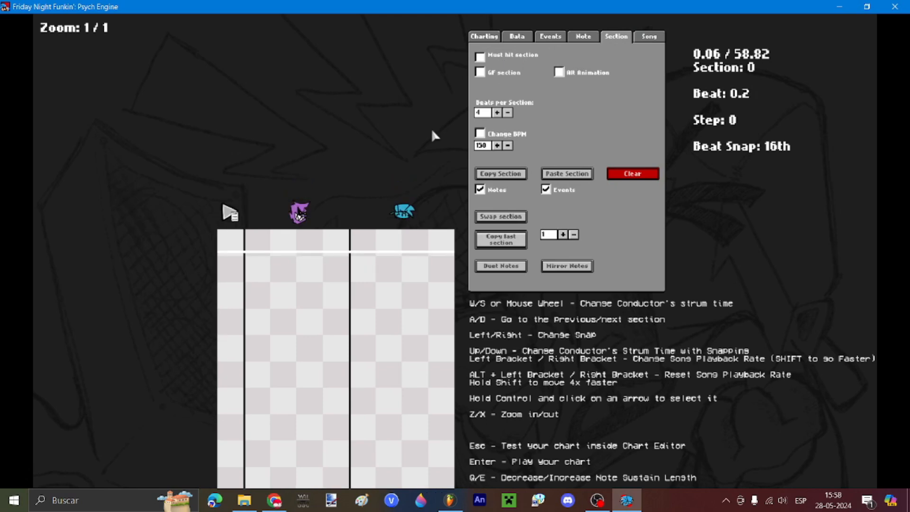
scroll(491, 58, "down", 20)
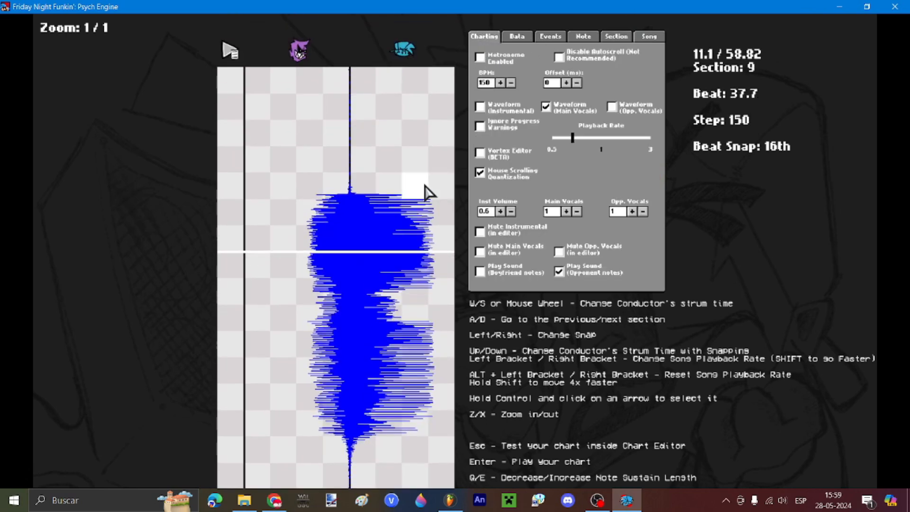
scroll(428, 192, "up", 3)
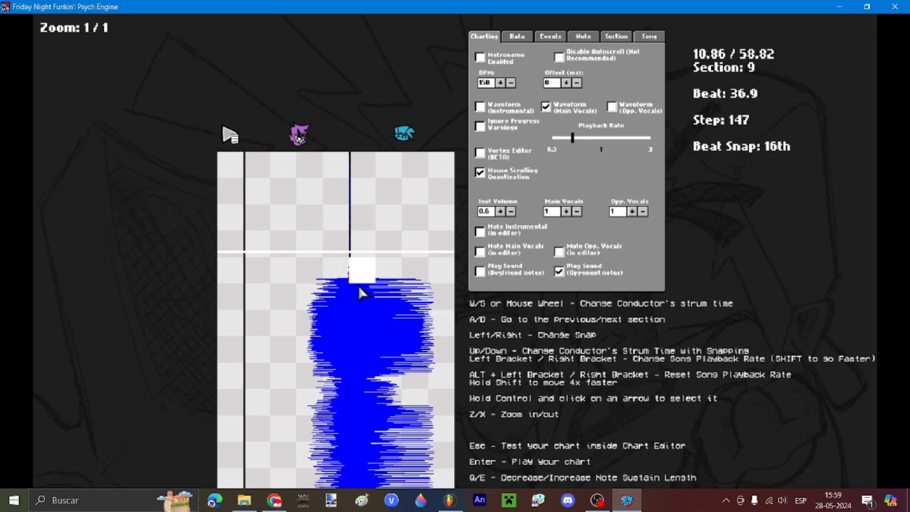
scroll(359, 285, "up", 2)
Step: Place the first arrow notes on the grid for this section
left_click(583, 37)
scroll(331, 275, "down", 8)
left_click(497, 63)
left_click(615, 37)
left_click(479, 55)
left_click(583, 37)
left_click(257, 301)
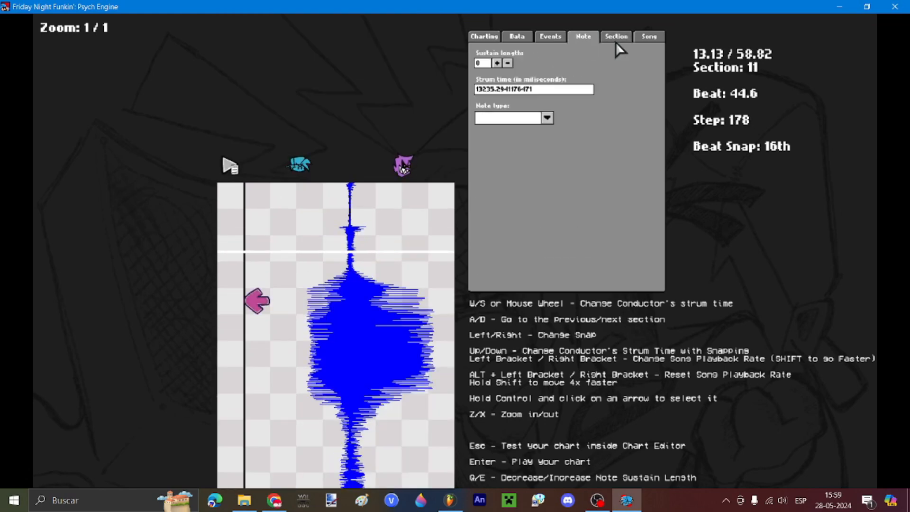
Step: Switch the next section to the player's turn and place its arrow notes
left_click(616, 36)
left_click(480, 56)
left_click(583, 37)
scroll(286, 227, "down", 8)
left_click(616, 37)
left_click(479, 57)
left_click(337, 358)
Step: Make the following section the opponent's turn and chart six opponent arrow notes
scroll(337, 331, "down", 6)
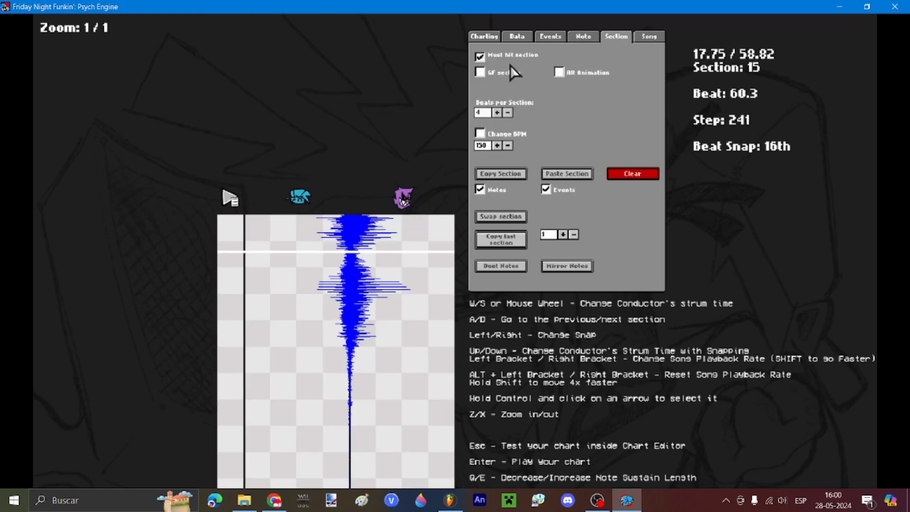
left_click(479, 56)
left_click(285, 303)
left_click(313, 286)
scroll(286, 270, "down", 10)
left_click(284, 264)
left_click(335, 265)
left_click(309, 298)
left_click(309, 273)
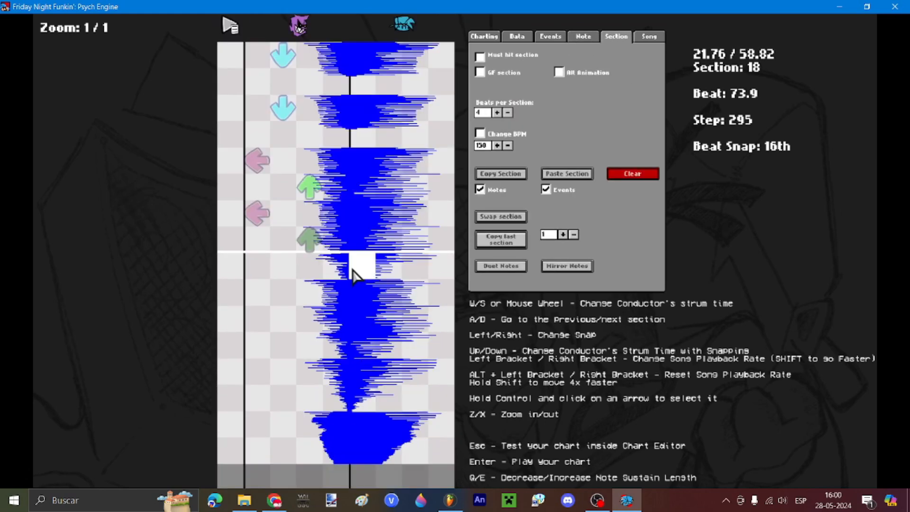
scroll(351, 269, "down", 8)
Step: Set the next section to the player's turn and place player arrow notes
left_click(304, 297)
scroll(305, 296, "down", 4)
left_click(480, 56)
scroll(332, 284, "down", 8)
left_click(257, 303)
left_click(405, 307)
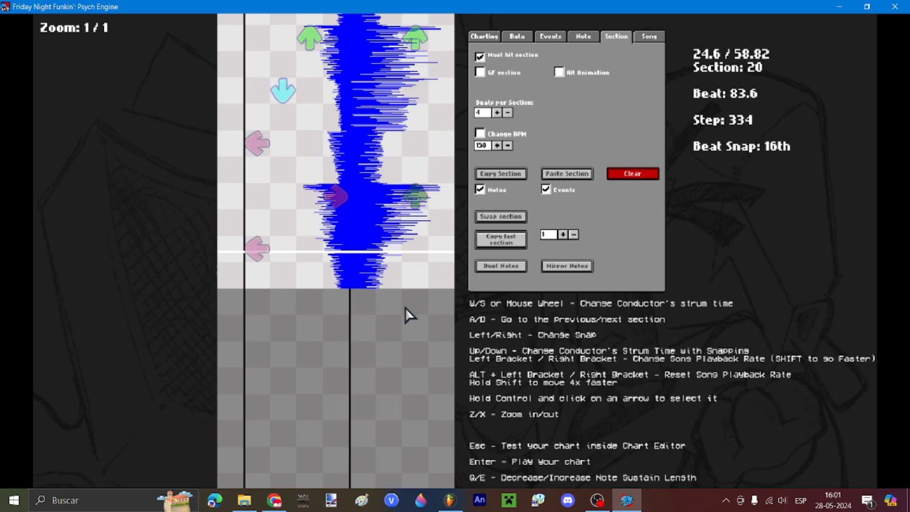
Step: Review earlier sections and paste the copied notes into section 21
key("a")
key("a")
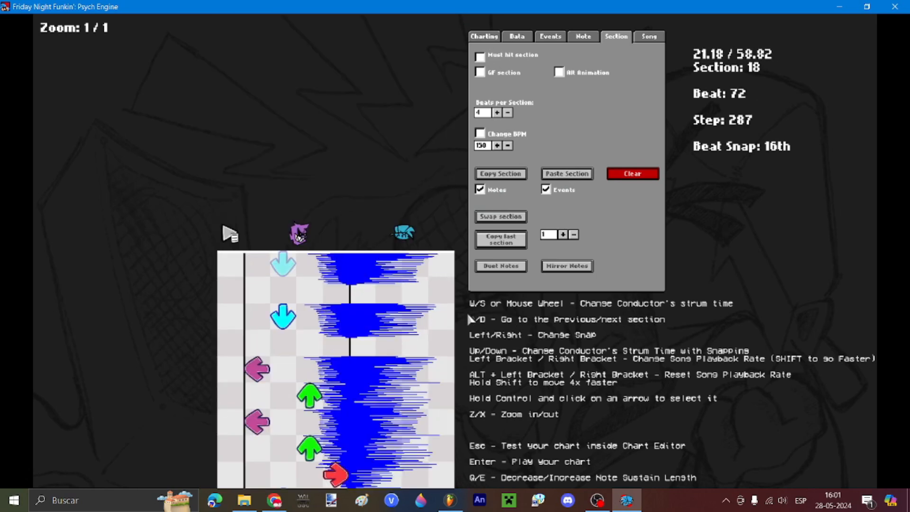
key("a")
scroll(454, 313, "down", 2)
key("a")
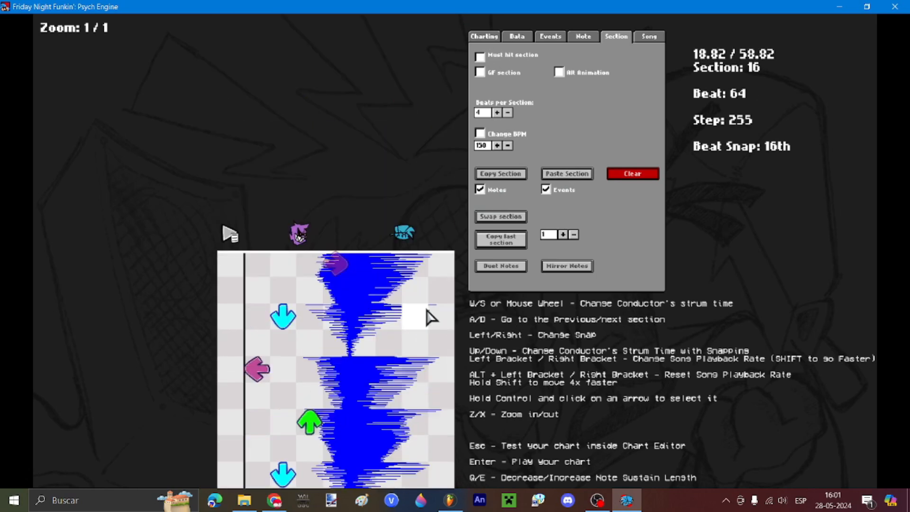
scroll(419, 194, "down", 2)
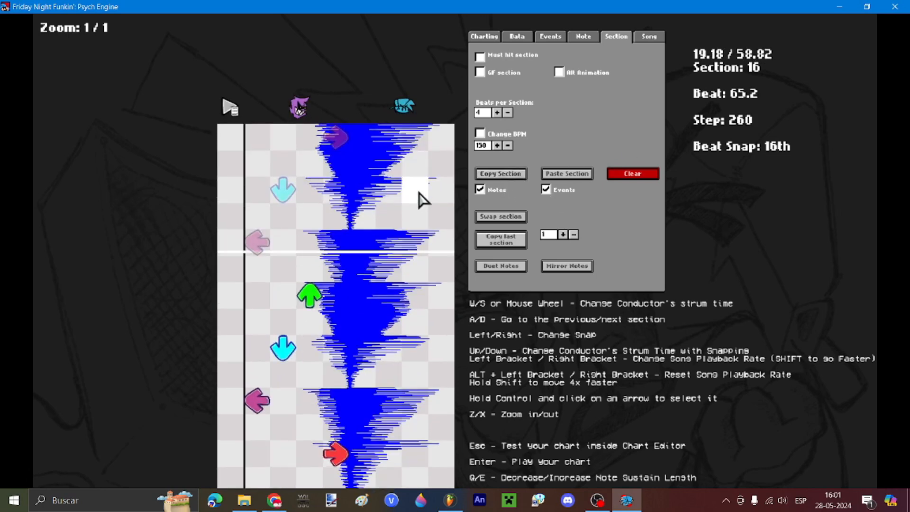
key("d")
key("d")
key("d")
key("d")
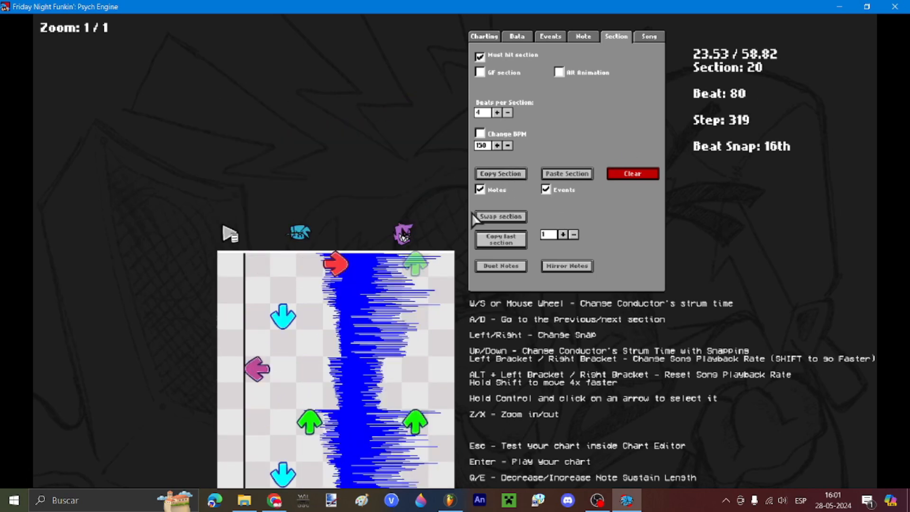
key("a")
key("a")
key("a")
key("a")
key("a")
key("d")
key("d")
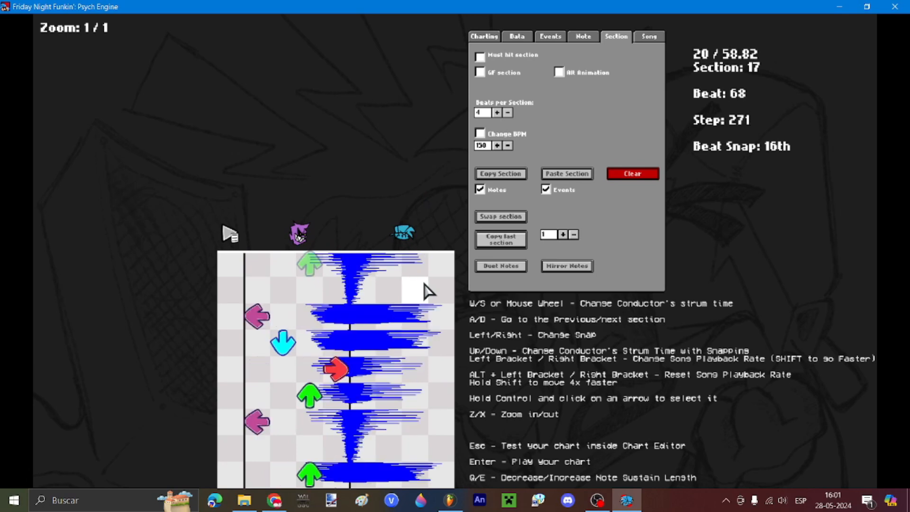
scroll(426, 284, "down", 2)
key("d")
key("d")
key("d")
key("d")
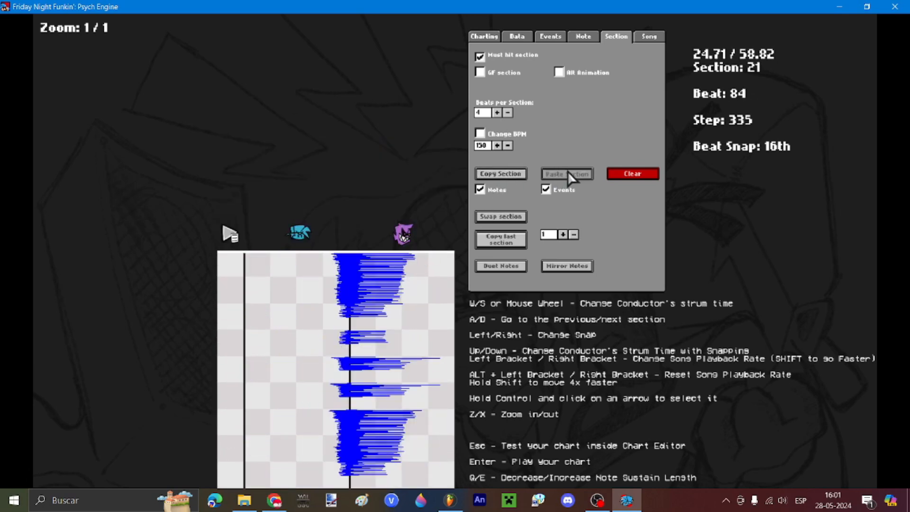
left_click(567, 171)
Step: Copy section 18's notes and paste them into section 22
scroll(567, 172, "down", 6)
key("a")
key("a")
key("a")
scroll(568, 172, "down", 1)
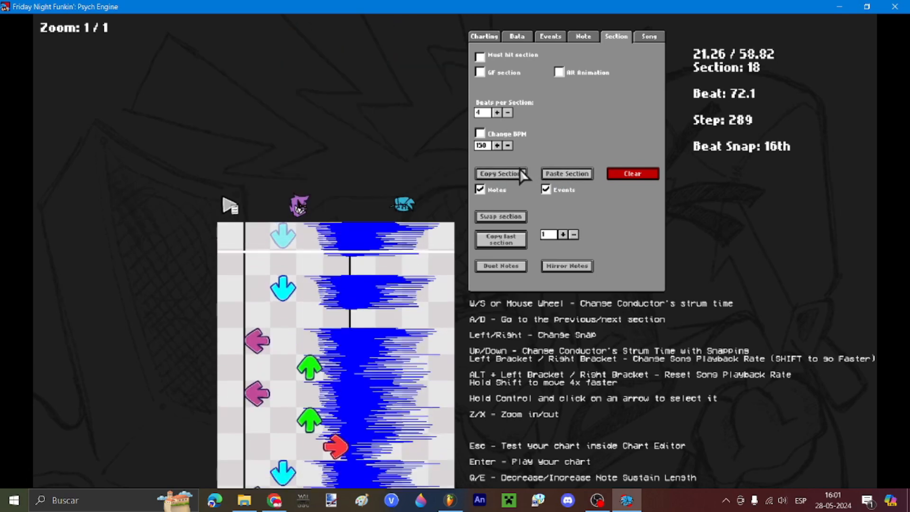
left_click(521, 172)
scroll(525, 173, "down", 3)
key("d")
key("d")
key("d")
key("d")
left_click(567, 176)
scroll(567, 176, "down", 20)
Step: Place a green up note with a sustain
left_click(583, 37)
left_click(415, 264)
scroll(336, 284, "up", 4)
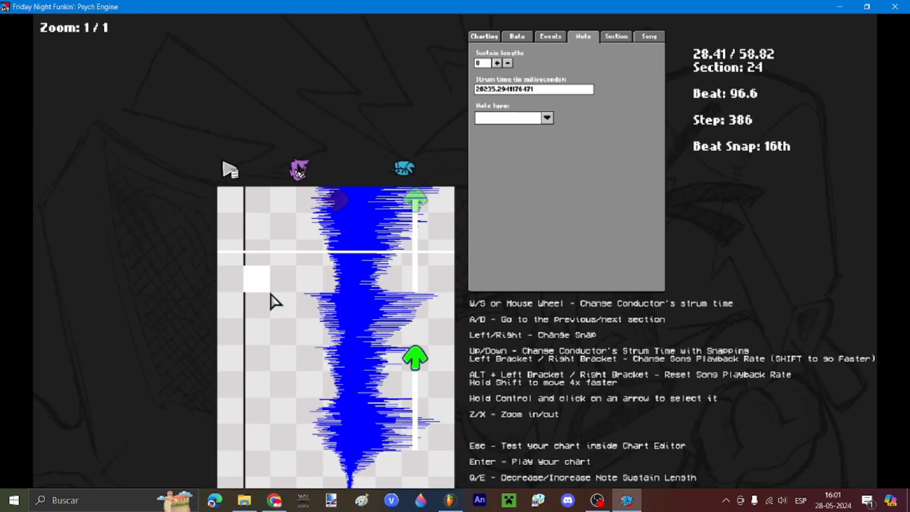
key("Tab")
scroll(284, 308, "down", 20)
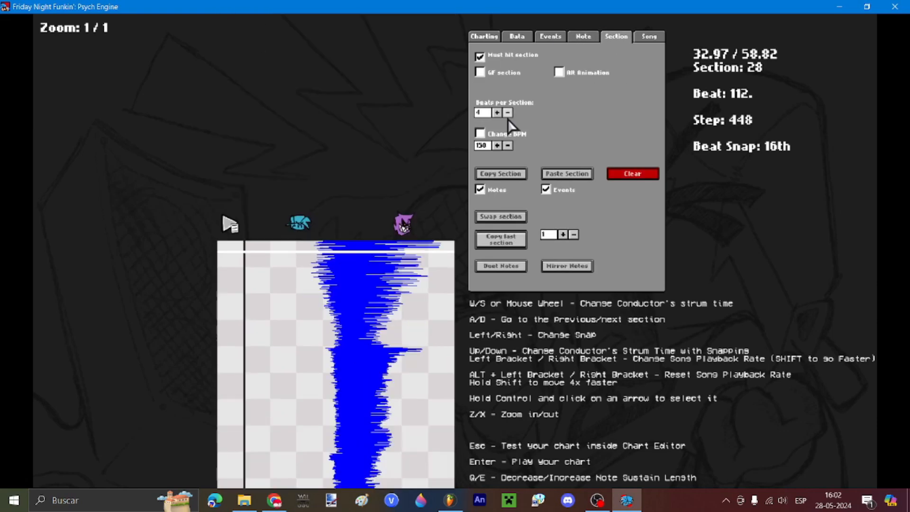
Step: Paste the copied notes into section 28 and lengthen a note's sustain
left_click(567, 174)
left_click(415, 240)
left_click(583, 36)
scroll(311, 213, "down", 10)
left_click(616, 36)
left_click(567, 173)
left_click(583, 37)
left_click(508, 63)
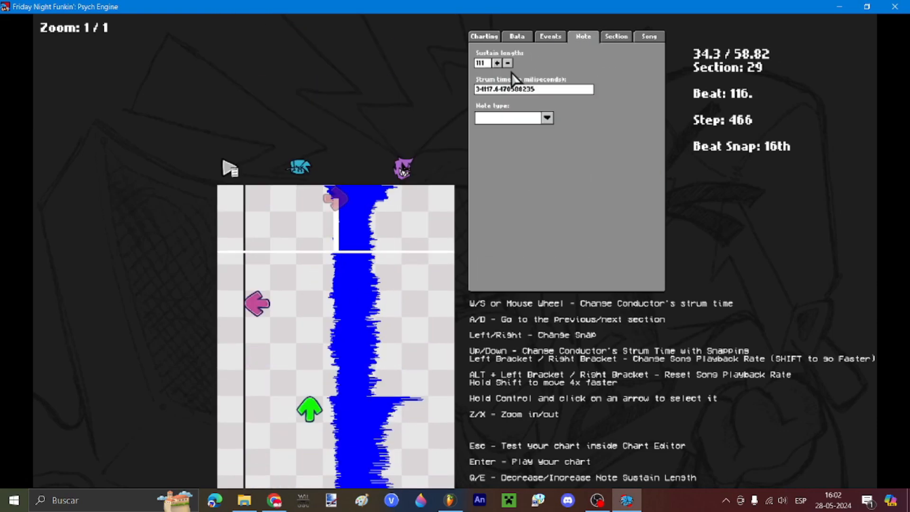
scroll(310, 284, "down", 13)
left_click(497, 64)
scroll(311, 284, "down", 20)
Step: Place arrow notes starting at the beginning of section 32
left_click(576, 38)
scroll(310, 261, "down", 12)
left_click(336, 167)
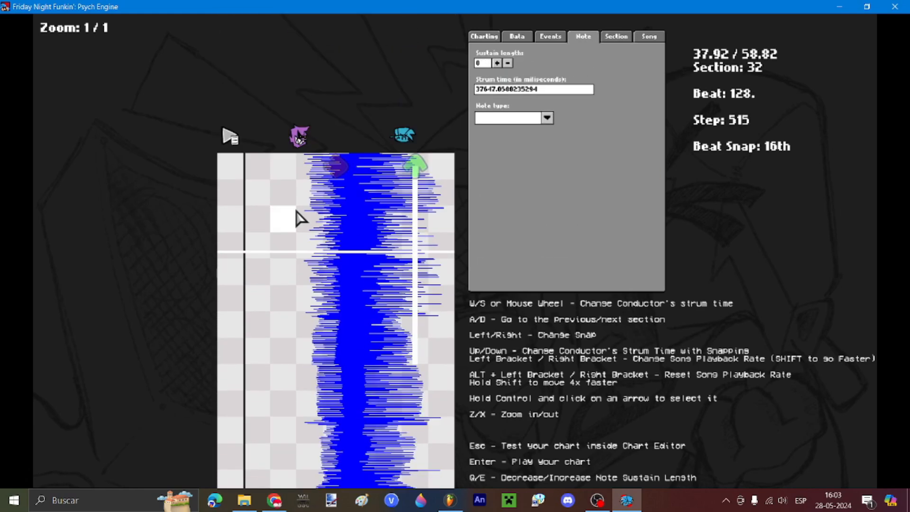
left_click(616, 36)
scroll(325, 252, "down", 20)
left_click(336, 390)
scroll(337, 331, "down", 20)
left_click(362, 169)
left_click(583, 36)
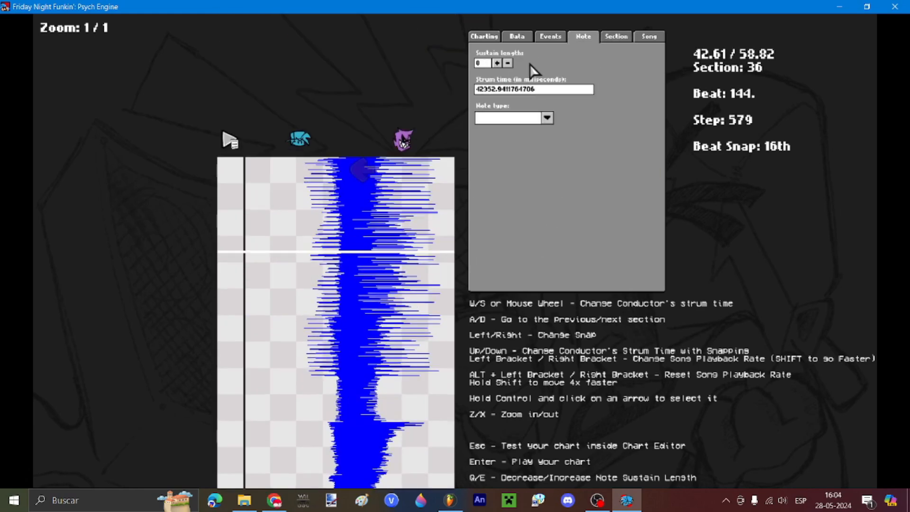
Step: Make the next section the opponent's turn and place an opponent arrow note
left_click(616, 37)
scroll(311, 251, "down", 14)
scroll(360, 251, "down", 20)
left_click(479, 57)
left_click(583, 37)
left_click(616, 36)
left_click(479, 57)
left_click(261, 135)
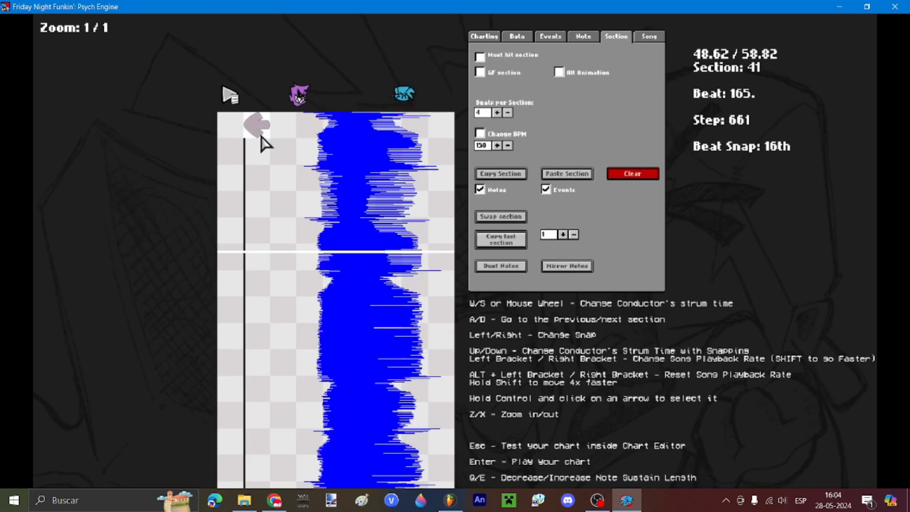
Step: Switch to the player's turn and place a green up note with a longer sustain
left_click(584, 36)
scroll(270, 393, "down", 20)
left_click(615, 36)
left_click(479, 57)
left_click(583, 37)
left_click(497, 64)
Step: Add another sustained up note plus purple, red and further arrow notes through section 48
scroll(407, 284, "down", 16)
left_click(412, 250)
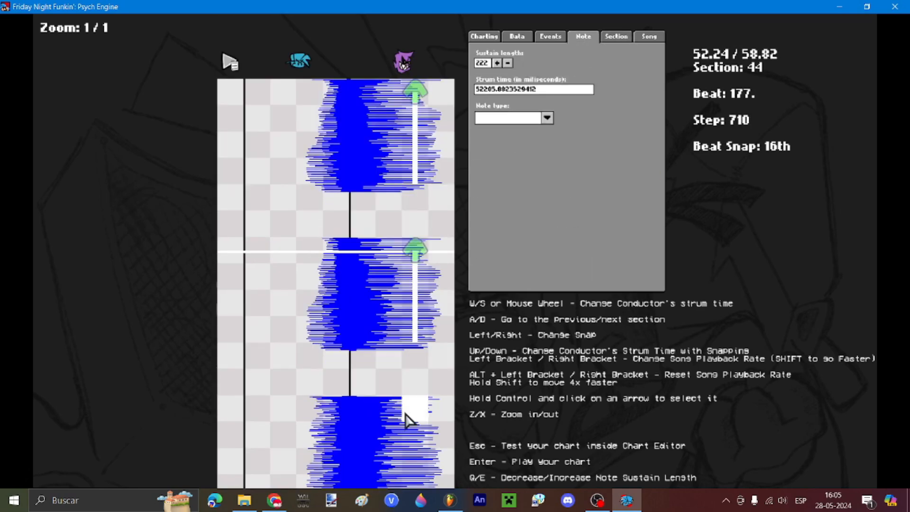
left_click(408, 416)
left_click(497, 64)
scroll(365, 251, "down", 20)
left_click(363, 193)
left_click(497, 63)
scroll(436, 237, "down", 8)
left_click(441, 227)
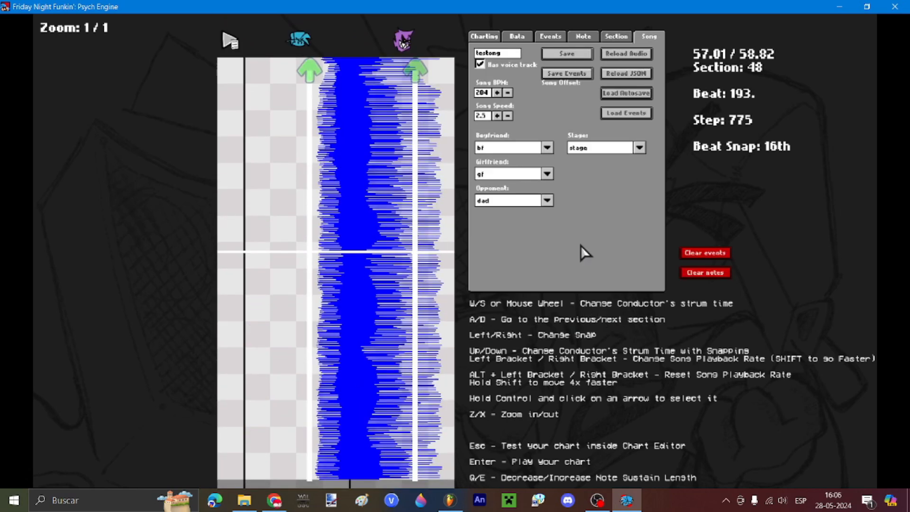
Step: Save the chart as testong.json in PsychEngine/mods/data
left_click(574, 54)
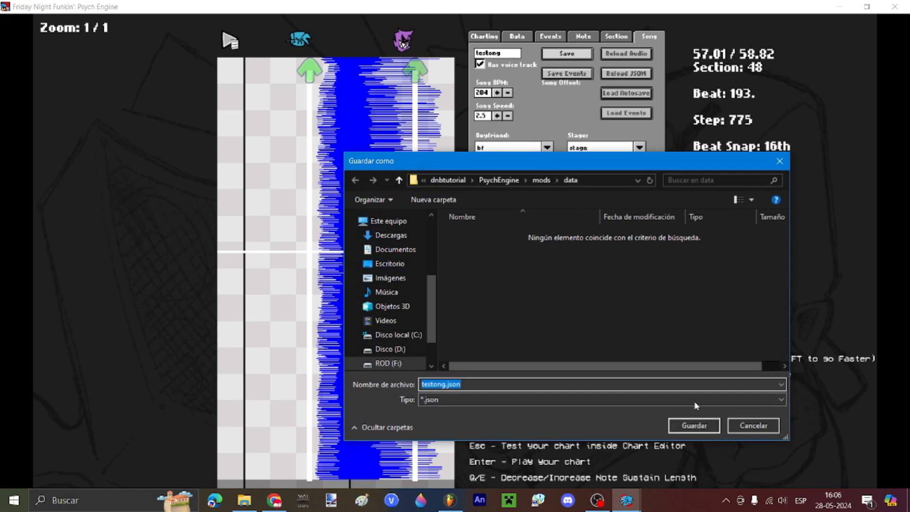
left_click(694, 426)
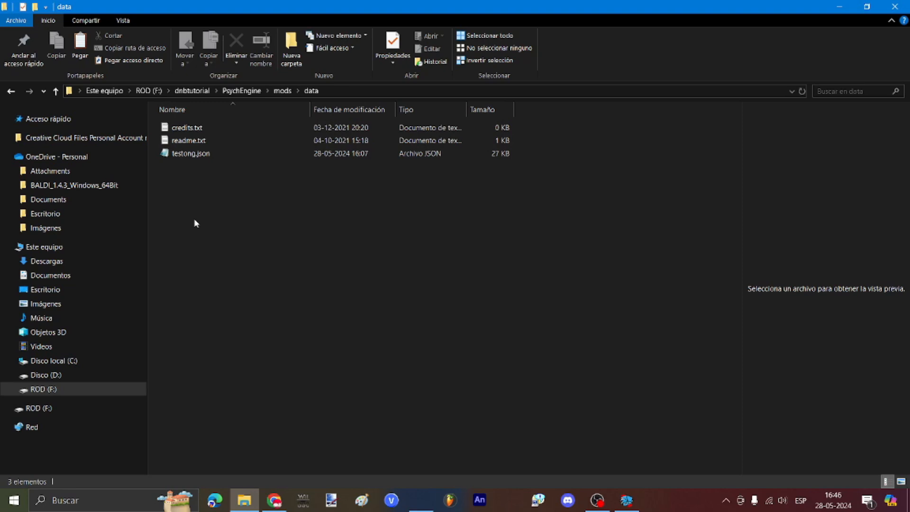
Step: Create a testong folder in mods/data, move testong.json into it, and return to the chart editor
right_click(195, 223)
mouse_move(284, 365)
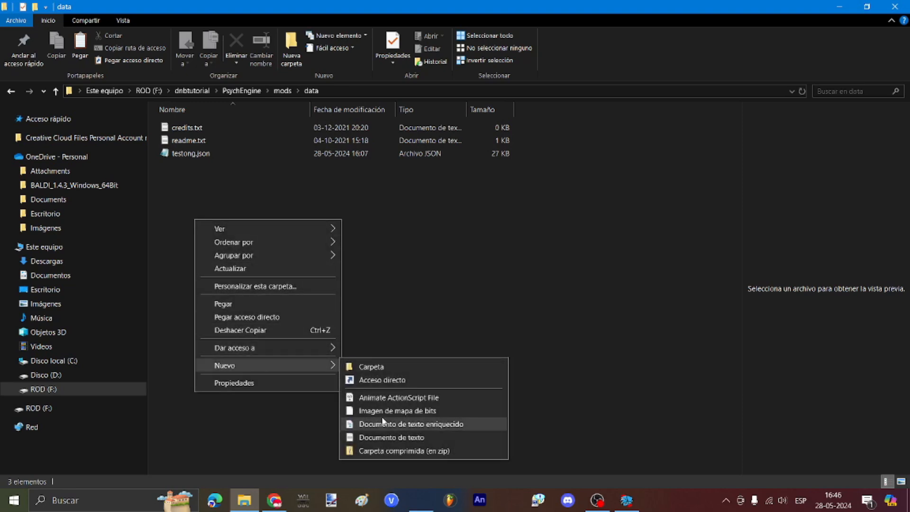
left_click(368, 366)
type("testong")
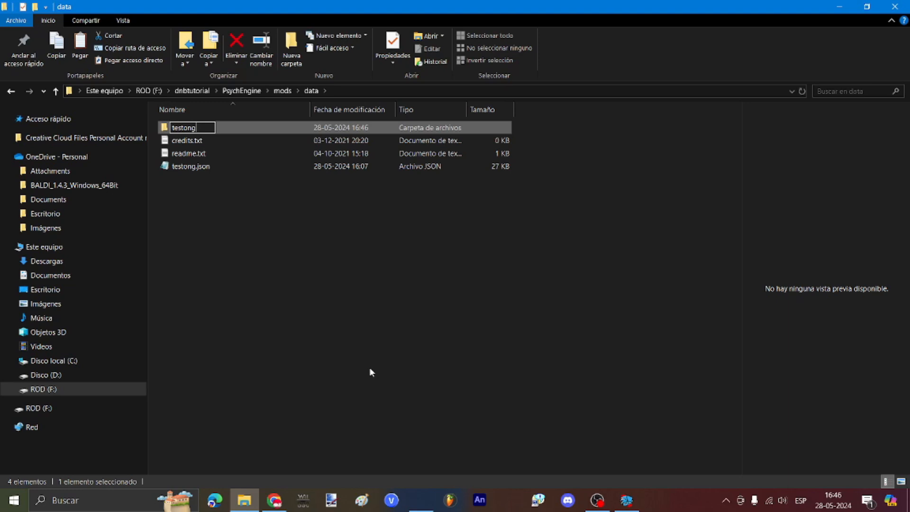
key("Return")
left_click_drag(207, 170, 201, 129)
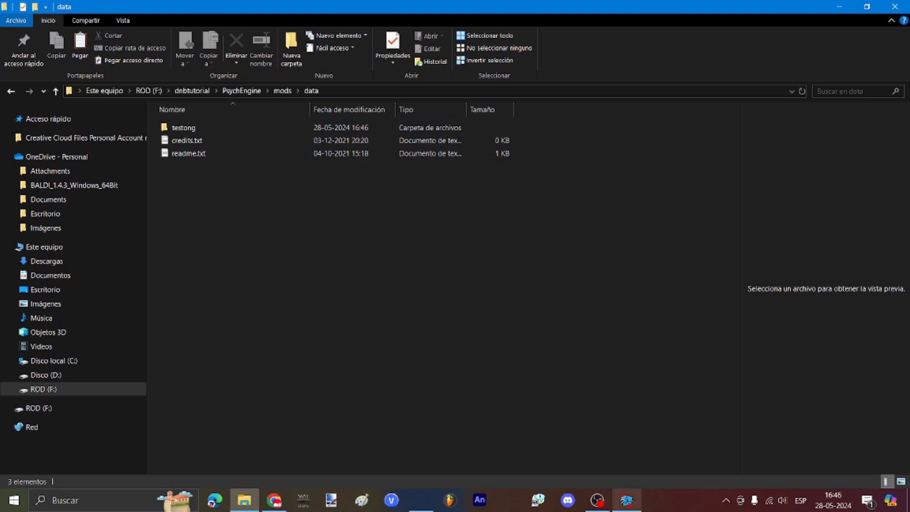
left_click(627, 500)
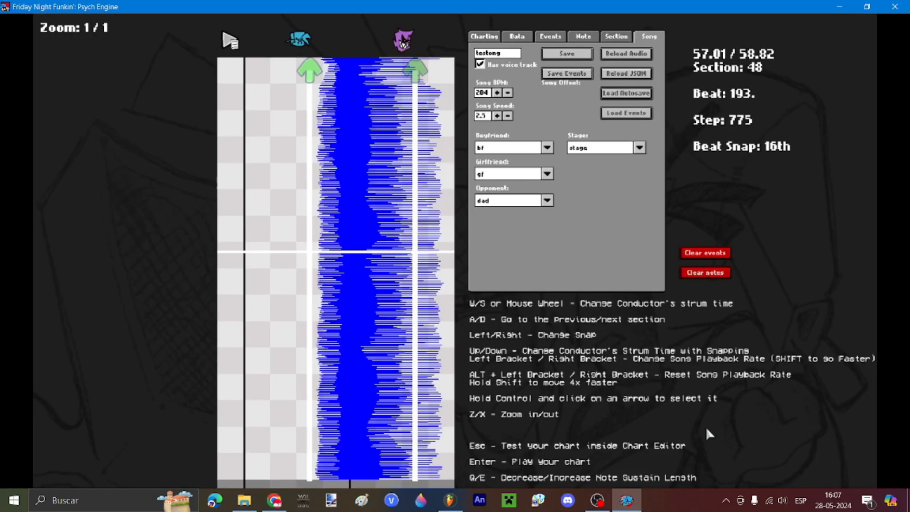
Step: Playtest the testong chart, pause it at 0:18, and switch to Paint 3D
key("Return")
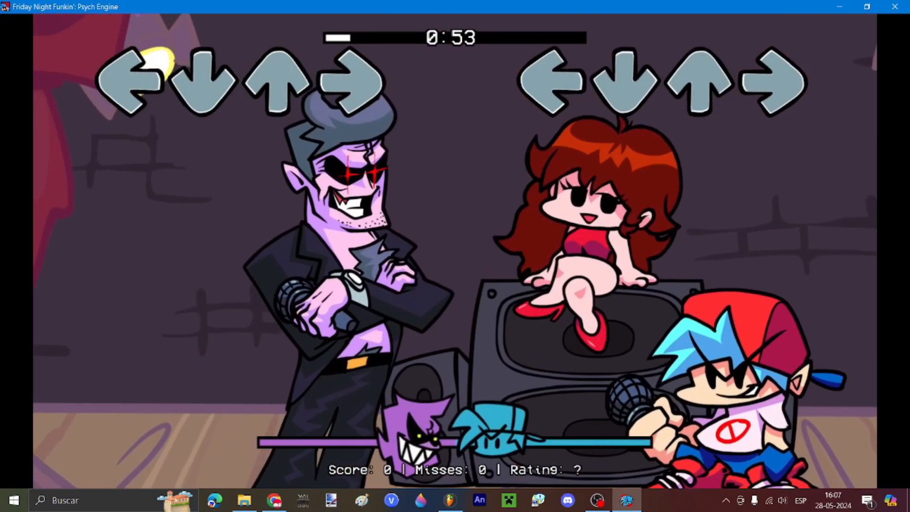
key("Return")
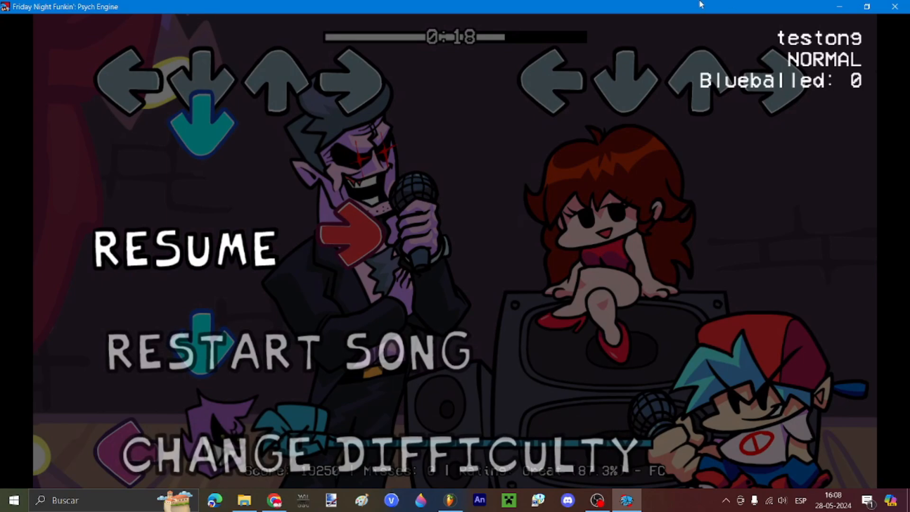
left_click(449, 500)
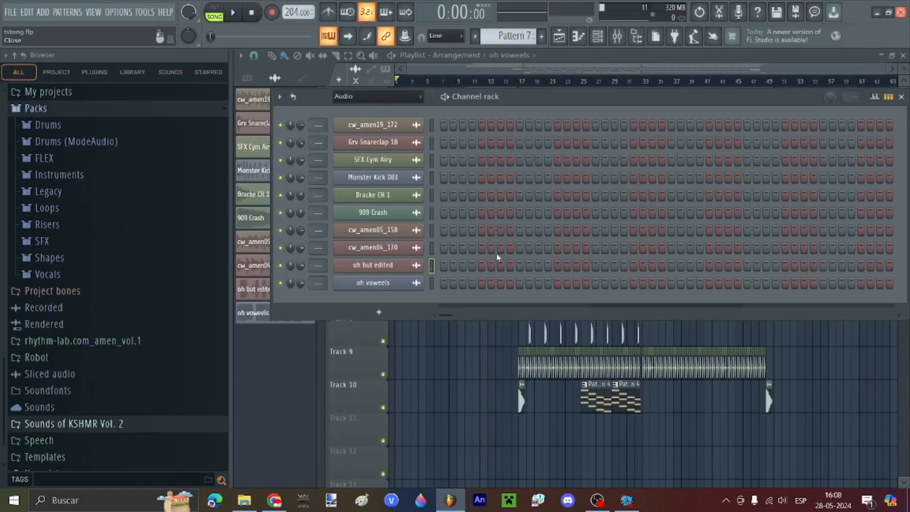
left_click(426, 502)
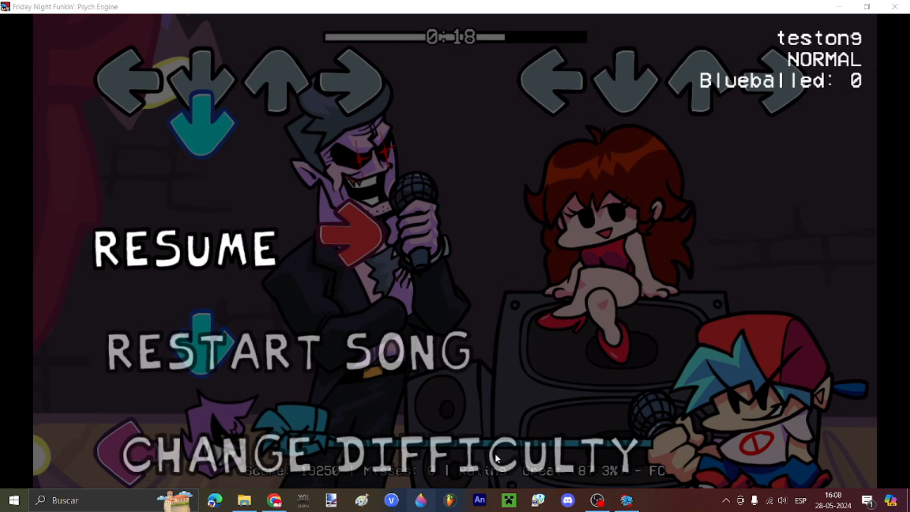
left_click(421, 500)
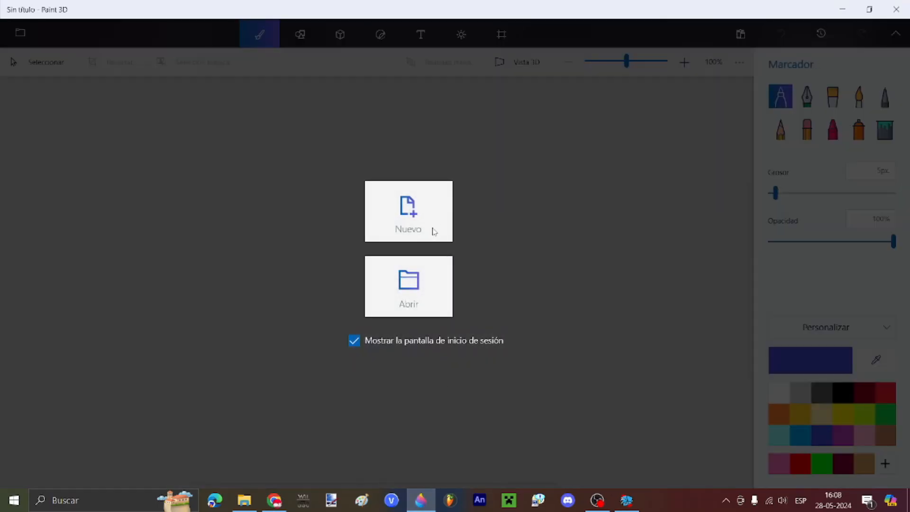
Step: Start a new blank project and draw a light-yellow 3D sphere head, enlarged and repositioned
left_click(432, 226)
left_click(328, 39)
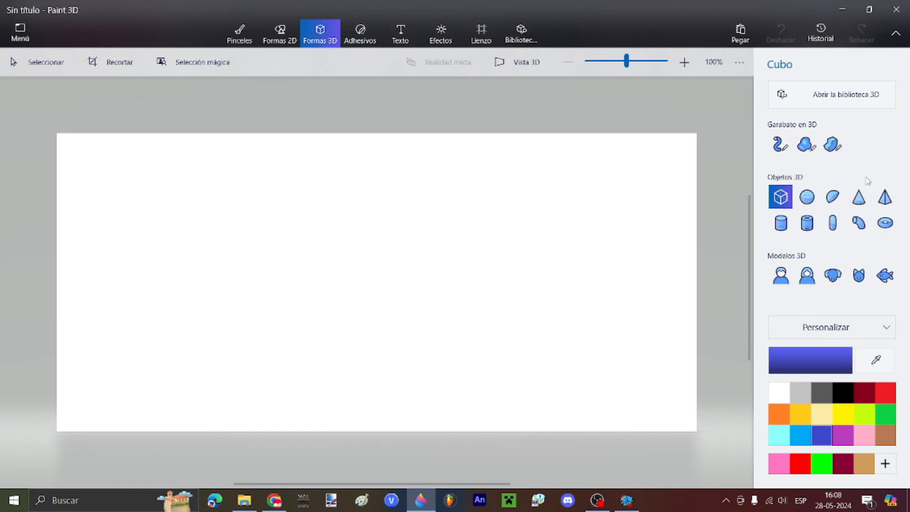
left_click(806, 196)
left_click(822, 413)
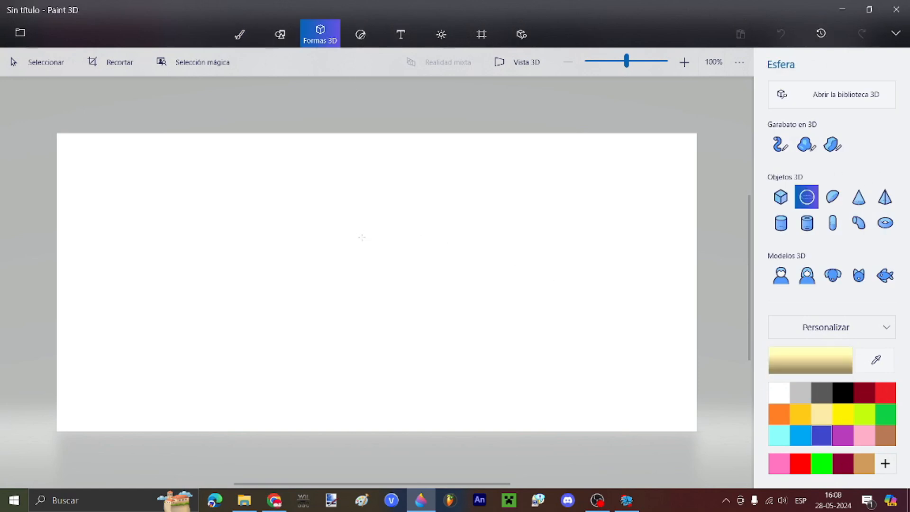
left_click_drag(362, 235, 387, 269)
left_click(409, 285)
left_click_drag(424, 306, 431, 313)
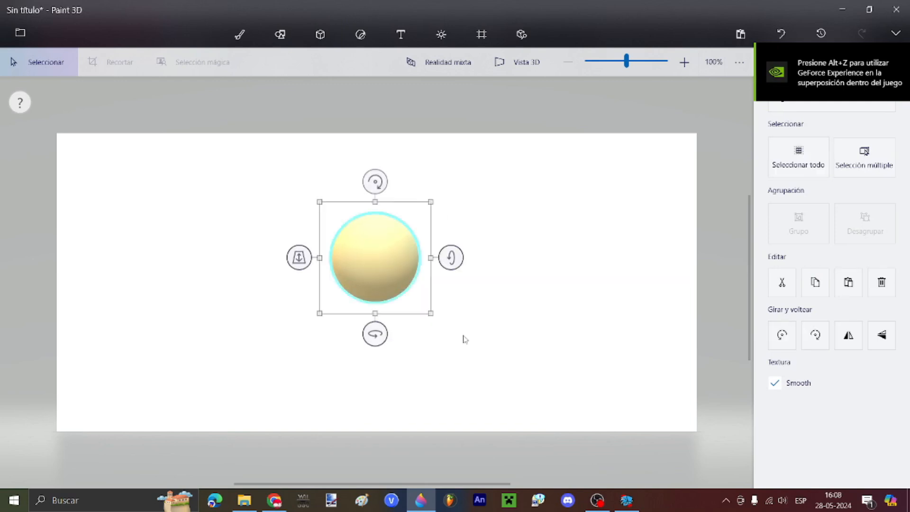
left_click(465, 340)
Step: Add a blue hat: a flat disc brim topped by a blue sphere crown
scroll(277, 217, "up", 2)
left_click(820, 441)
left_click_drag(303, 248, 581, 276)
left_click(320, 33)
left_click(806, 197)
left_click_drag(347, 182, 492, 302)
Step: Draw a blue cylinder body under the head and two matching cylinder legs
scroll(521, 101, "down", 1)
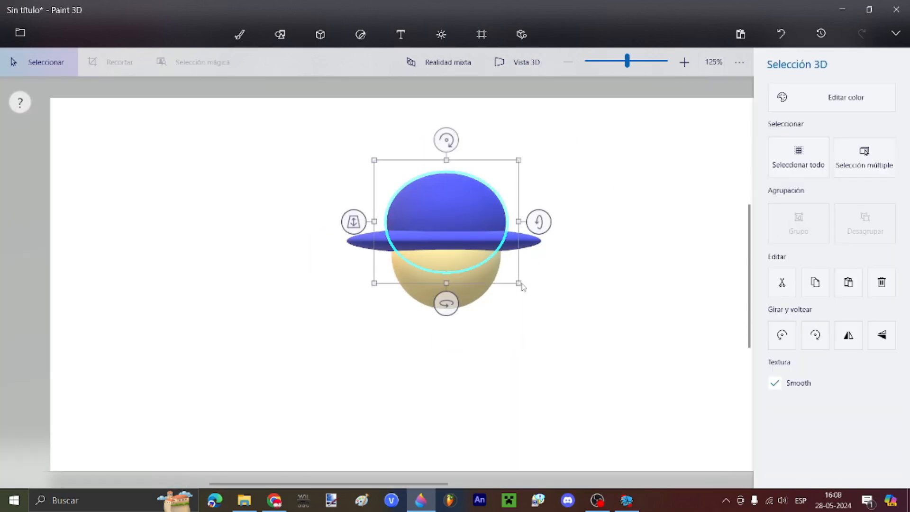
left_click(780, 223)
left_click_drag(405, 312, 491, 403)
left_click_drag(467, 318, 504, 427)
key("ctrl+c")
key("ctrl+v")
Step: Make the canvas background transparent
scroll(341, 296, "down", 2)
left_click(482, 34)
left_click(239, 34)
scroll(699, 145, "up", 2)
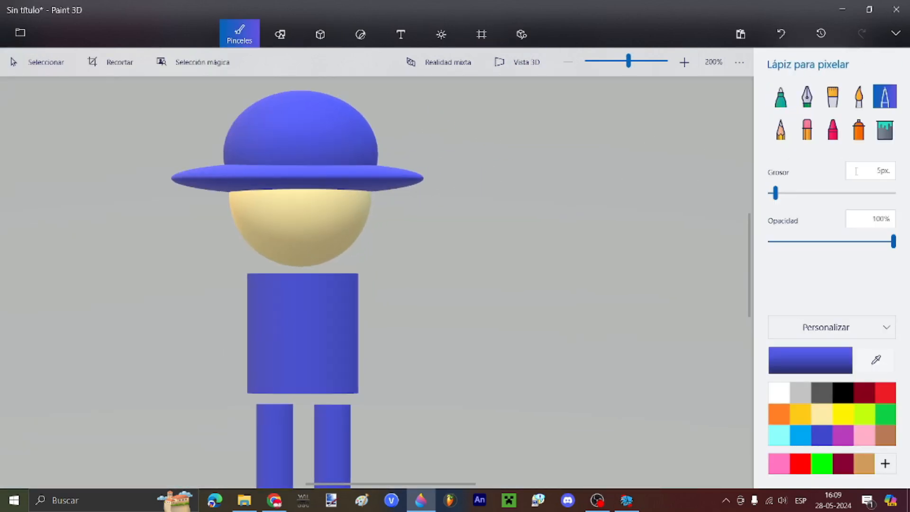
Step: Draw black eye circles, pupils and a wavy mouth, then fill the eyes white
left_click(842, 413)
left_click(843, 392)
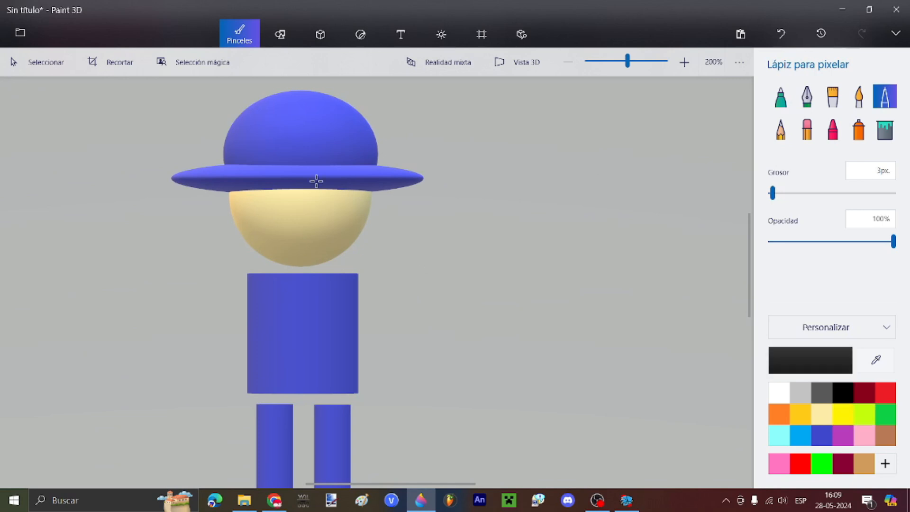
scroll(315, 178, "down", 2)
scroll(546, 208, "up", 5)
left_click_drag(241, 168, 244, 167)
left_click_drag(487, 140, 479, 137)
left_click_drag(161, 259, 499, 263)
left_click(884, 129)
left_click(779, 393)
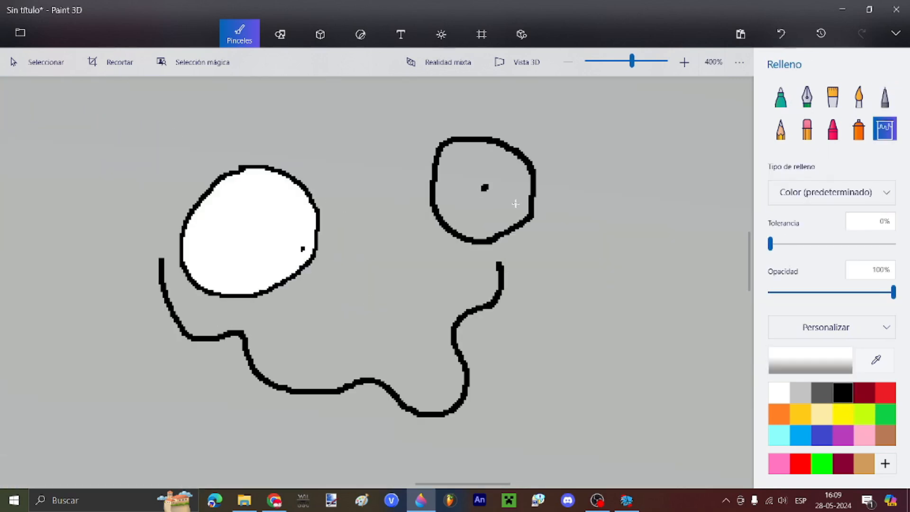
left_click(515, 204)
scroll(570, 182, "down", 5)
scroll(590, 179, "down", 1)
Step: Select the face doodle, convert it to a 3D object and move it left of the figure
left_click(320, 34)
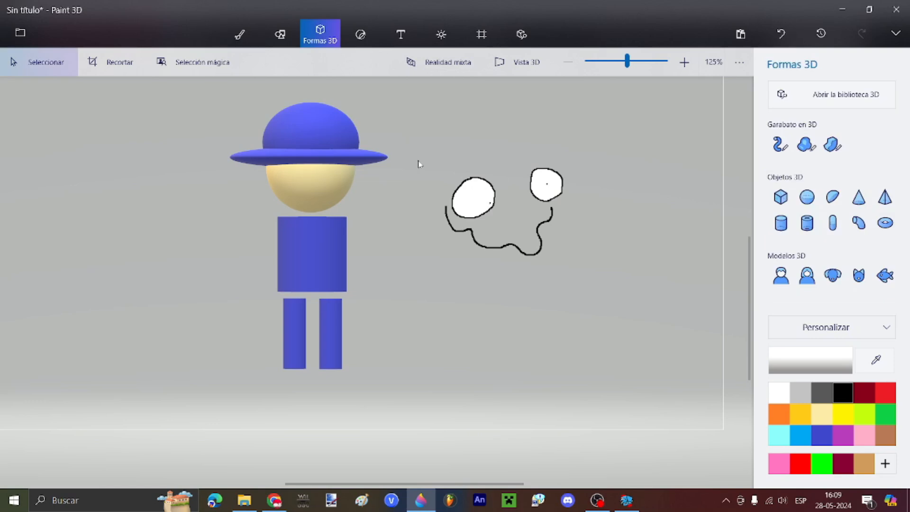
mouse_move(423, 161)
left_mouse_down()
mouse_move(566, 263)
mouse_move(213, 305)
mouse_move(81, 309)
mouse_move(162, 283)
left_mouse_up()
left_click(797, 196)
left_click(239, 34)
Step: Draw an extra black freehand loop with the pixel pen
left_click(884, 96)
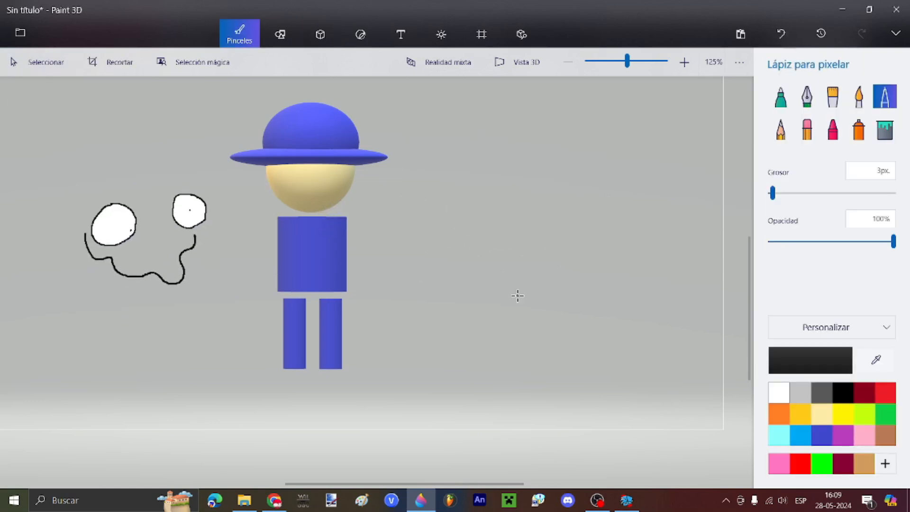
scroll(538, 164, "up", 4)
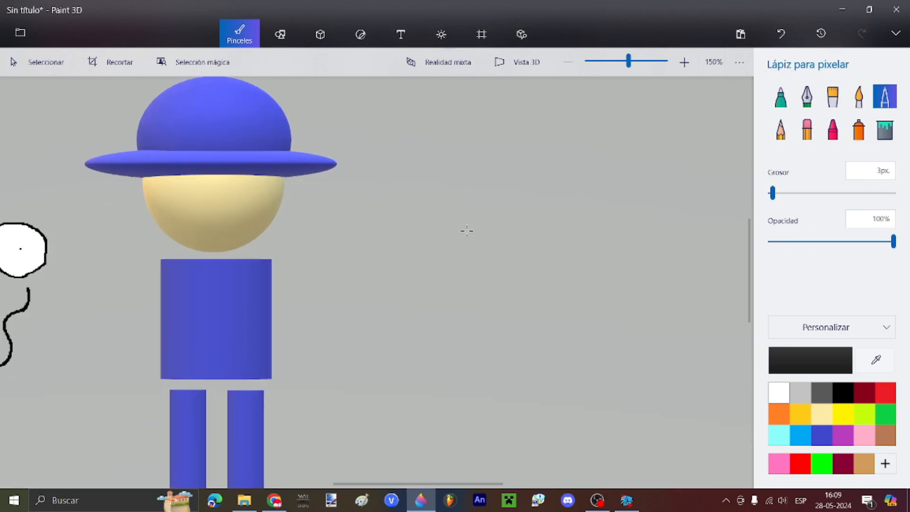
left_click_drag(416, 180, 419, 179)
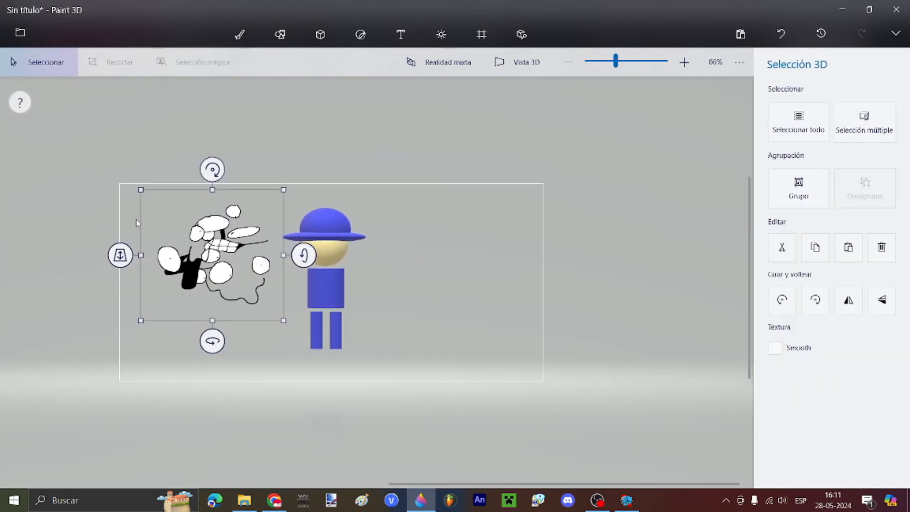
Step: Move the face doodle further left and shrink the canvas to 571 × 562 px
scroll(137, 223, "up", 1)
left_click_drag(236, 272, 97, 274)
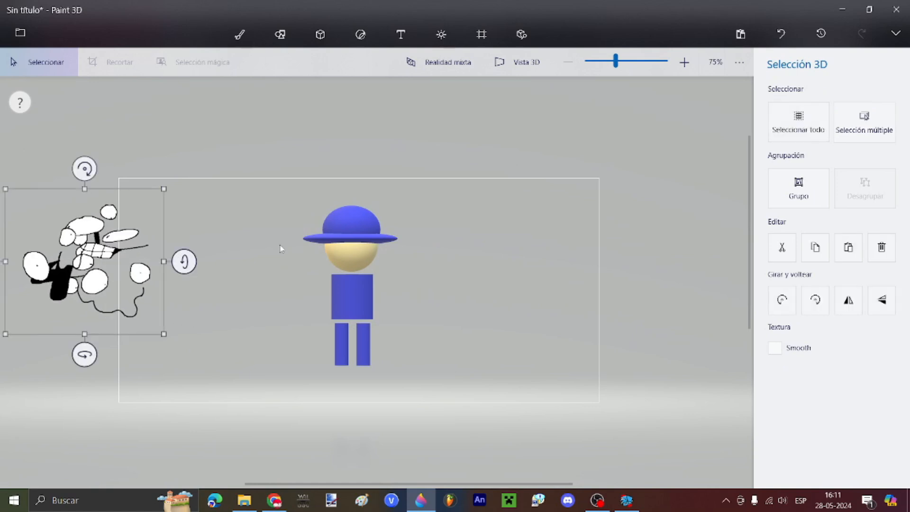
left_click(282, 248)
left_click(482, 34)
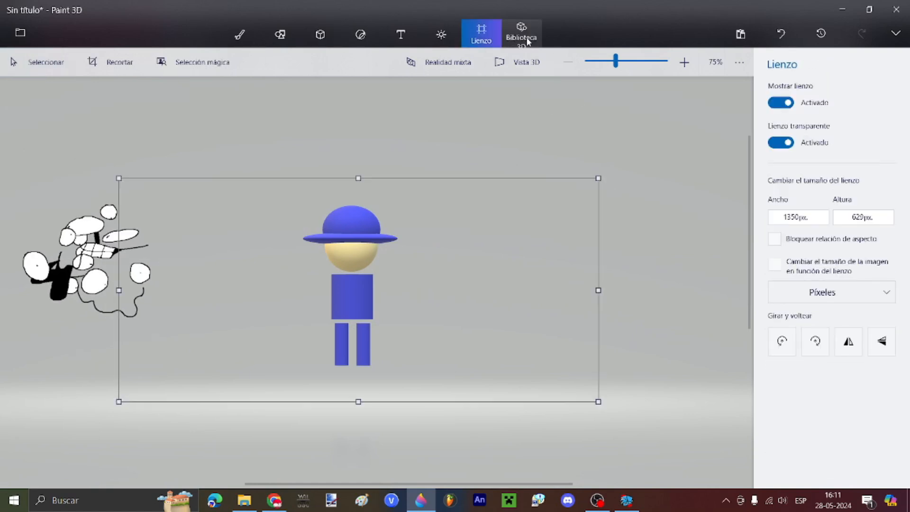
left_click_drag(606, 173, 323, 200)
Step: Select all the figure's 3D parts and nudge them right and down inside the canvas
left_click_drag(520, 395, 257, 136)
scroll(310, 291, "up", 2)
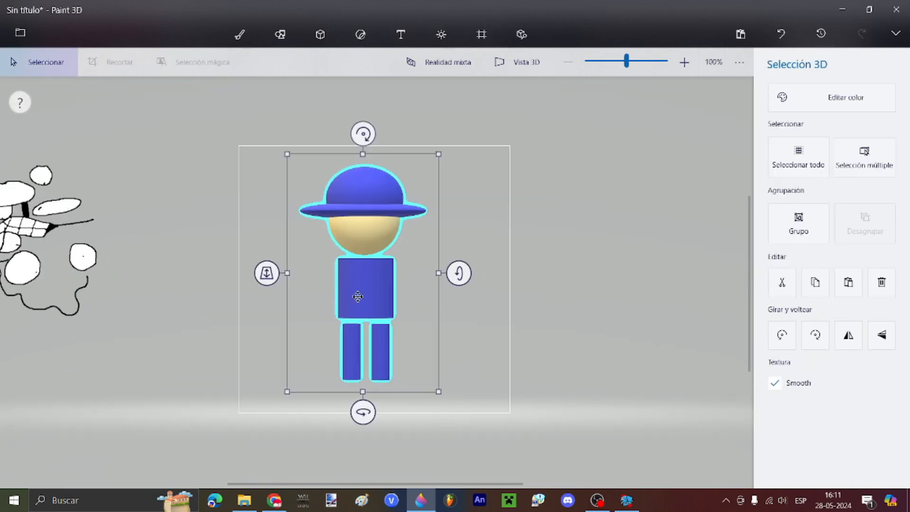
left_click_drag(357, 296, 372, 311)
left_click(440, 441)
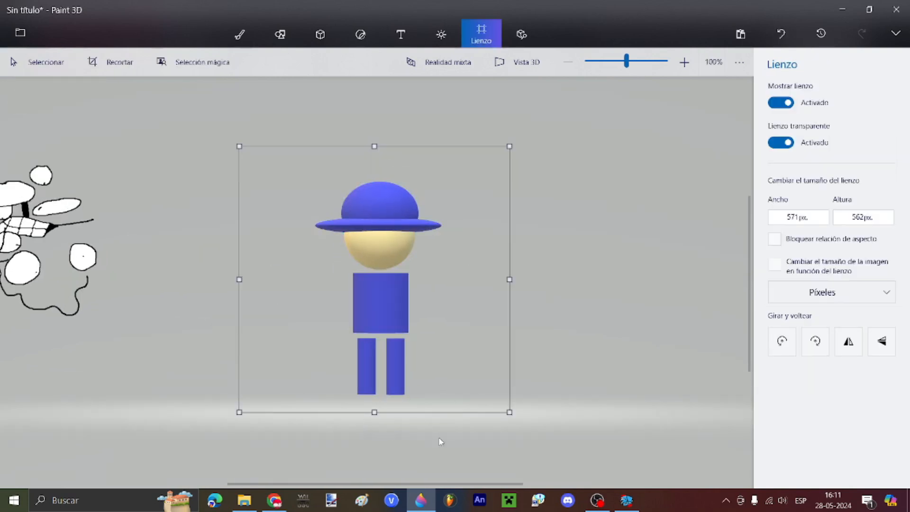
scroll(567, 290, "down", 1)
scroll(467, 218, "up", 1)
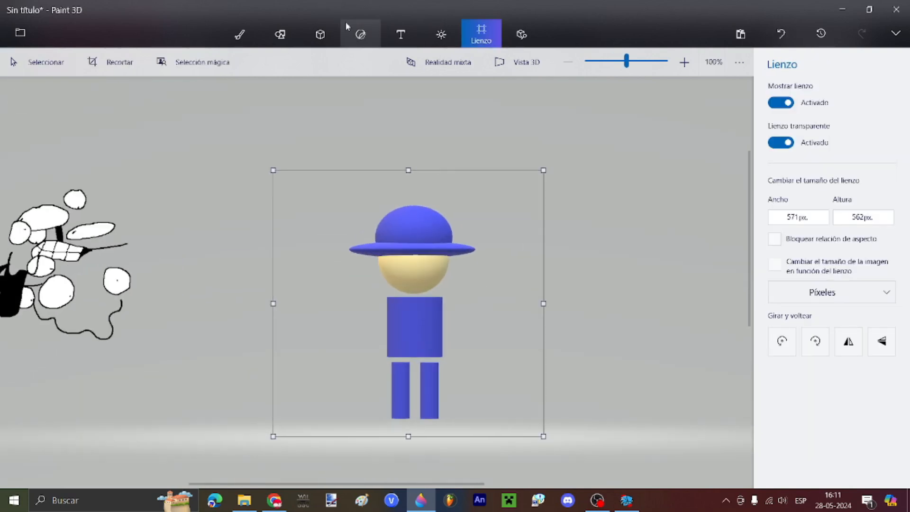
Step: Return to the 3D shapes panel and scroll through its options
left_click(331, 29)
scroll(463, 146, "down", 1)
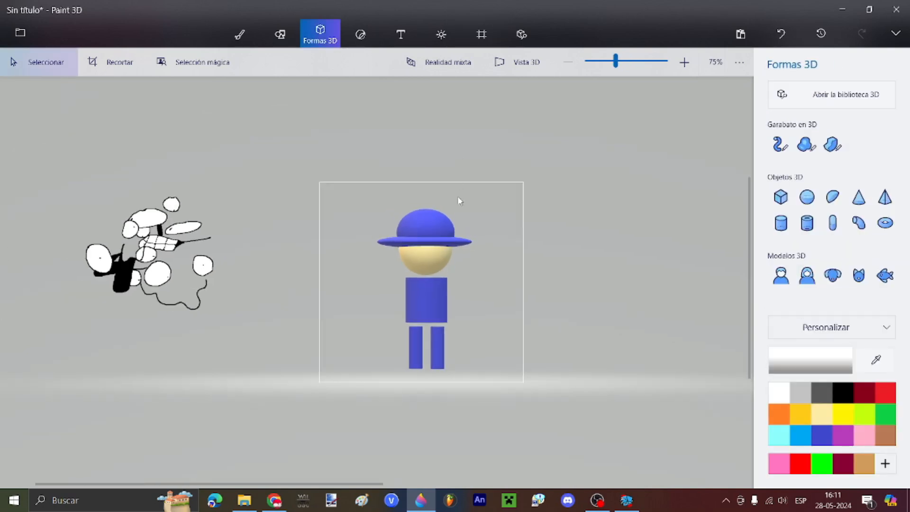
scroll(464, 211, "up", 1)
scroll(488, 397, "up", 1)
scroll(512, 362, "down", 1)
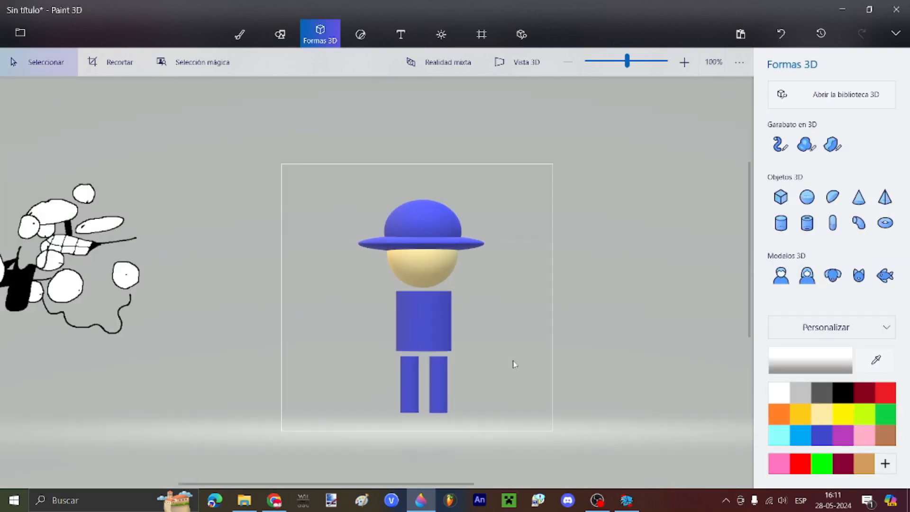
scroll(469, 389, "up", 1)
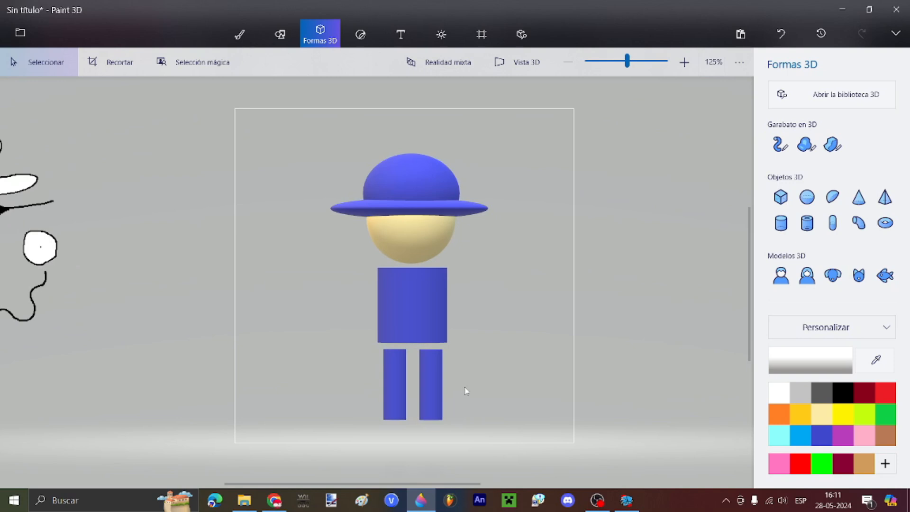
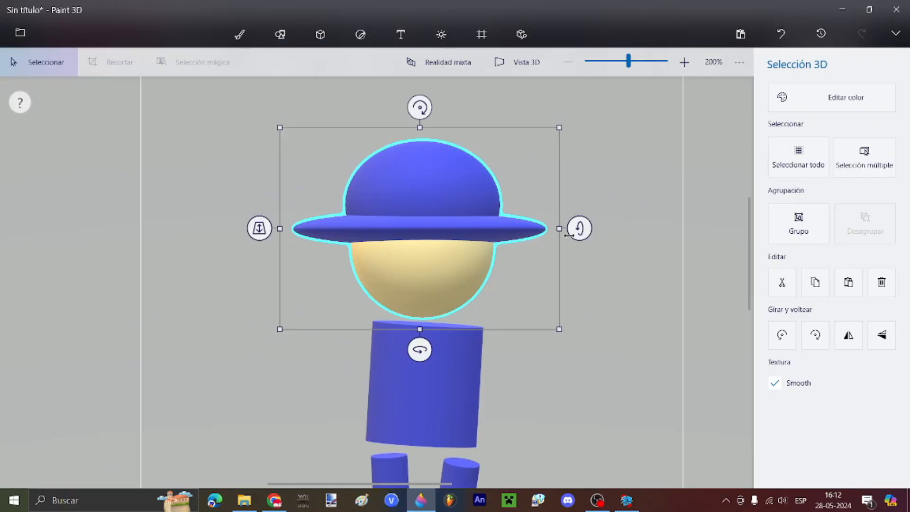
Step: Redo, then set the doodled eyes-and-mouth face on the head, pushed forward and shrunk to fit
left_click(654, 226)
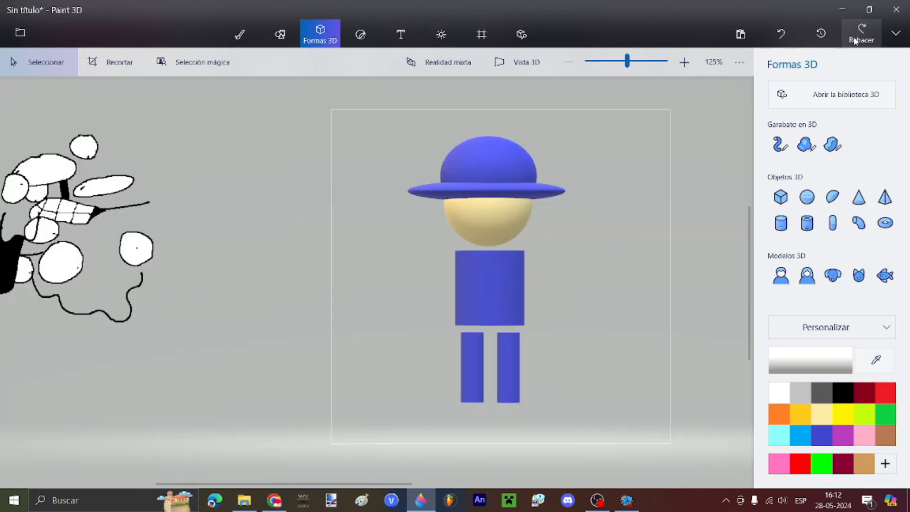
left_click(862, 34)
mouse_move(139, 263)
left_mouse_down()
mouse_move(315, 256)
mouse_move(589, 211)
left_mouse_up()
left_click_drag(394, 229, 392, 281)
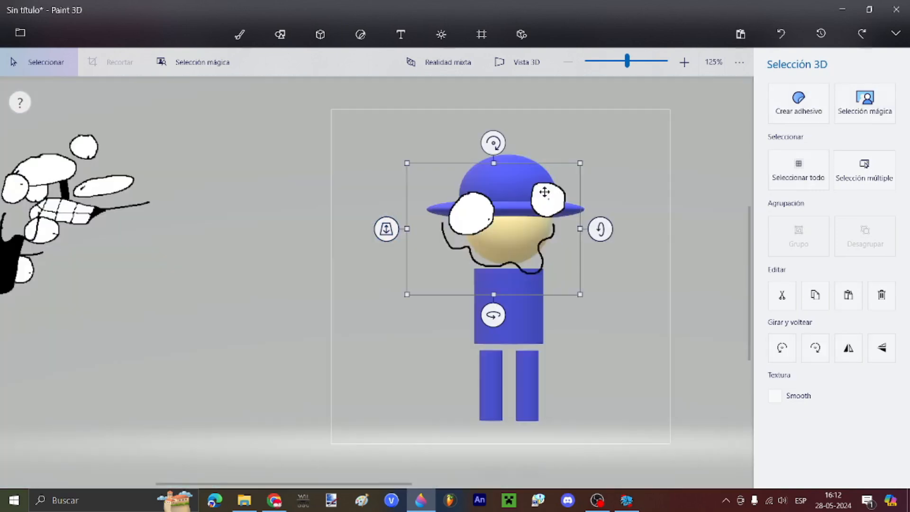
left_click_drag(577, 165, 529, 199)
left_click_drag(504, 240, 537, 222)
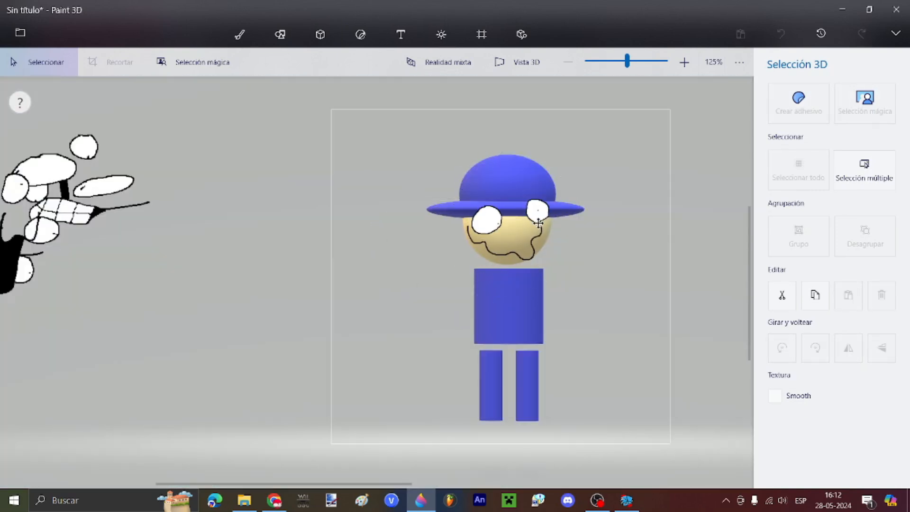
left_click(638, 248)
scroll(614, 230, "up", 1)
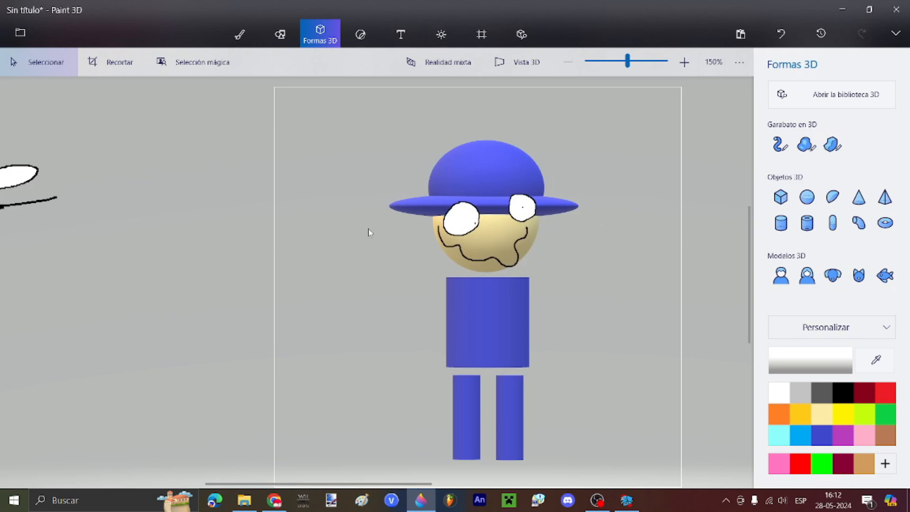
Step: Save a copy of the figure as a PNG image, overwriting 1.png
left_click(20, 32)
left_click(94, 182)
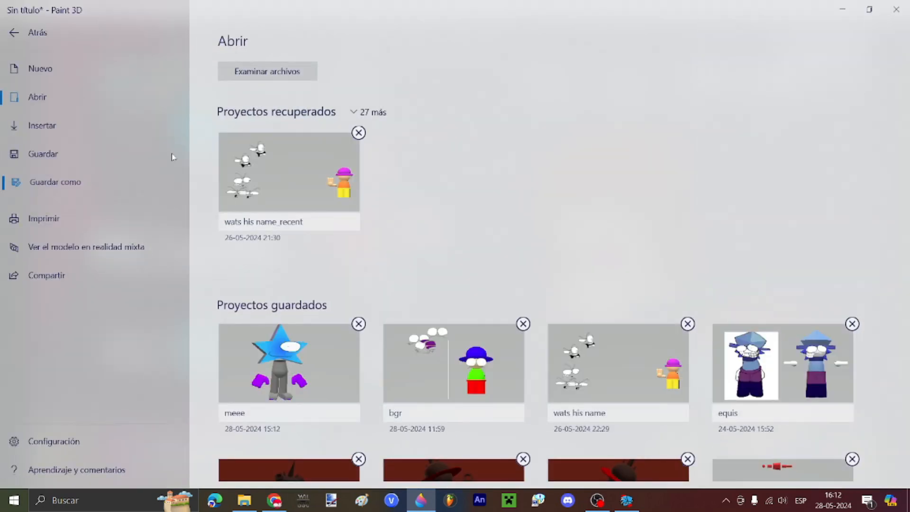
left_click(271, 138)
left_click(800, 434)
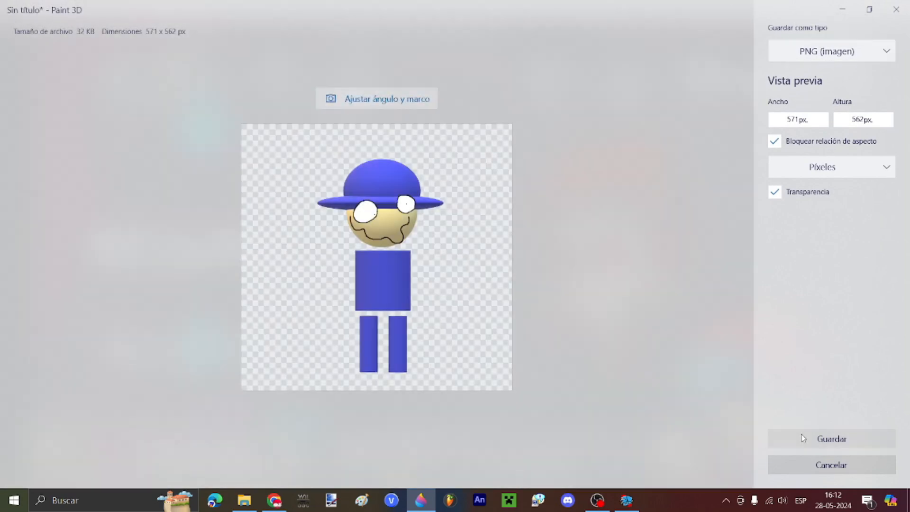
left_click(300, 201)
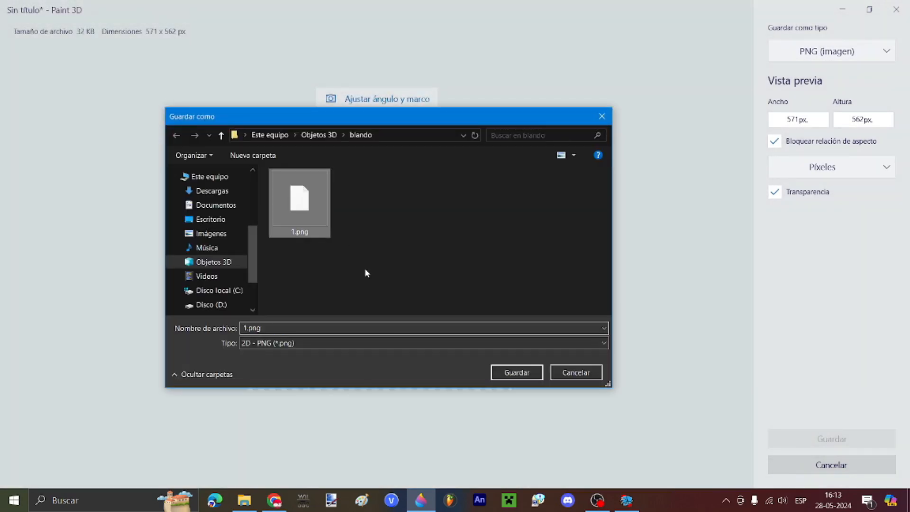
left_click(517, 373)
left_click(491, 256)
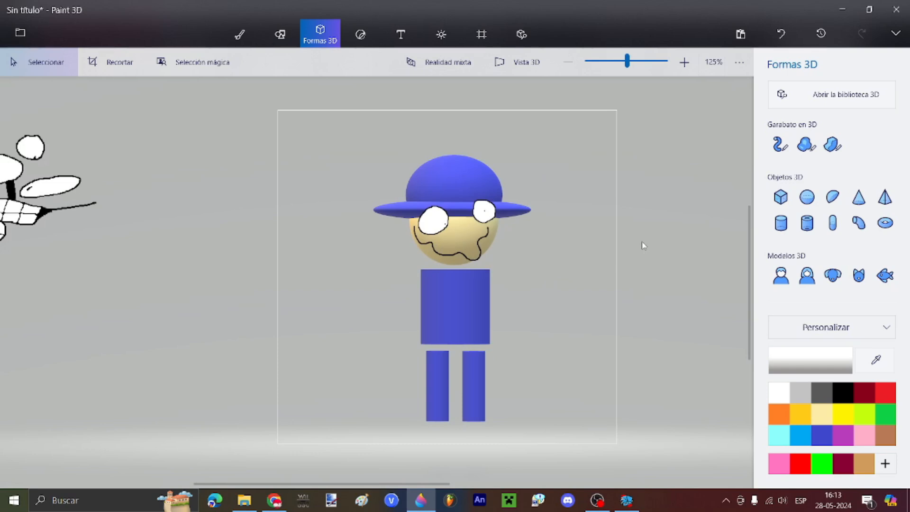
Step: Tilt and rotate the figure's left and right legs into a slanted stance
scroll(498, 283, "up", 2)
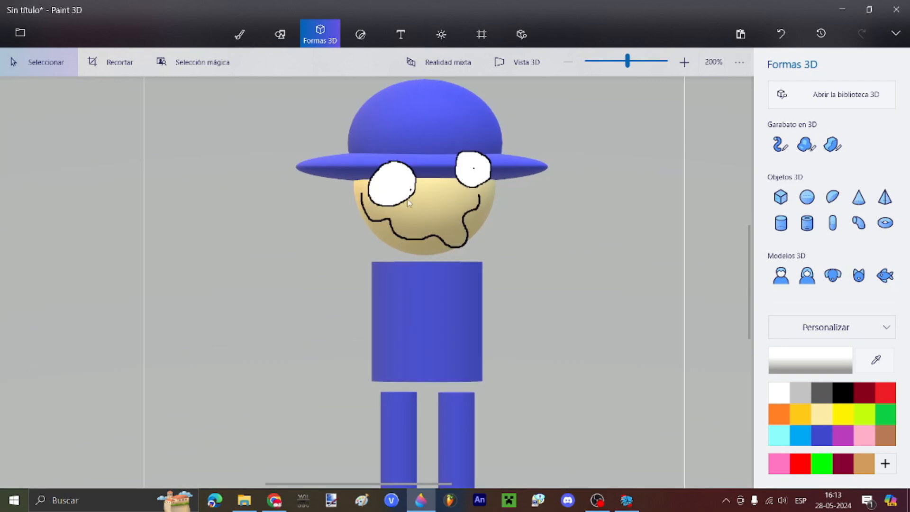
scroll(410, 200, "down", 1)
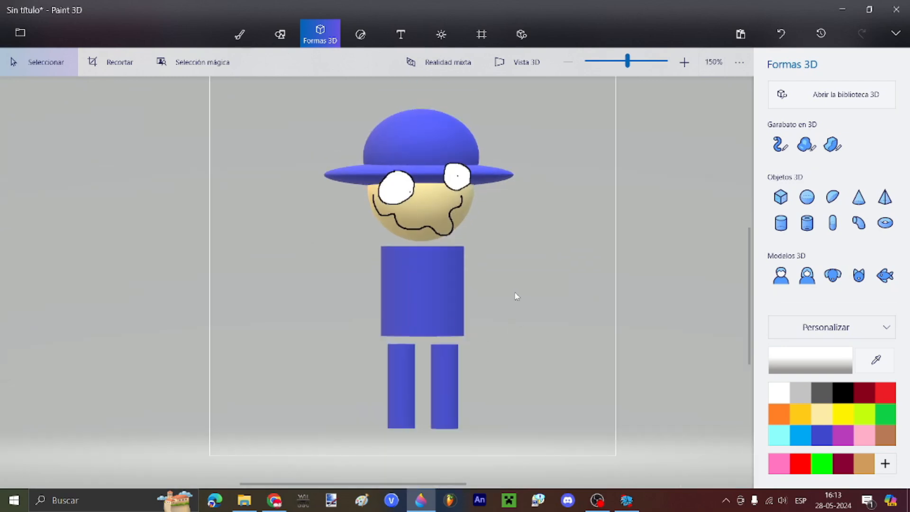
left_click(406, 381)
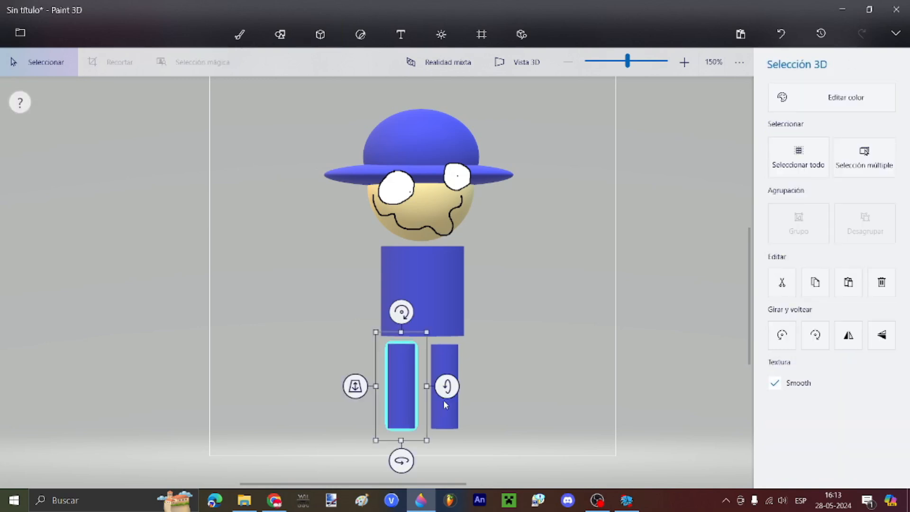
scroll(445, 384, "up", 3)
left_click_drag(434, 365, 428, 368)
left_click_drag(372, 249, 368, 248)
left_click(458, 332)
left_click_drag(518, 368, 518, 376)
left_click_drag(458, 245, 471, 293)
Step: Tilt the figure's torso sideways
left_click(464, 236)
scroll(494, 410, "down", 1)
scroll(493, 410, "down", 3)
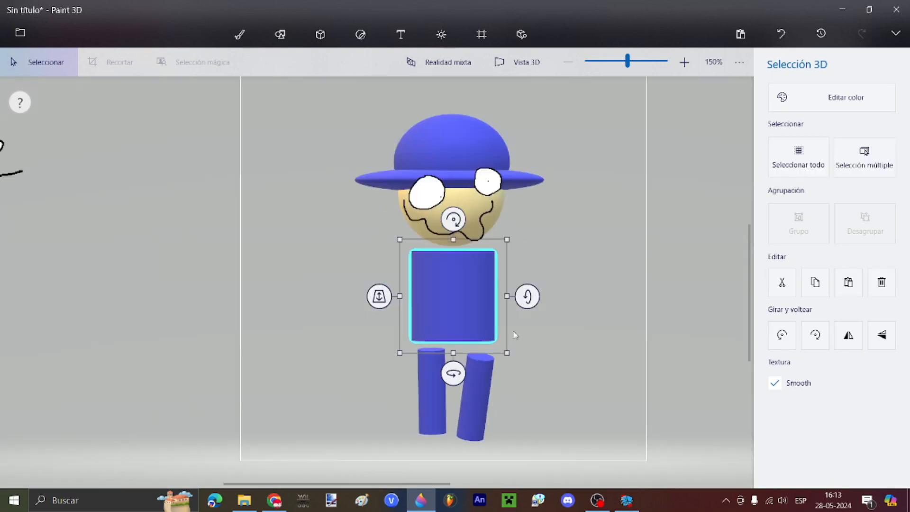
scroll(521, 326, "up", 1)
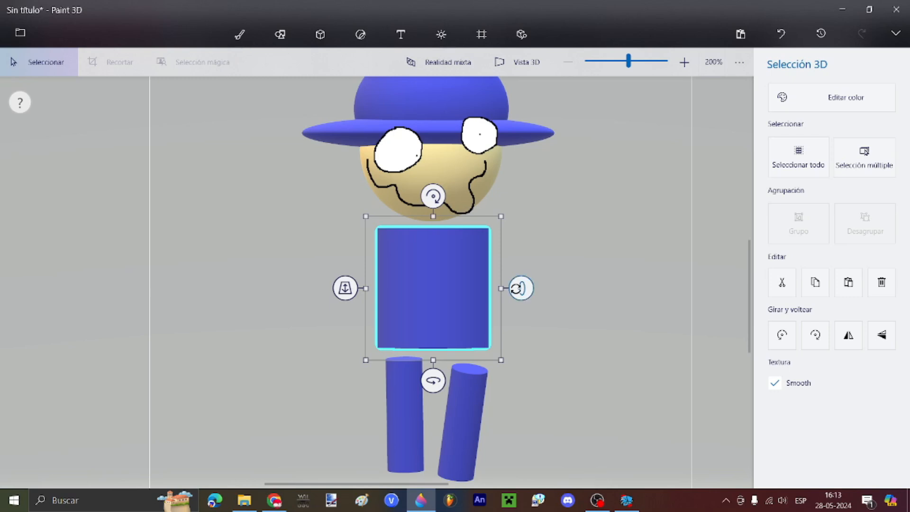
left_click_drag(521, 288, 517, 300)
Step: Select the head and hat and bring up the save-a-copy format choices
scroll(613, 313, "down", 2)
left_click(526, 201)
left_click(19, 33)
left_click(74, 180)
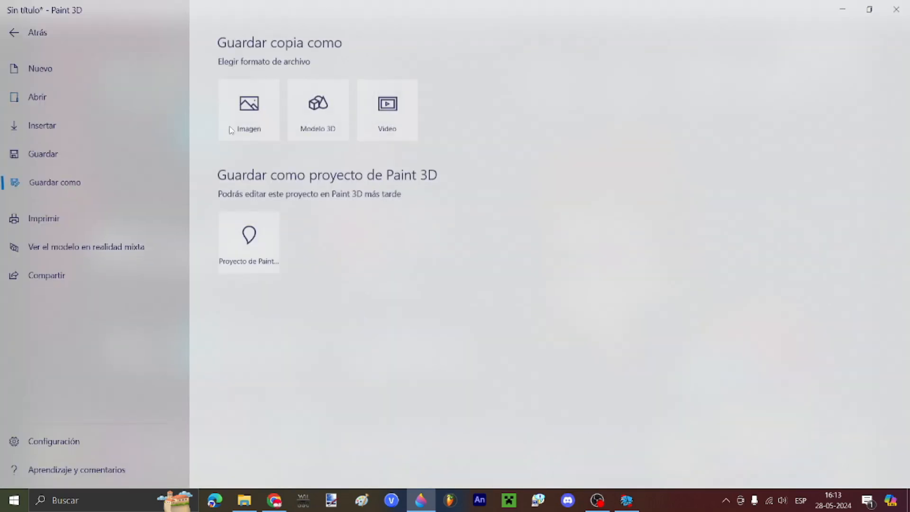
Step: Back out of the image export and swing the lower leg outward to about -16°
left_click(236, 127)
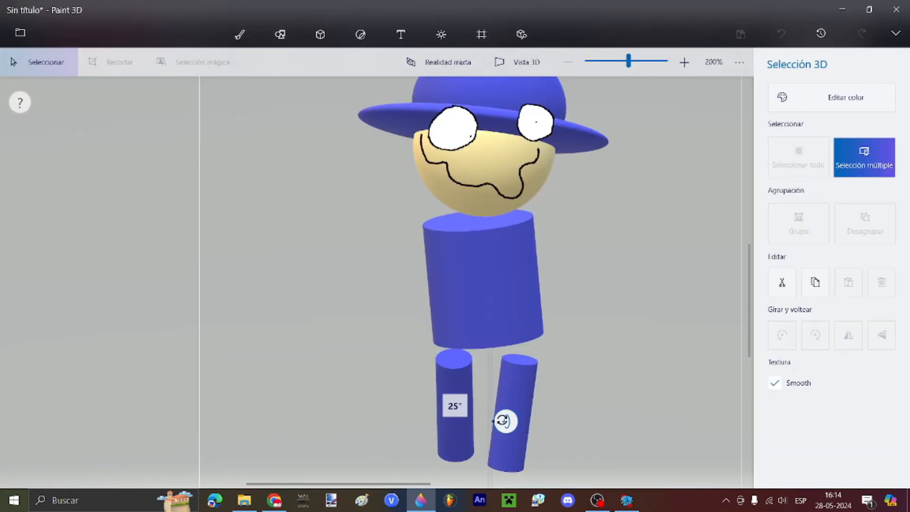
left_click_drag(503, 421, 605, 426)
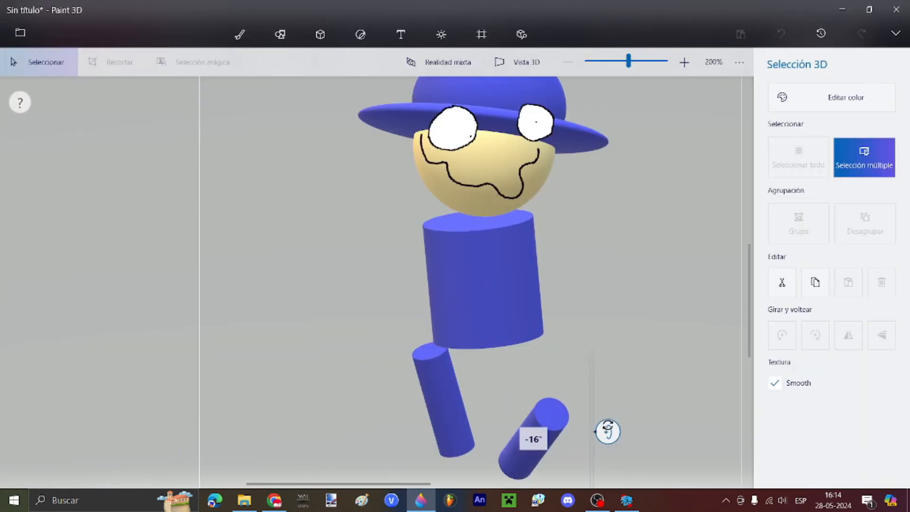
Step: Rewind the edit history to the upright, faceless figure and select the grimacing face drawing
left_click(622, 302)
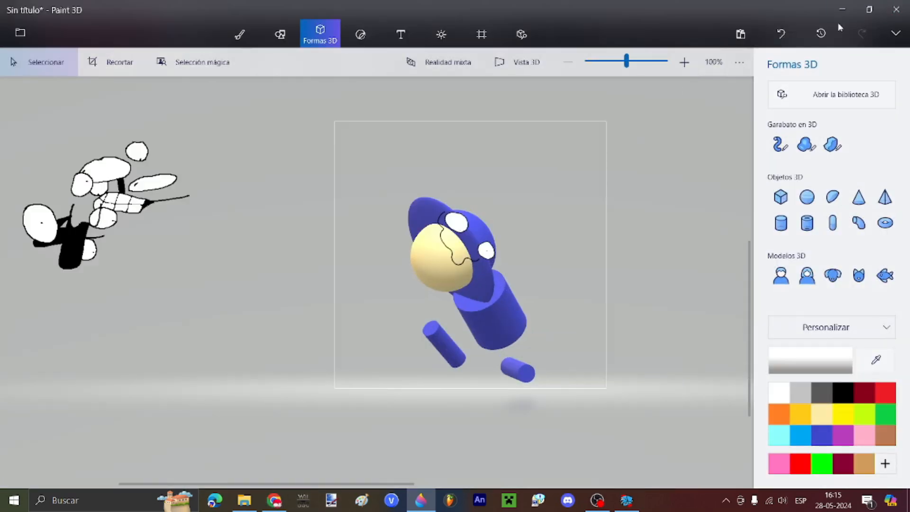
left_click(821, 32)
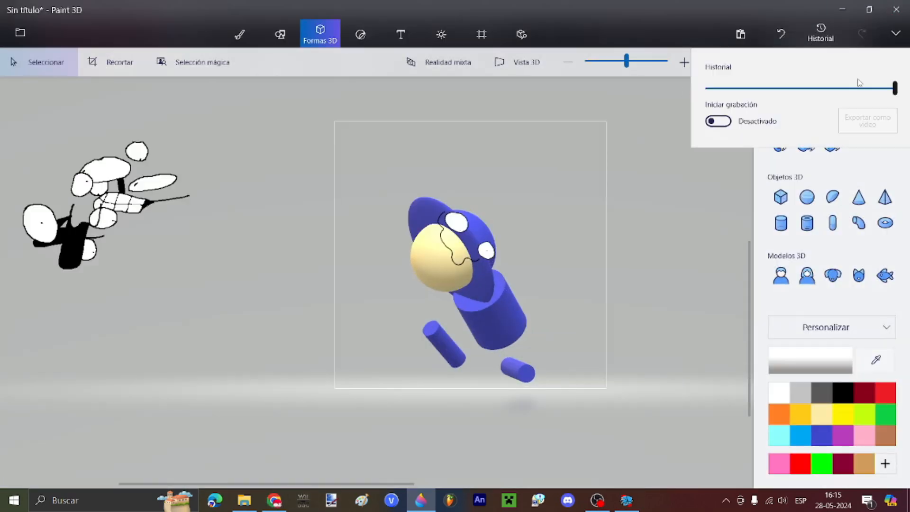
left_click_drag(894, 88, 867, 99)
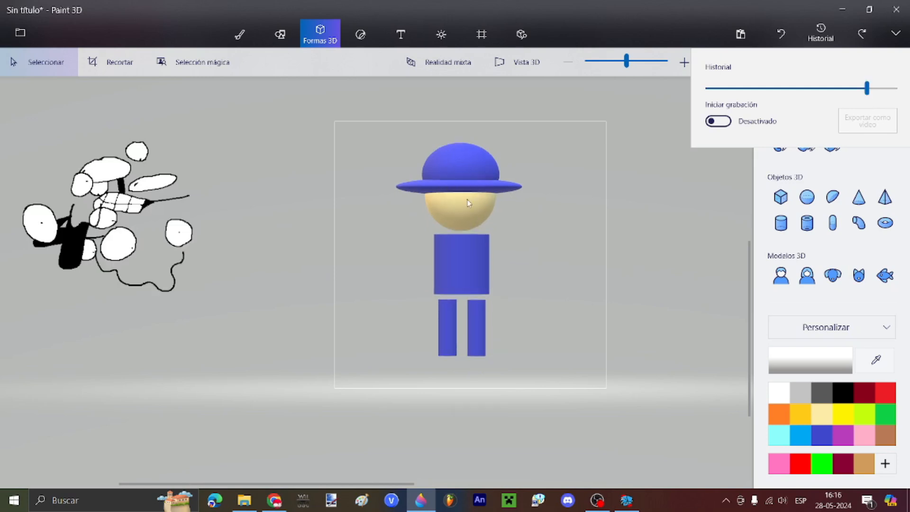
left_click(290, 200)
left_click(113, 181)
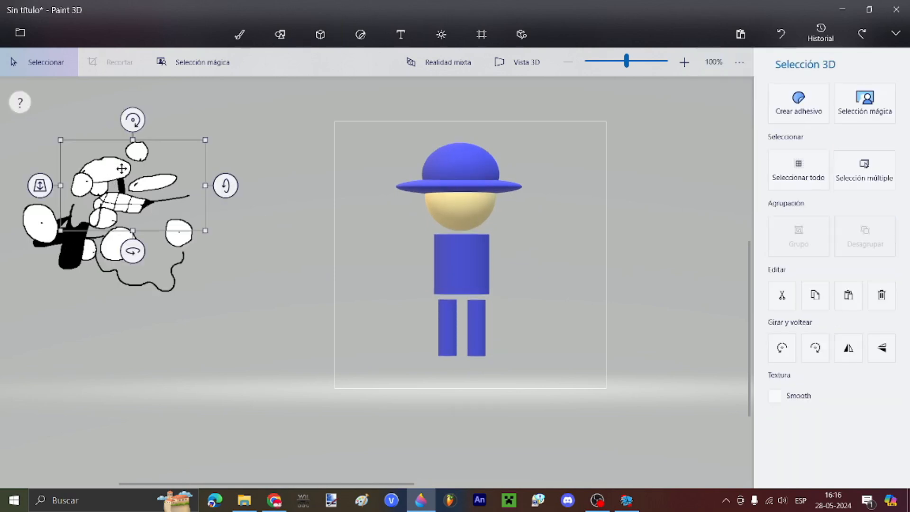
Step: Place the grimacing face on the figure's head in front of it, then select the arm
mouse_move(180, 213)
left_mouse_down()
mouse_move(176, 238)
mouse_move(511, 217)
mouse_move(497, 196)
left_mouse_up()
mouse_move(347, 199)
left_mouse_down()
mouse_move(343, 236)
mouse_move(349, 197)
left_mouse_up()
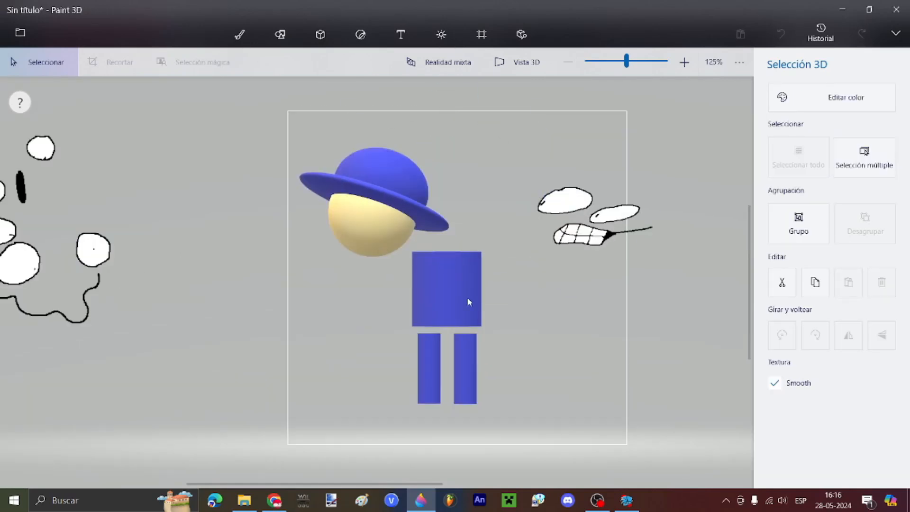
left_click(427, 360)
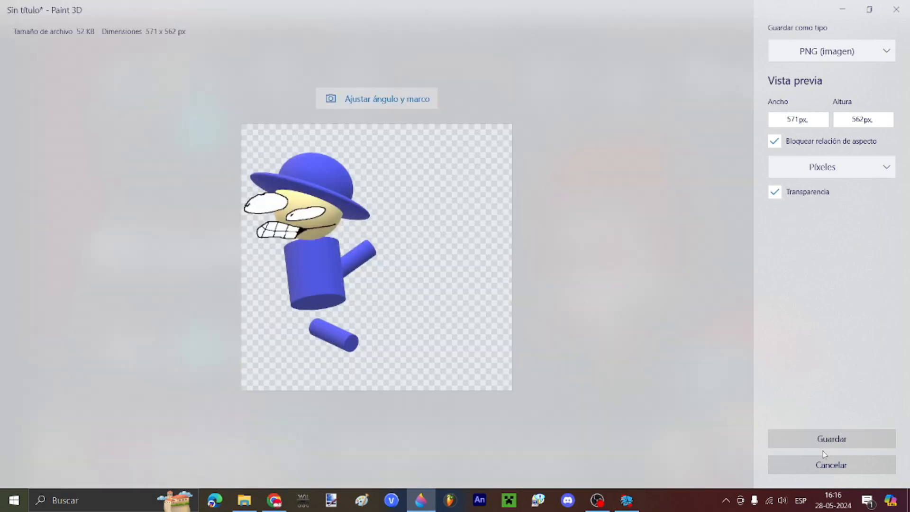
Step: Save the grimacing, arm-raised pose as the PNG image left1
left_click(833, 438)
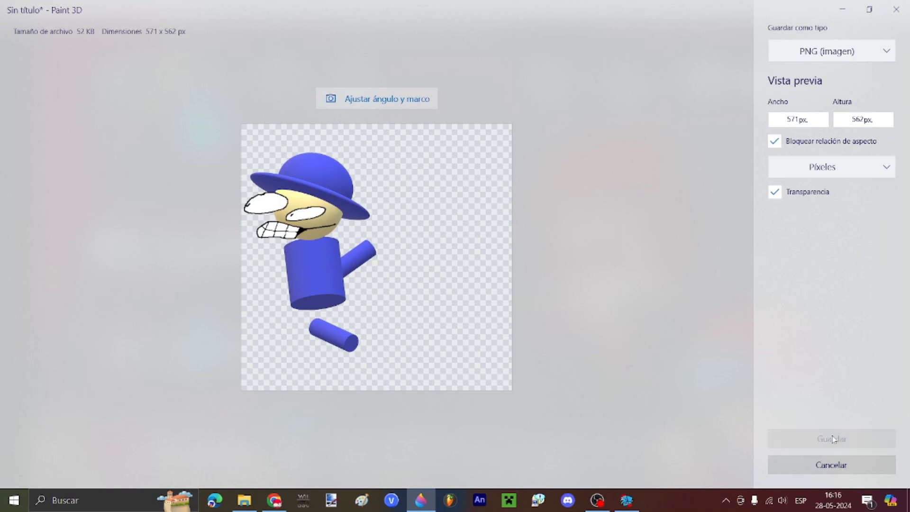
type("left1")
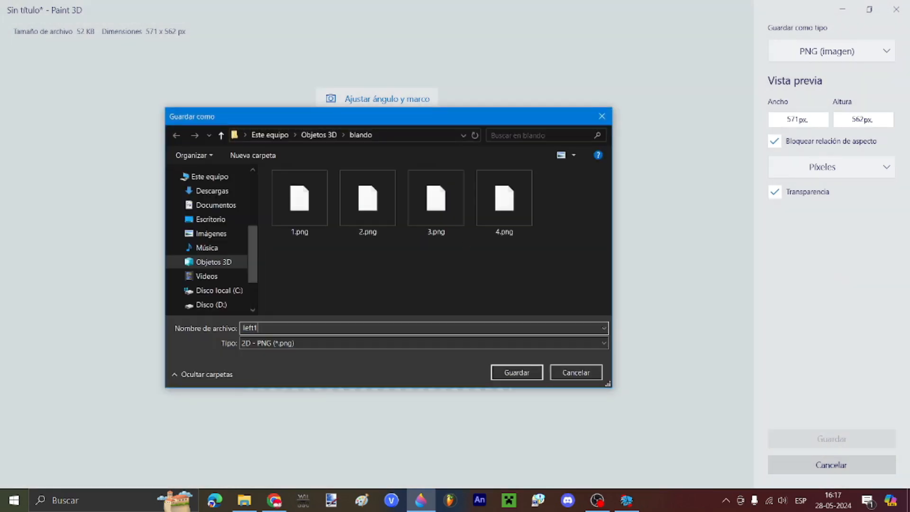
key("Return")
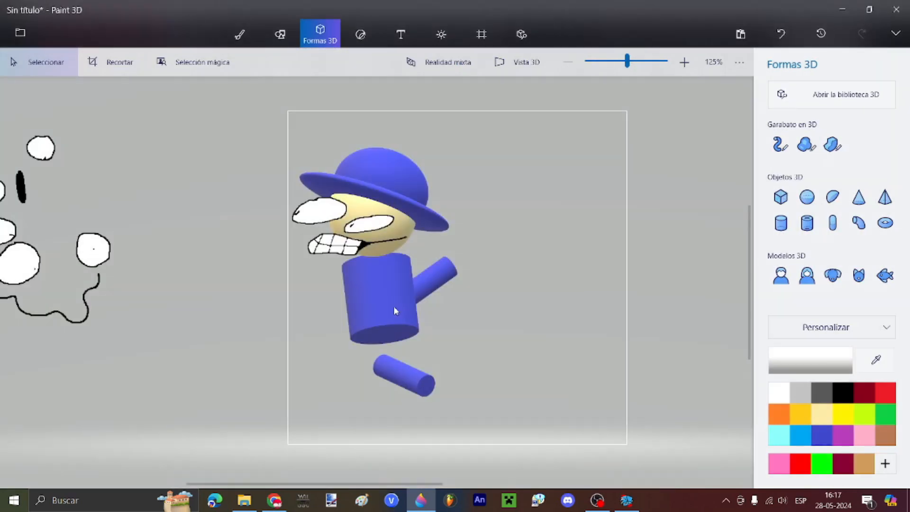
Step: Rotate the lower limb, shift the torso up-right, and swing the upper arm to about -29°
left_click(393, 306)
scroll(416, 389, "up", 1)
left_click(416, 389)
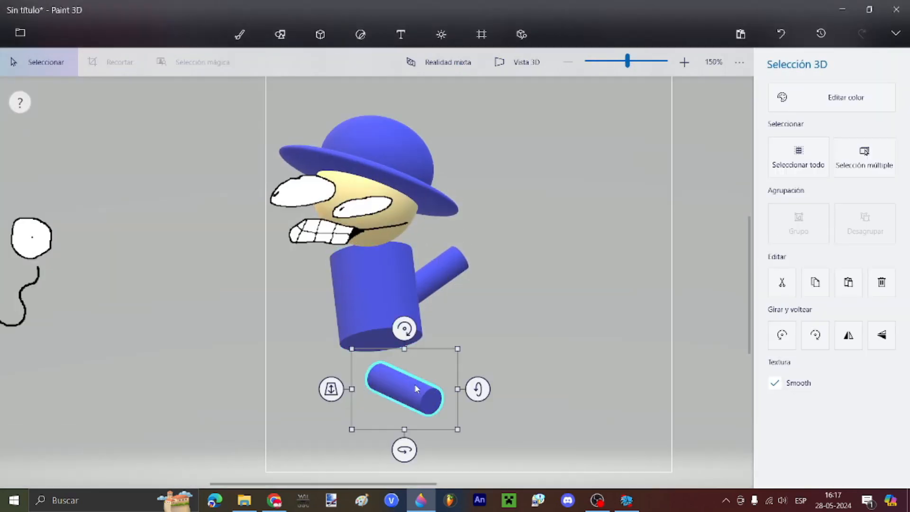
left_click_drag(478, 389, 481, 397)
left_click_drag(404, 318, 429, 325)
left_click(385, 276)
left_click_drag(384, 275, 479, 293)
left_click_drag(454, 241, 471, 328)
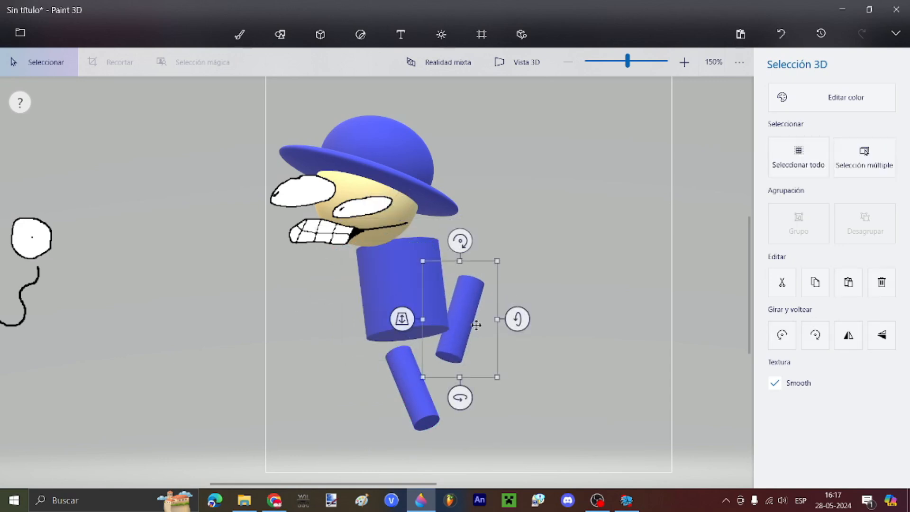
Step: Move the head pieces right and tilt the head and hat slightly
left_click_drag(197, 318, 660, 72)
left_click_drag(389, 168, 414, 167)
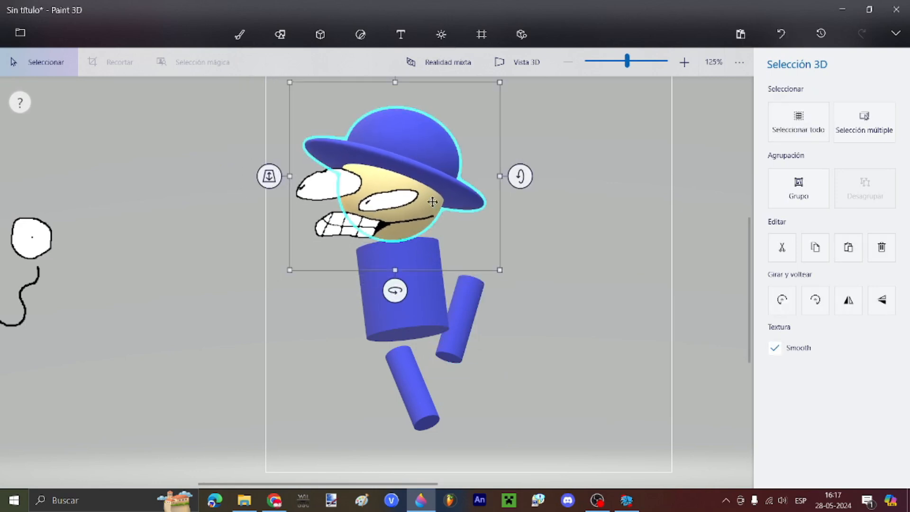
left_click(410, 178)
left_click(431, 157, "ctrl")
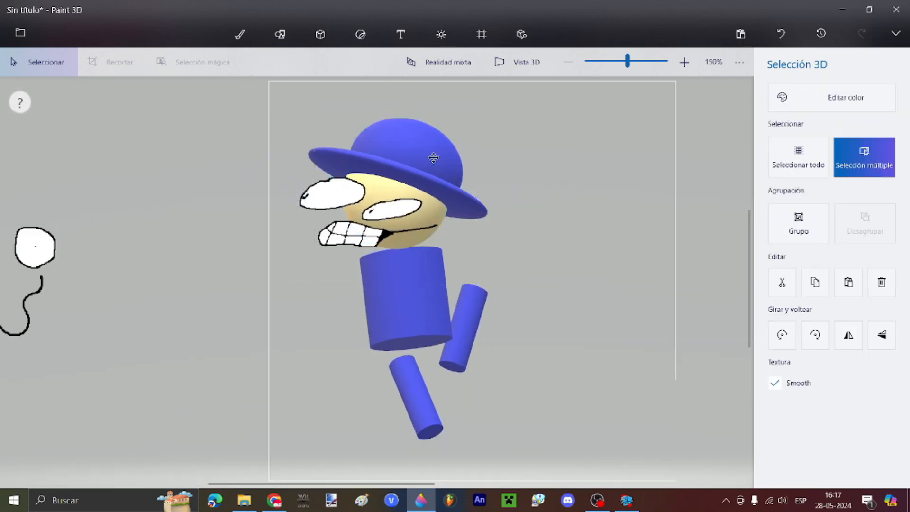
left_click_drag(528, 184, 529, 190)
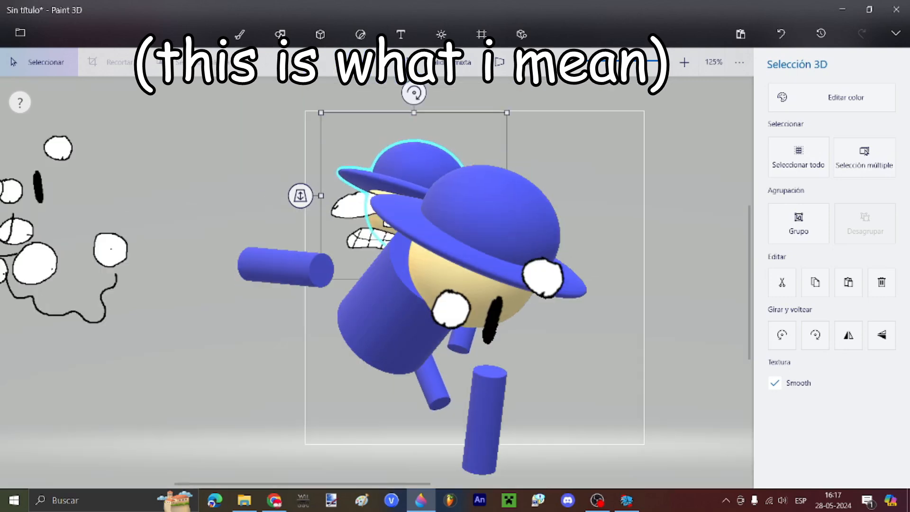
mouse_move(409, 91)
left_mouse_down()
mouse_move(400, 91)
mouse_move(412, 96)
left_mouse_up()
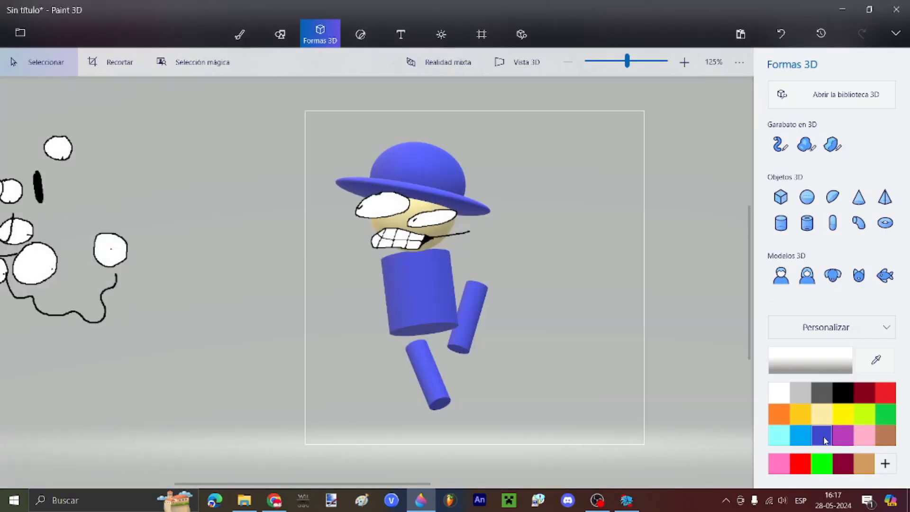
Step: Re-angle the lower leg, arm and body cylinders by a few degrees, the body about 2°
scroll(447, 404, "up", 1)
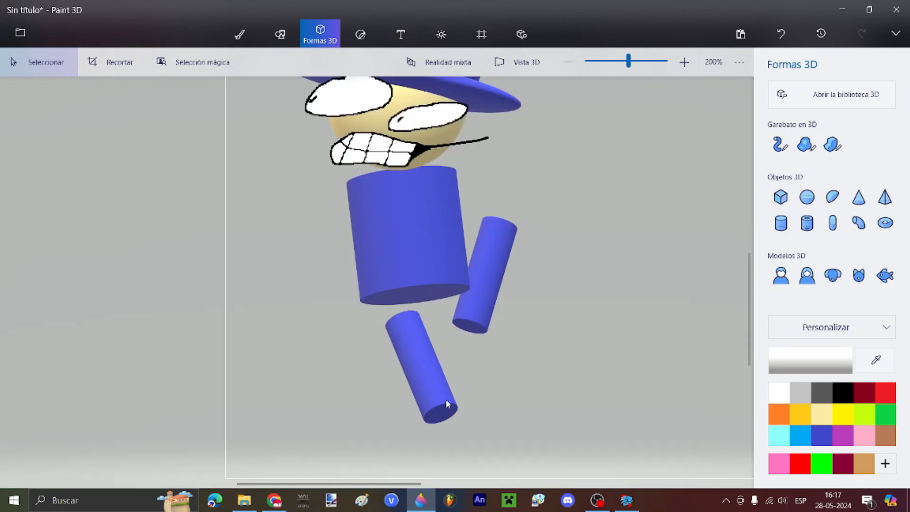
left_click(447, 403)
left_click_drag(495, 365, 496, 367)
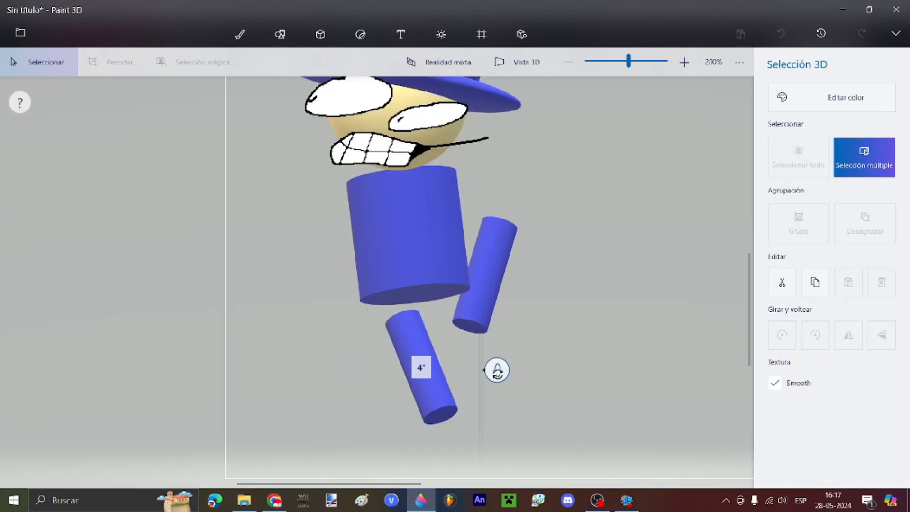
left_click_drag(420, 272, 429, 277)
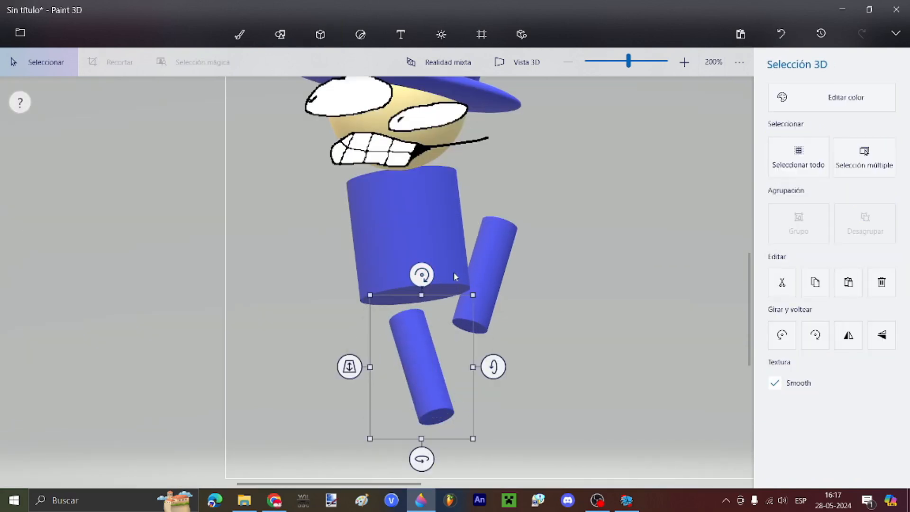
left_click(488, 268)
left_click_drag(551, 276, 552, 277)
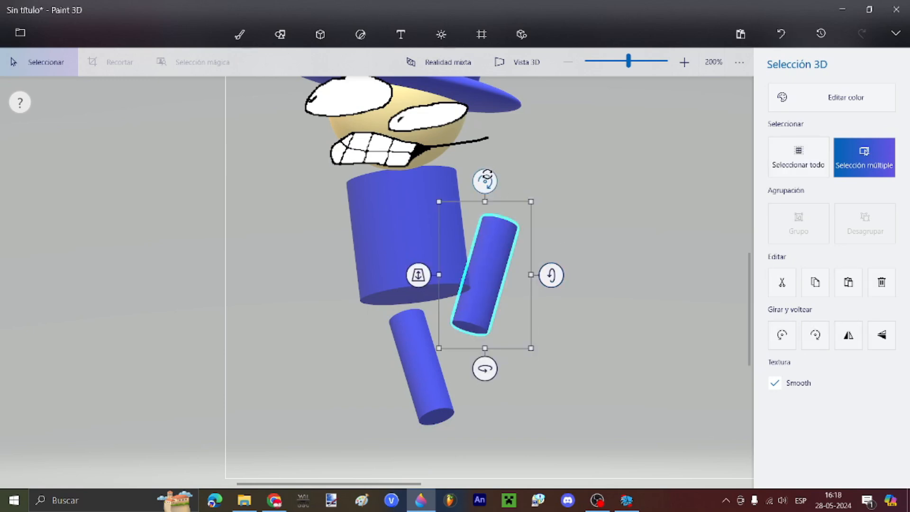
left_click_drag(485, 181, 480, 182)
mouse_move(494, 225)
left_mouse_down()
mouse_move(495, 238)
mouse_move(502, 230)
left_mouse_up()
left_click(419, 196)
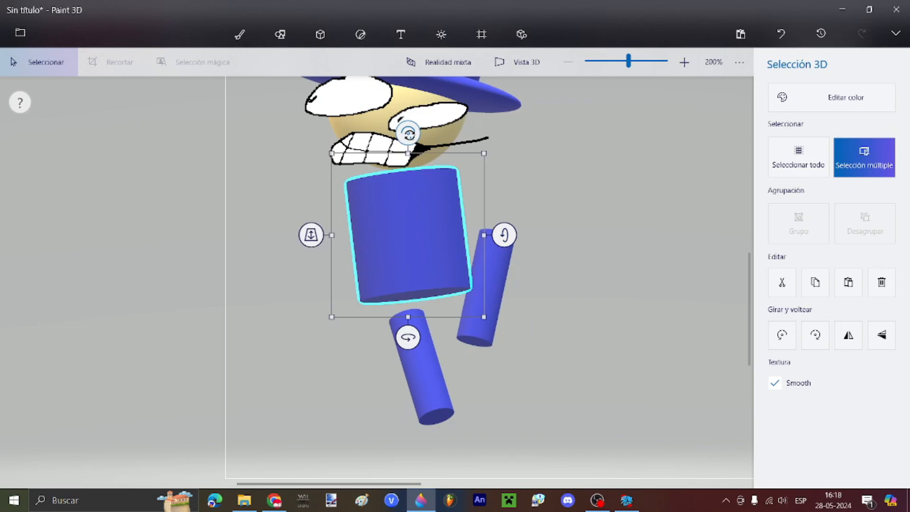
left_click_drag(408, 133, 412, 132)
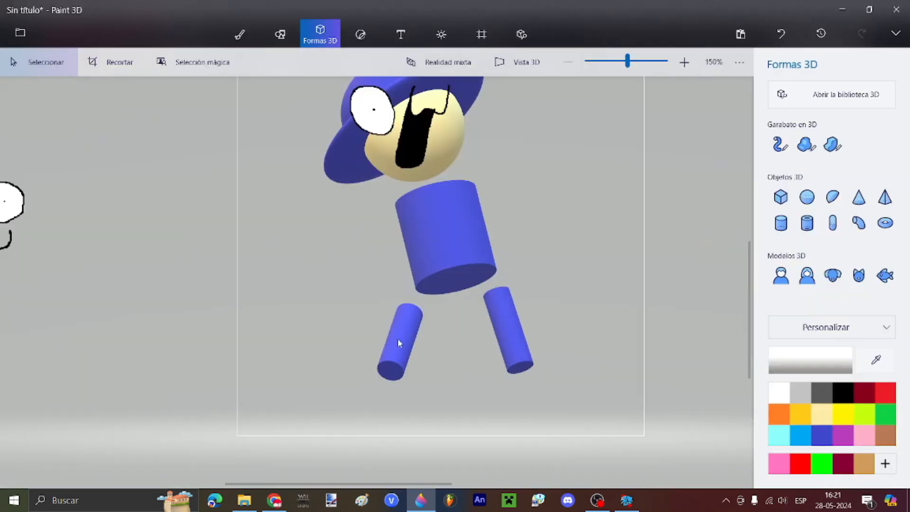
Step: Finish the pose PNG export, then close Paint 3D, discarding clipboard data and the unsaved project
left_click(400, 341)
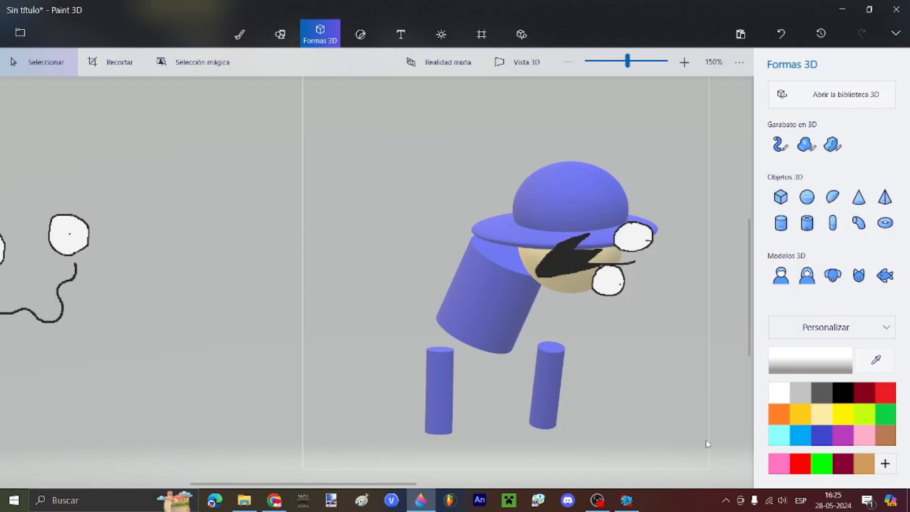
left_click(904, 6)
left_click(485, 298)
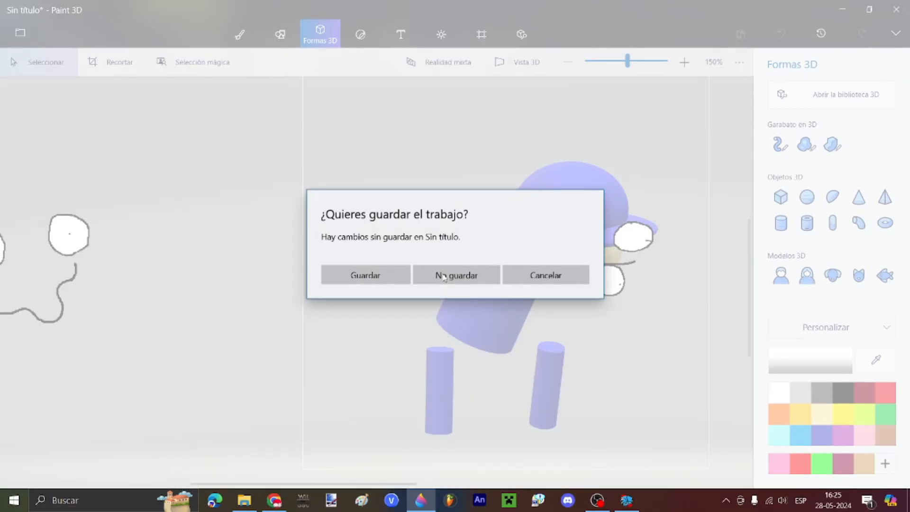
left_click(442, 276)
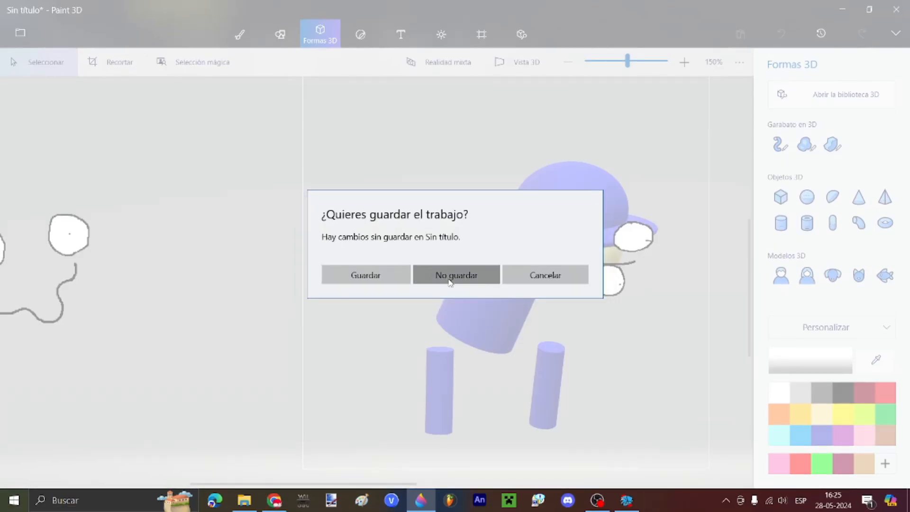
Step: Look over the pose PNGs in the blando folder, stepping from 1.png to 2.png
left_click(542, 247)
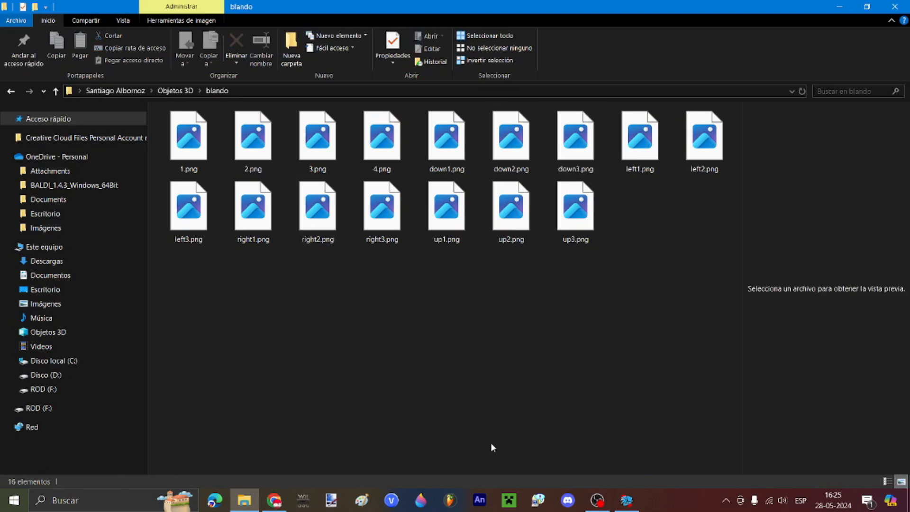
left_click(173, 138)
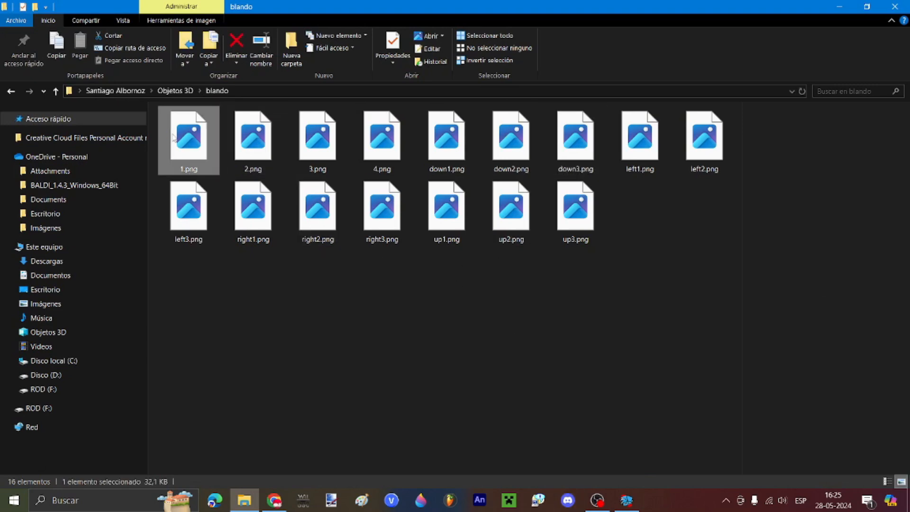
key("Right")
left_click(408, 375)
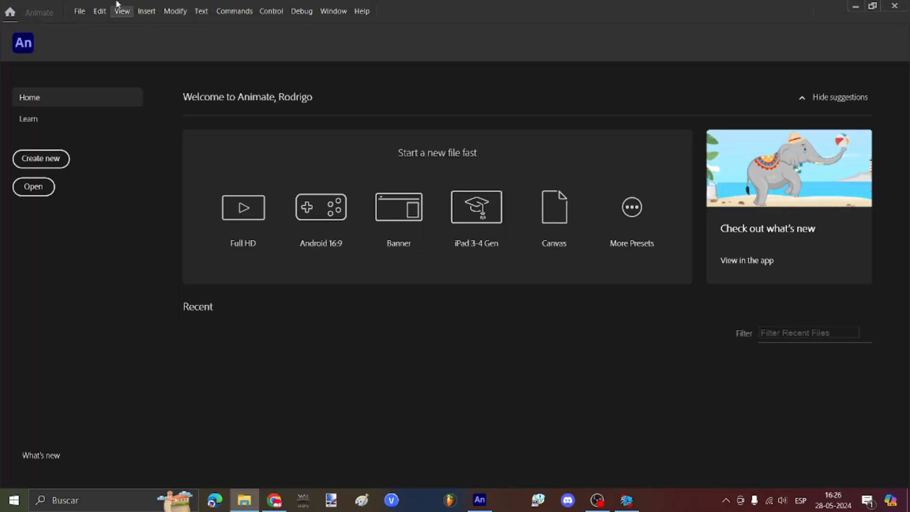
Step: Create a new 1280×720 Character Animation HD document in Animate
left_click(84, 16)
left_click(94, 23)
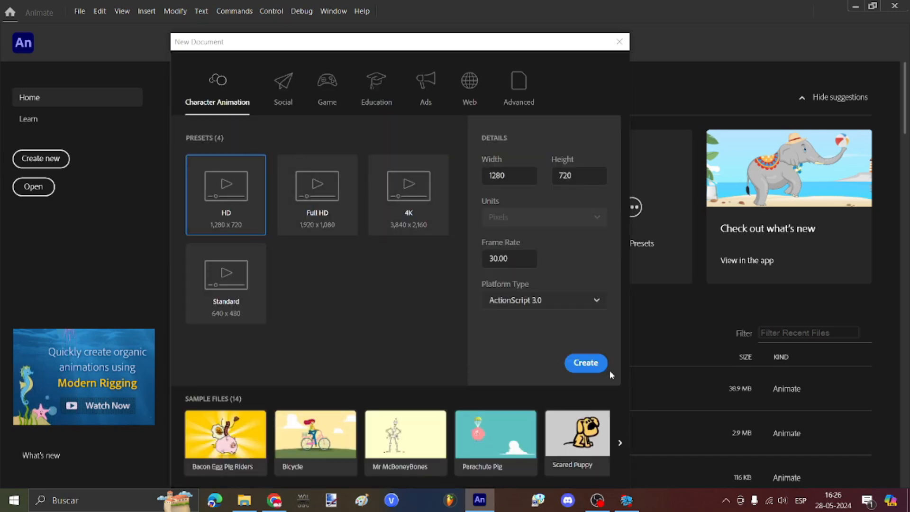
left_click(586, 363)
Step: Drag all 16 pose PNGs from the blando folder onto the Animate stage
scroll(310, 127, "down", 1)
left_click(245, 499)
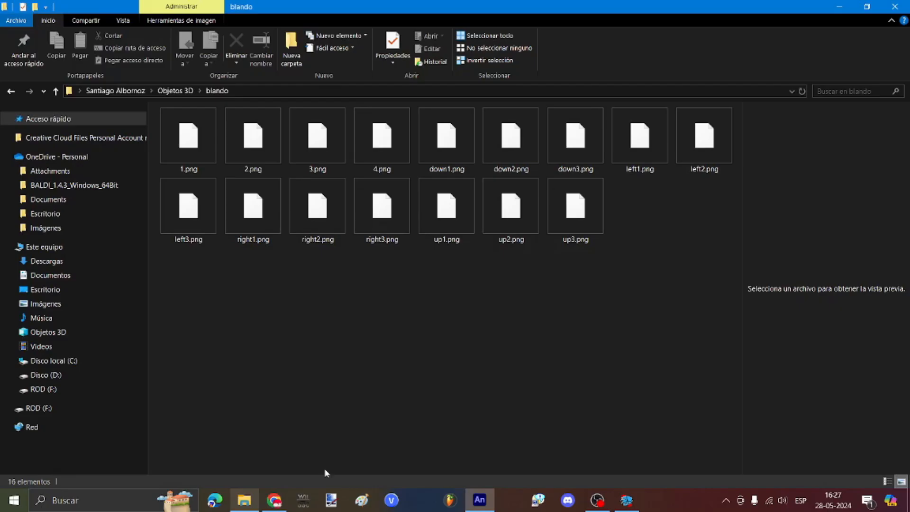
left_click_drag(726, 410, 189, 108)
left_click_drag(253, 137, 366, 231)
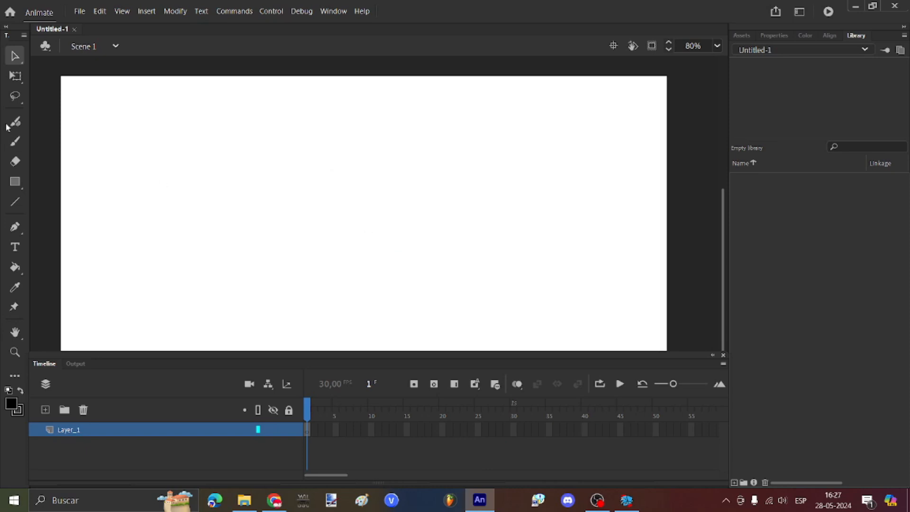
Step: Deselect the stage image and select all 16 bitmaps in the Library
left_click(15, 77)
left_click(553, 178)
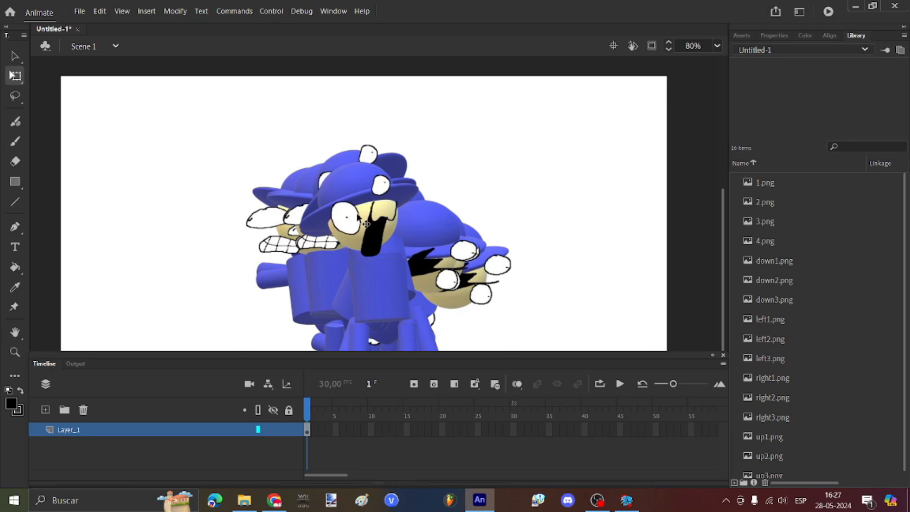
scroll(375, 192, "up", 10)
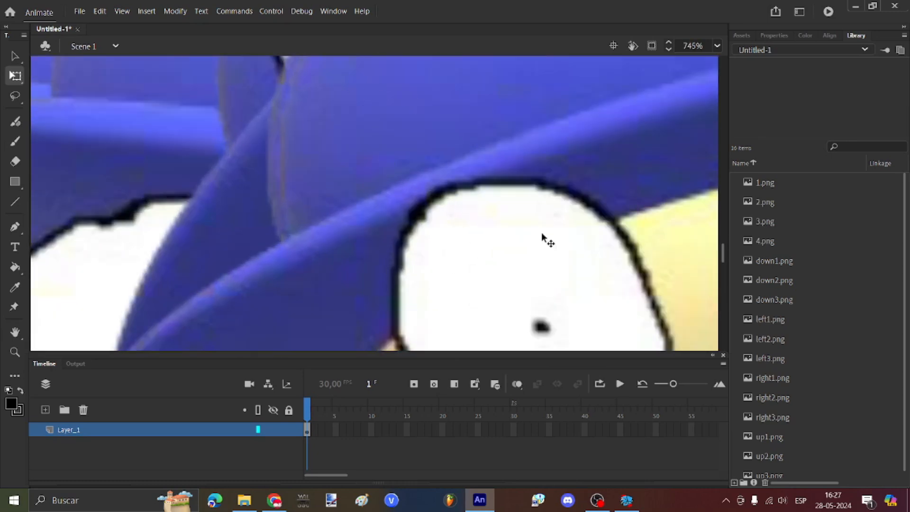
scroll(385, 107, "down", 2)
left_click(761, 197)
left_click(764, 183)
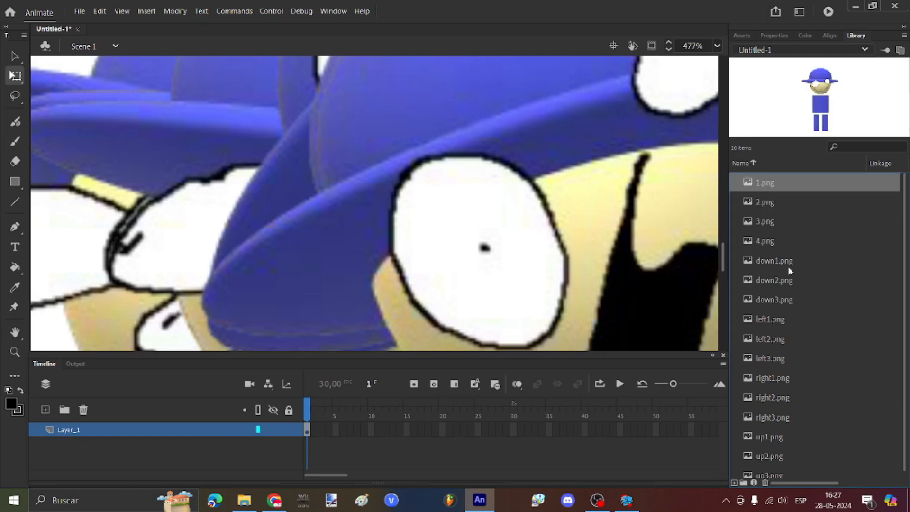
left_click(772, 469, "shift")
Step: Open the selected bitmaps' Properties and close them without changes
right_click(771, 464)
left_click(794, 435)
key("Return")
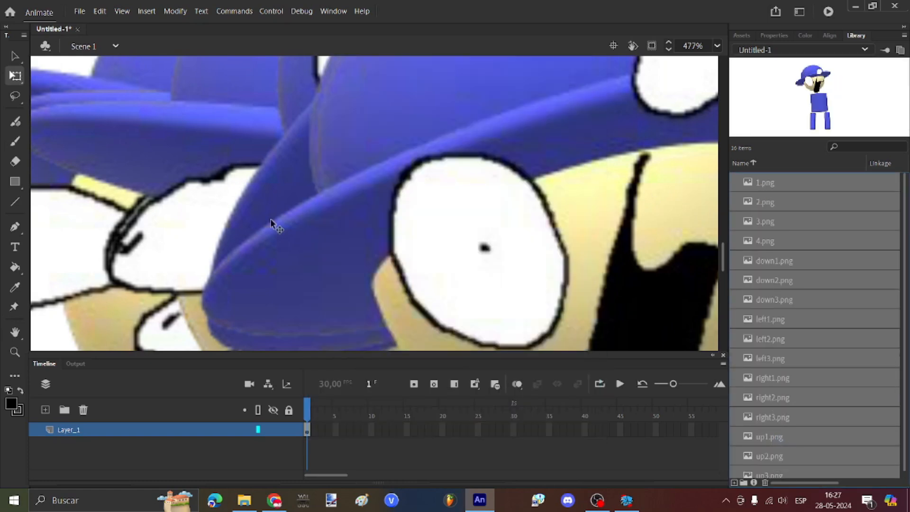
right_click(789, 270)
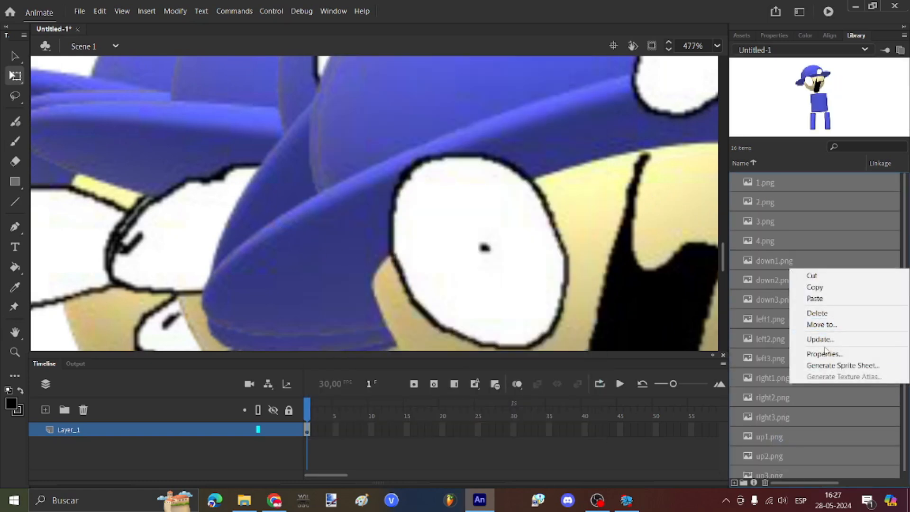
left_click(825, 354)
left_click(590, 53)
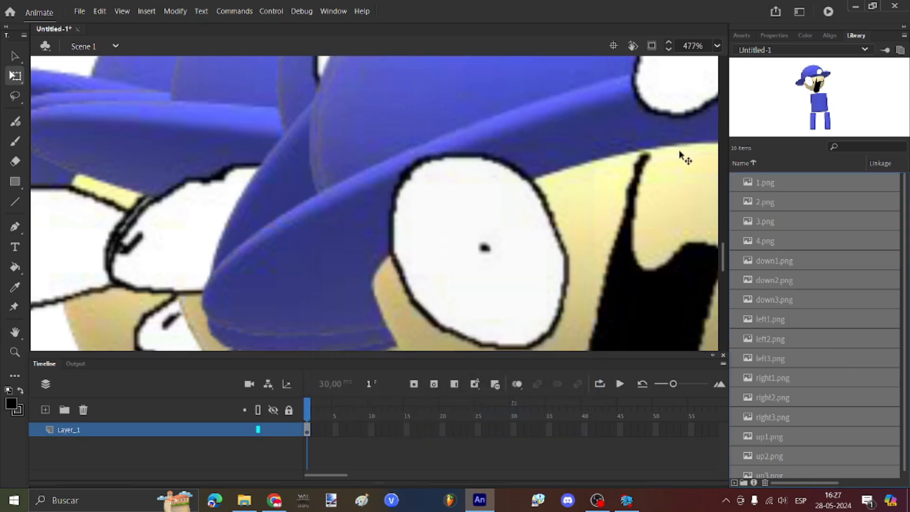
Step: Give the 16 bitmaps Lossless (PNG/GIF) compression with Allow smoothing ticked
right_click(761, 284)
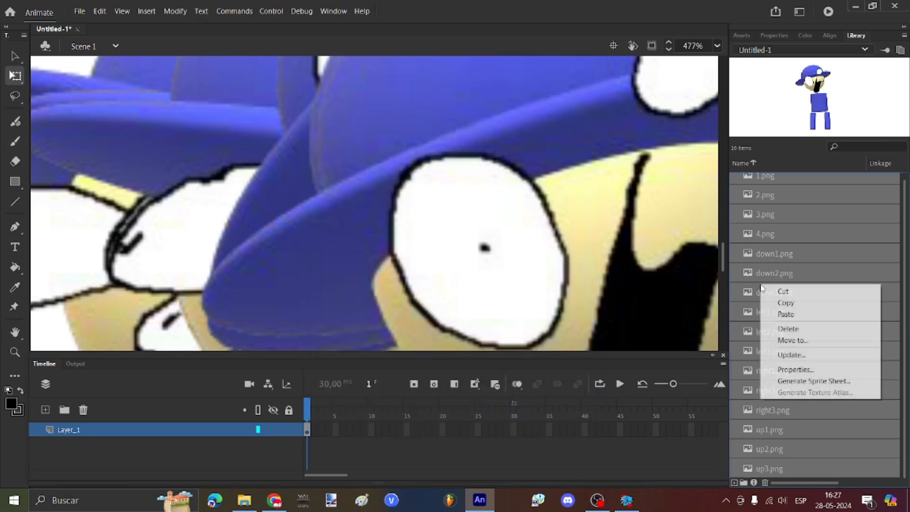
left_click(797, 371)
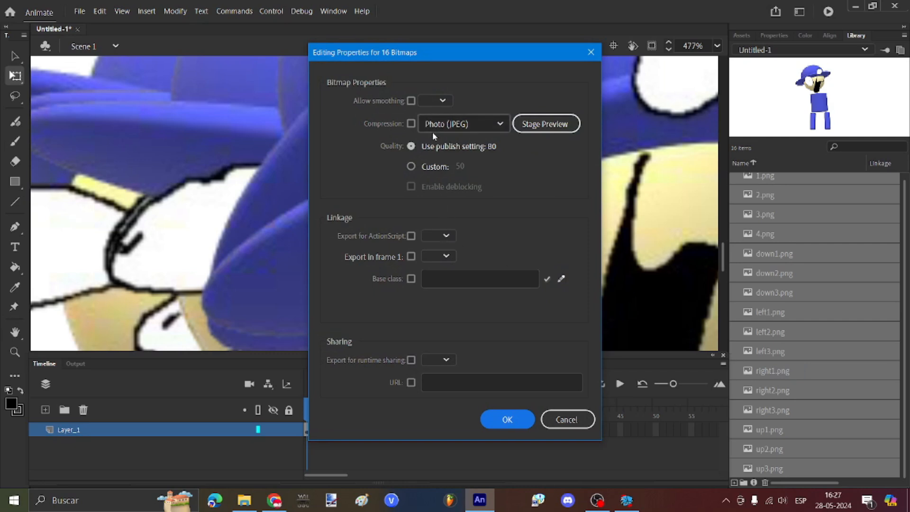
left_click(443, 125)
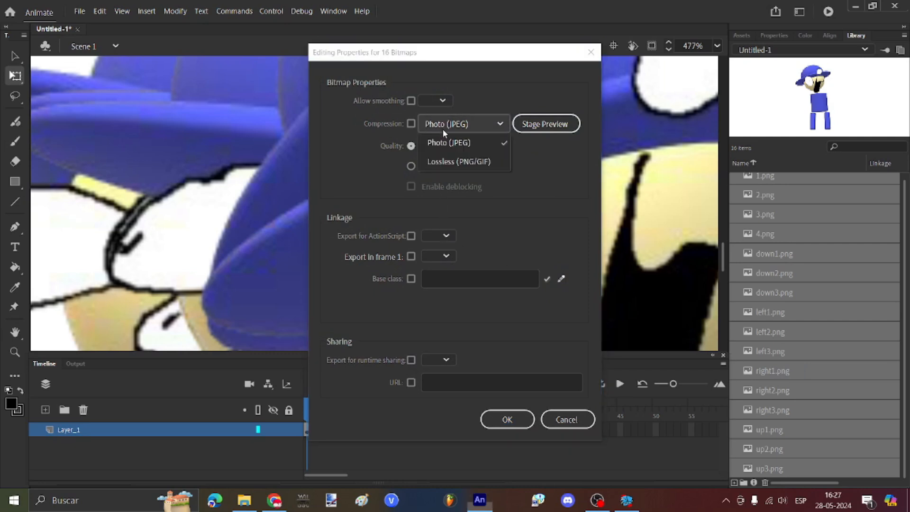
left_click(452, 160)
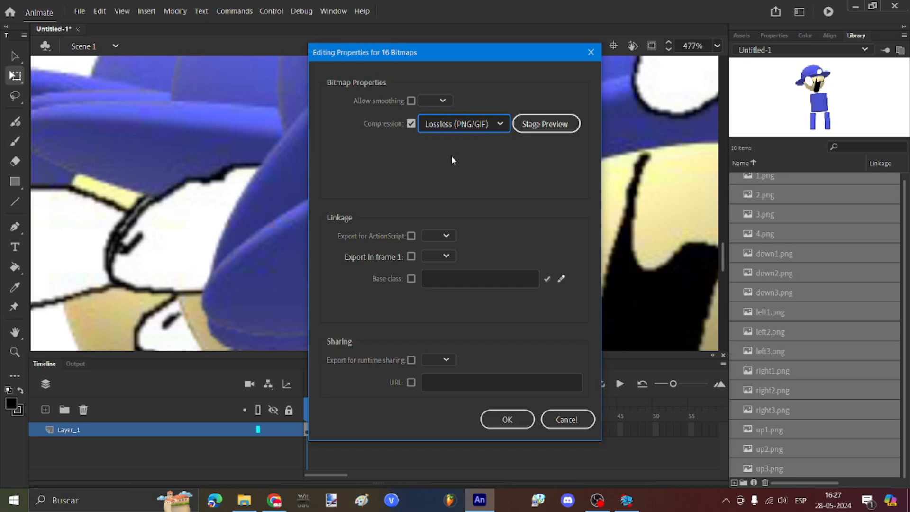
left_click(411, 101)
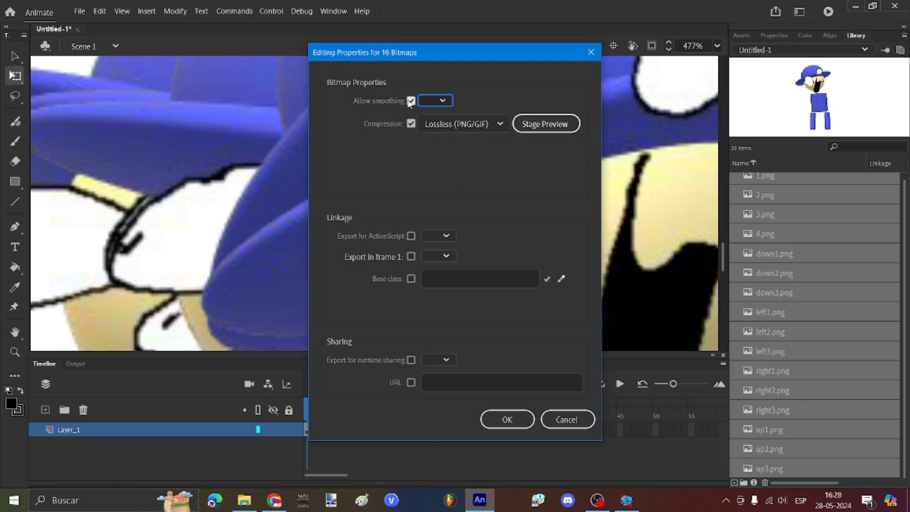
left_click(506, 420)
Step: Delete the imported character from the stage and place the 4.png pose instead
scroll(427, 161, "down", 6)
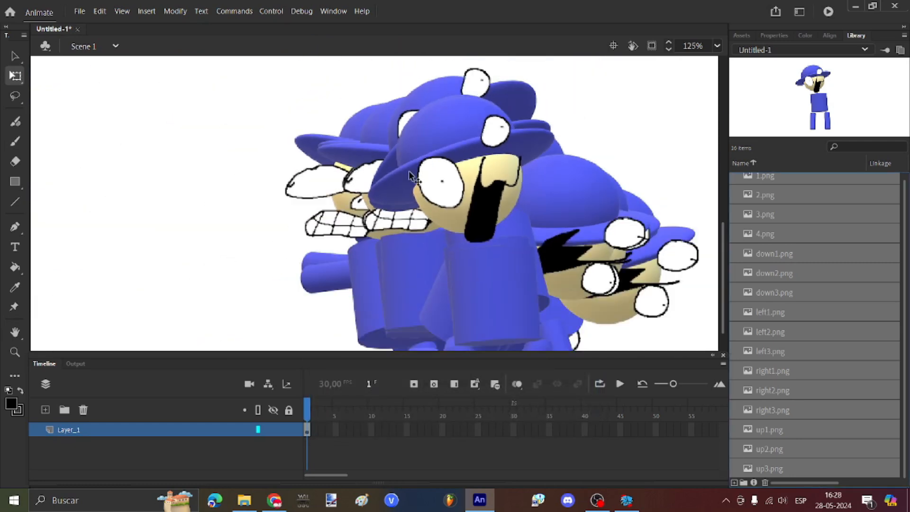
left_click_drag(152, 158, 658, 354)
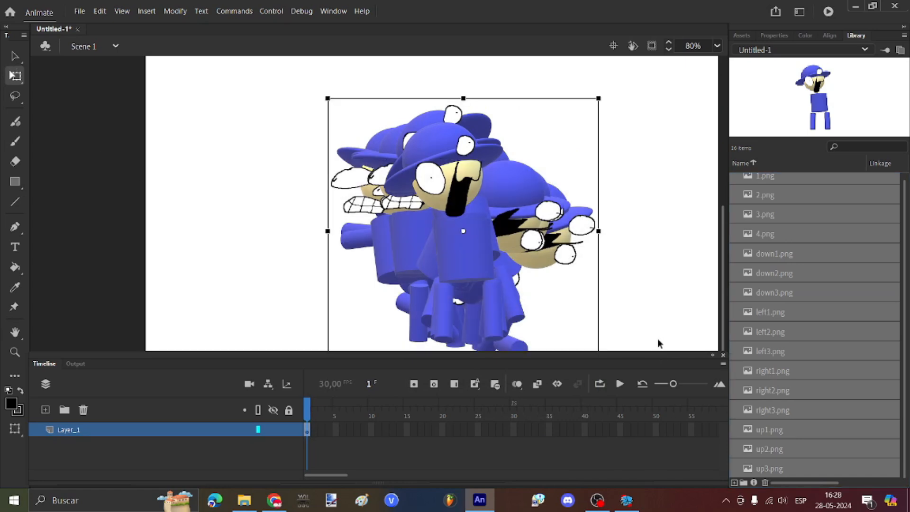
key("Delete")
scroll(783, 180, "up", 1)
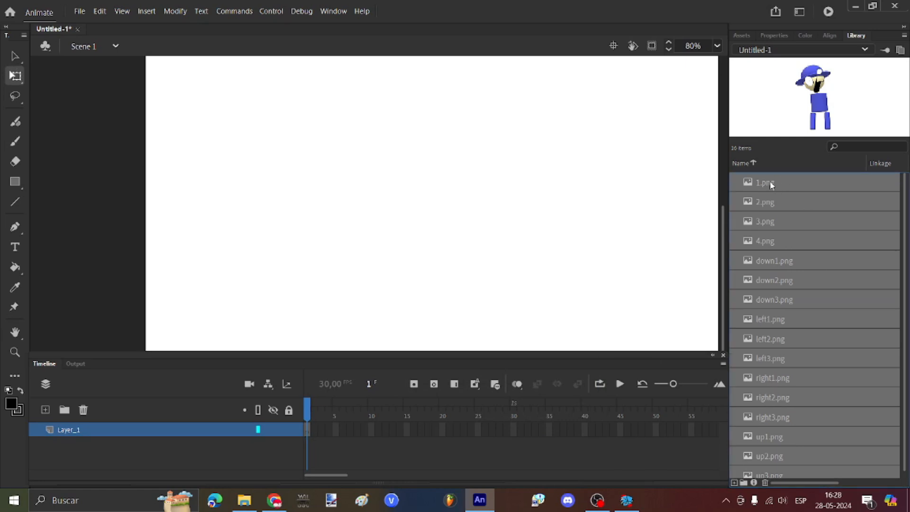
left_click(770, 182)
left_click(763, 202)
left_click(758, 221)
left_click(756, 241)
left_click_drag(756, 240, 515, 202)
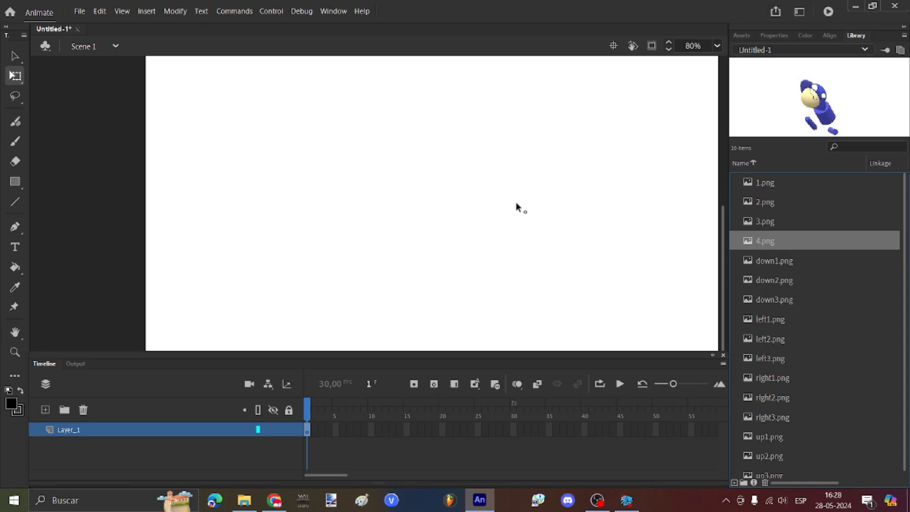
Step: Add keyframes on Layer_1, repositioning the frame 3 keyframe and inserting one at frame 5
scroll(390, 208, "down", 1)
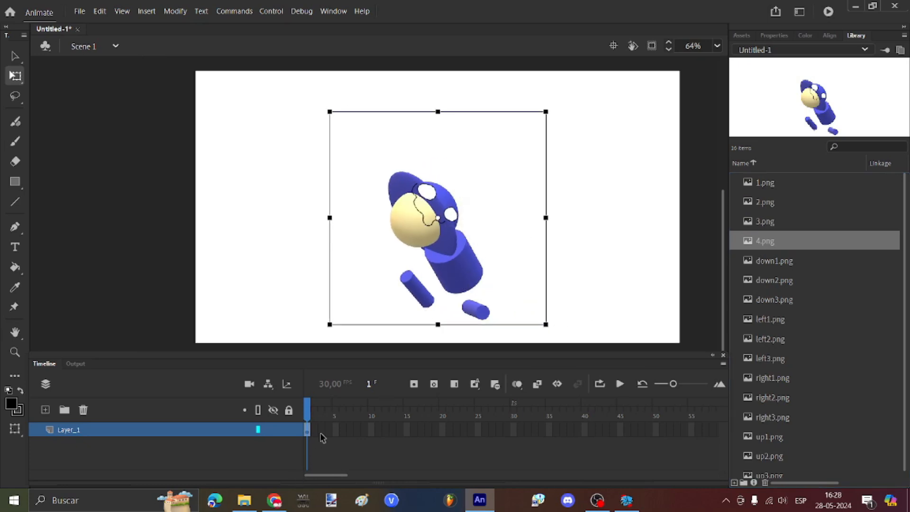
key("F6")
left_click(782, 38)
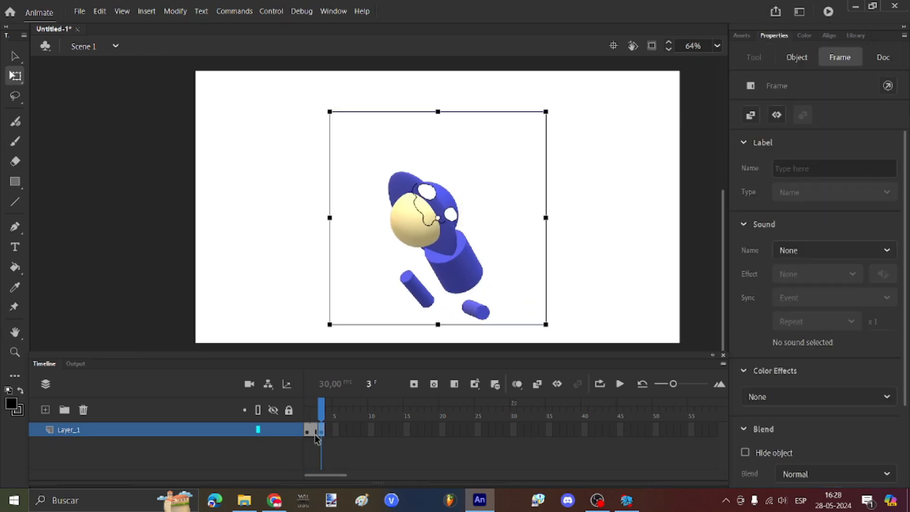
left_click(307, 430)
left_click(320, 430)
left_click(306, 416)
left_click_drag(314, 432, 322, 431)
left_click(309, 432)
left_click(314, 433)
left_click(309, 432)
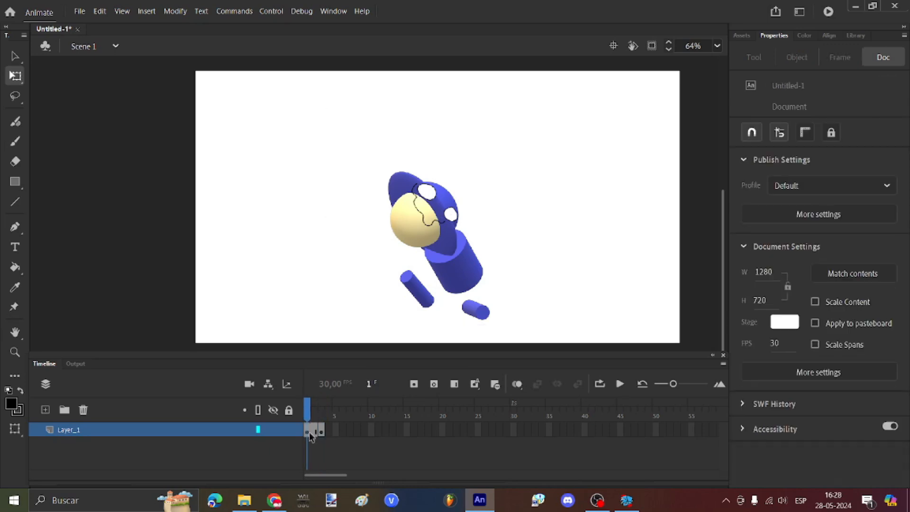
left_click(334, 430)
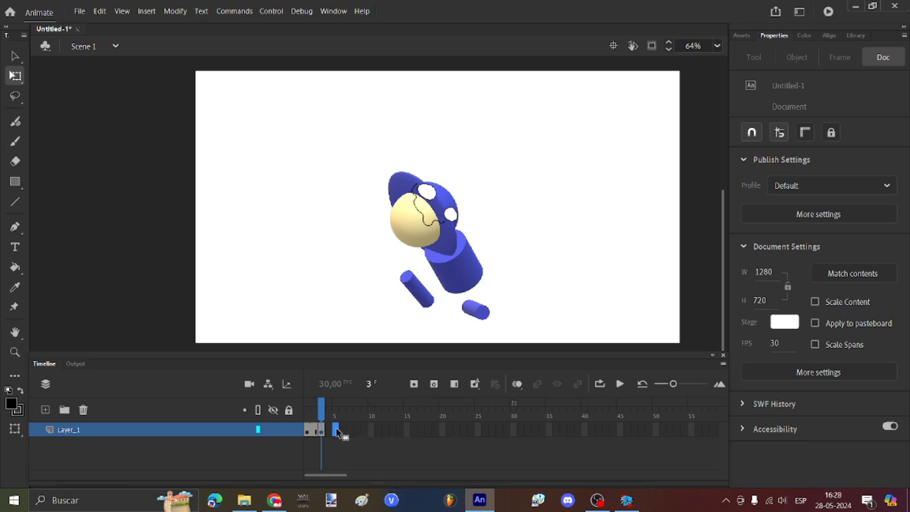
key("F6")
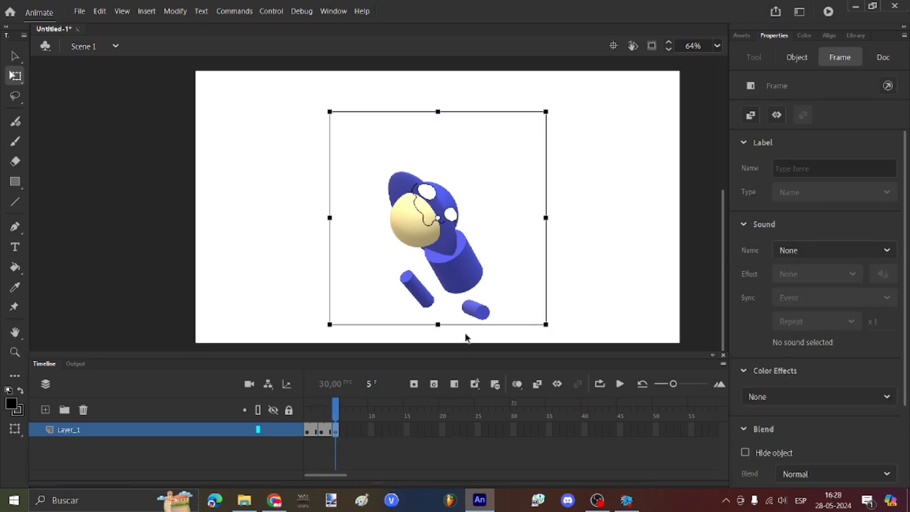
Step: Remove the extra frames 3 to 5 from Layer_1 and return to frame 1
scroll(466, 337, "up", 1)
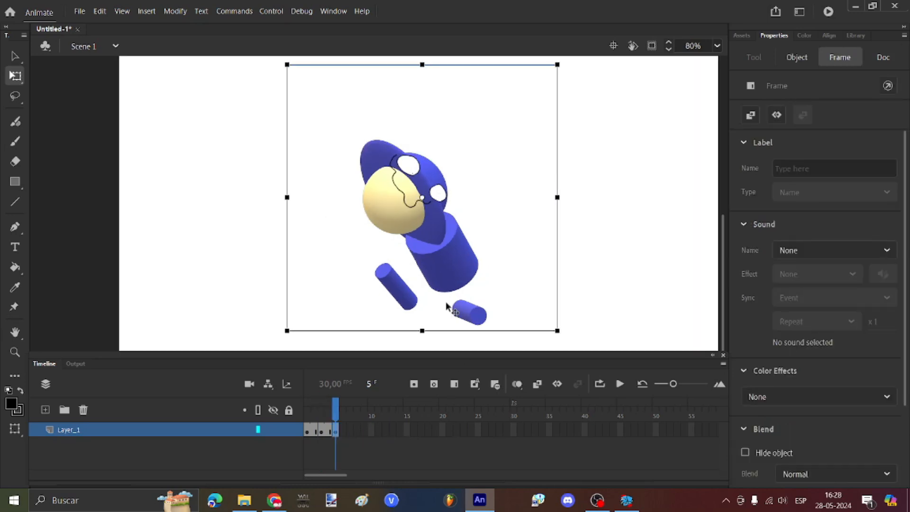
left_click_drag(336, 417, 307, 417)
left_click(350, 429)
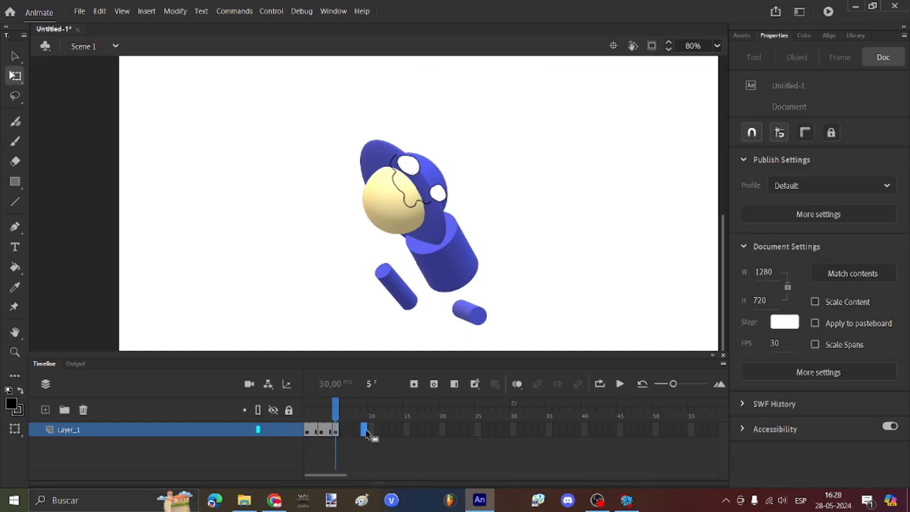
left_click(321, 405)
left_click(321, 429)
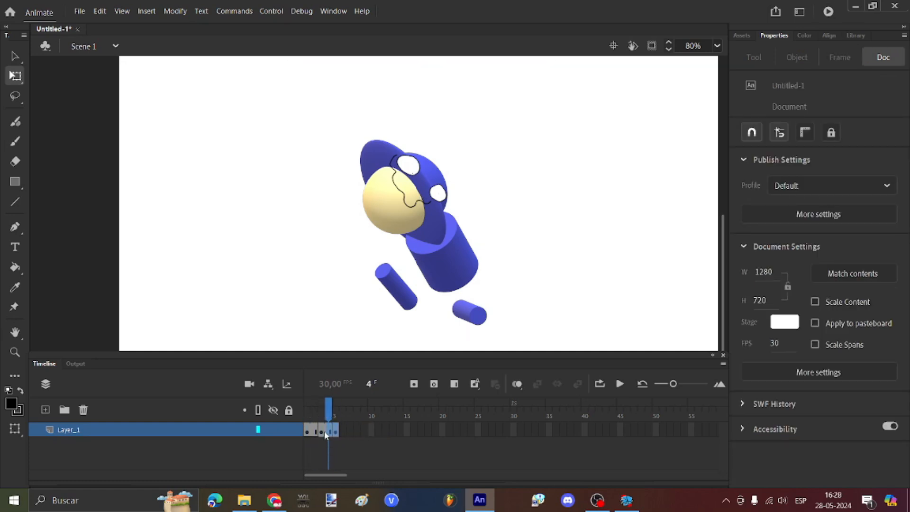
right_click(322, 430)
left_click(364, 191)
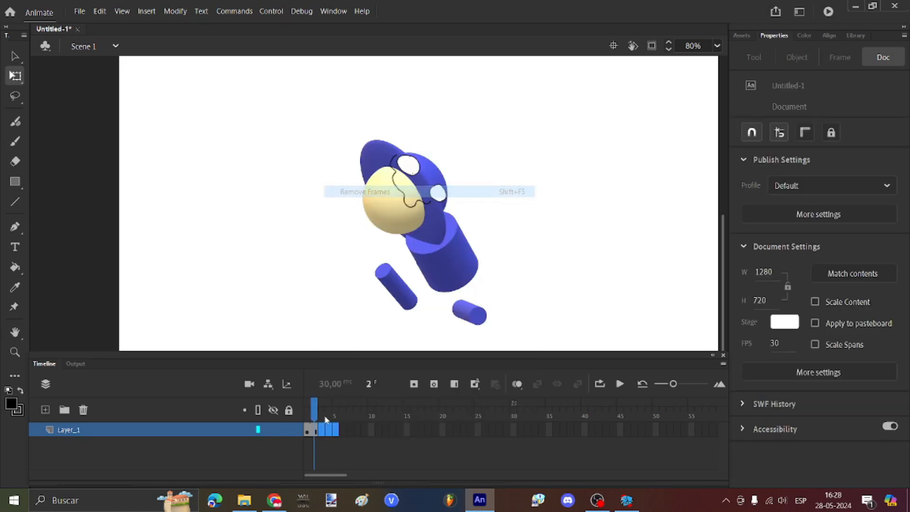
left_click(308, 415)
Step: Swap the frame 3 image for 3.png
left_click(321, 429)
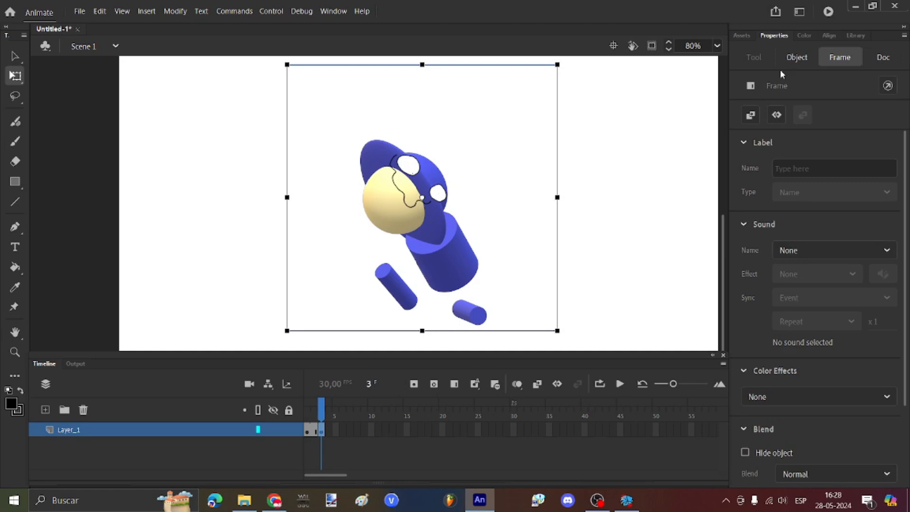
left_click(799, 58)
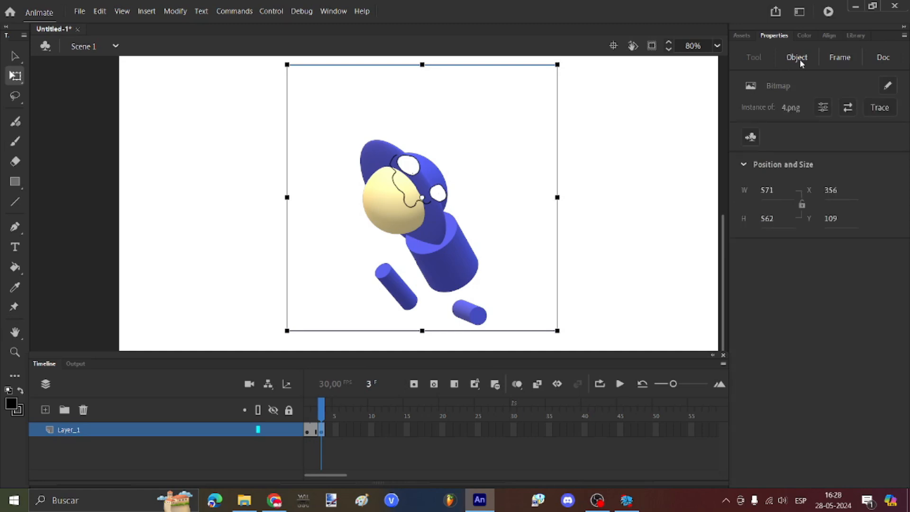
left_click(847, 108)
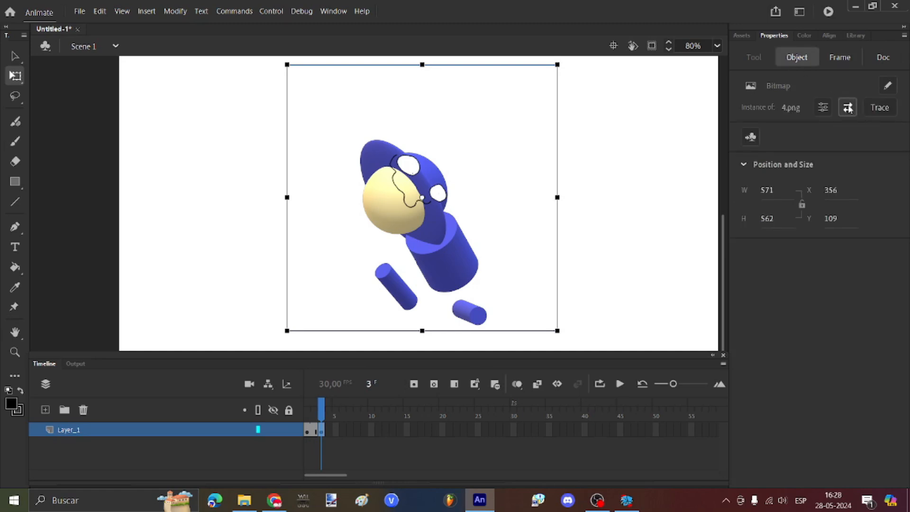
left_click(434, 182)
left_click(578, 141)
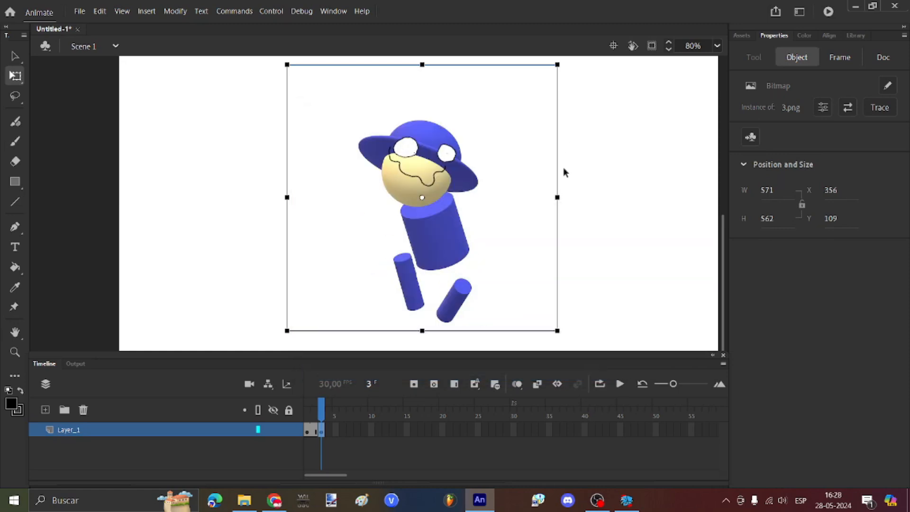
Step: Add a keyframe at frame 5 showing 2.png and play the animation
left_click(335, 430)
key("F6")
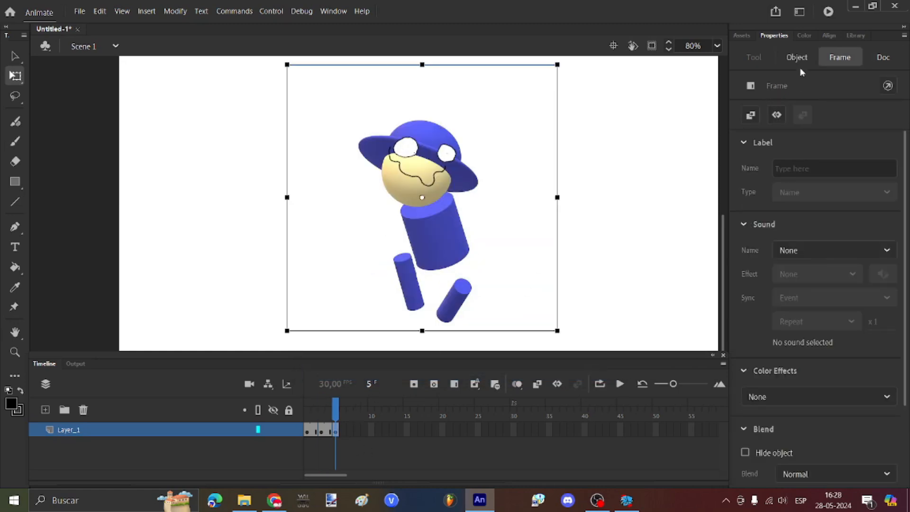
left_click(796, 57)
left_click(847, 108)
double_click(422, 194)
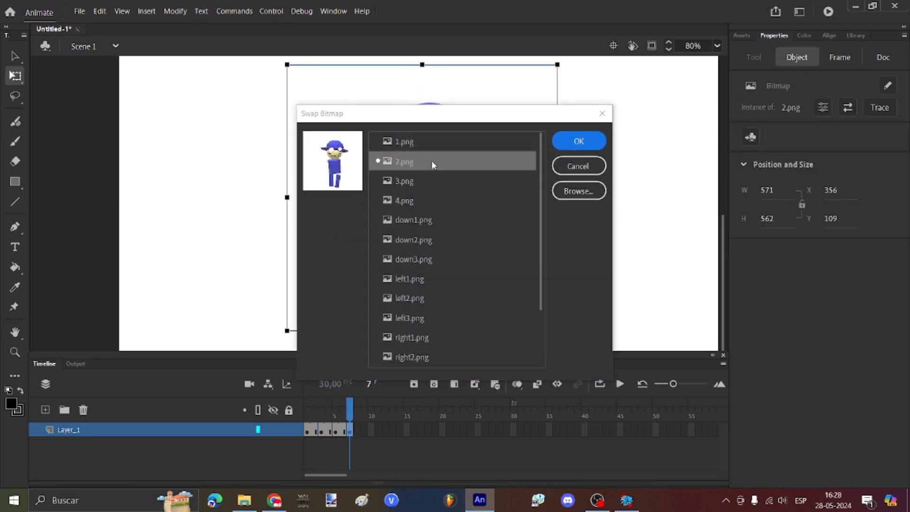
double_click(431, 160)
left_click(595, 143)
key("Return")
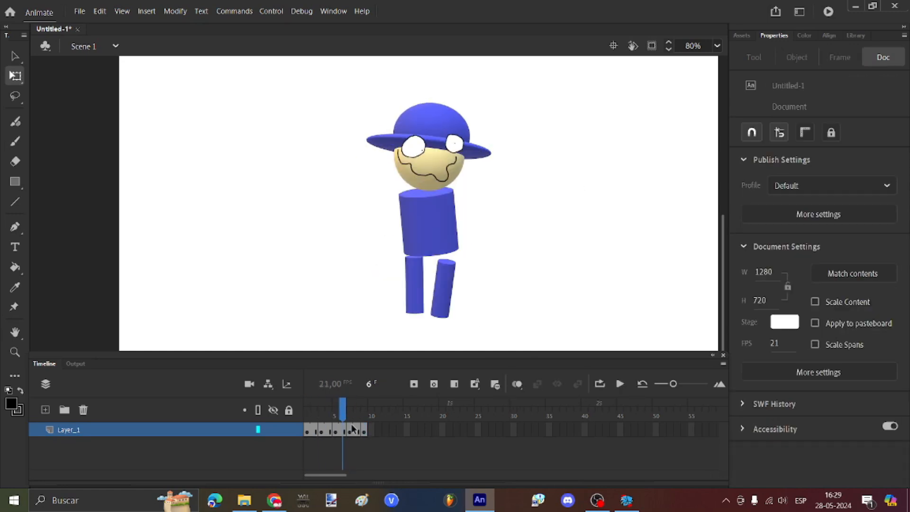
Step: Add keyframes at frames 8 and 9 and remove the unwanted frames 9 to 18
right_click(358, 430)
left_click(400, 194)
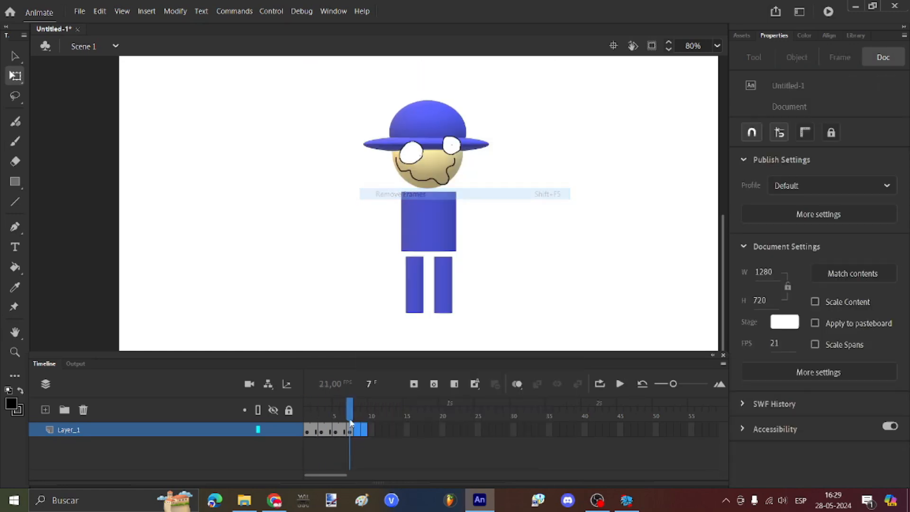
mouse_move(349, 416)
left_mouse_down()
mouse_move(312, 413)
mouse_move(369, 414)
mouse_move(314, 415)
mouse_move(359, 431)
left_mouse_up()
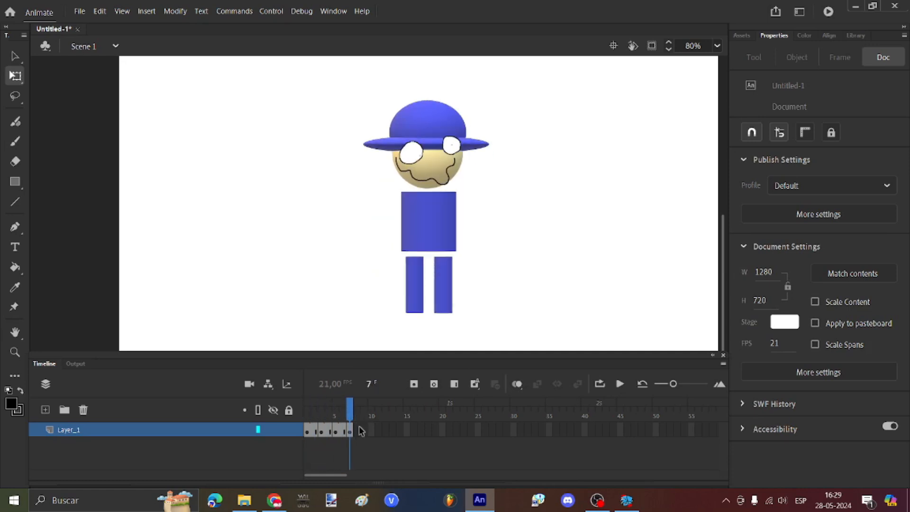
left_click(351, 432)
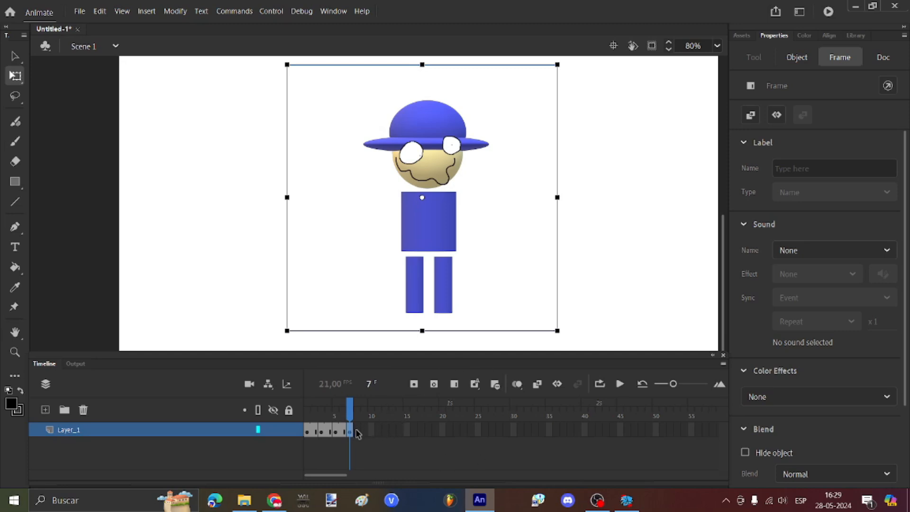
key("F6")
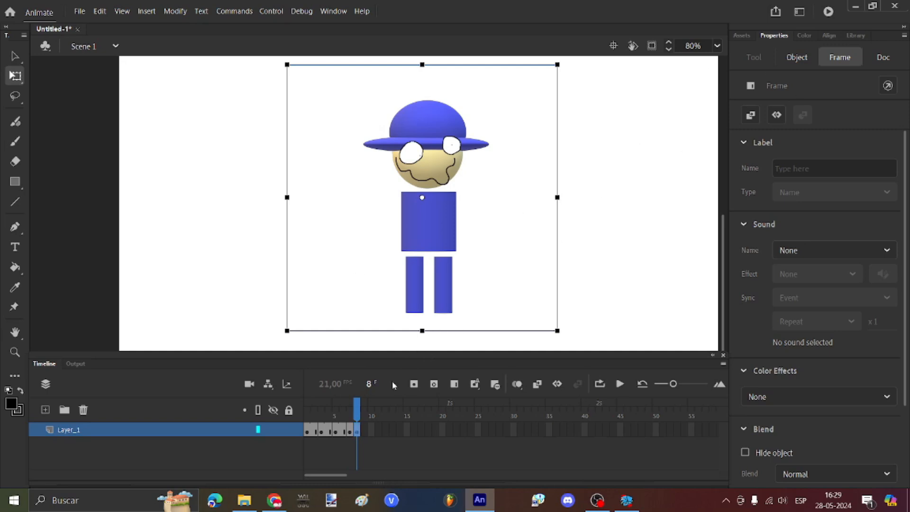
left_click(796, 60)
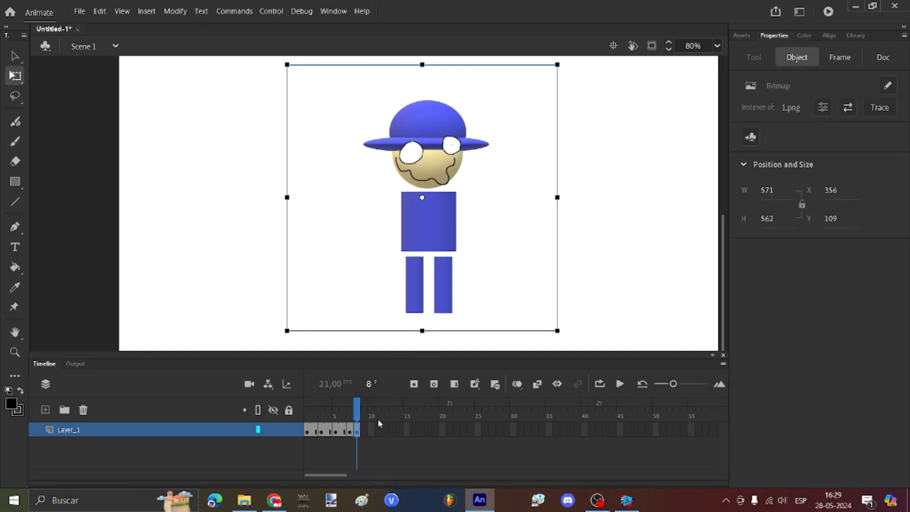
key("F6")
key("F6")
key("F6")
key("F6")
key("F6")
key("F6")
key("F6")
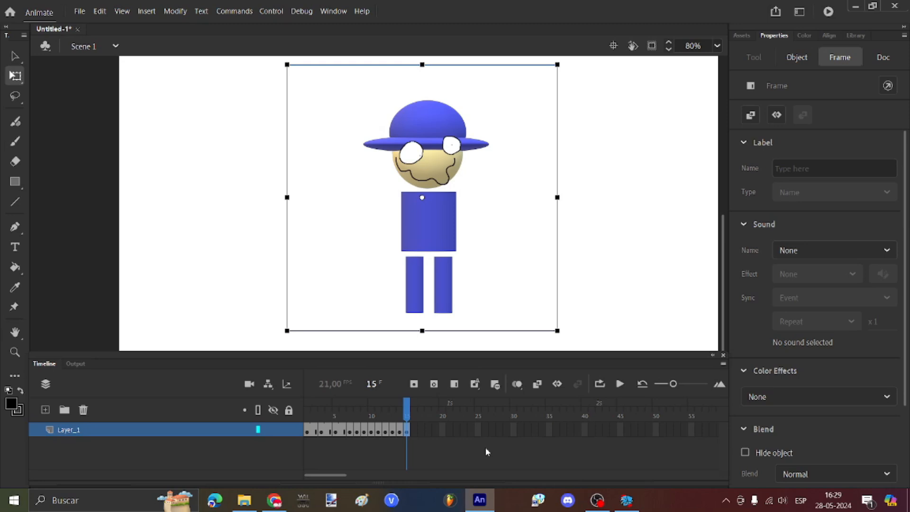
left_click_drag(427, 433, 366, 431)
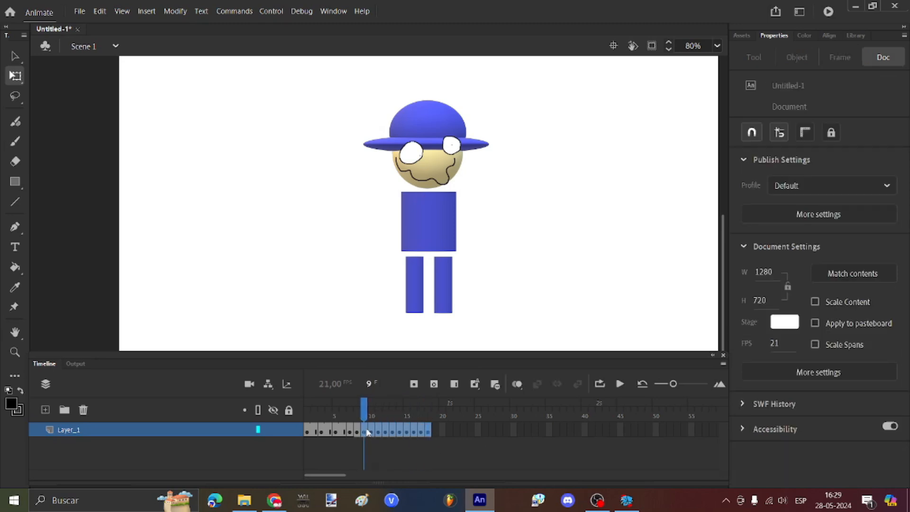
right_click(364, 430)
left_click(412, 188)
Step: Swap the frame 8 image for left1.png
left_click(357, 430)
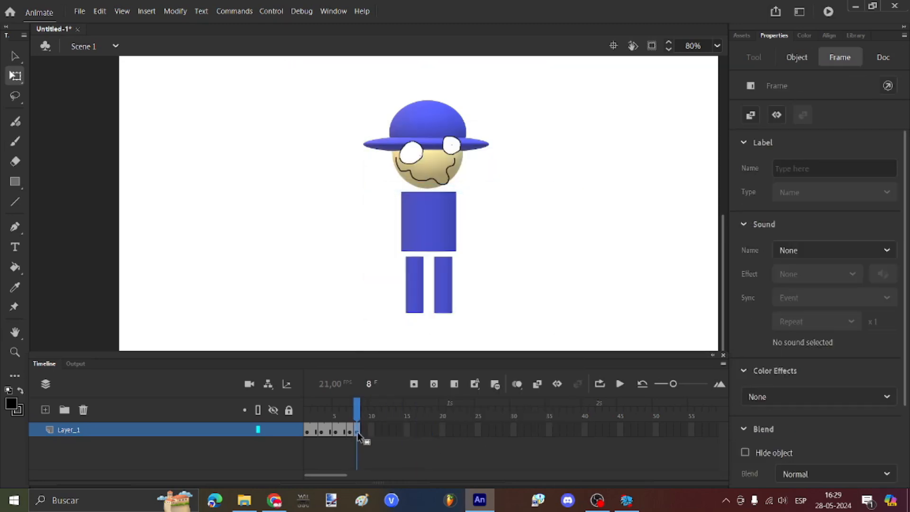
left_click(427, 246)
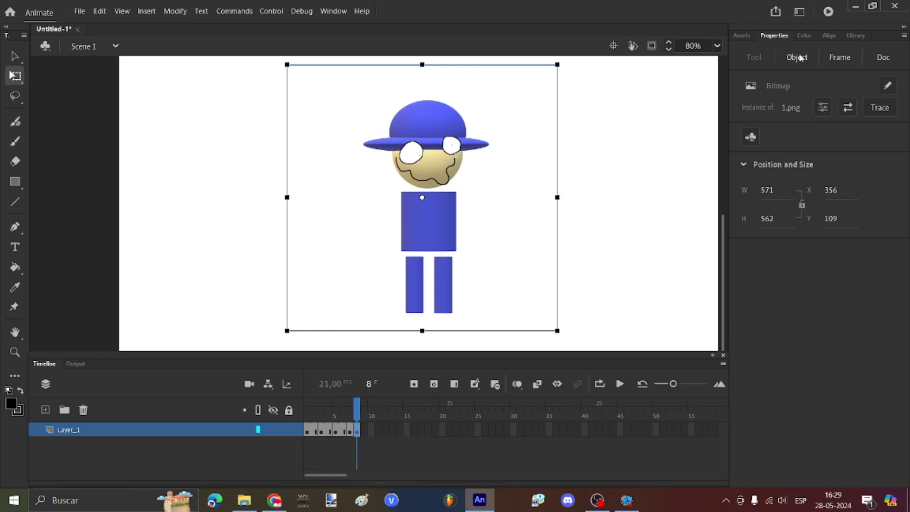
left_click(847, 107)
scroll(454, 214, "down", 1)
left_click(417, 218)
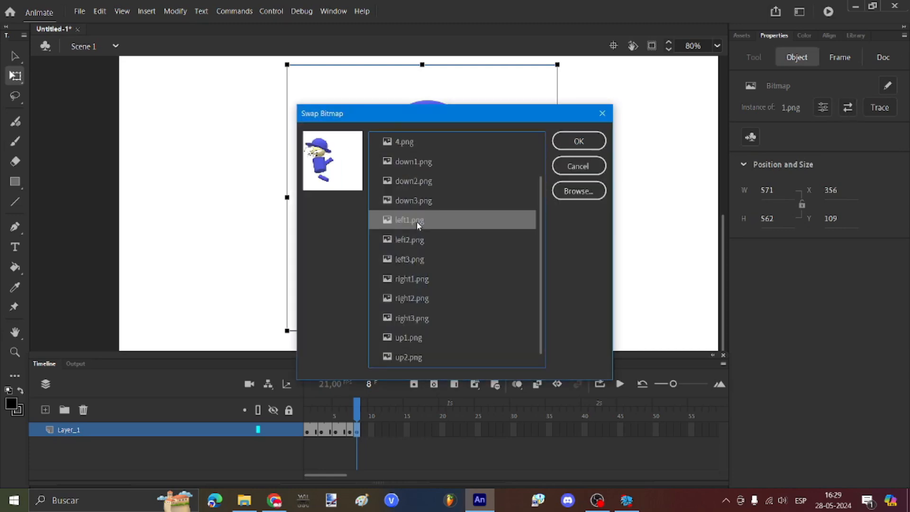
key("Return")
Step: Add keyframes at frame 10 with left2.png and frame 12 with left3.png
left_click(369, 431)
key("F6")
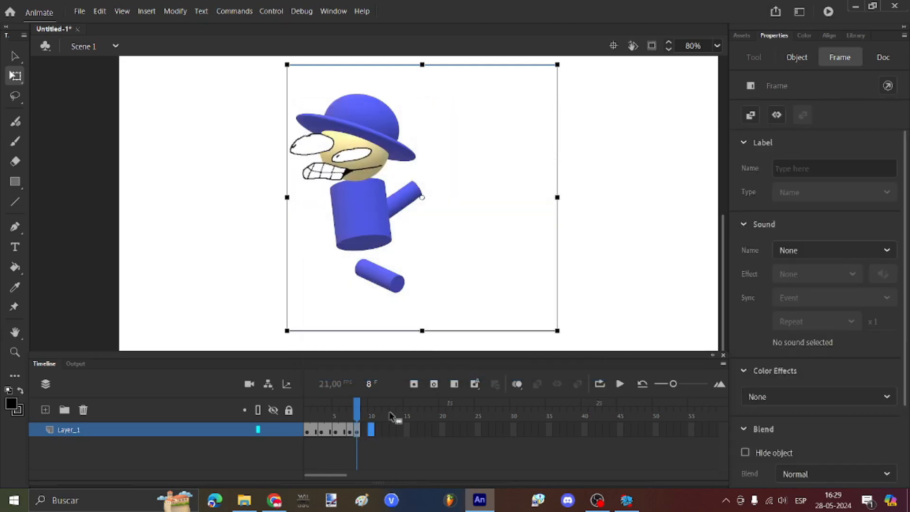
left_click(796, 57)
left_click(847, 107)
scroll(441, 233, "down", 2)
left_click(414, 224)
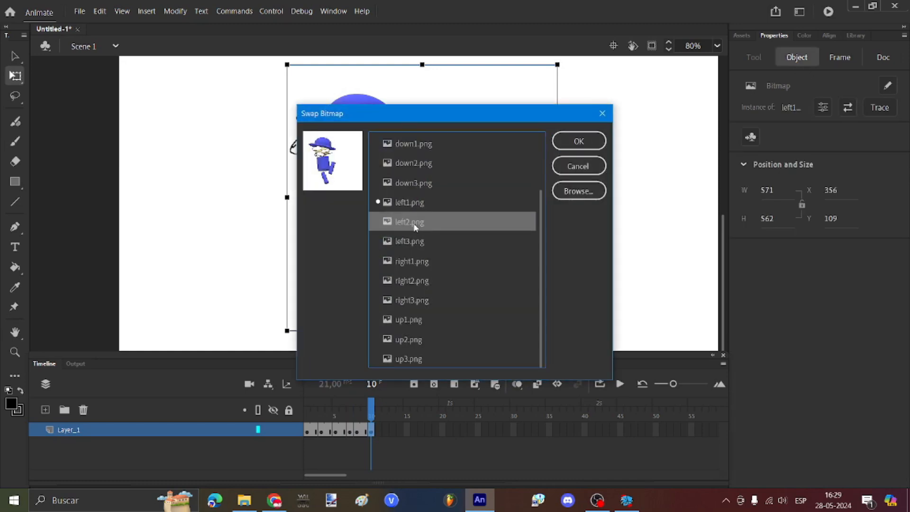
left_click(577, 142)
left_click(385, 430)
key("F6")
left_click(847, 107)
left_click(412, 315)
left_click(580, 141)
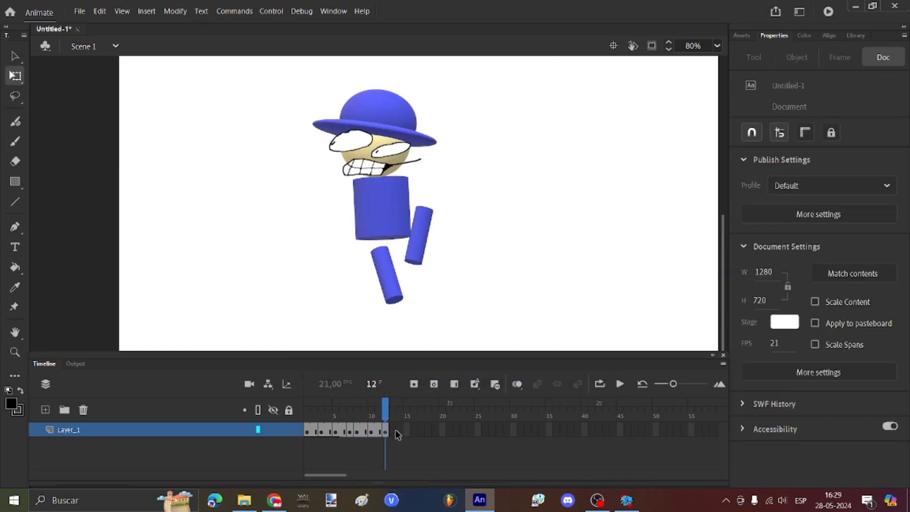
Step: Insert a keyframe at frame 18 and swap in a different pose
left_click_drag(386, 430, 400, 432)
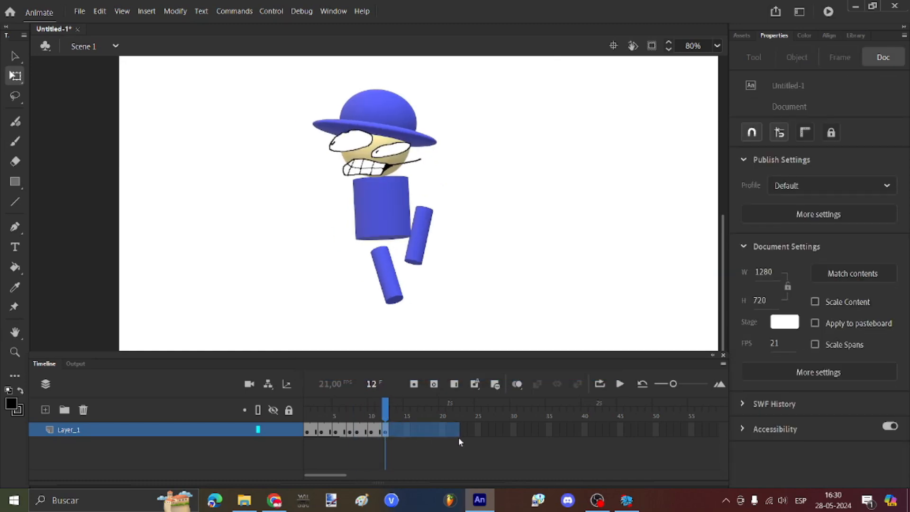
left_click_drag(459, 437, 719, 431)
left_click(483, 438)
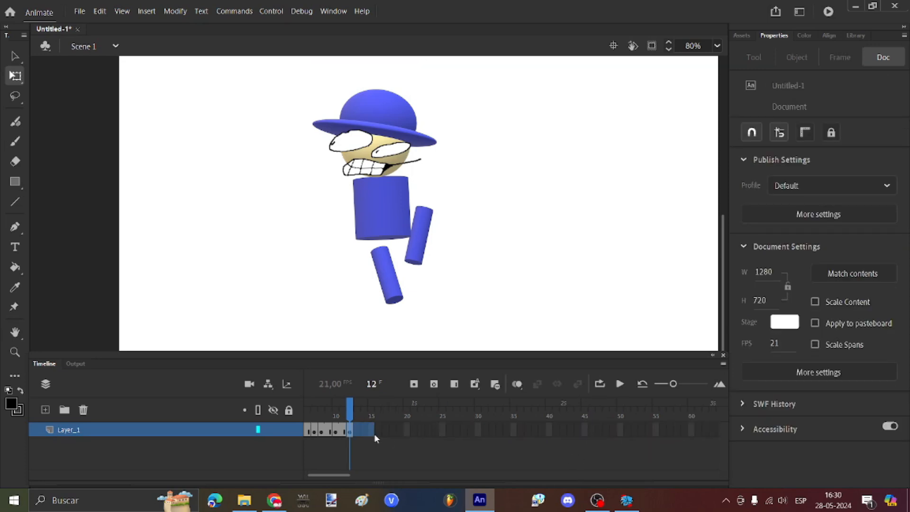
left_click_drag(374, 438, 390, 431)
left_click(394, 429)
key("F6")
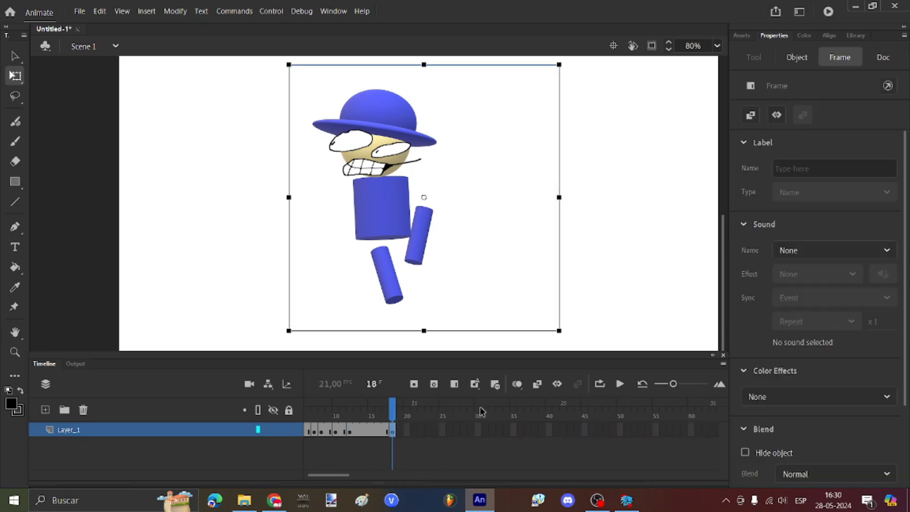
left_click(797, 58)
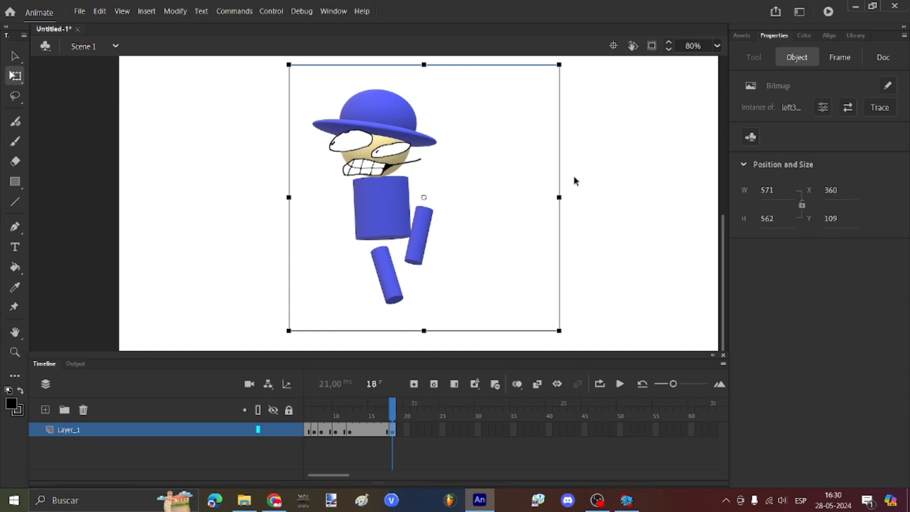
left_click(847, 107)
left_click(457, 217)
left_click(577, 138)
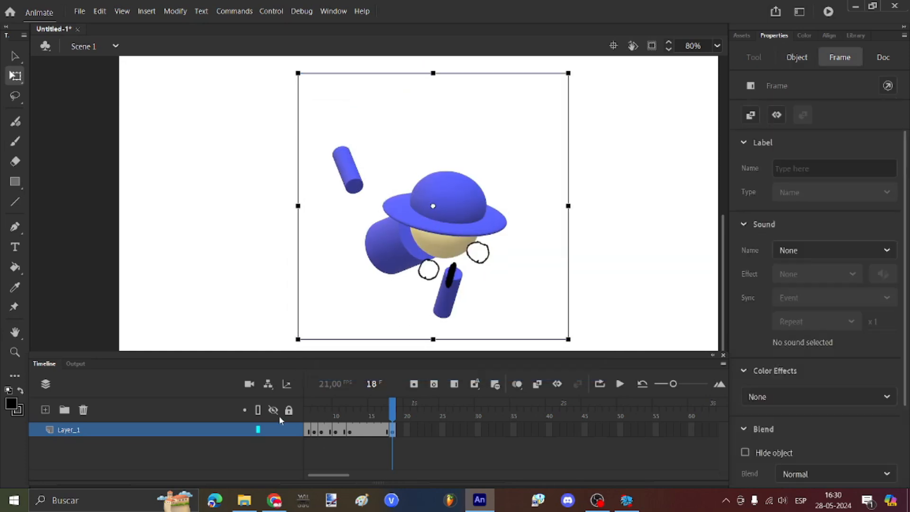
Step: Play the animation from frame 1 and select the first seven frames
key("Return")
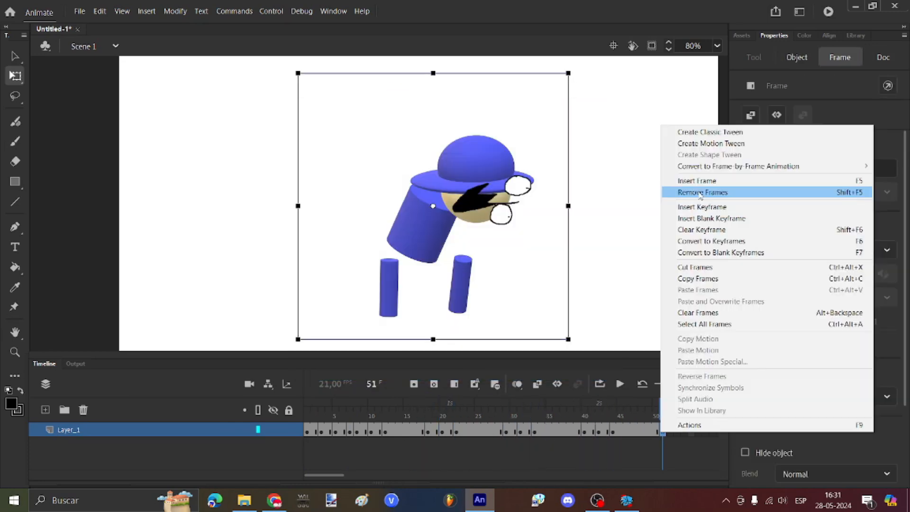
left_click(316, 410)
key("Return")
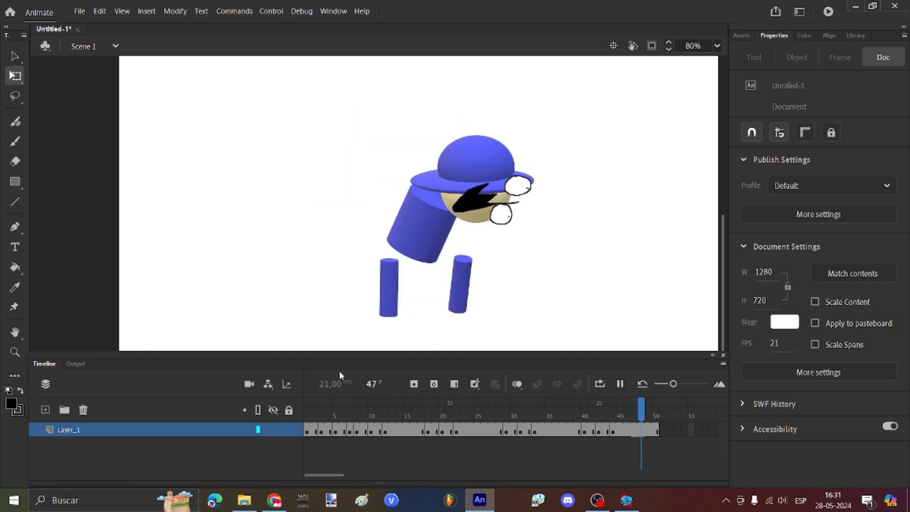
left_click_drag(349, 431, 307, 431)
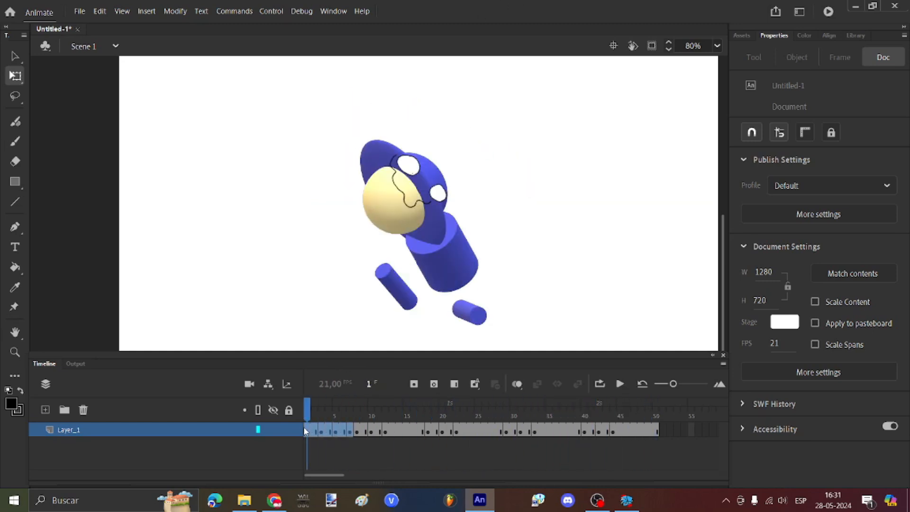
Step: Copy the first seven frames of the main timeline
left_click(350, 410)
left_click_drag(351, 411, 342, 433)
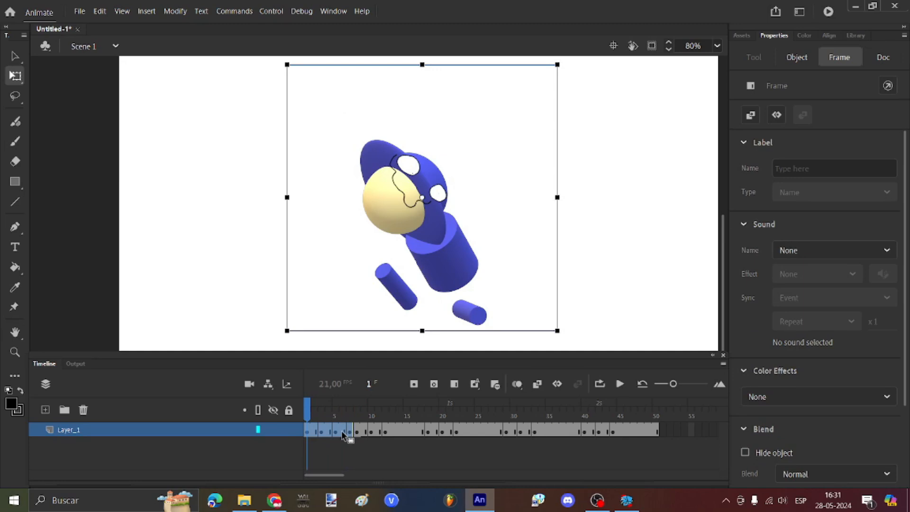
right_click(342, 433)
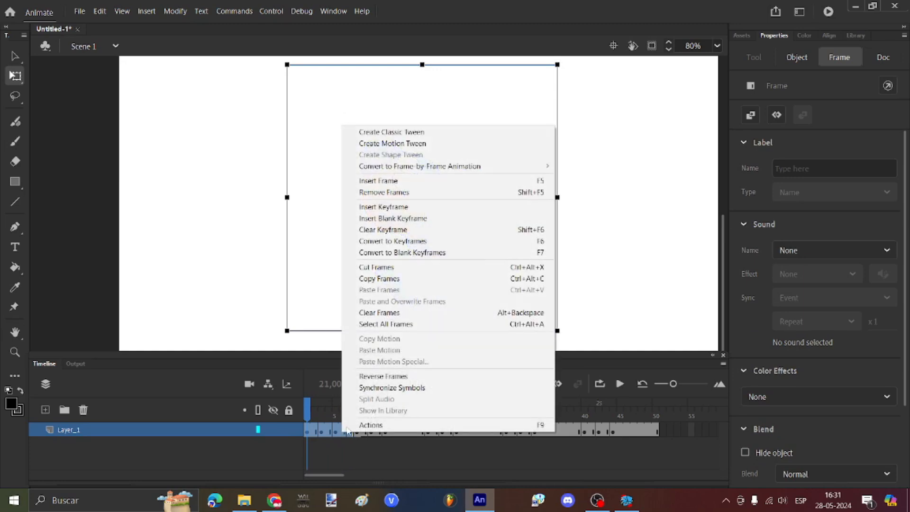
left_click(374, 276)
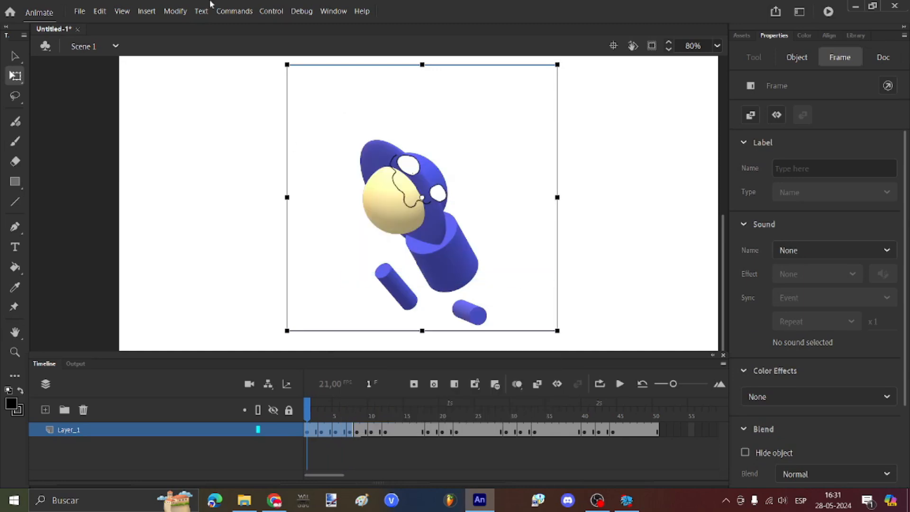
Step: Create a new symbol named idle and paste the copied frames into it
left_click(147, 11)
left_click(155, 21)
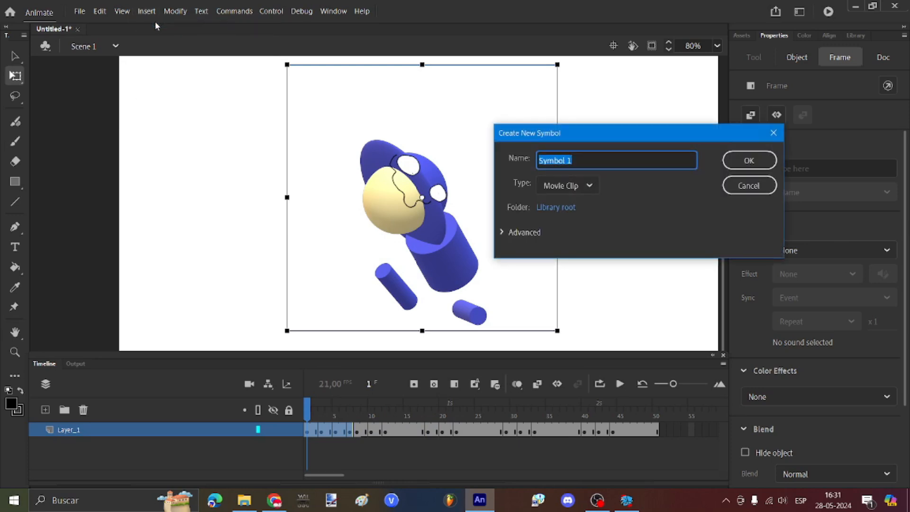
type("idle")
key("Return")
right_click(308, 431)
left_click(356, 288)
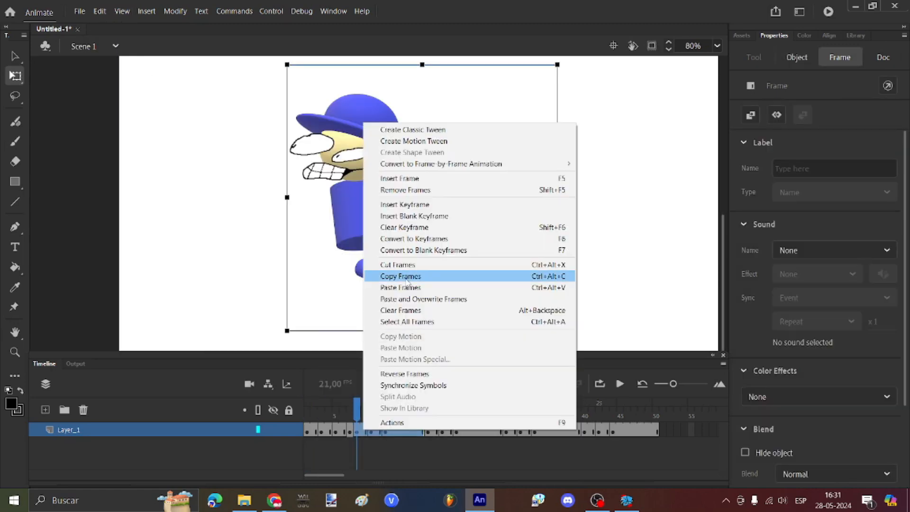
Step: Return to the main scene and select the up symbol among the others in the Library
left_click(379, 272)
right_click(308, 428)
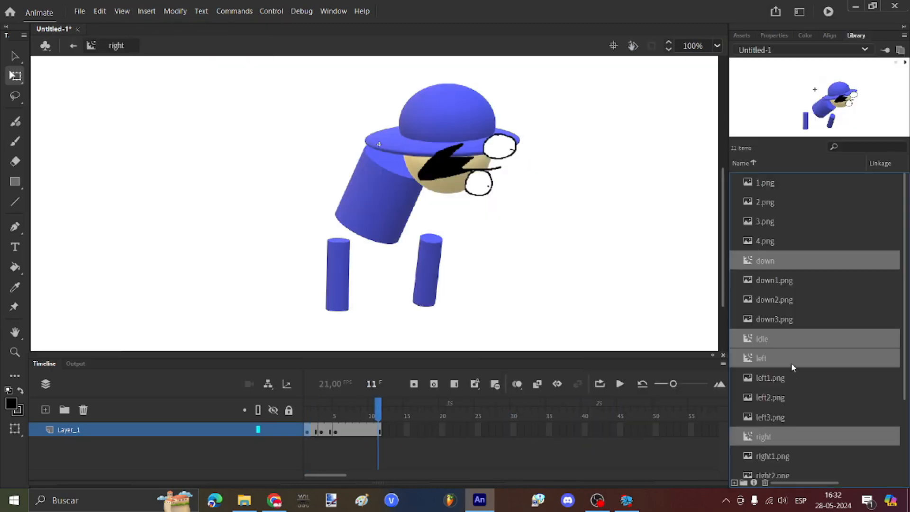
scroll(787, 351, "down", 3)
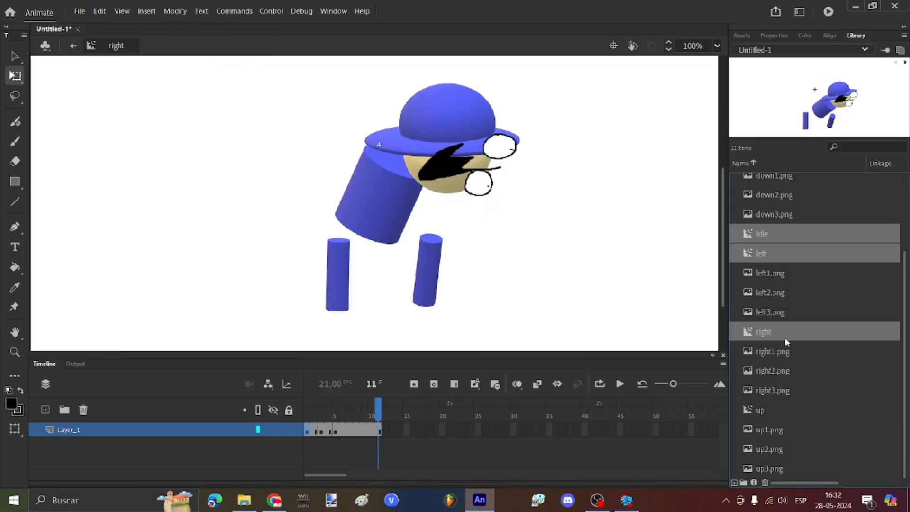
left_click(764, 412, "ctrl")
scroll(777, 284, "up", 3)
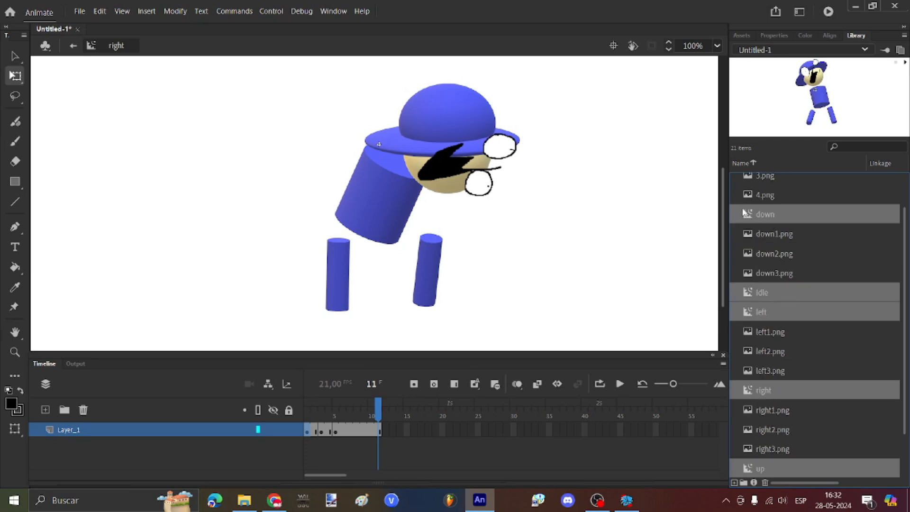
scroll(763, 232, "up", 3)
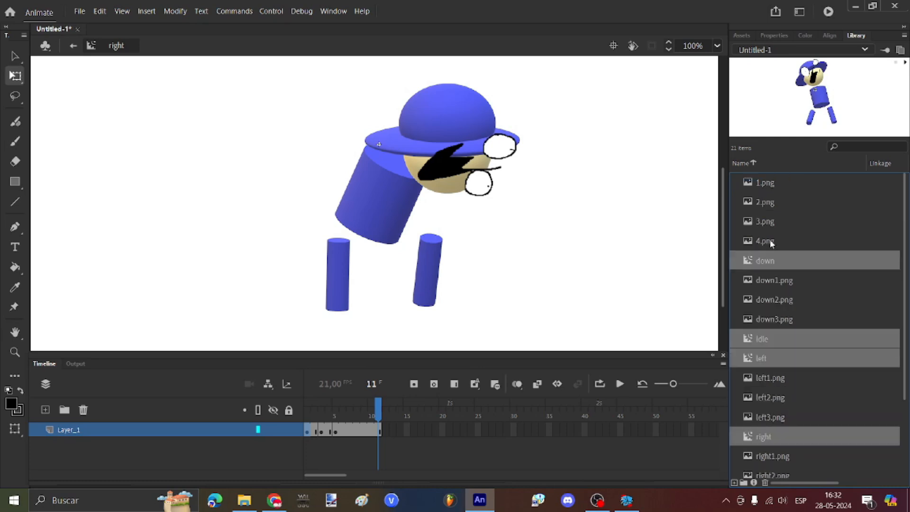
Step: Generate a sprite sheet from the selected symbols, keeping Sparrow v2 as the data format
right_click(765, 339)
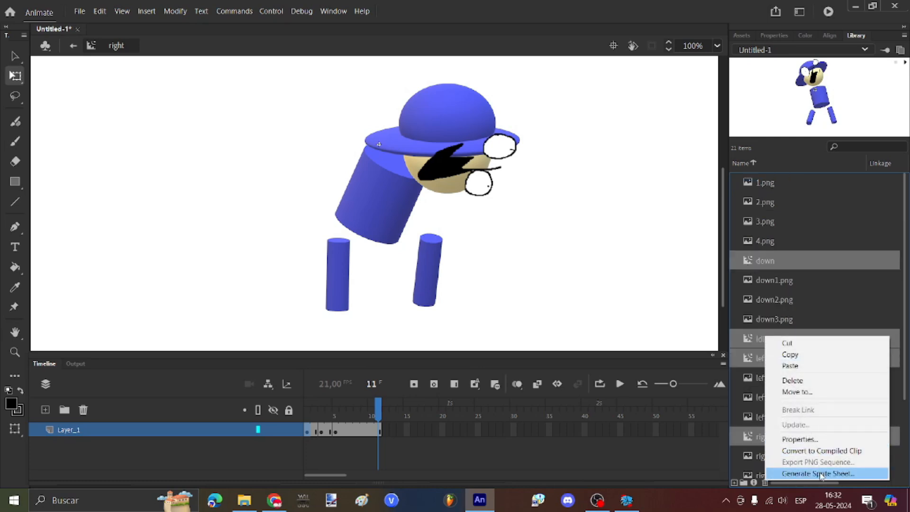
left_click(821, 474)
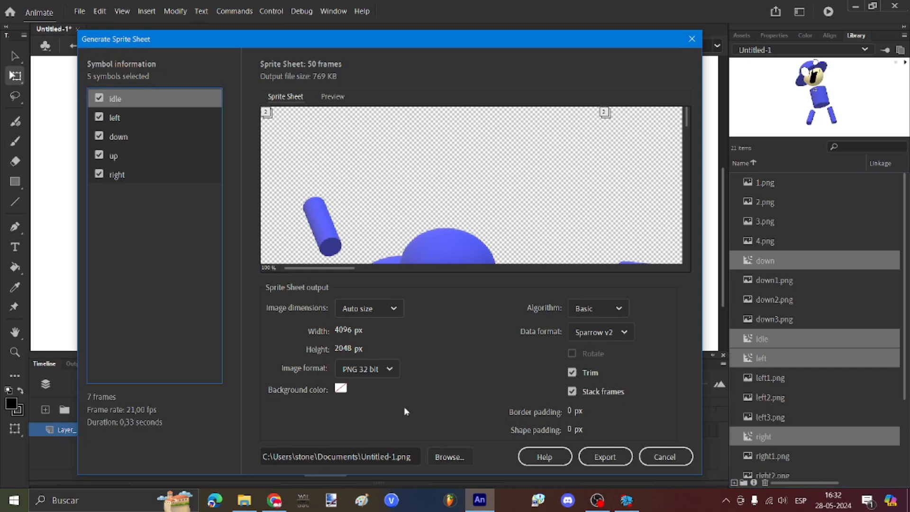
scroll(508, 197, "down", 3)
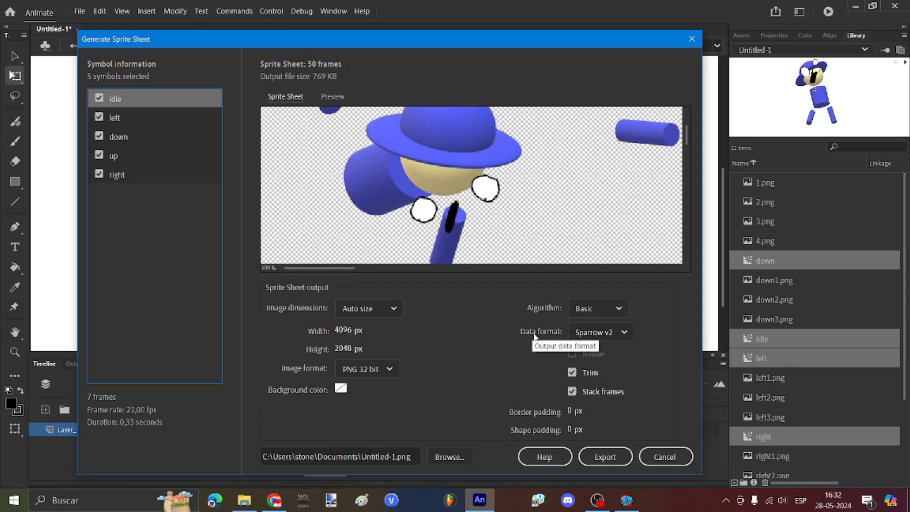
left_click(615, 332)
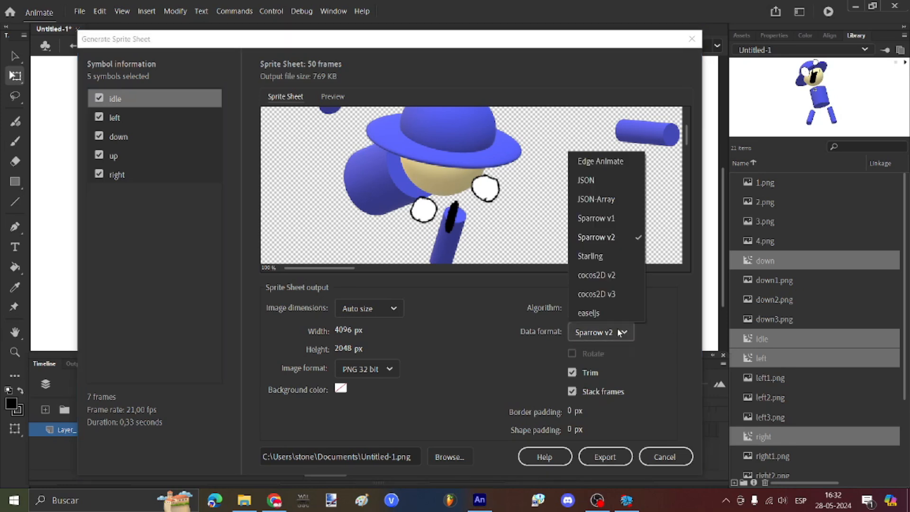
left_click(619, 332)
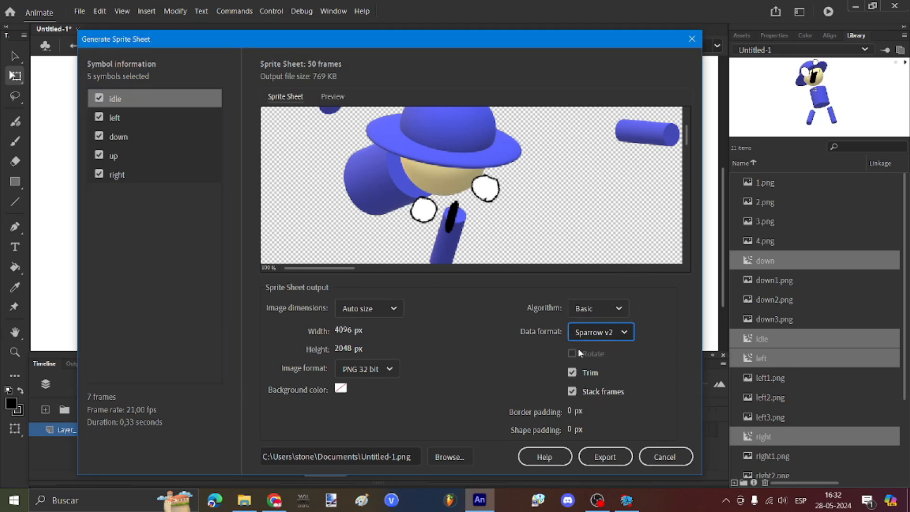
Step: Set the export destination to F:\dnbtutorial\PsychEngine\mods\images\characters with file name 'bambi'
left_click(462, 459)
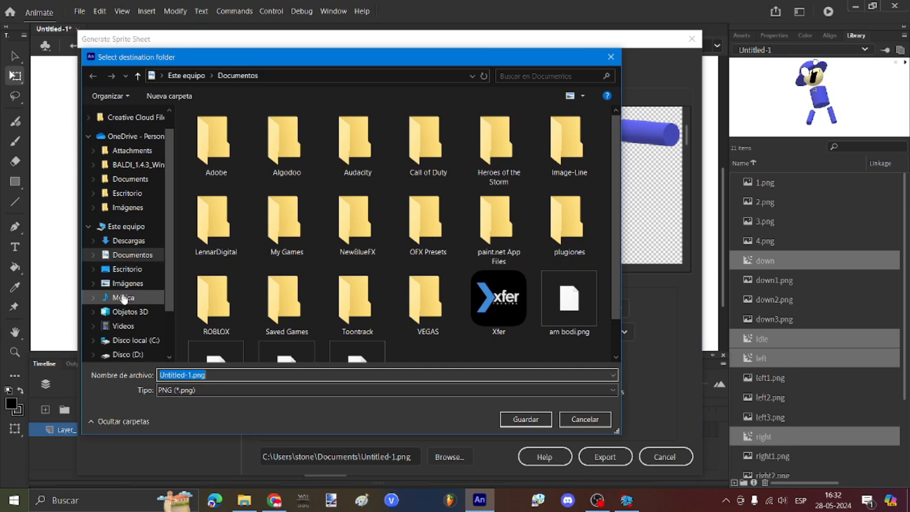
scroll(123, 298, "down", 1)
left_click(126, 349)
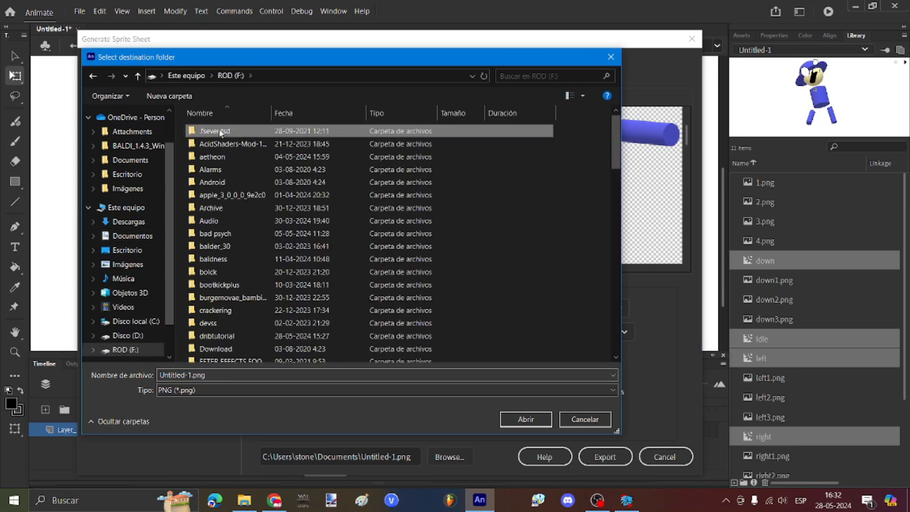
double_click(227, 333)
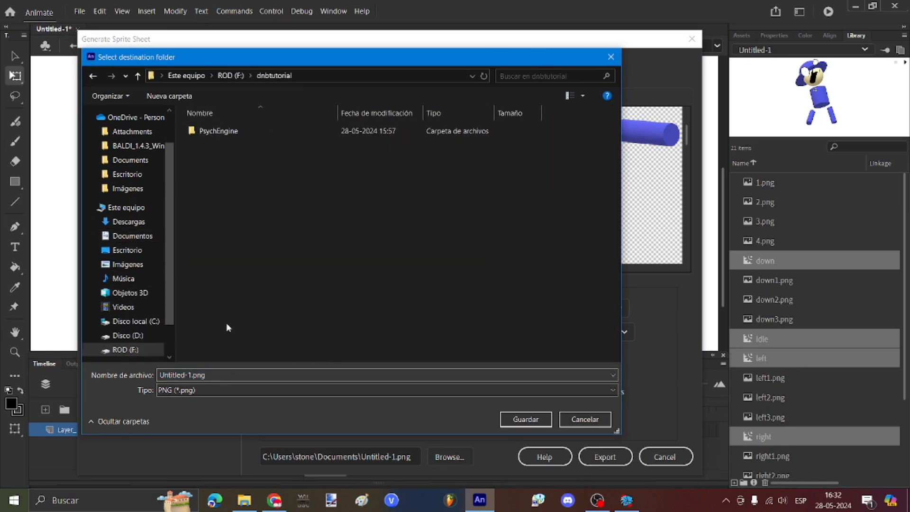
double_click(217, 131)
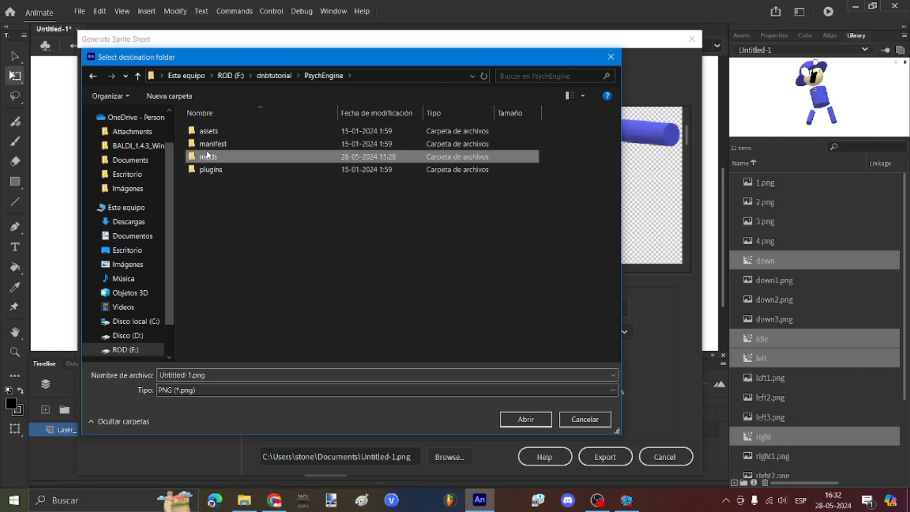
double_click(215, 156)
double_click(212, 182)
double_click(208, 143)
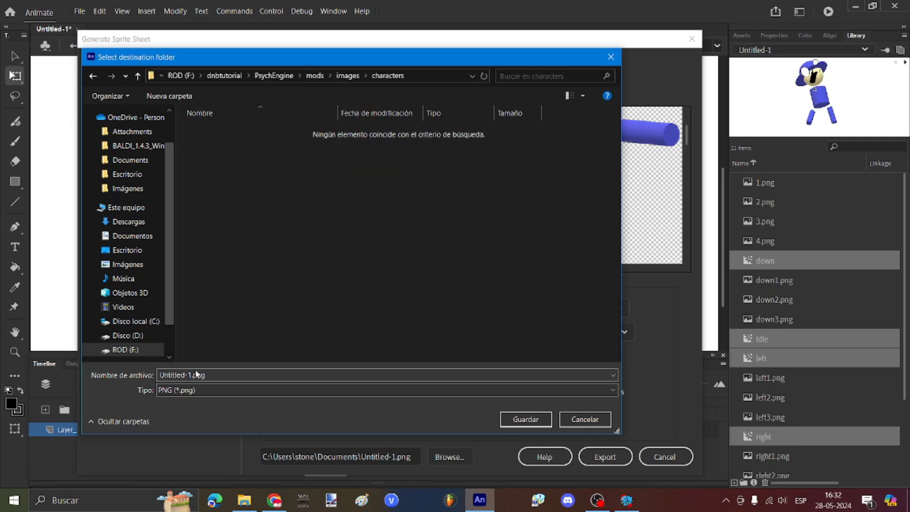
left_click(218, 372)
type("bambi")
key("Return")
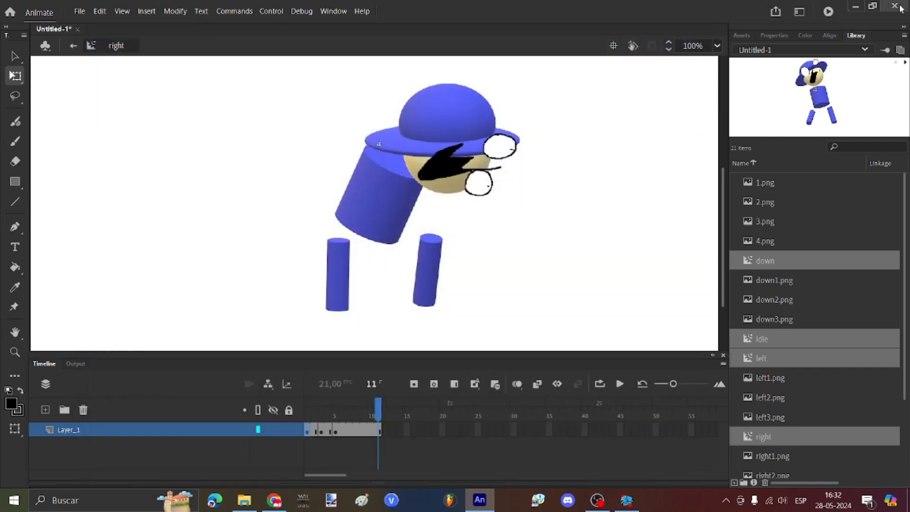
Step: Export the sprite sheet and save the Animate project as 'bi'
left_click(901, 8)
left_click(405, 264)
type("bi")
key("Return")
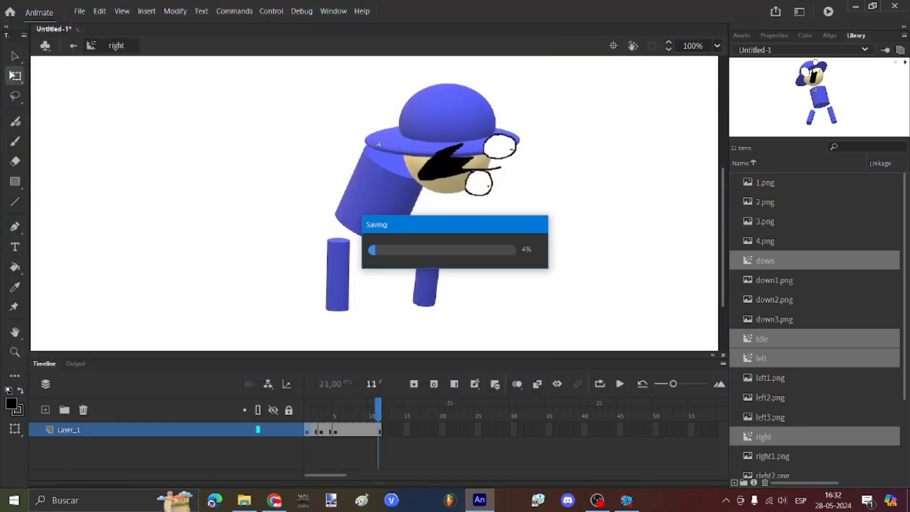
Step: Resume the song, then enter the Character Editor with key 8 and zoom out
key("Return")
key("Return")
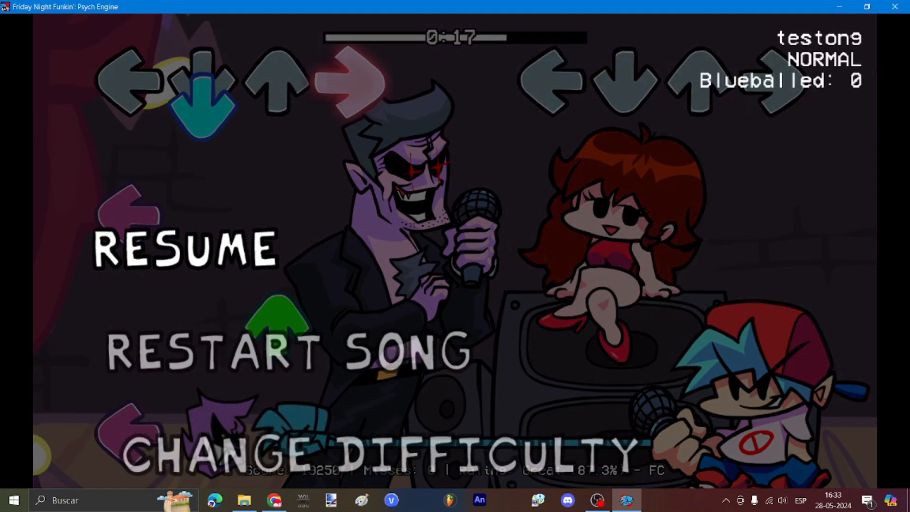
key("Return")
key("8")
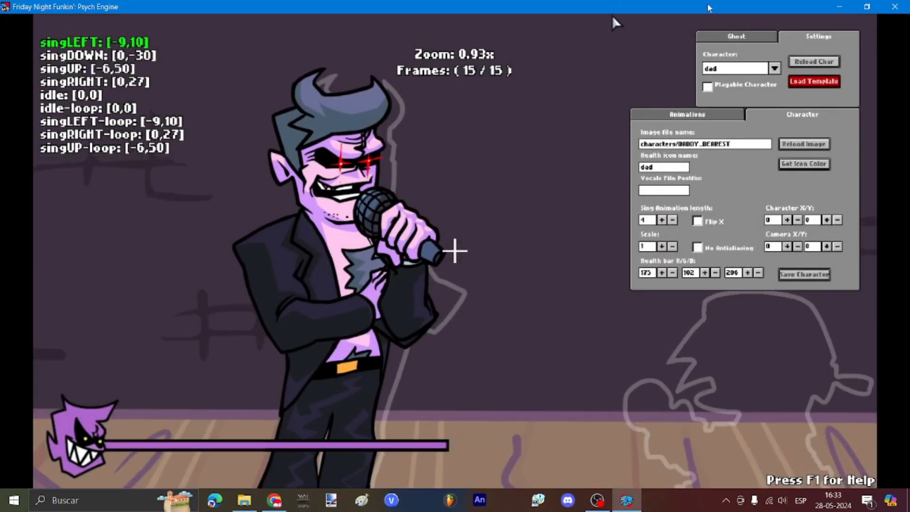
key("q")
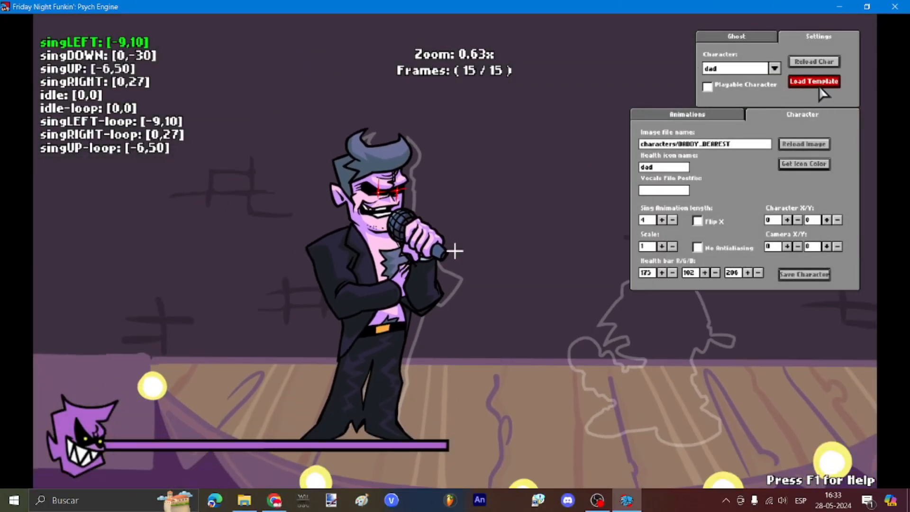
Step: Load the character template and change its image file to characters/blando
left_click(814, 81)
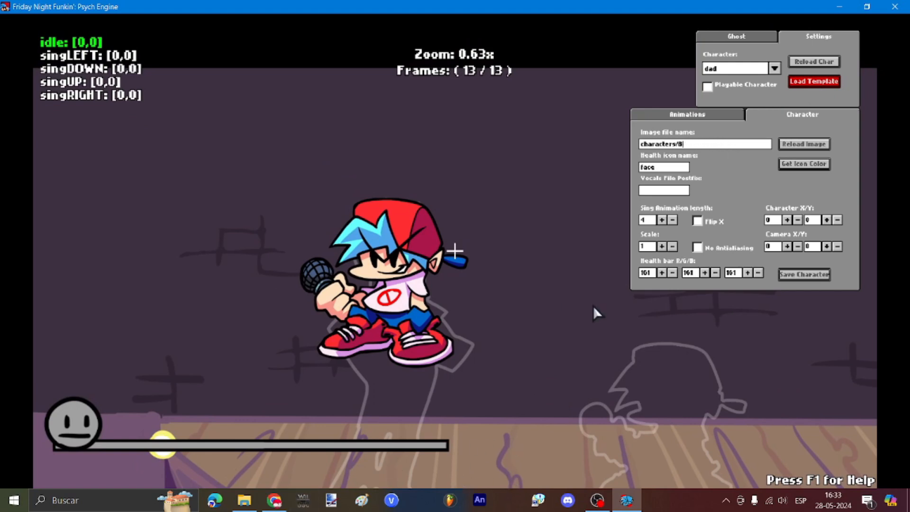
type("OYFRIEN")
key("BackSpace")
key("BackSpace")
key("BackSpace")
key("BackSpace")
key("BackSpace")
key("BackSpace")
key("BackSpace")
key("BackSpace")
type("blando")
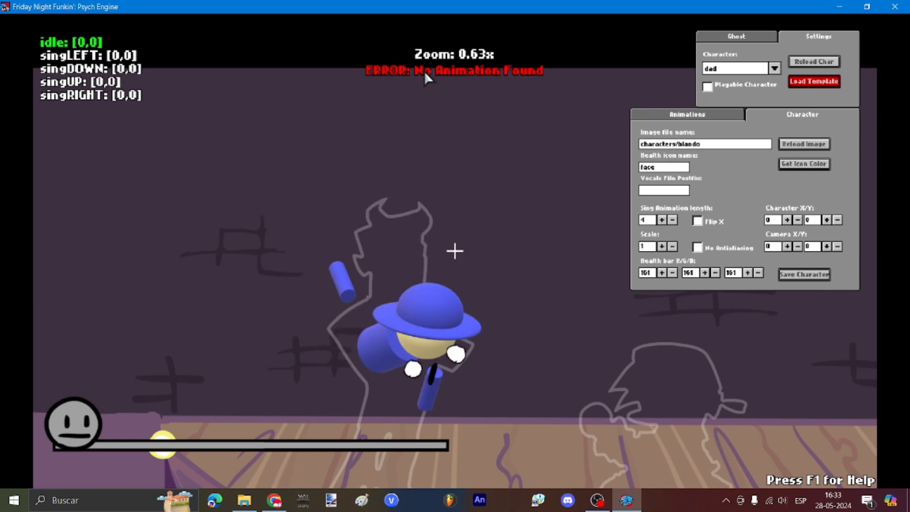
left_click(421, 500)
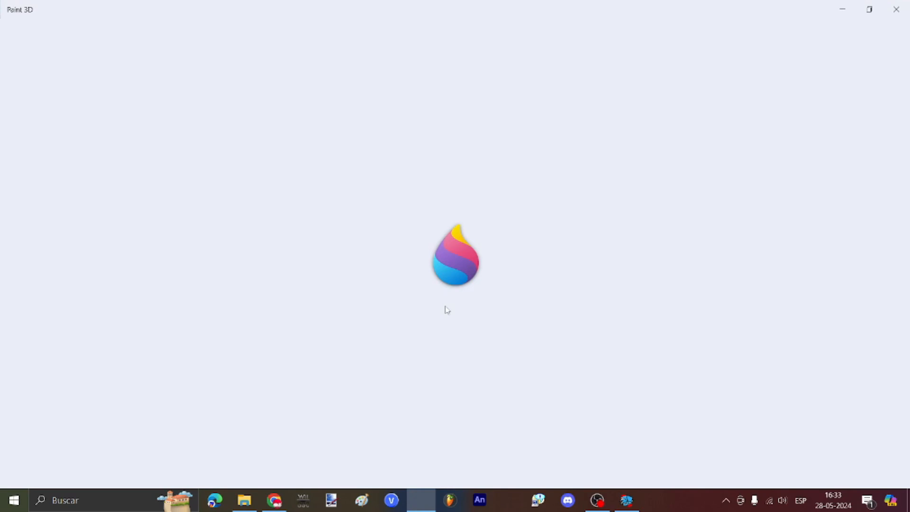
Step: In a new Paint 3D project, doodle black faces on both blue hatted heads
left_click(425, 217)
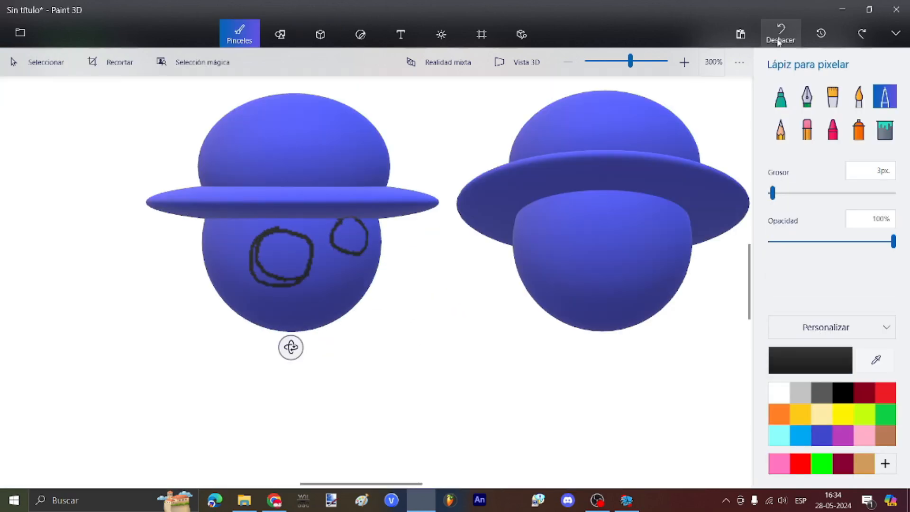
left_click_drag(279, 290, 334, 308)
left_click_drag(526, 223, 574, 203)
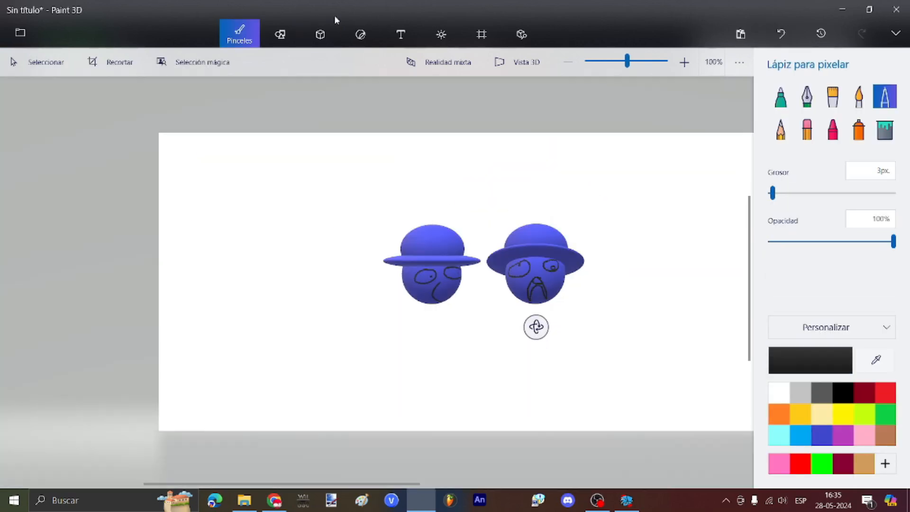
left_click(480, 34)
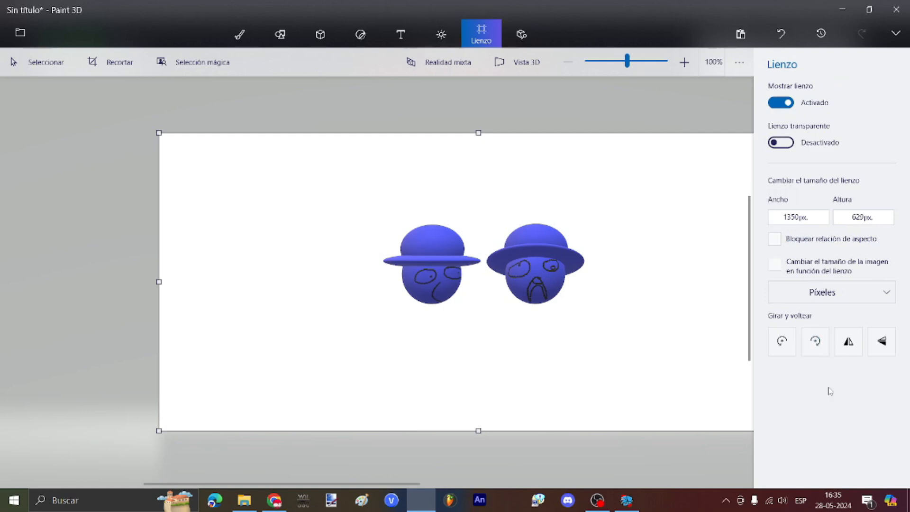
Step: Resize the canvas to 300 wide by 150 high
left_click(773, 217)
left_click_drag(782, 217, 891, 226)
type("30")
type("1")
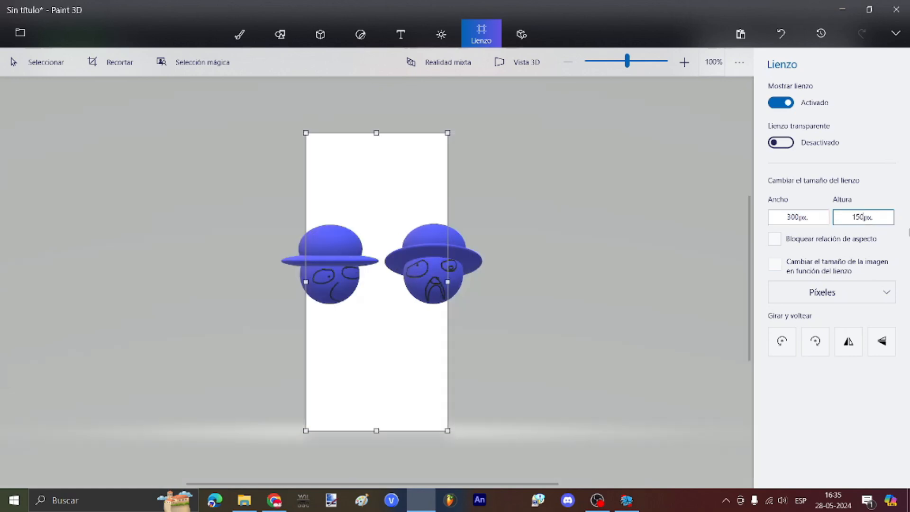
type("50")
key("Return")
Step: Shrink both 3D heads and position them to fit the smaller canvas
left_click_drag(623, 362, 256, 185)
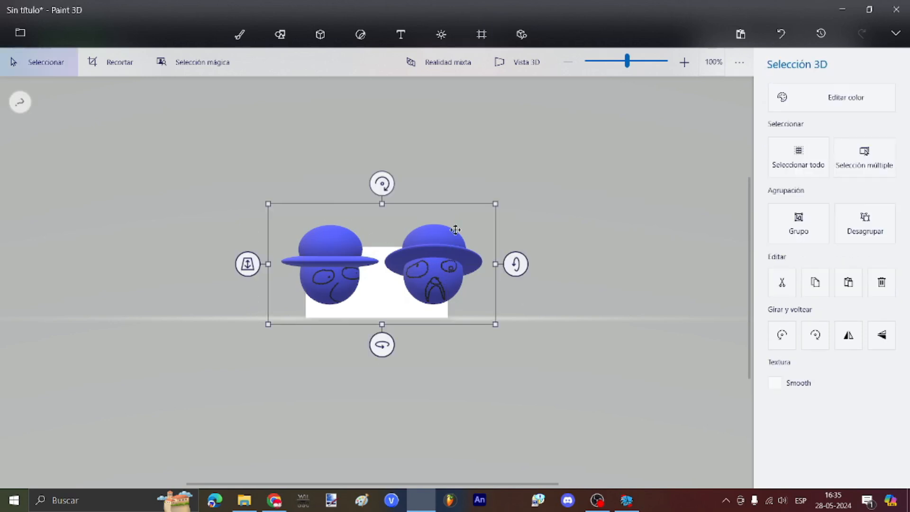
left_click_drag(496, 204, 428, 247)
scroll(386, 276, "up", 1)
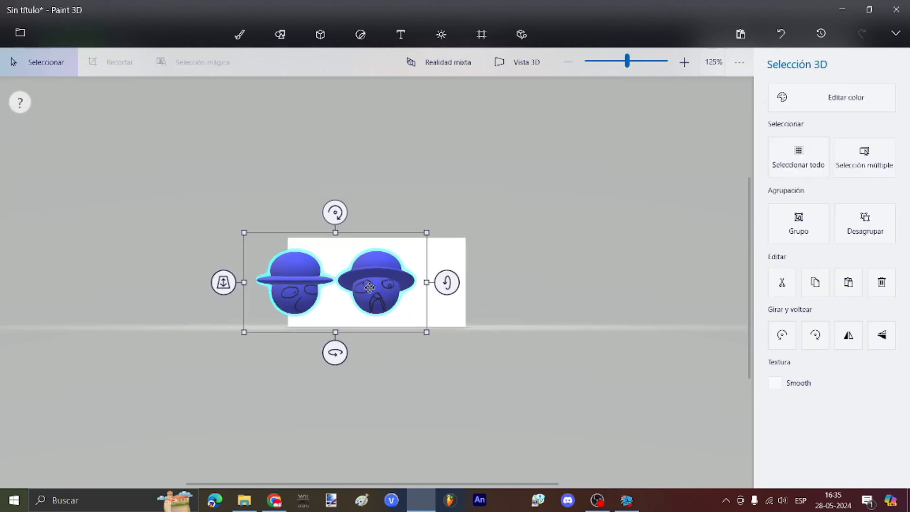
left_click_drag(370, 288, 402, 282)
mouse_move(419, 291)
left_mouse_down()
mouse_move(428, 299)
mouse_move(419, 280)
left_mouse_up()
left_click(403, 275)
Step: Turn on the transparent canvas option
left_click(481, 34)
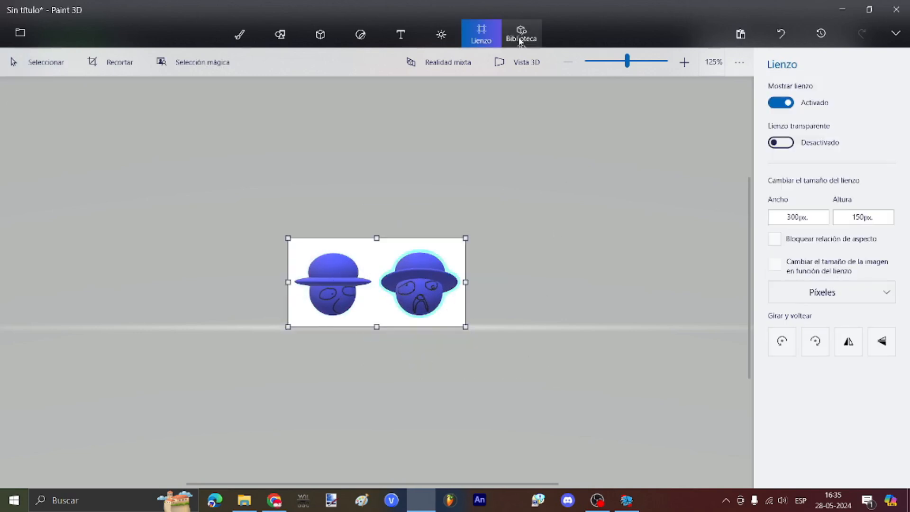
left_click(780, 143)
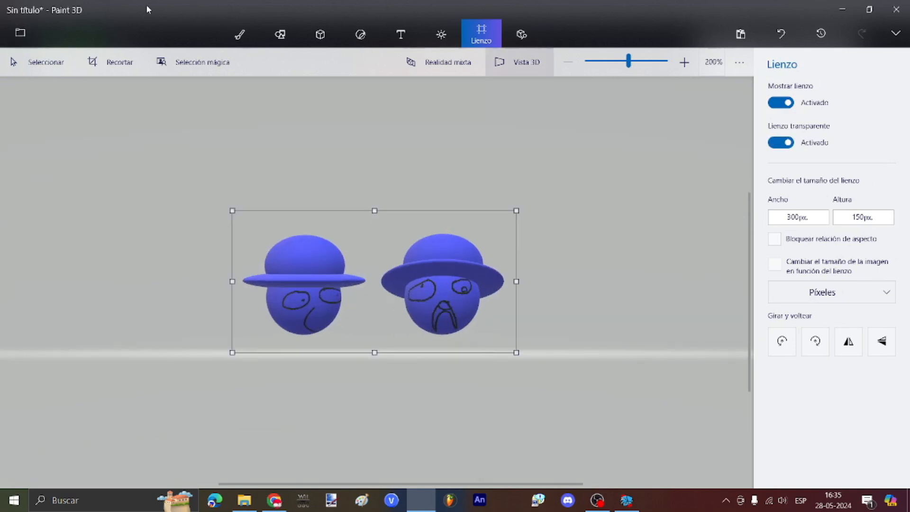
left_click(19, 36)
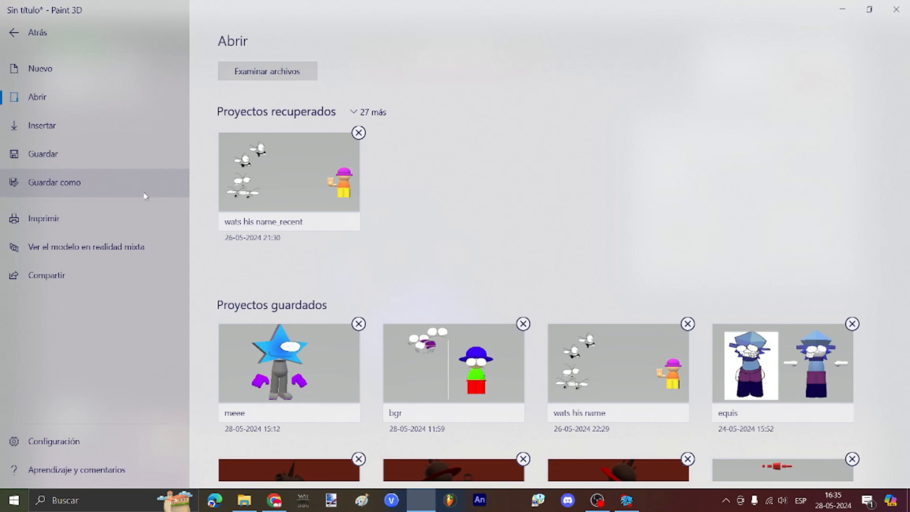
Step: Save the heads as a 2D image named blando.png in mods\images\icons
left_click(250, 106)
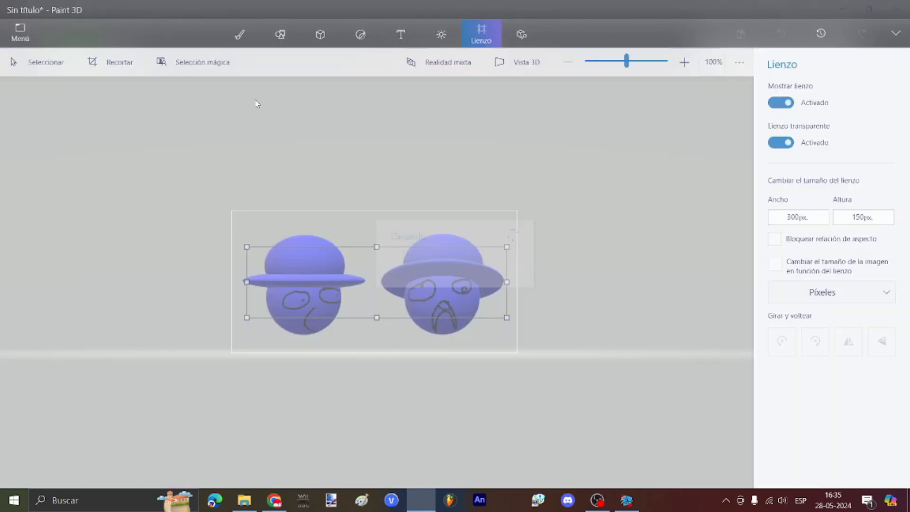
left_click(215, 186)
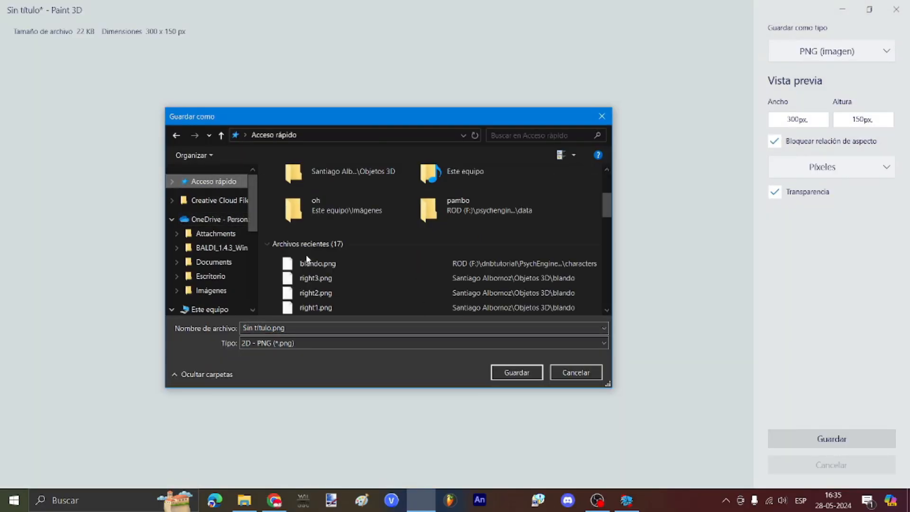
left_click(307, 263)
right_click(306, 264)
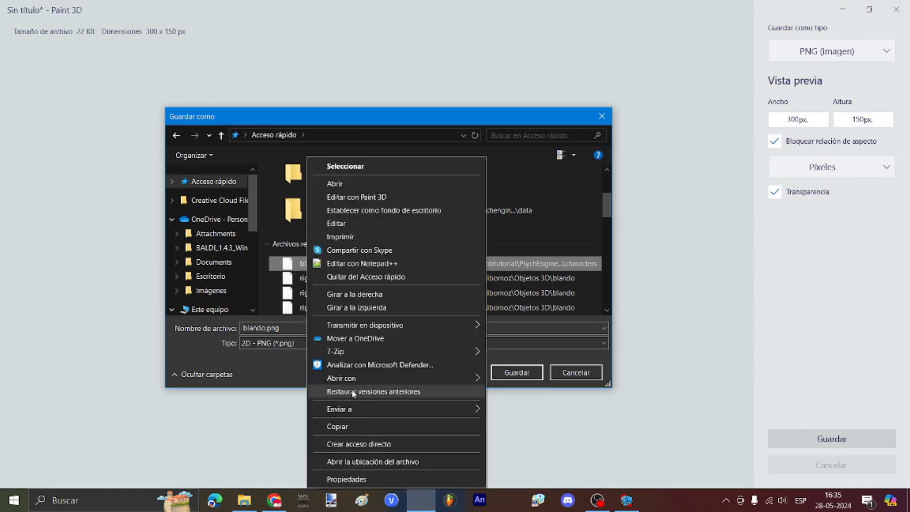
left_click(360, 462)
left_click(344, 136)
double_click(302, 218)
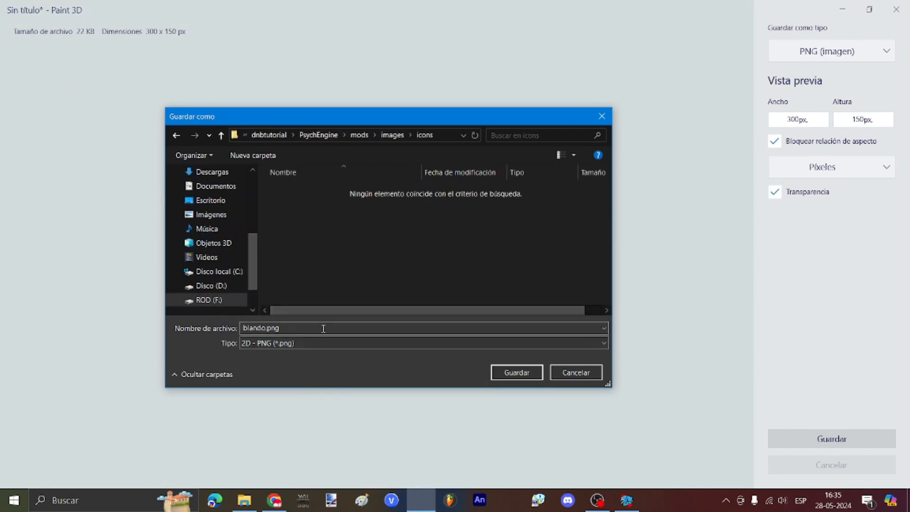
left_click(515, 373)
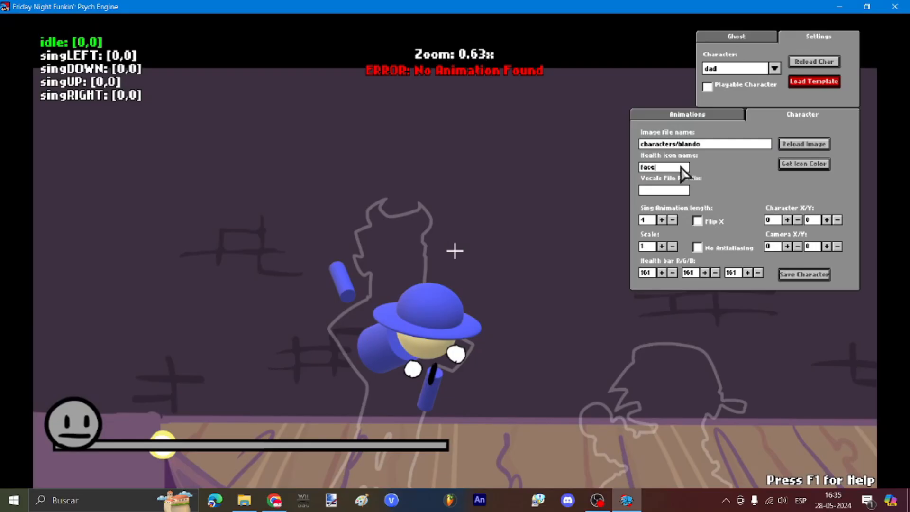
Step: In Psych Engine, set the health icon to 'blando' and take its colour for the health bar
left_click(672, 168)
type("blando")
left_click(798, 164)
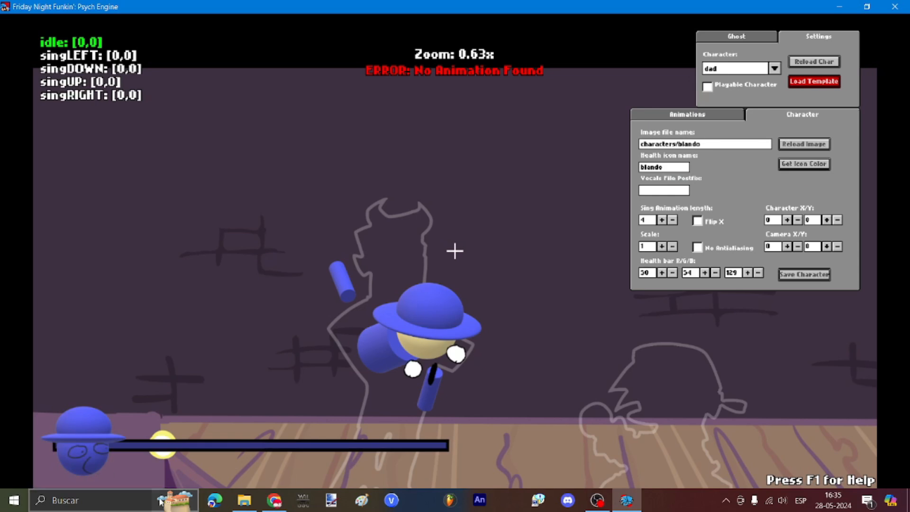
Step: Open characters\blando.png sprite sheet with paint.net from File Explorer
left_click(244, 499)
double_click(187, 141)
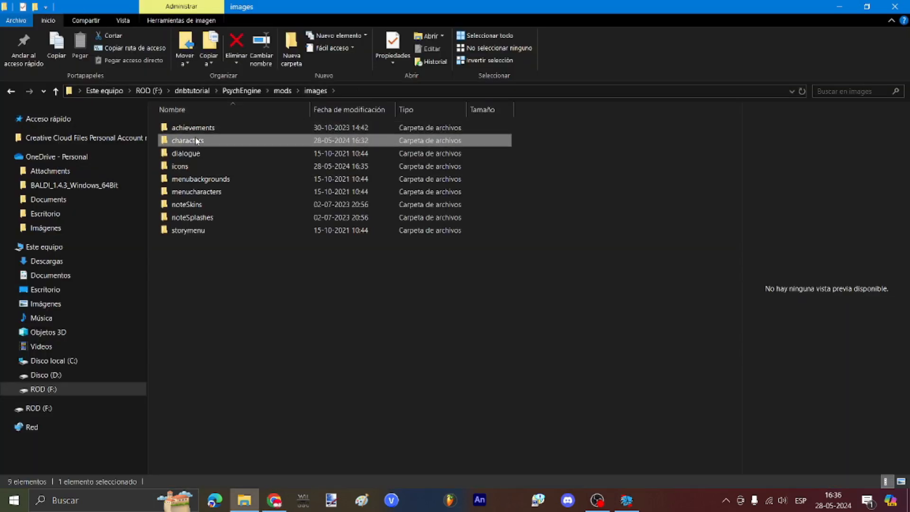
right_click(188, 139)
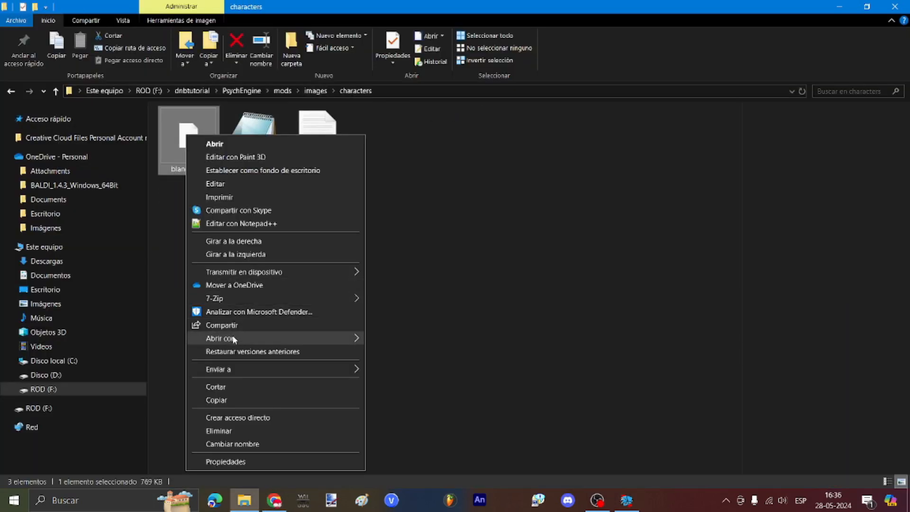
mouse_move(233, 338)
left_click(437, 410)
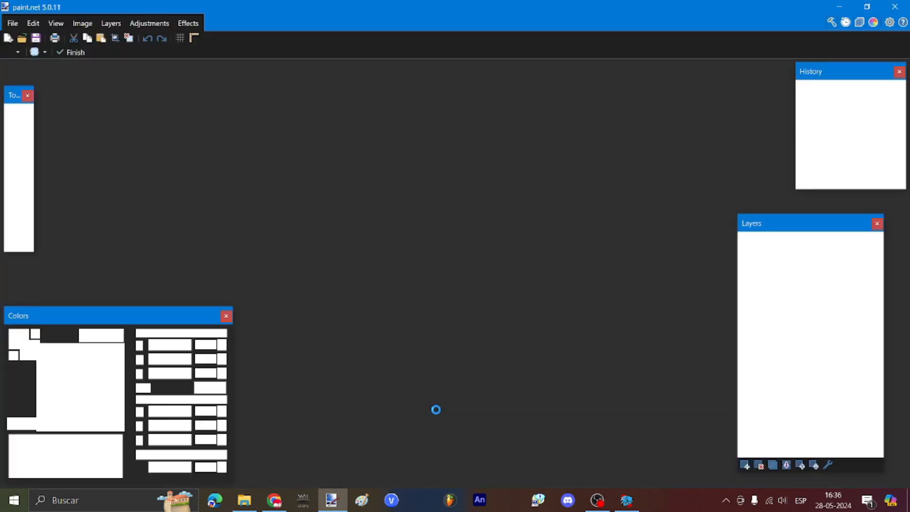
Step: Apply Quantize to the blando sprite sheet: 33 colours, raised dithering and transparency threshold
scroll(265, 216, "up", 2)
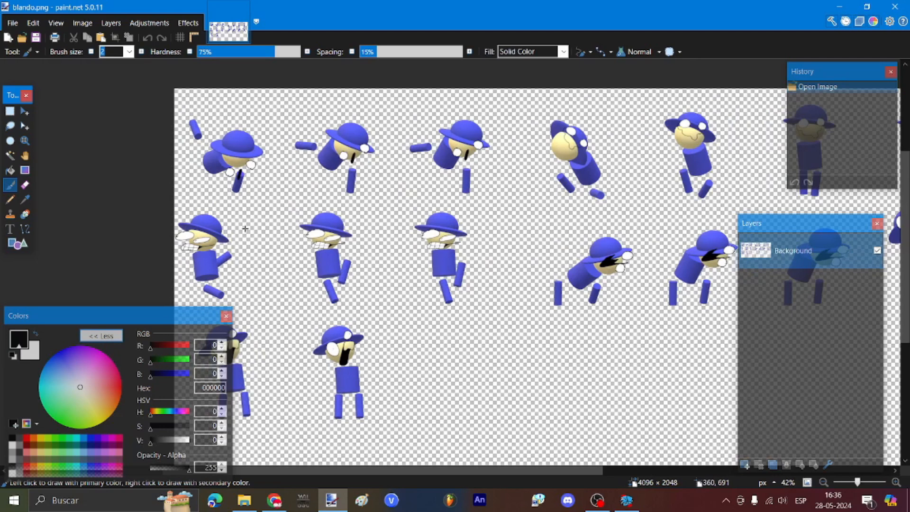
scroll(446, 242, "up", 5)
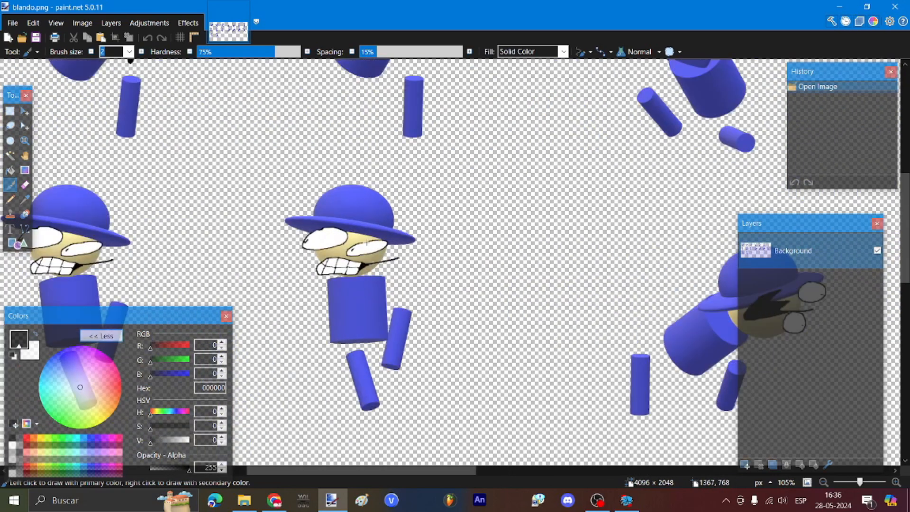
scroll(367, 242, "up", 5)
left_click(188, 23)
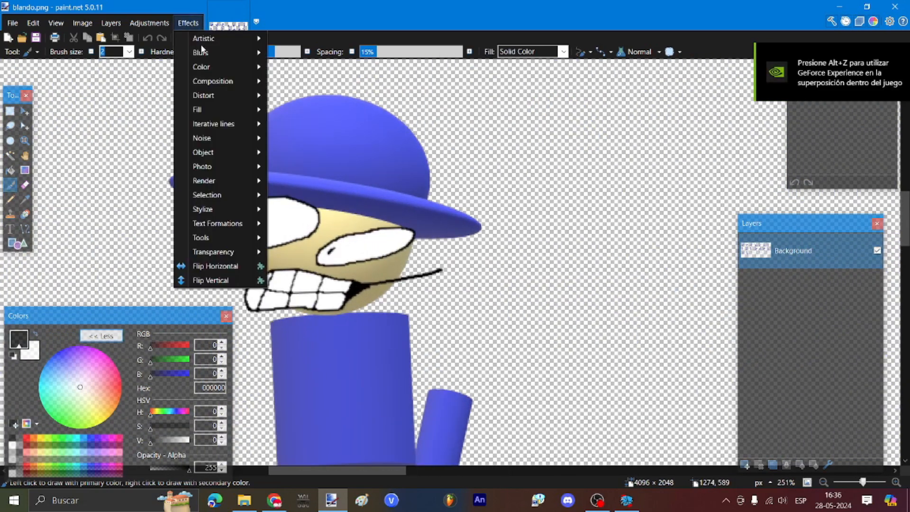
mouse_move(211, 66)
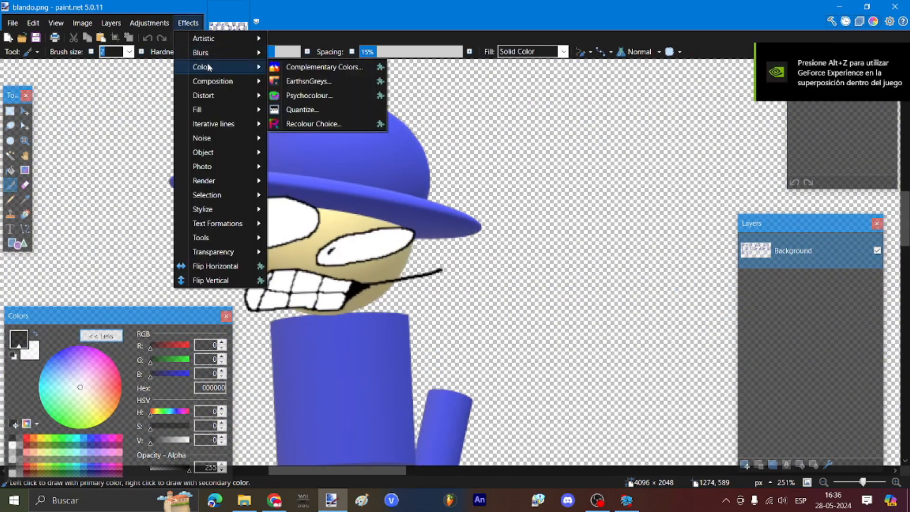
left_click(300, 111)
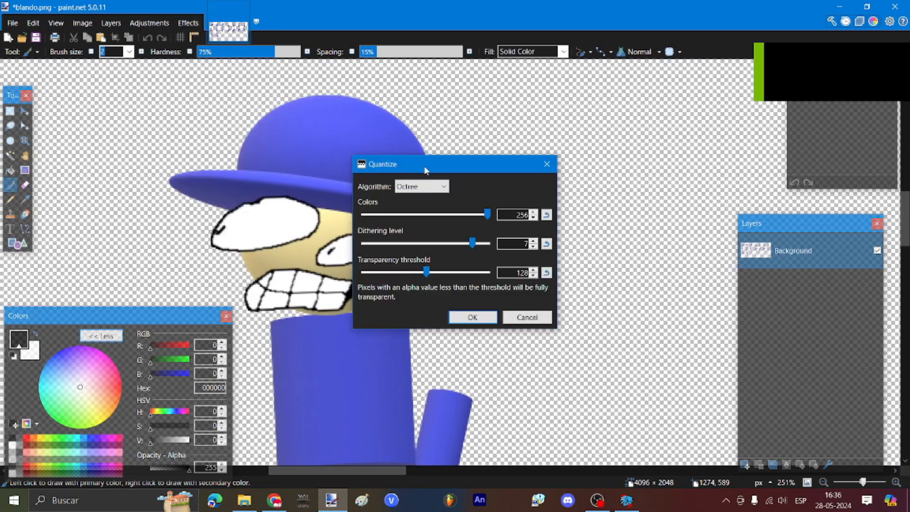
left_click_drag(498, 273, 525, 216)
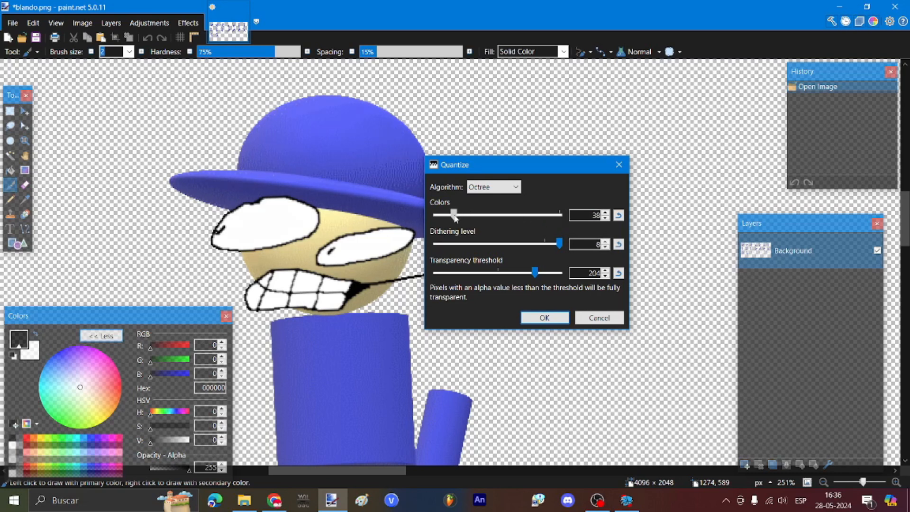
mouse_move(450, 219)
left_mouse_down()
mouse_move(441, 221)
mouse_move(451, 223)
left_mouse_up()
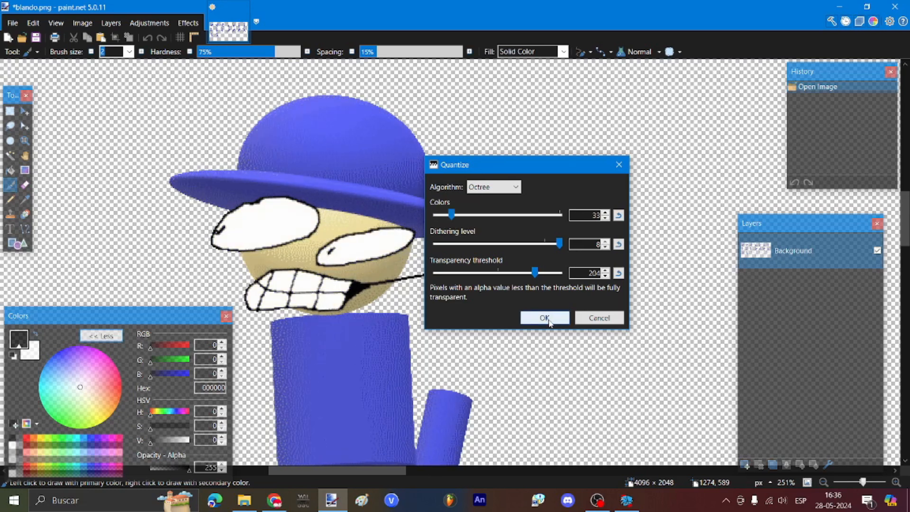
left_click(544, 317)
scroll(382, 401, "up", 5)
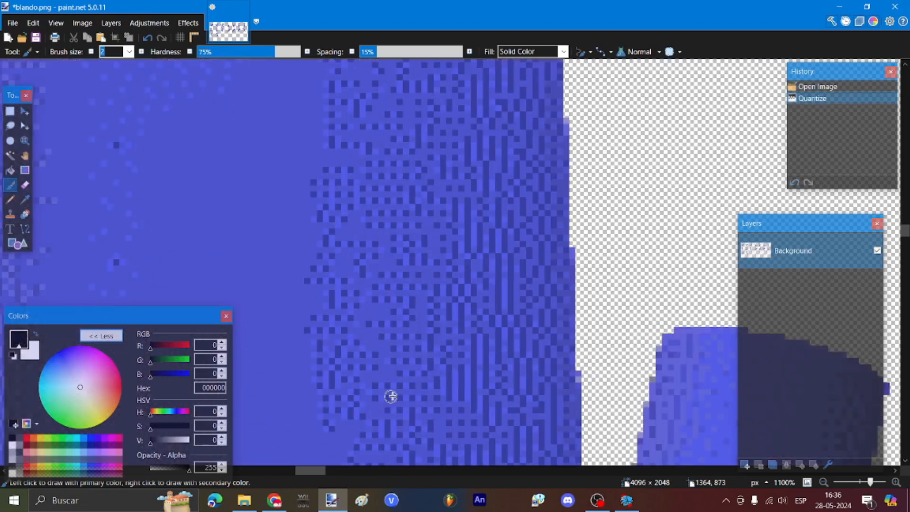
scroll(371, 290, "down", 7)
Step: Open icons\blando.png in paint.net via Open with from the icons folder
scroll(325, 296, "down", 2)
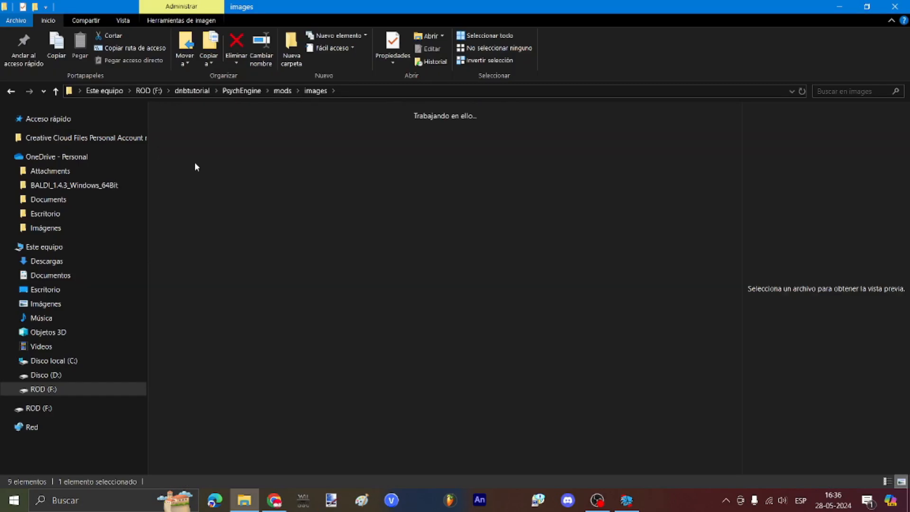
left_click(195, 161)
right_click(194, 147)
mouse_move(223, 350)
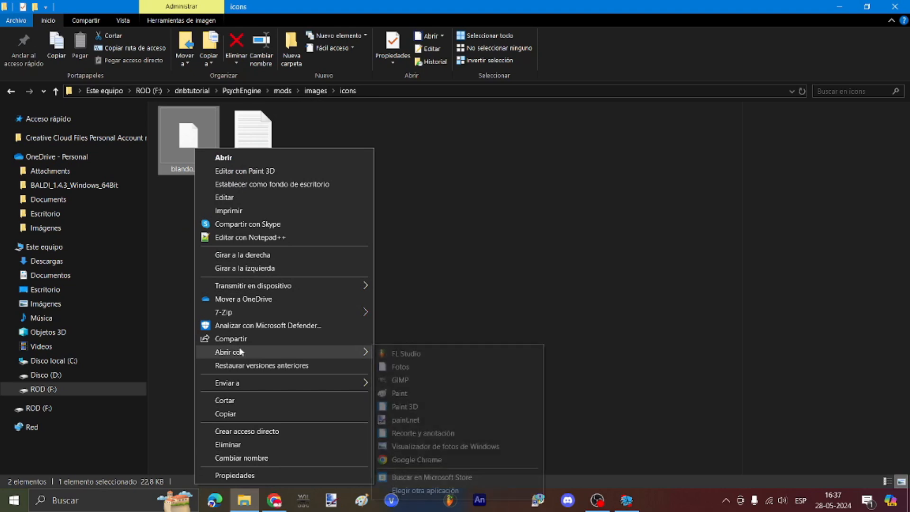
left_click(411, 420)
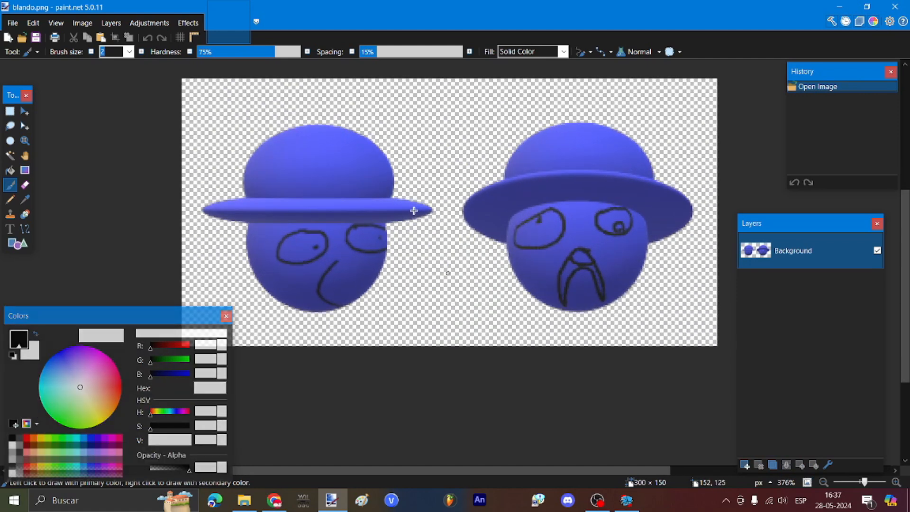
Step: Quantize the blando.png icon down to a few colours
left_click(189, 23)
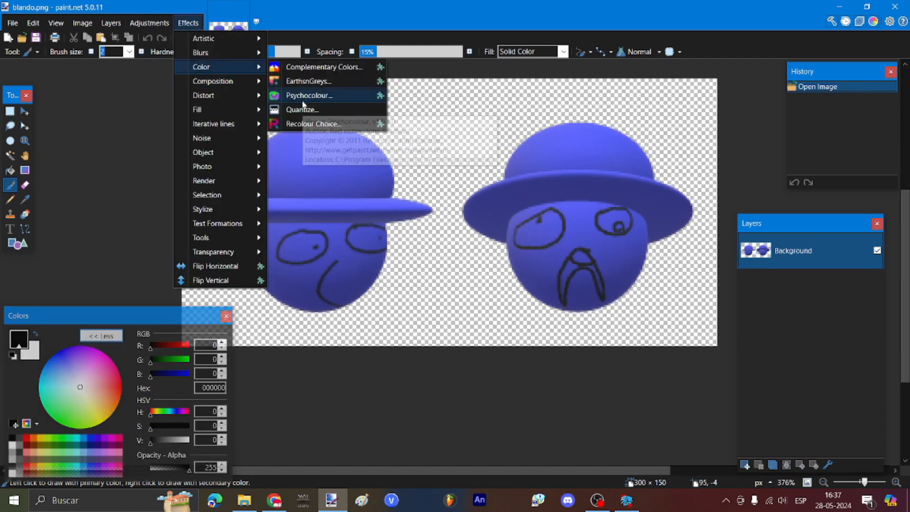
left_click(419, 202)
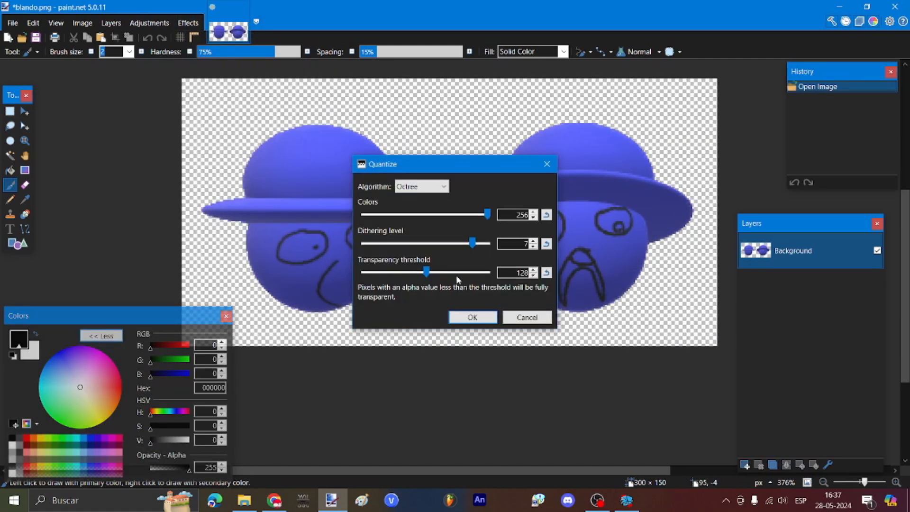
mouse_move(457, 272)
left_mouse_down()
mouse_move(488, 272)
mouse_move(484, 215)
mouse_move(367, 220)
left_mouse_up()
left_click(466, 315)
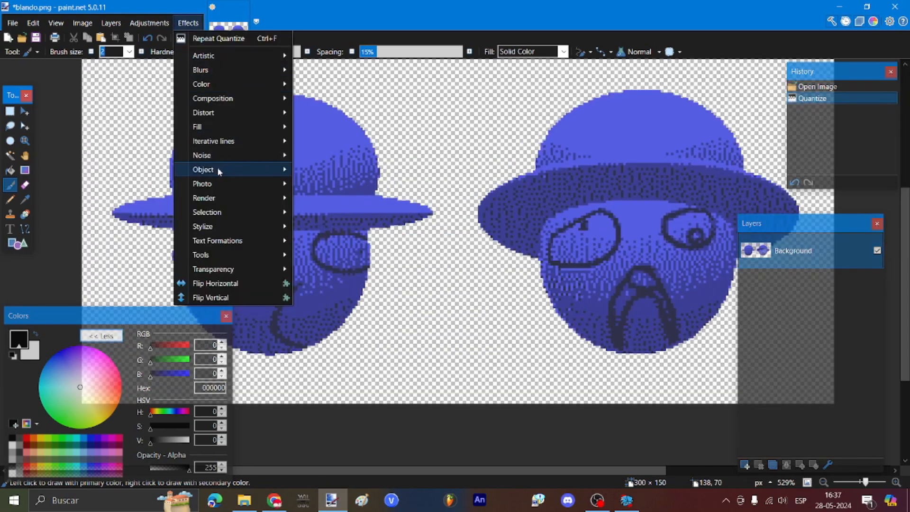
Step: Add a black Outline Object effect of width 5 around the heads
mouse_move(232, 166)
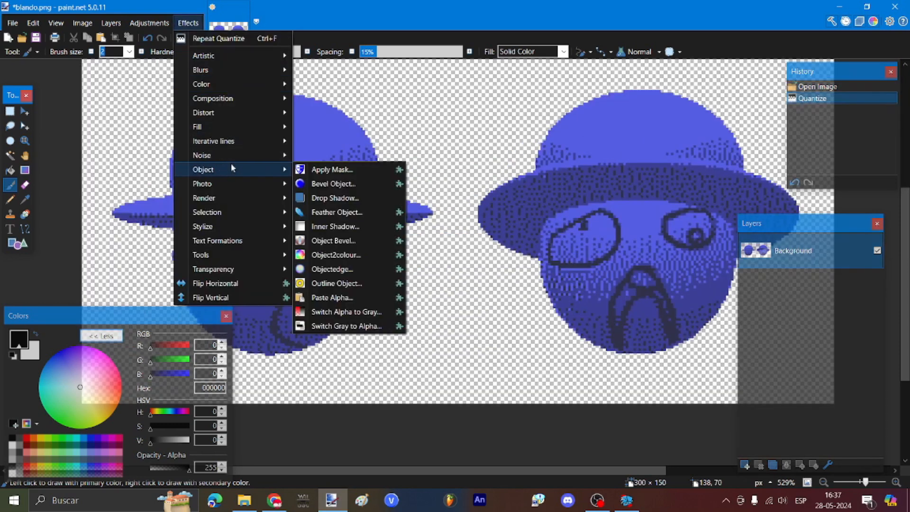
left_click(354, 283)
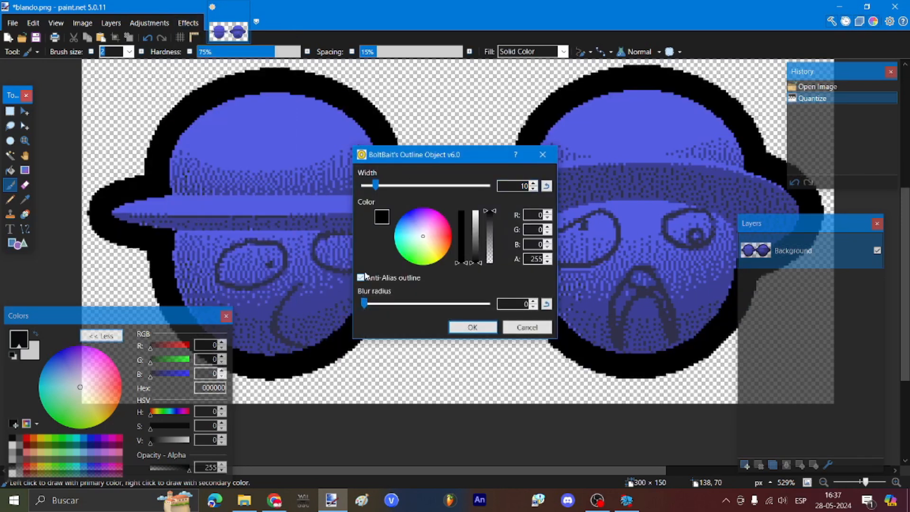
left_click_drag(377, 188, 369, 188)
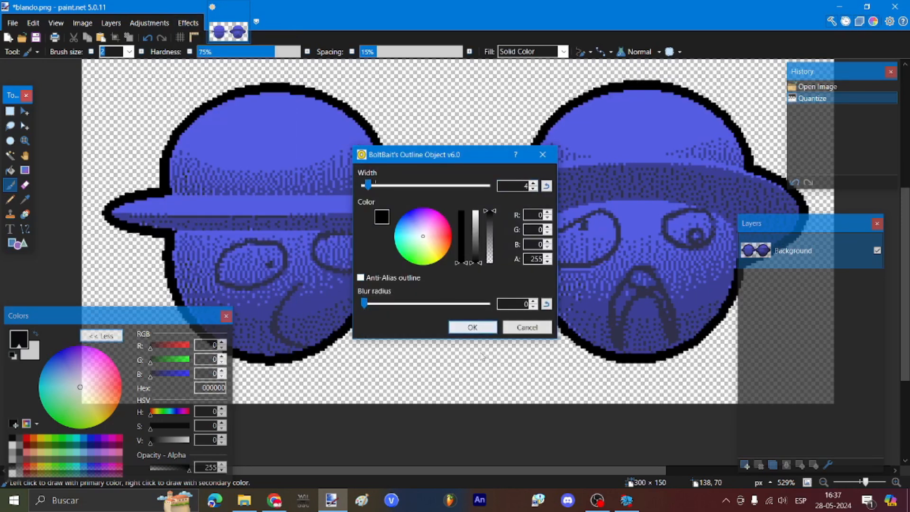
type("5")
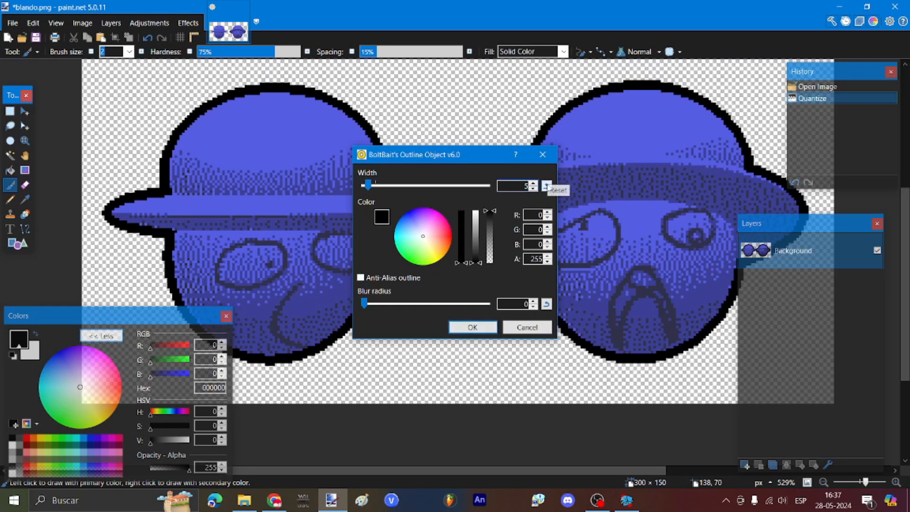
left_click(466, 330)
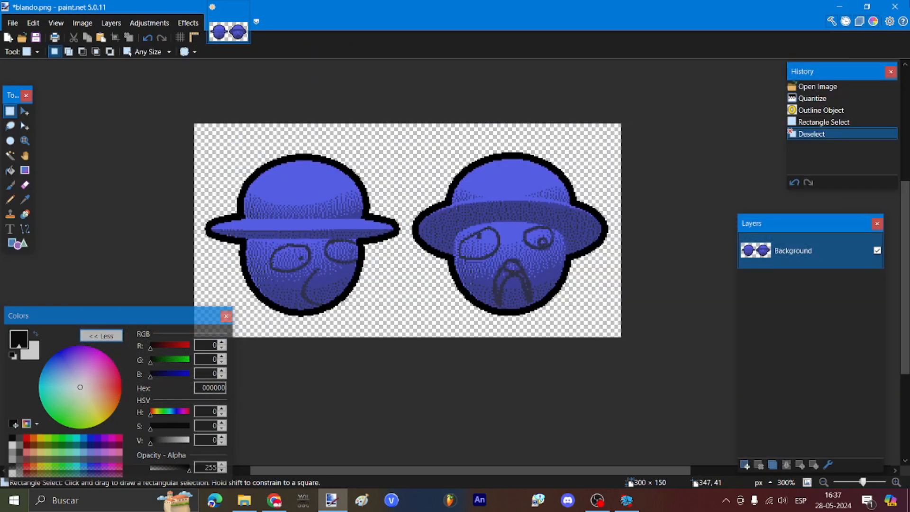
Step: Close paint.net, saving the changes with the PNG settings
left_click(895, 6)
left_click(441, 277)
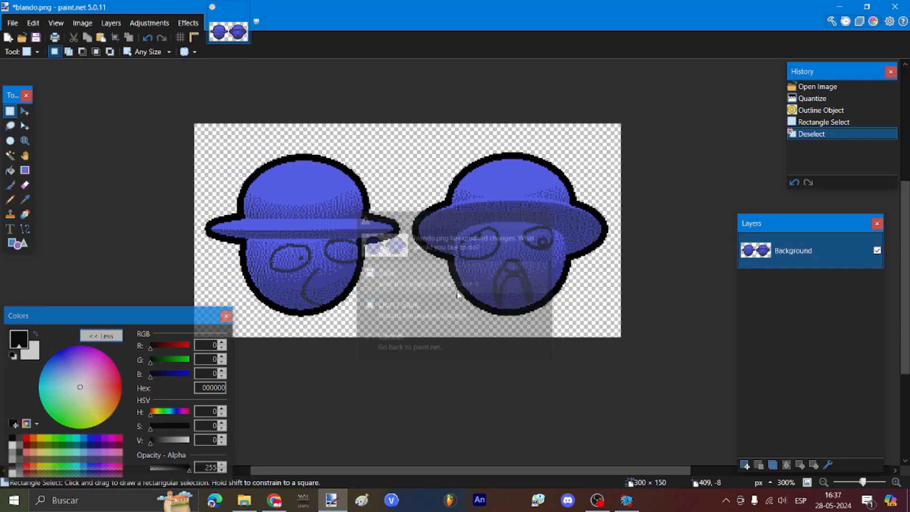
left_click(565, 349)
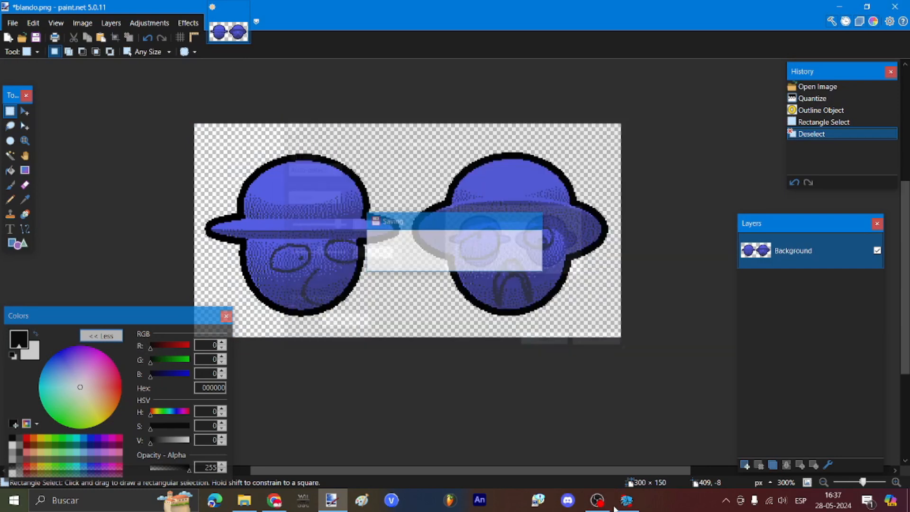
Step: Retag the idle animation's symbol name to 'idle' and update singLEFT
left_click(694, 120)
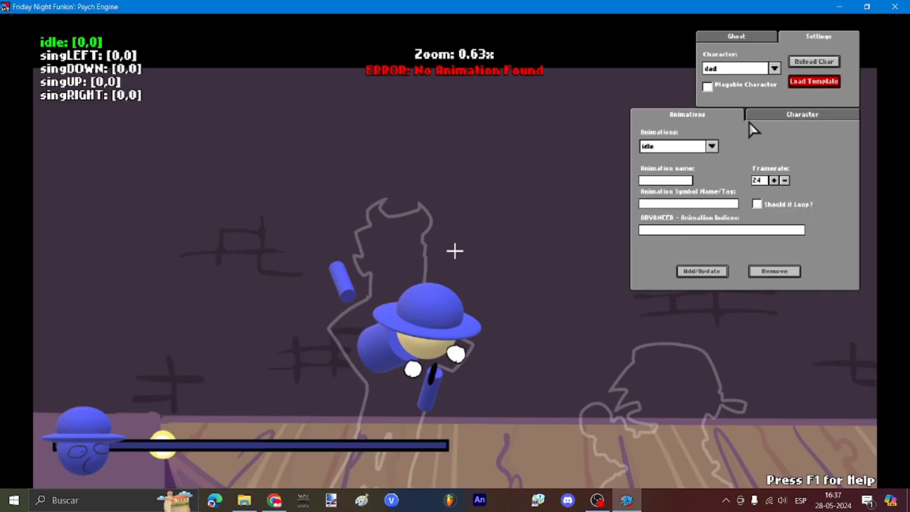
left_click(686, 148)
left_click(686, 148)
key("BackSpace")
key("BackSpace")
key("BackSpace")
key("BackSpace")
key("BackSpace")
key("BackSpace")
key("BackSpace")
key("BackSpace")
key("BackSpace")
type("idle")
left_click(700, 271)
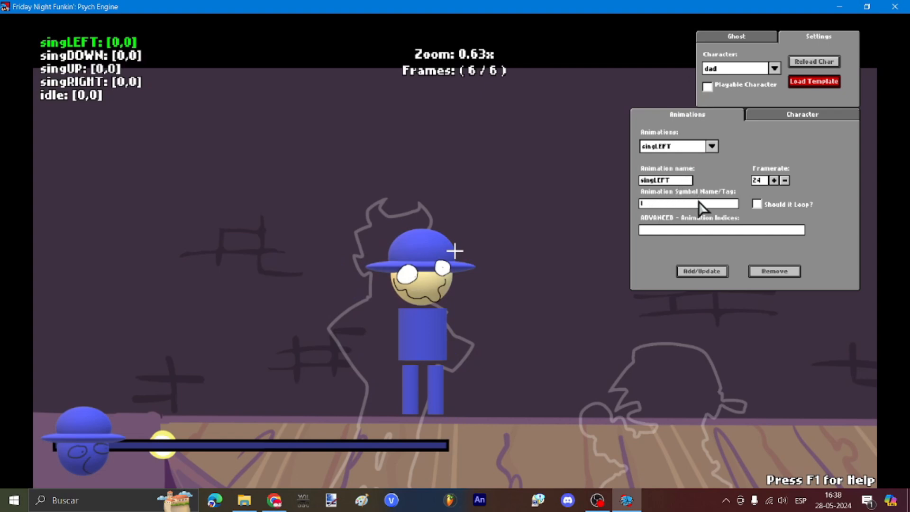
left_click(703, 275)
Step: Retag singDOWN to 'down', then update singUP and singRIGHT to 'up' and 'right'
left_click(685, 150)
left_click(684, 160)
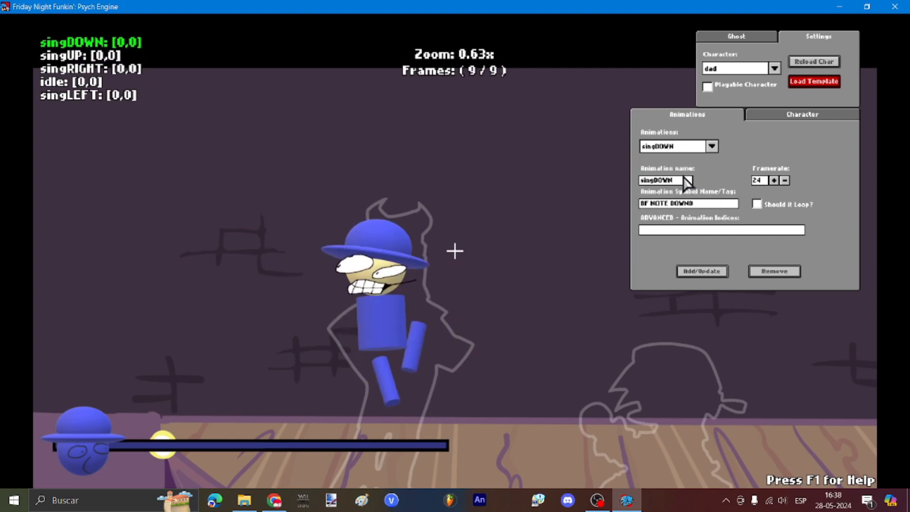
left_click(695, 203)
key("BackSpace")
key("BackSpace")
key("BackSpace")
key("BackSpace")
key("BackSpace")
key("BackSpace")
key("BackSpace")
key("BackSpace")
key("BackSpace")
key("BackSpace")
key("BackSpace")
key("BackSpace")
type("down")
left_click(702, 271)
left_click(685, 148)
left_click(685, 157)
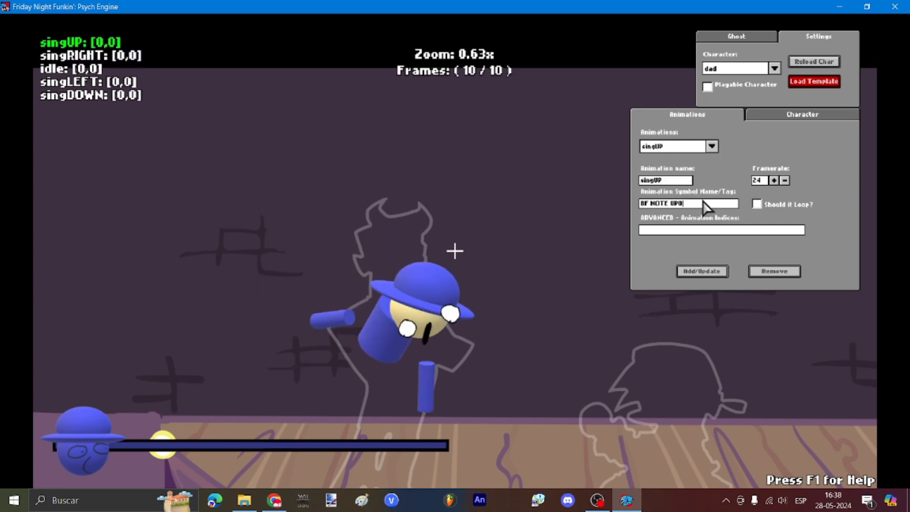
left_click(702, 204)
key("BackSpace")
key("BackSpace")
key("BackSpace")
key("BackSpace")
key("BackSpace")
key("BackSpace")
key("BackSpace")
key("BackSpace")
key("BackSpace")
key("BackSpace")
key("BackSpace")
type("up")
type("right")
left_click(701, 270)
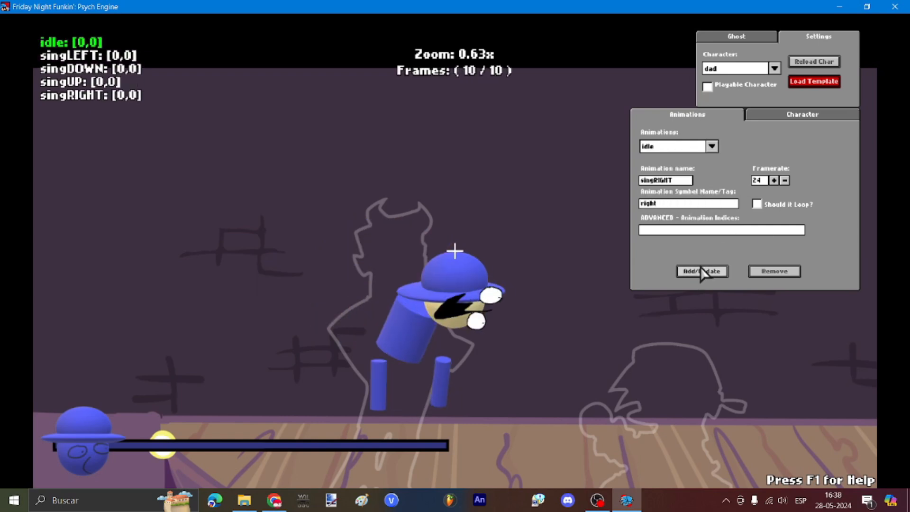
Step: Preview the singLEFT and idle animations to check the new poses
key("s")
key("s")
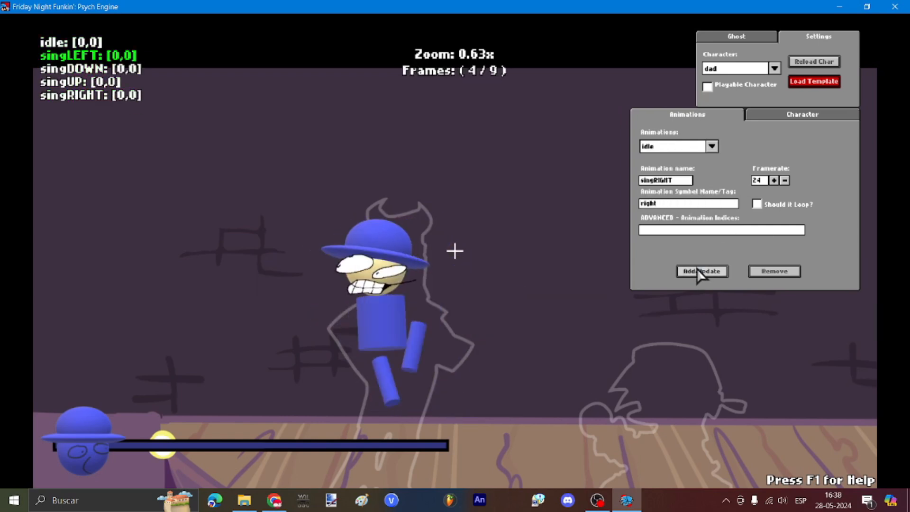
key("w")
left_click(802, 115)
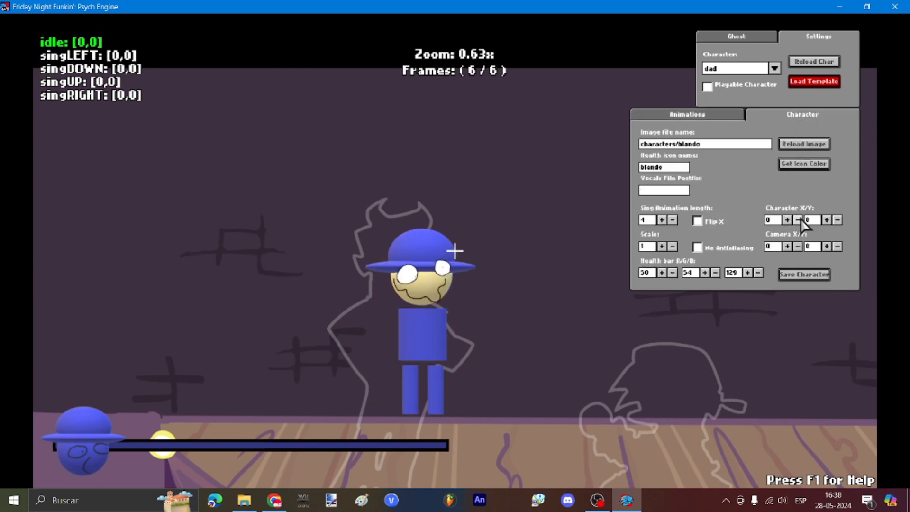
Step: Shift the character left and down using the Character X/Y +/- buttons
left_click(797, 220)
left_click(797, 220)
left_click(798, 219)
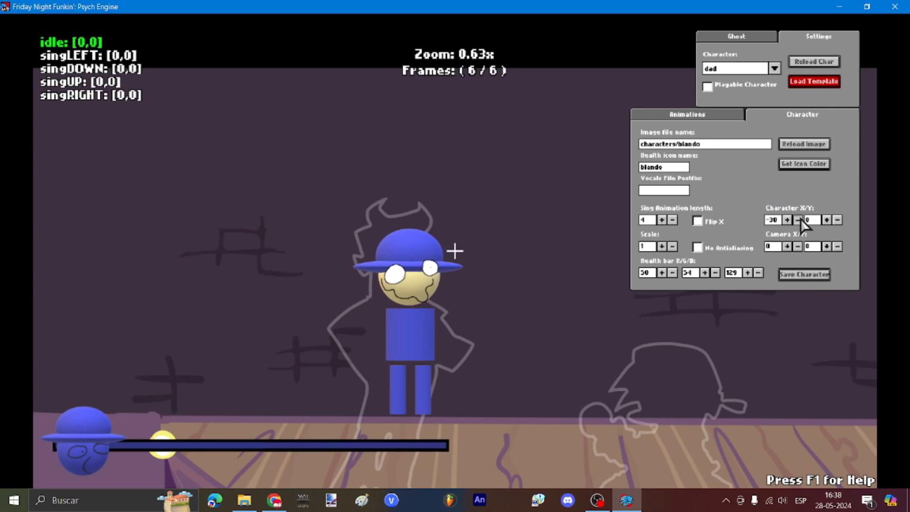
left_click(797, 219)
left_click(827, 220)
left_click(826, 220)
left_click(826, 220)
left_click(826, 220)
left_click(826, 219)
left_click(826, 219)
left_click(826, 220)
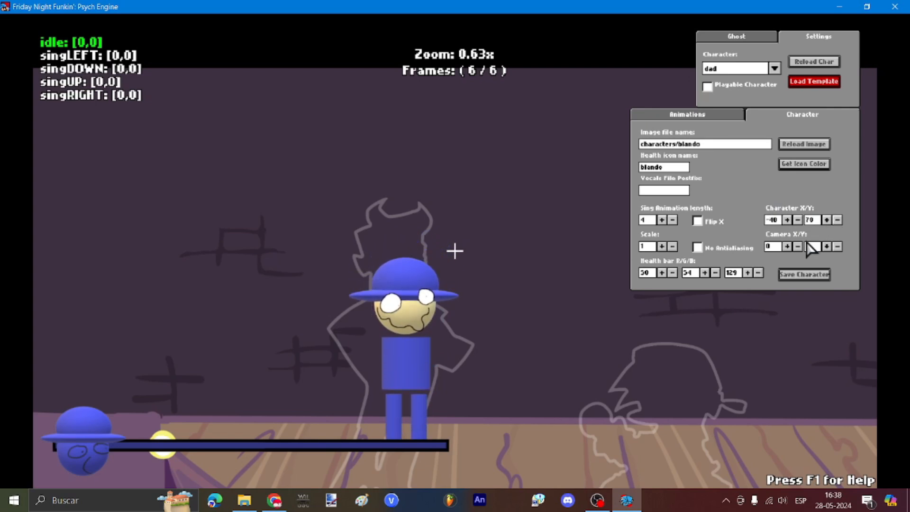
key("k")
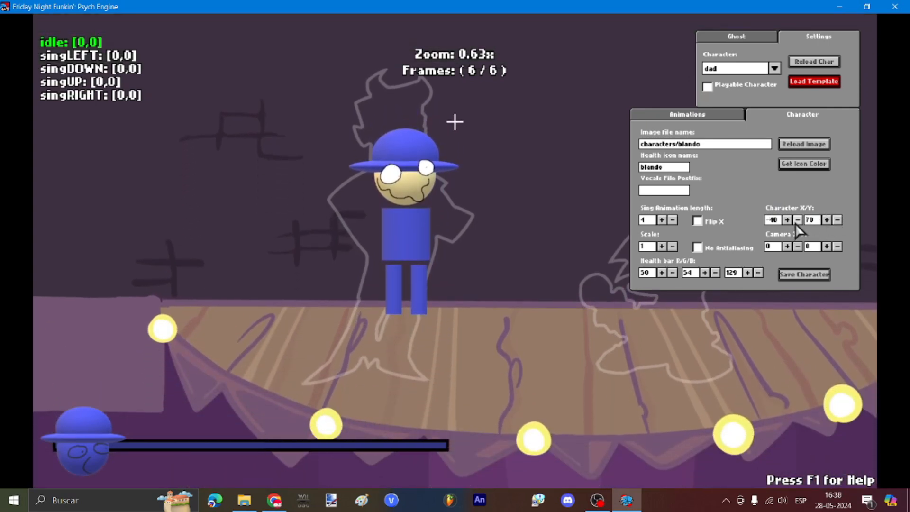
left_click(796, 223)
left_click(795, 223)
left_click(796, 222)
left_click(796, 223)
left_click(796, 222)
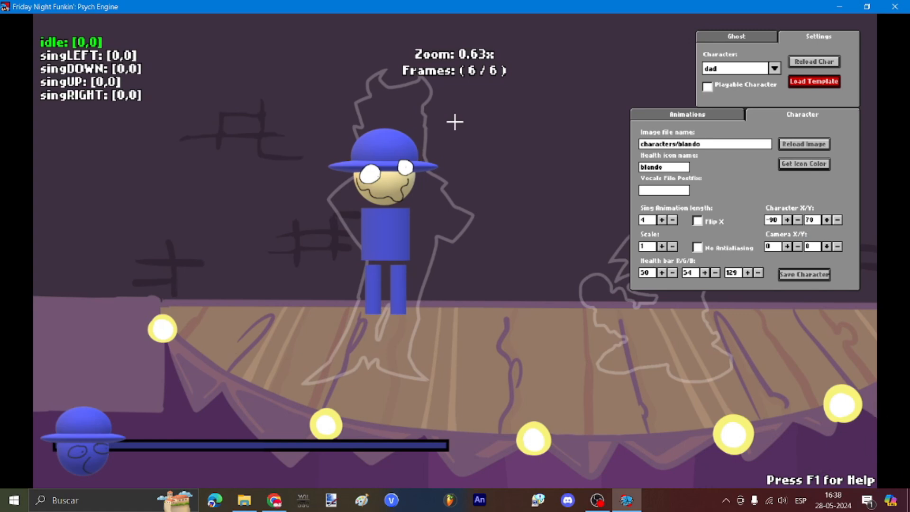
key("F1")
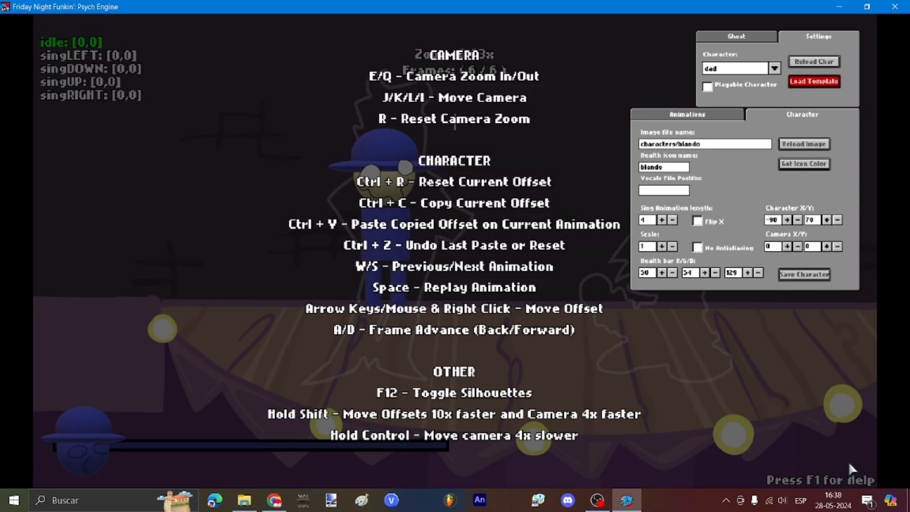
key("F1")
Step: Finish placing the character at X -80, Y 150
left_click(826, 220)
left_click(825, 220)
left_click(825, 220)
left_click(826, 220)
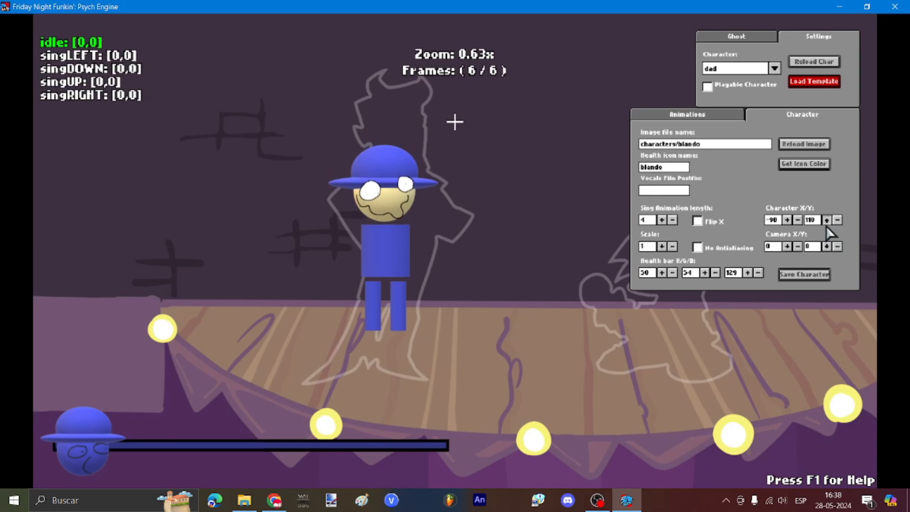
double_click(826, 219)
double_click(826, 220)
double_click(825, 220)
double_click(826, 220)
left_click(826, 219)
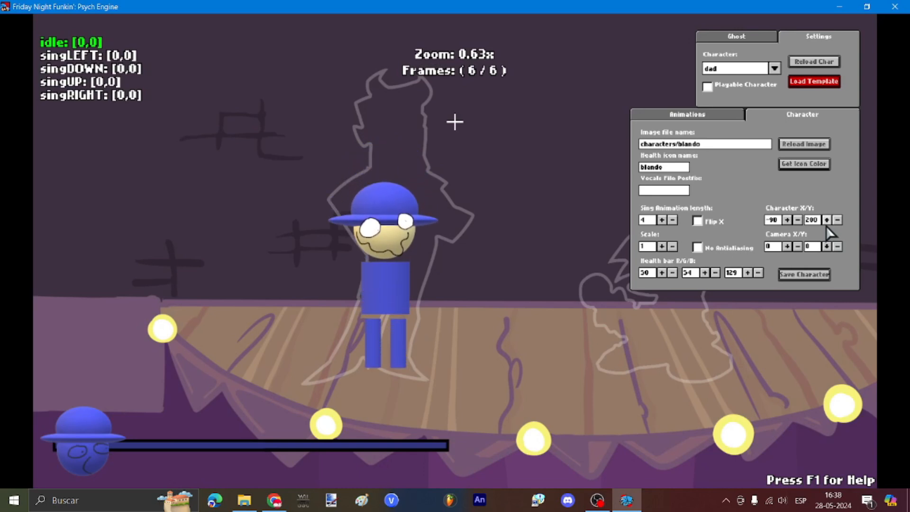
left_click(797, 220)
Step: Set the character scale to 1.1 and the camera offset to -90, 70
left_click(661, 246)
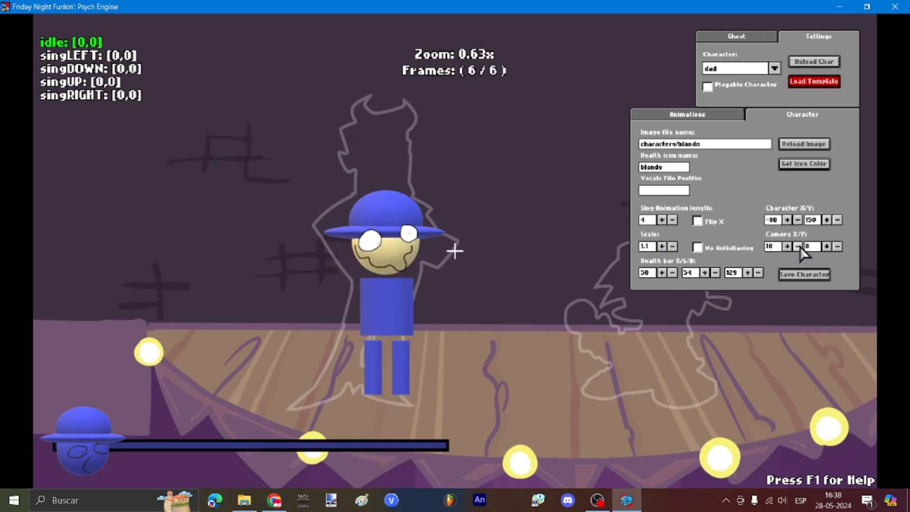
left_click(798, 248)
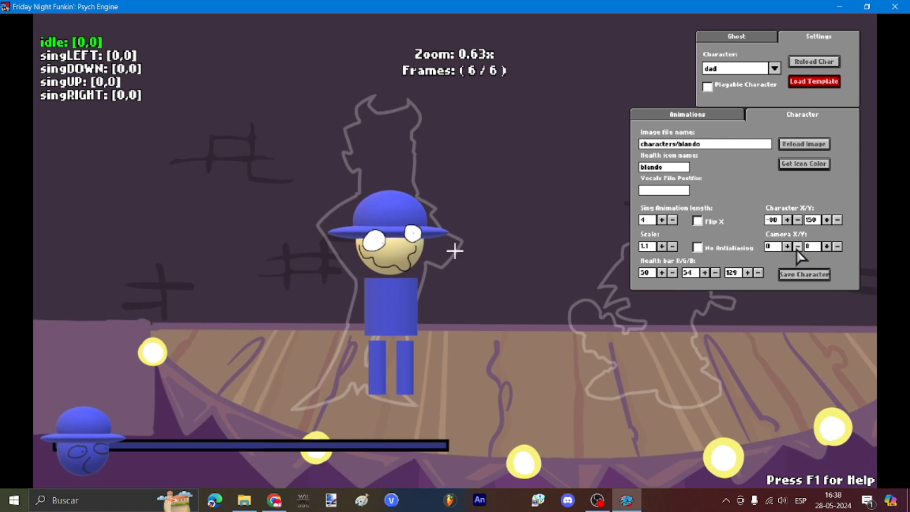
double_click(798, 246)
double_click(797, 246)
double_click(797, 247)
left_click(797, 247)
left_click(798, 246)
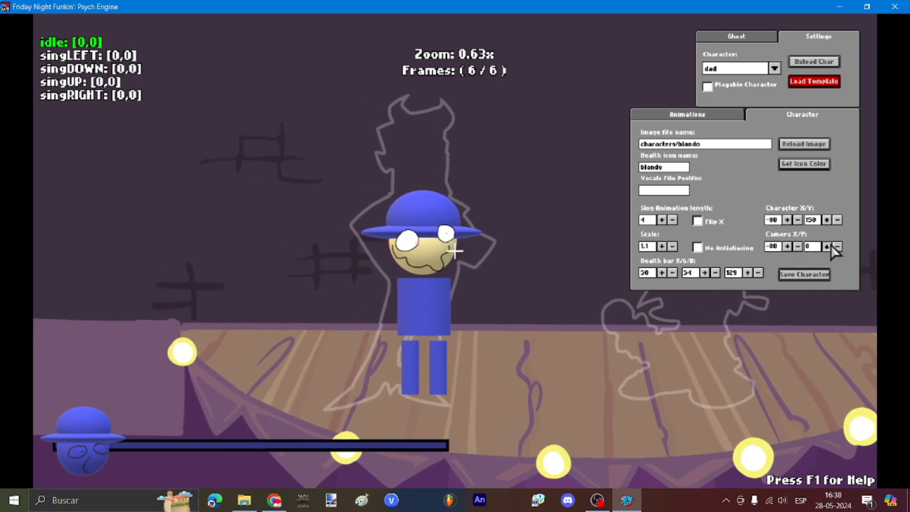
double_click(826, 246)
left_click(826, 246)
double_click(827, 246)
left_click(826, 246)
left_click(827, 245)
left_click(797, 246)
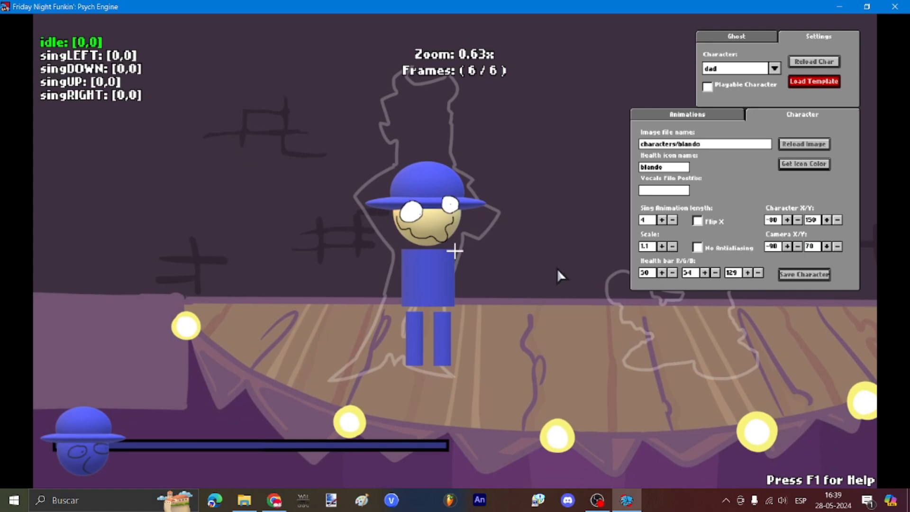
Step: Preview the singLEFT animation and fine-tune its pose offset with the arrow keys
key("s")
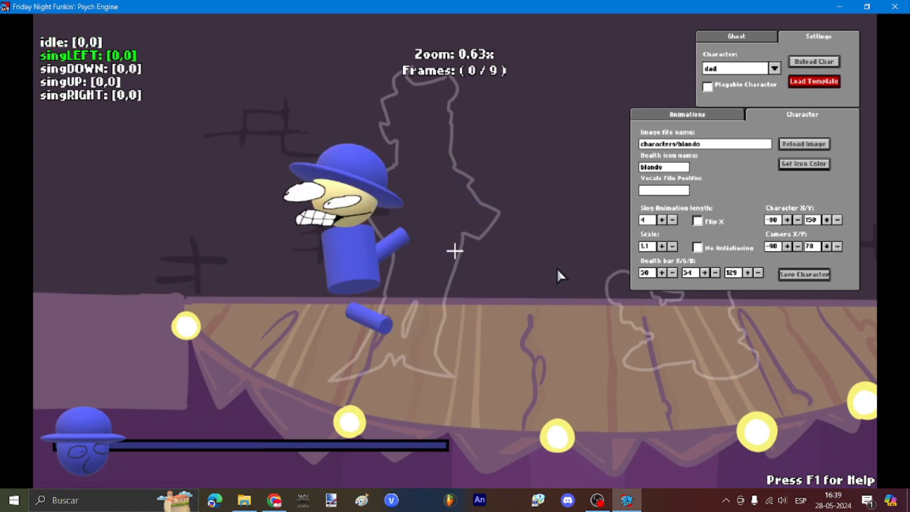
key("space")
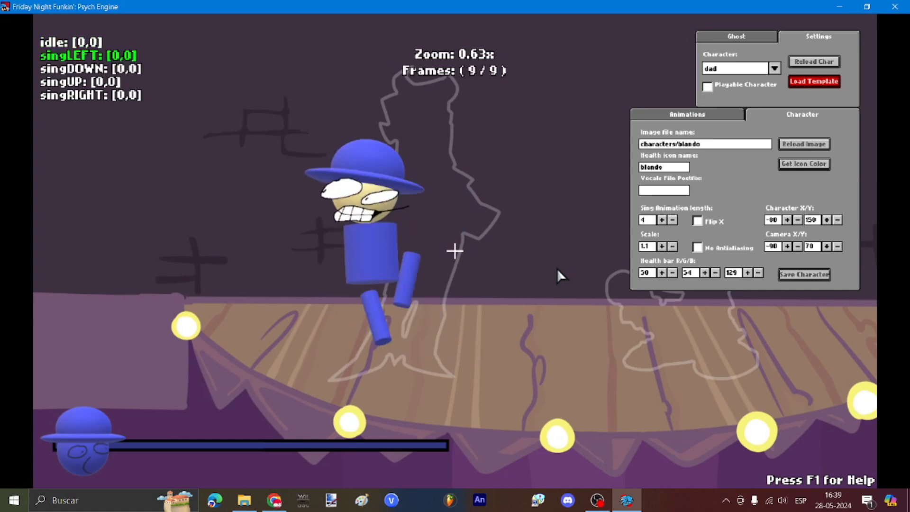
key("shift+Down")
key("shift+Right")
key("shift+Down")
key("shift+Right")
key("shift+Down")
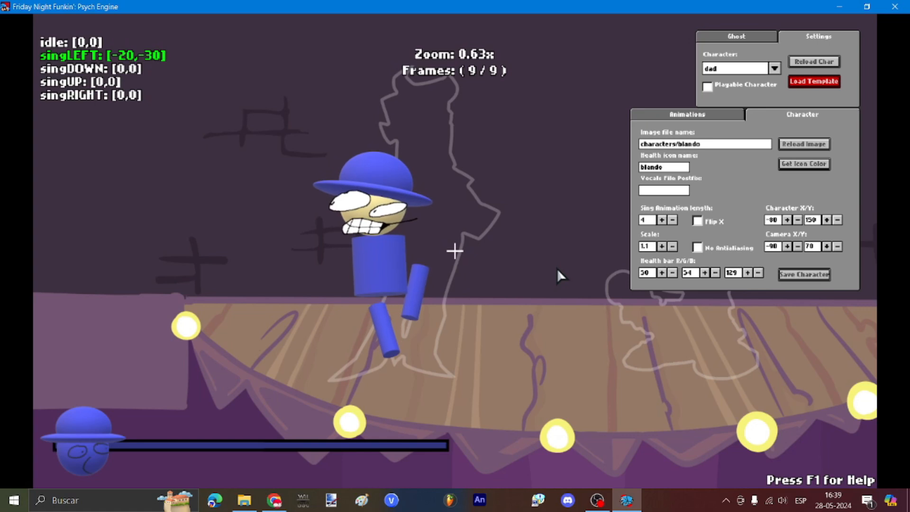
key("Right")
key("Right")
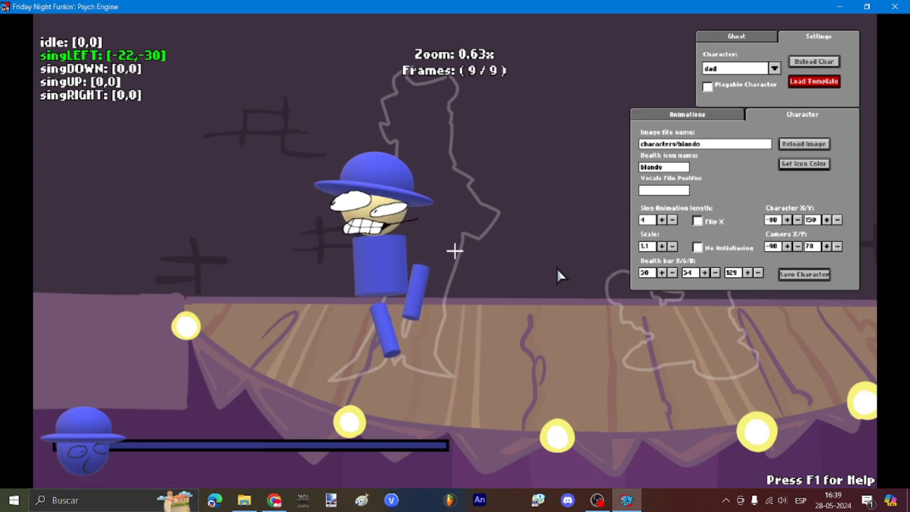
key("Left")
key("Left")
key("Up")
key("Up")
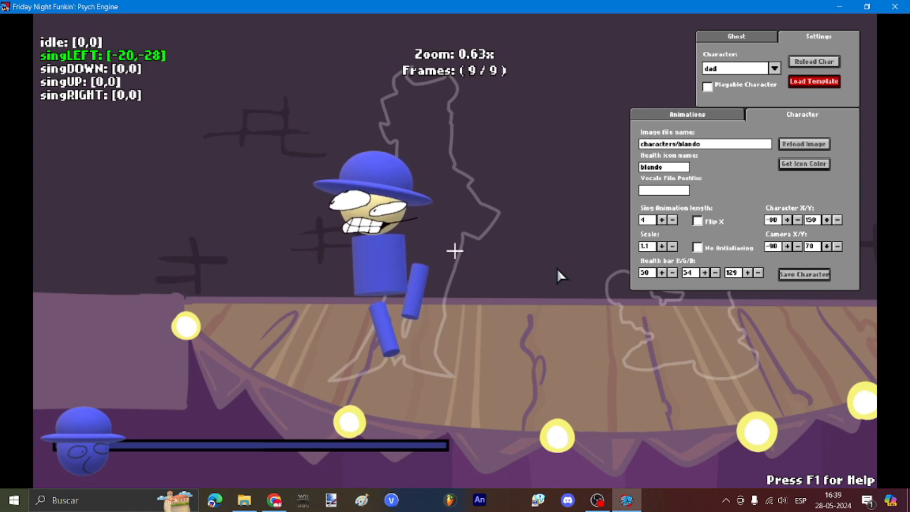
key("Down")
key("Down")
Step: Adjust the other sing animations' offsets, cycling through them to check each pose
key("shift+Right")
key("shift+Right")
key("shift+Down")
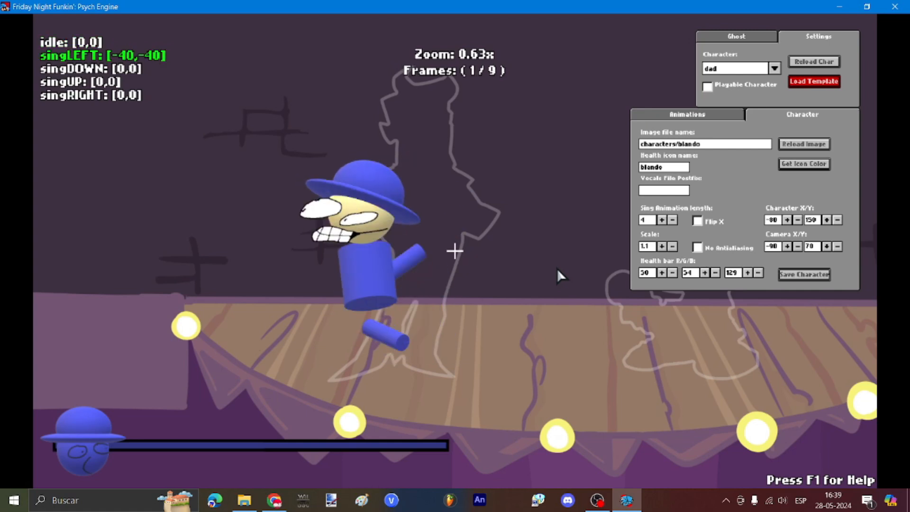
key("s")
key("shift+Right")
key("shift+Right")
key("shift+Right")
key("shift+Right")
key("shift+Down")
key("shift+Down")
key("shift+Down")
key("shift+Down")
key("shift+Down")
key("shift+Down")
key("s")
key("s")
key("shift+Right")
key("shift+Right")
key("shift+Right")
key("shift+Right")
key("shift+Right")
key("shift+Right")
key("shift+Down")
key("shift+Down")
key("shift+Down")
key("shift+Down")
key("w")
key("w")
key("w")
key("w")
key("s")
key("s")
key("s")
key("s")
key("s")
key("s")
key("s")
key("s")
key("s")
key("s")
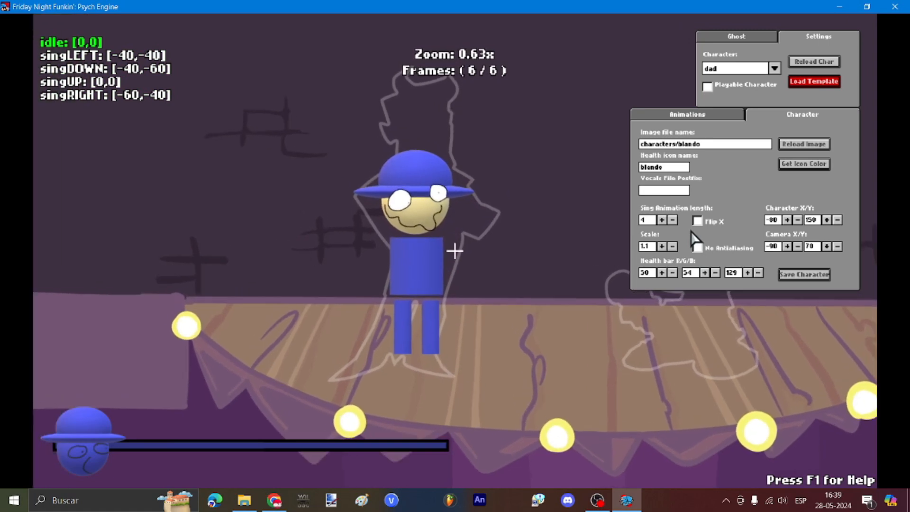
Step: Zoom in, tick No Antialiasing, then preview the sing poses again
key("e")
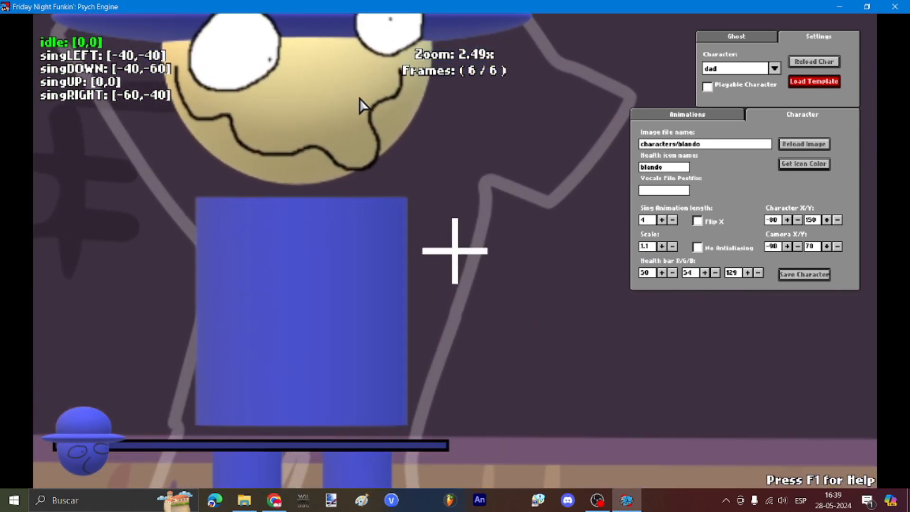
key("q")
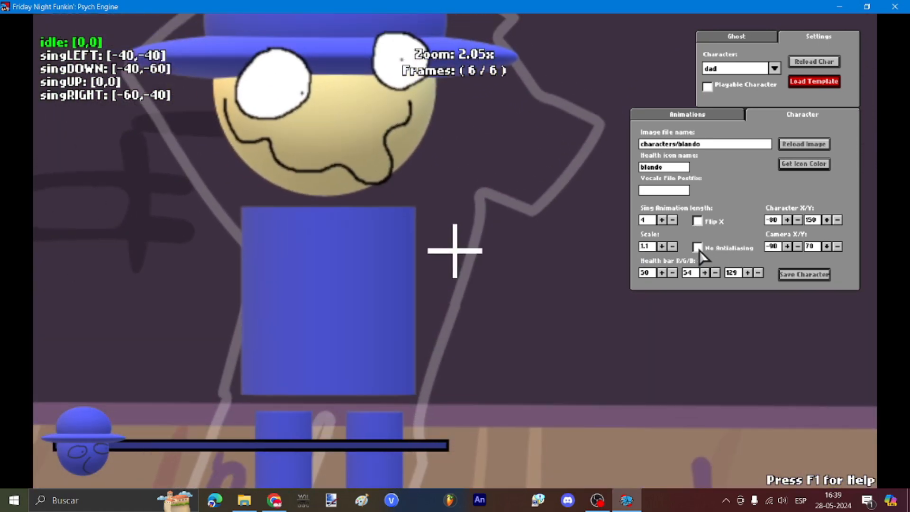
left_click(697, 247)
key("q")
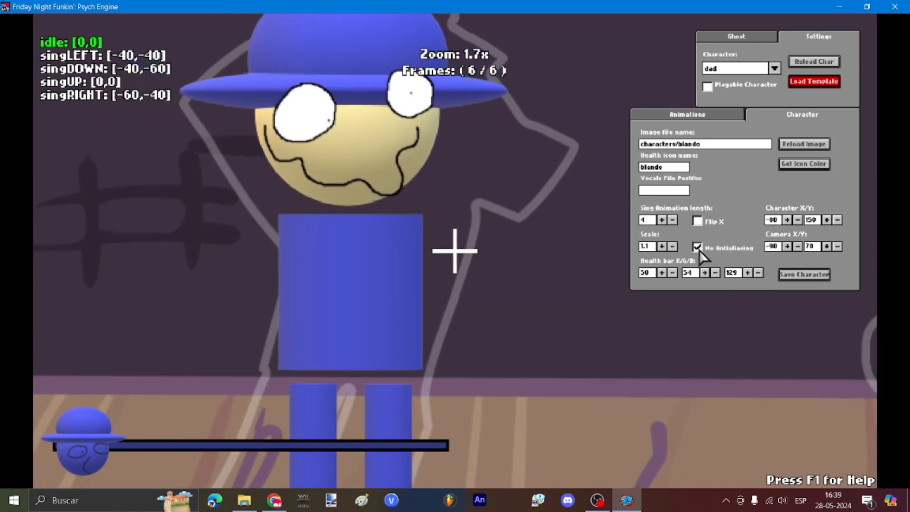
key("s")
key("q")
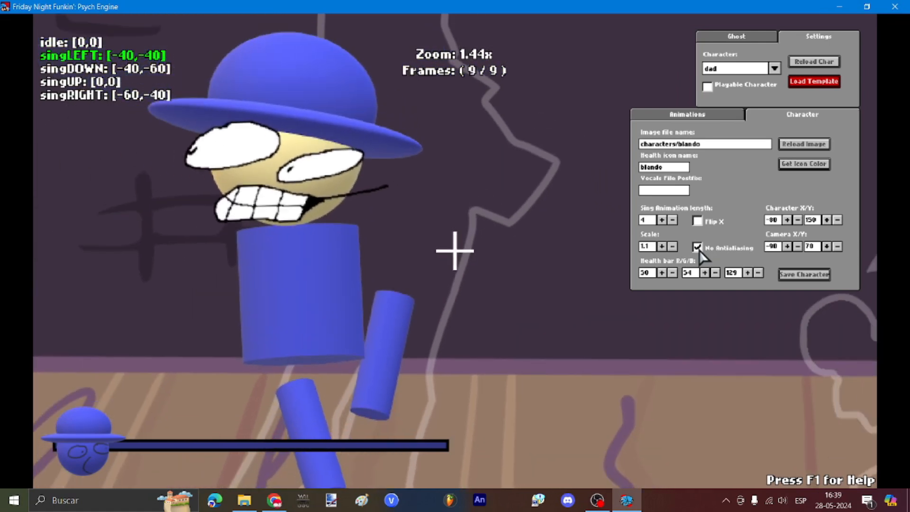
key("s")
key("w")
key("w")
key("s")
key("s")
key("s")
key("s")
key("q")
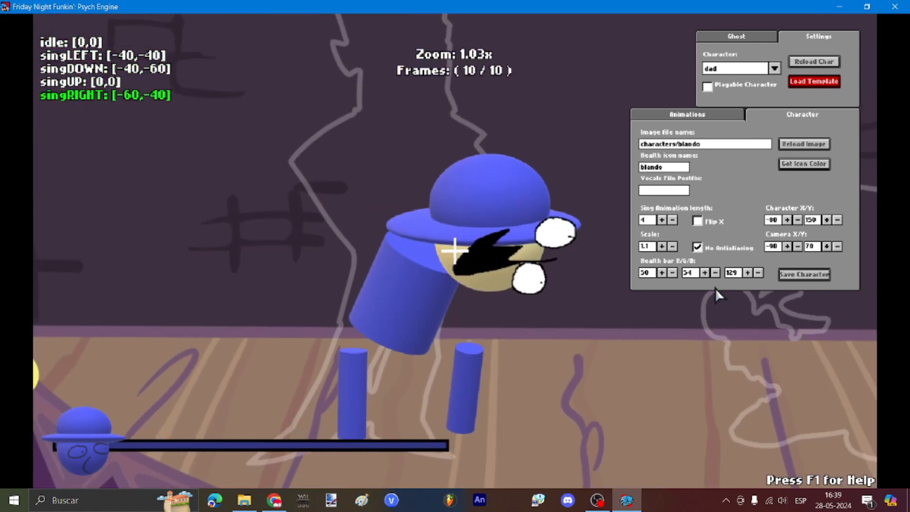
key("s")
key("s")
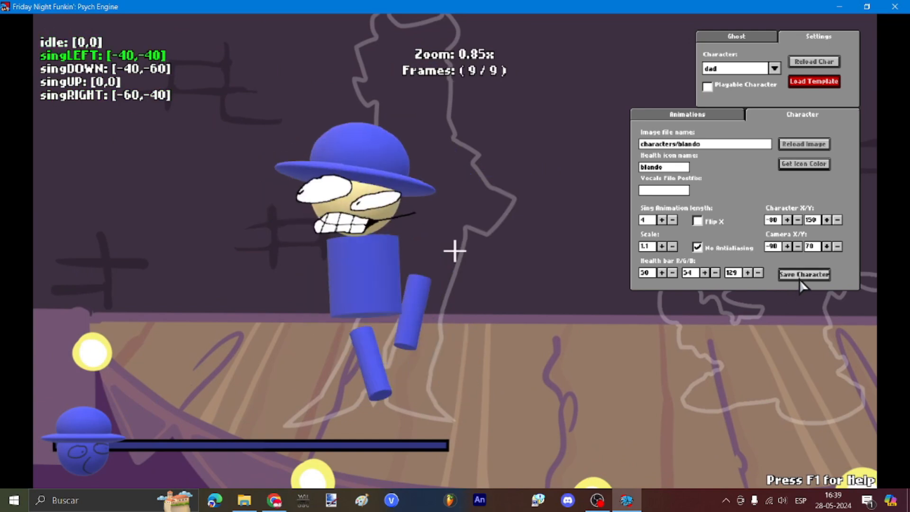
Step: Save the character as blando in mods/characters and exit the character editor
left_click(799, 278)
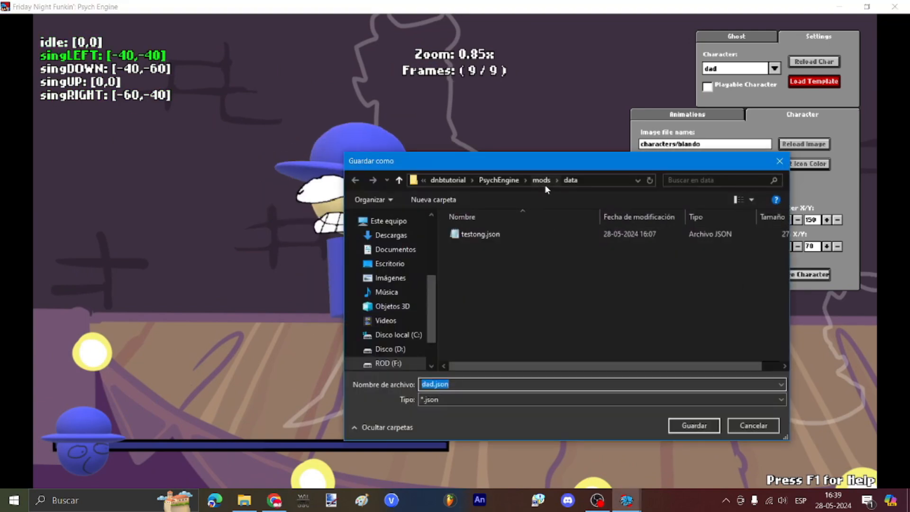
left_click(541, 180)
double_click(476, 233)
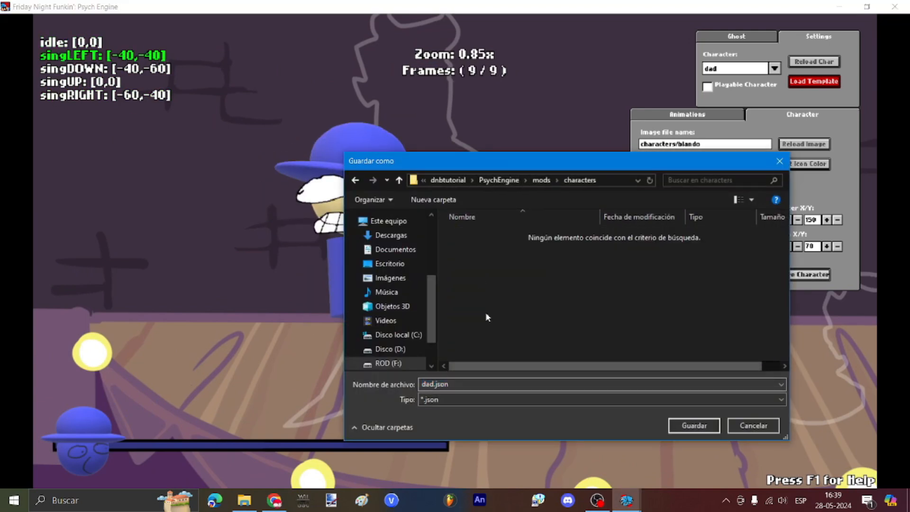
left_click(541, 180)
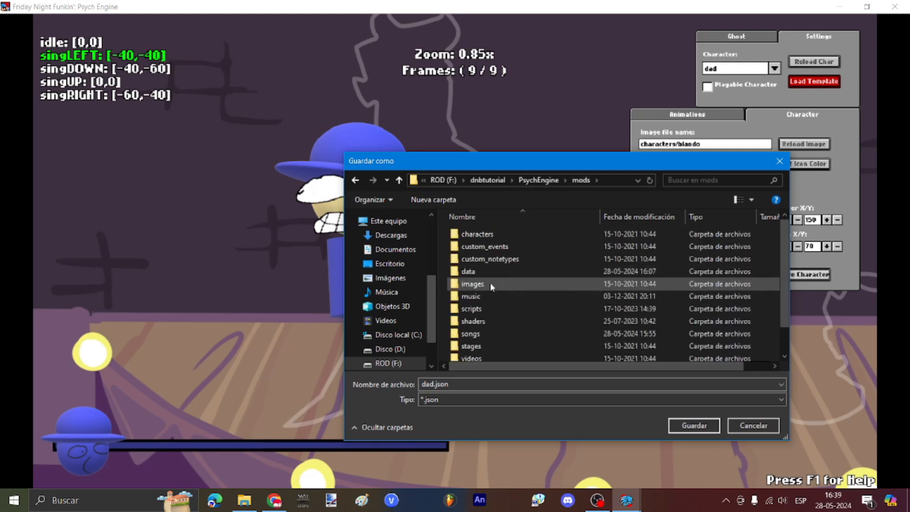
double_click(476, 234)
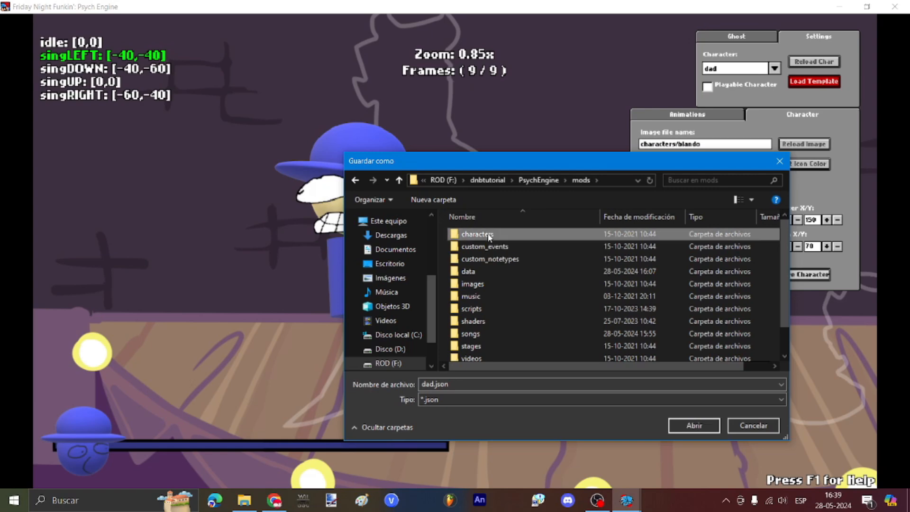
double_click(463, 384)
type("blando")
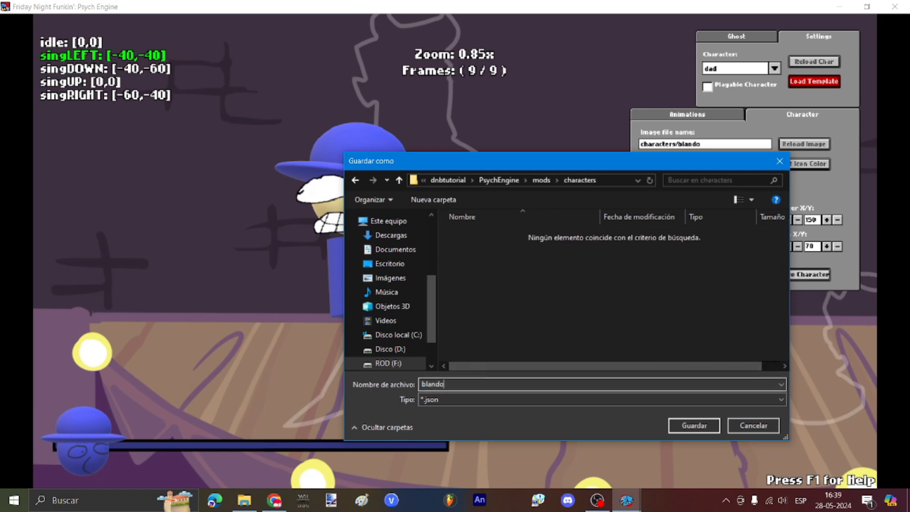
key("Return")
key("Escape")
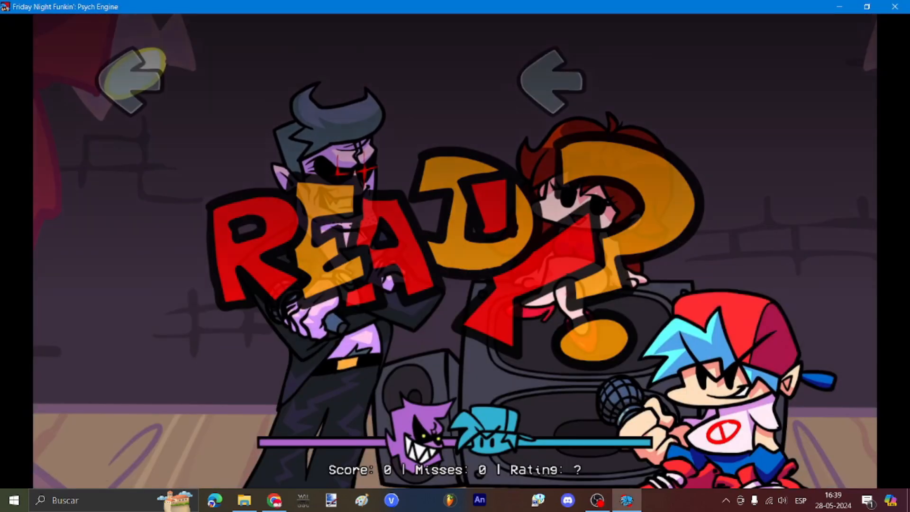
Step: Pick blando from the Chart Editor's Opponent dropdown and play the chart
key("7")
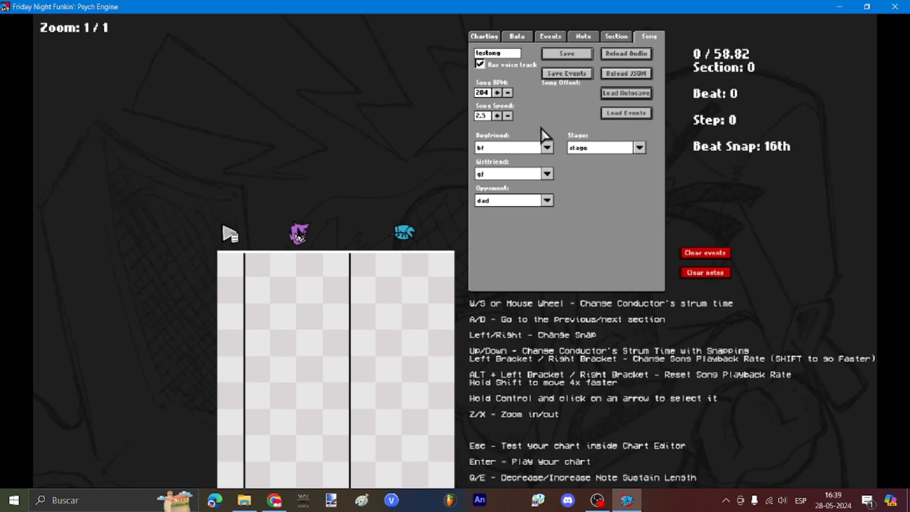
left_click(547, 200)
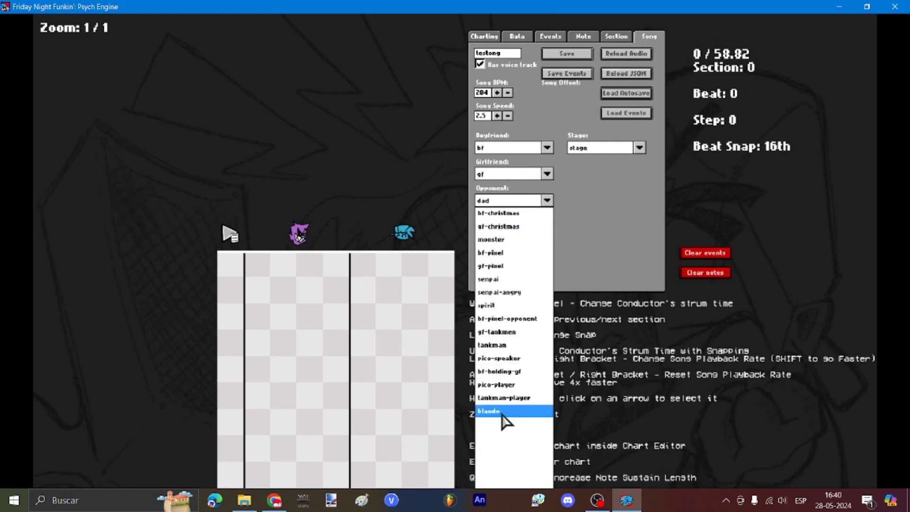
left_click(501, 414)
key("Return")
key("Return")
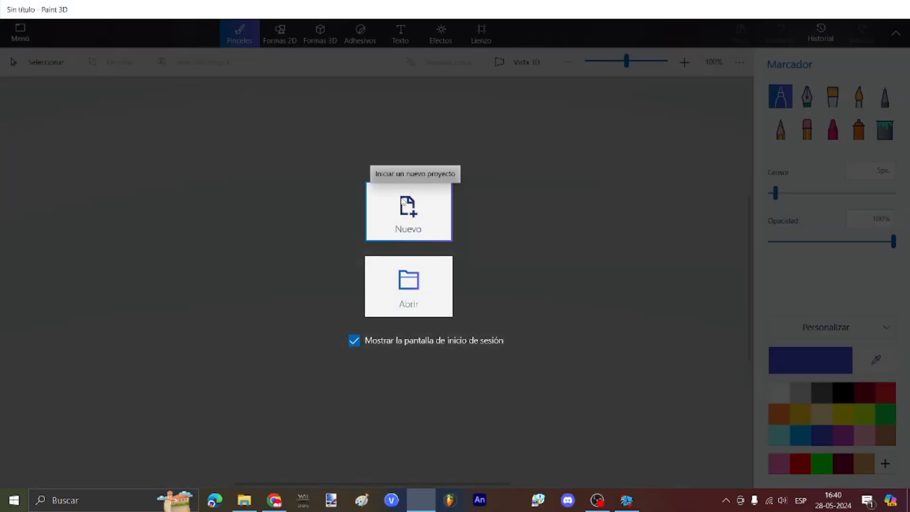
Step: Start a new Paint 3D project and flood-fill the blank canvas blue
left_click(421, 194)
left_click(884, 130)
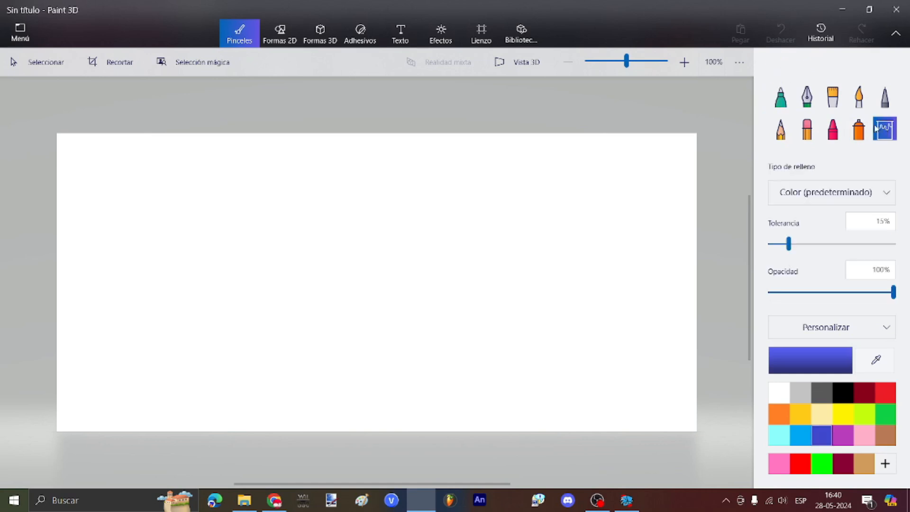
left_click(319, 274)
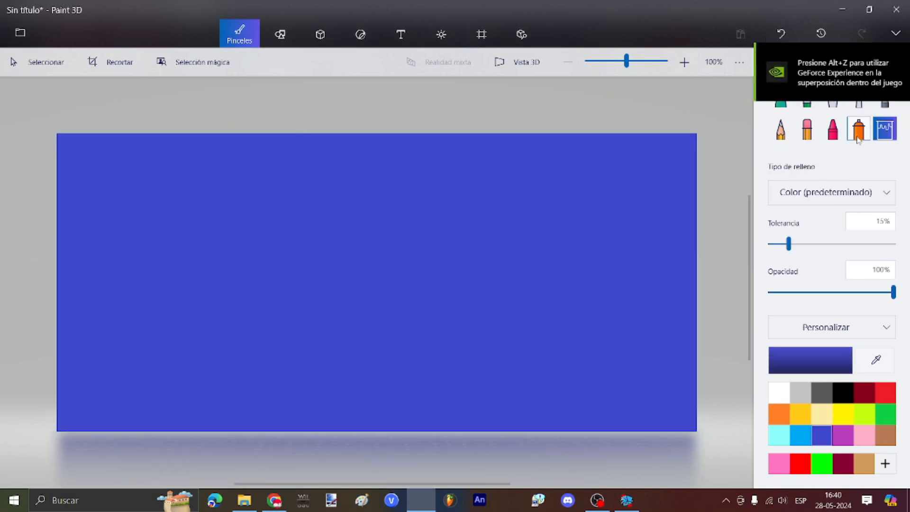
scroll(414, 305, "up", 2)
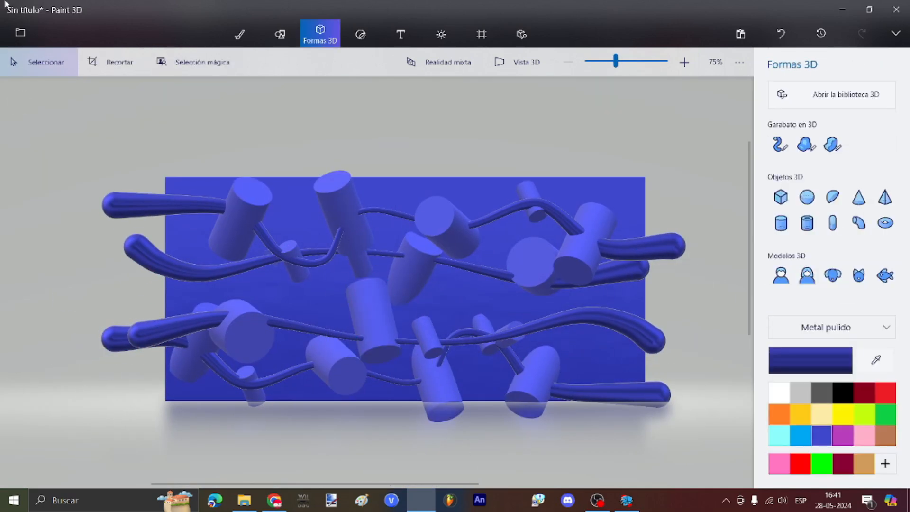
Step: Save a PNG copy named blandobg into the mods images folder
left_click(20, 32)
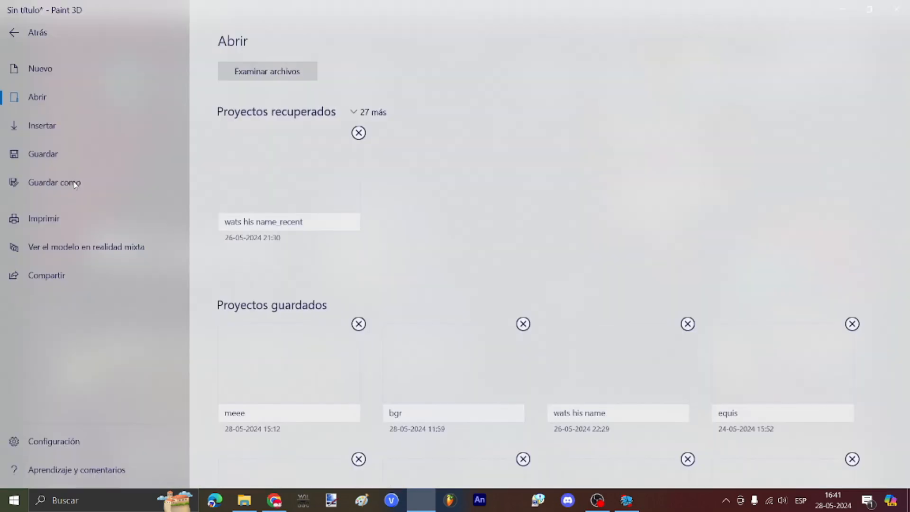
left_click(75, 184)
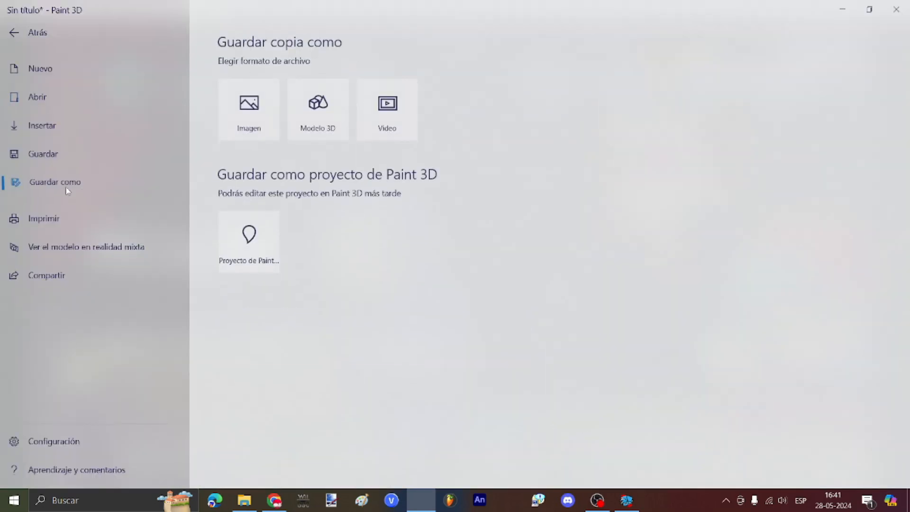
left_click(256, 118)
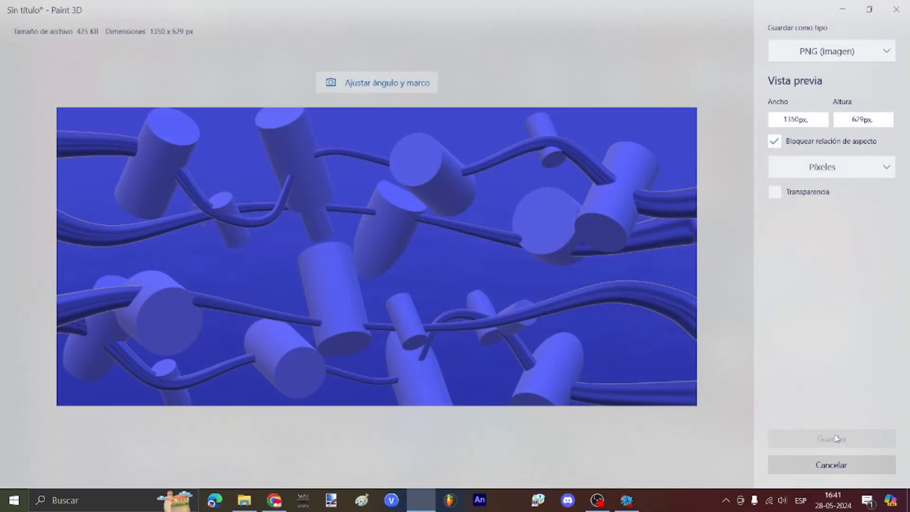
left_click(836, 438)
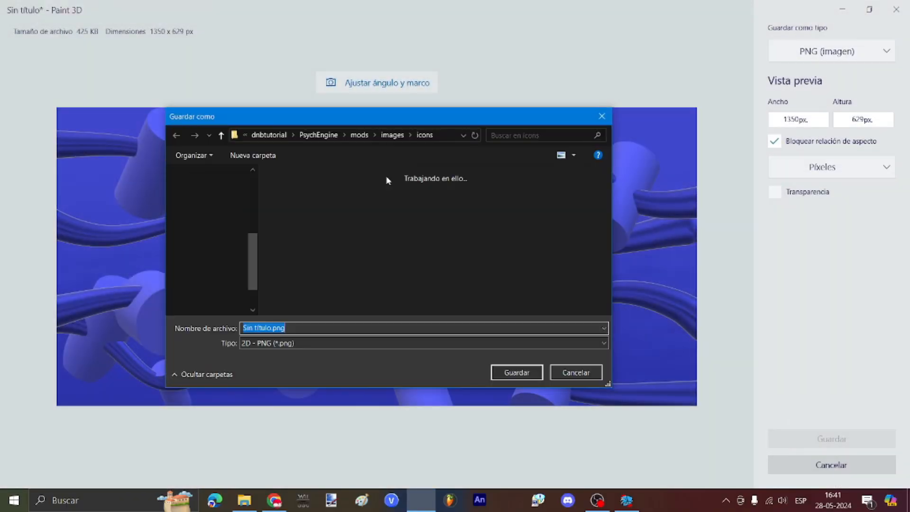
left_click(393, 135)
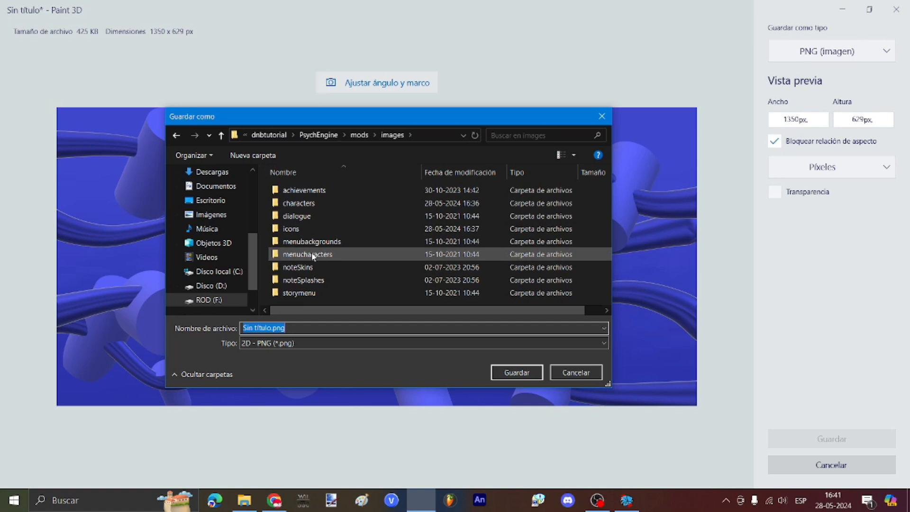
type("blando")
type("bg")
key("Return")
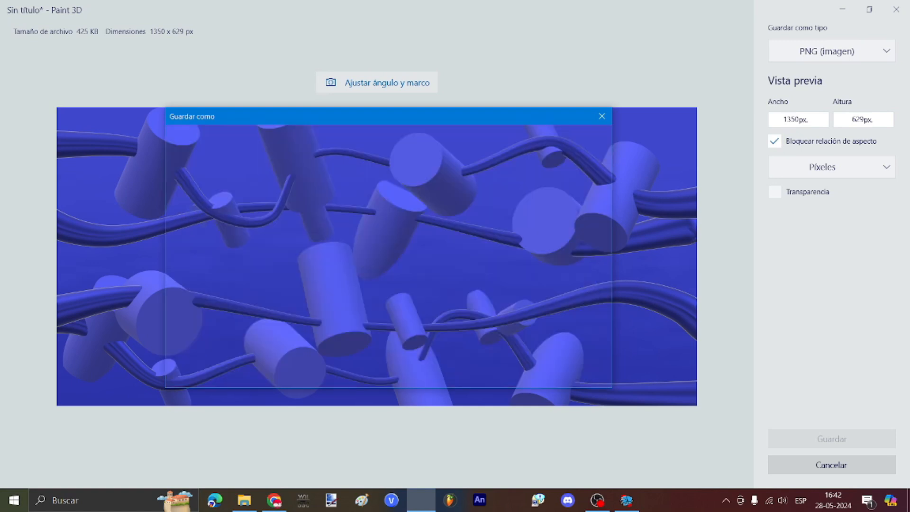
left_click(894, 7)
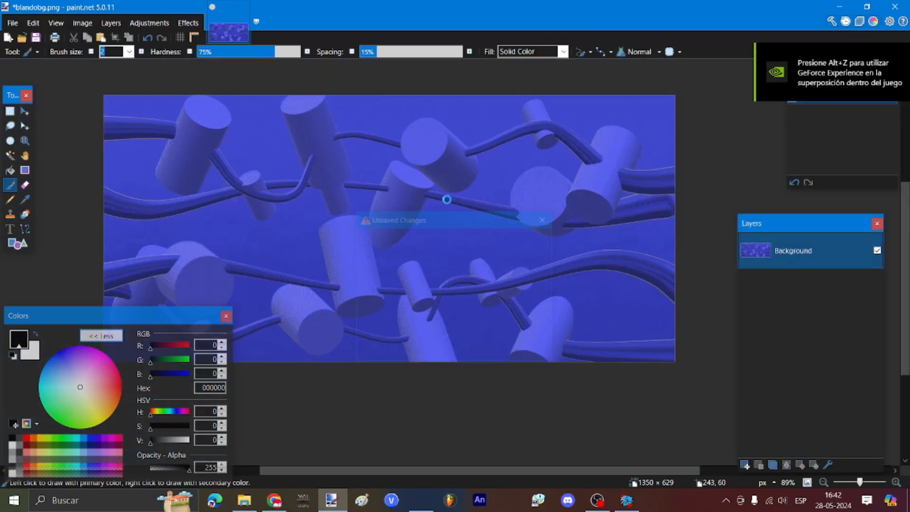
Step: Save and close the image in paint.net, then open mods/stages in File Explorer
left_click(418, 289)
left_click(551, 343)
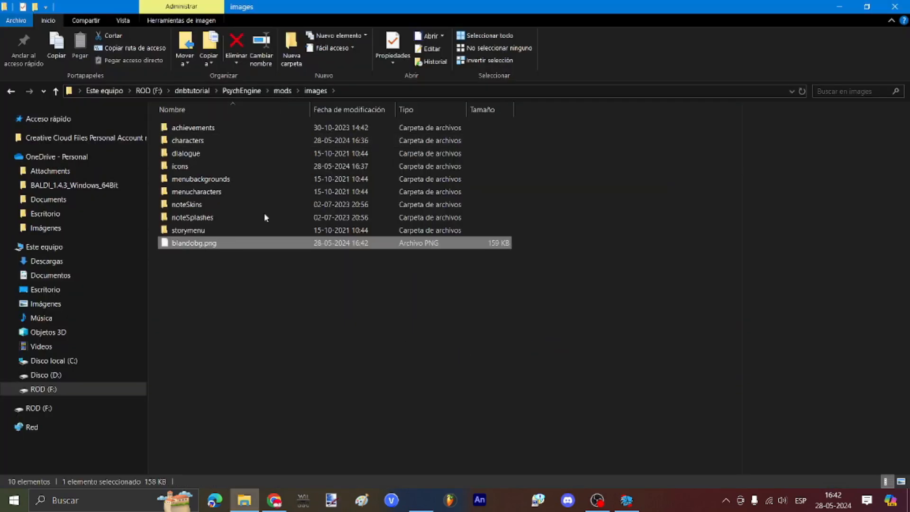
left_click(157, 501)
left_click(633, 398)
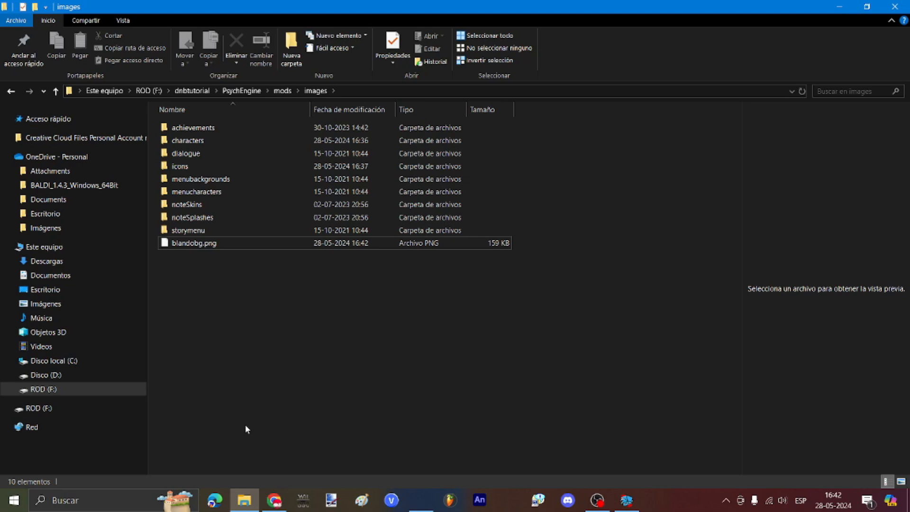
left_click(290, 91)
double_click(192, 244)
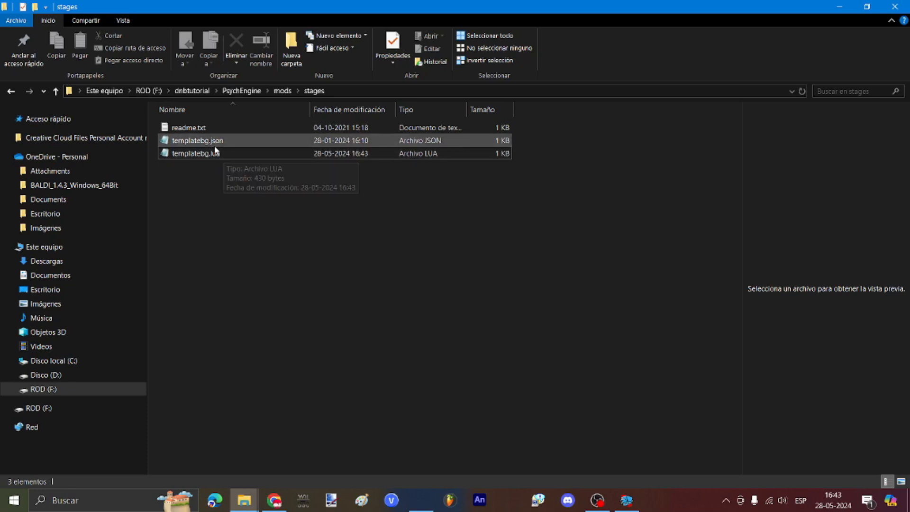
Step: Open templatebg.lua, type blandobg over the first IMAGENAME, and paste it over the next
double_click(216, 152)
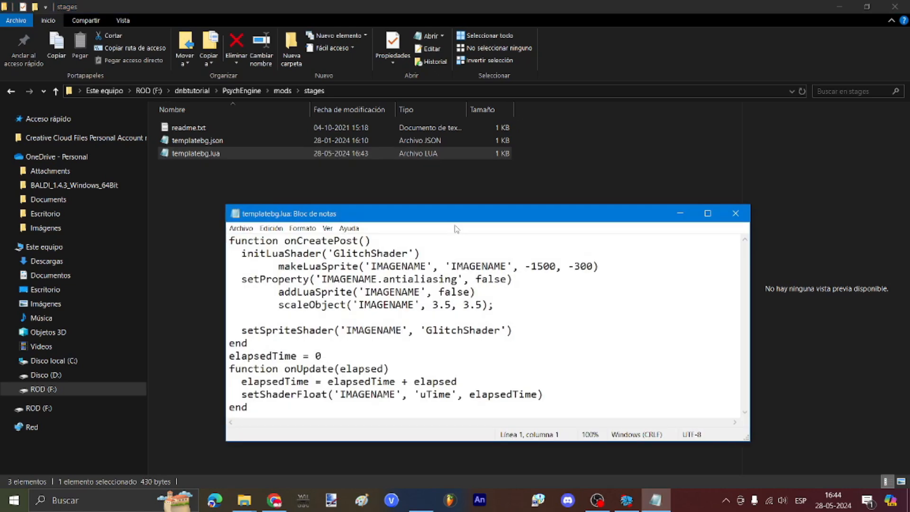
left_click_drag(399, 214, 390, 152)
left_click_drag(361, 204, 417, 203)
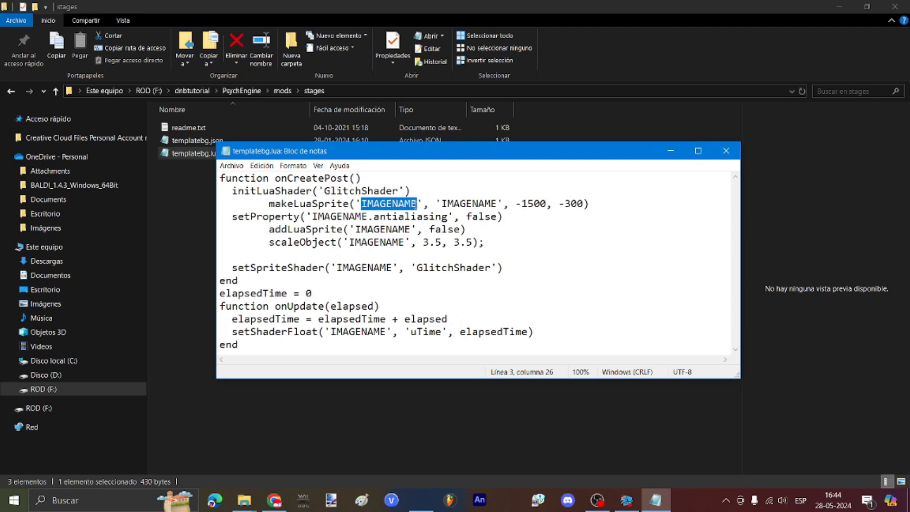
type("blandobf")
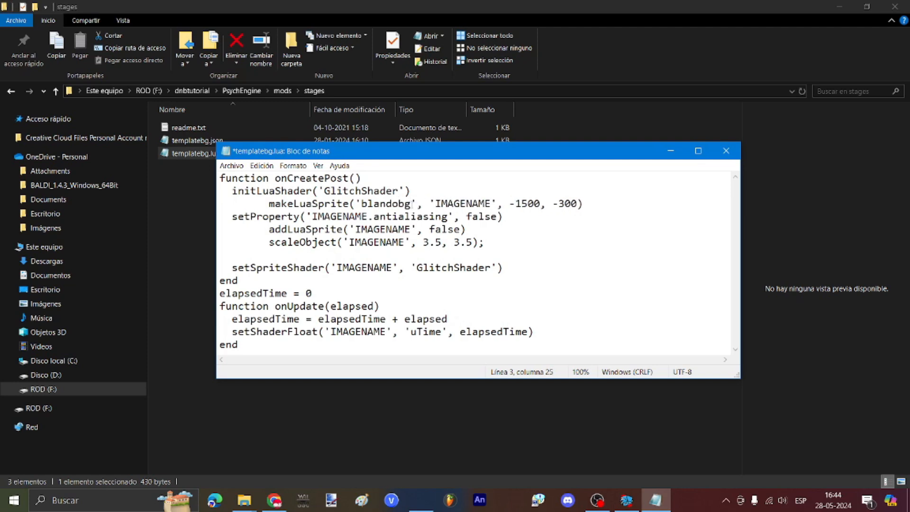
left_click_drag(411, 204, 366, 217)
key("ctrl+c")
double_click(439, 203)
key("ctrl+v")
Step: Replace the remaining IMAGENAME placeholders with blandobg and save the script
key("ctrl+v")
left_click_drag(356, 230, 410, 229)
key("ctrl+v")
left_click_drag(349, 242, 404, 242)
key("ctrl+v")
left_click_drag(337, 267, 392, 268)
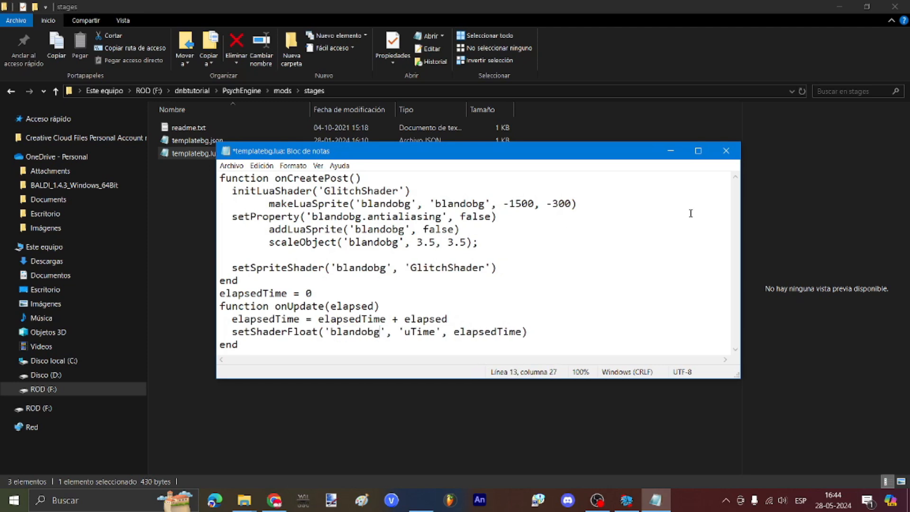
left_click(725, 151)
left_click(413, 259)
Step: Check the mods shaders folder, then return to the paused game
left_click(282, 93)
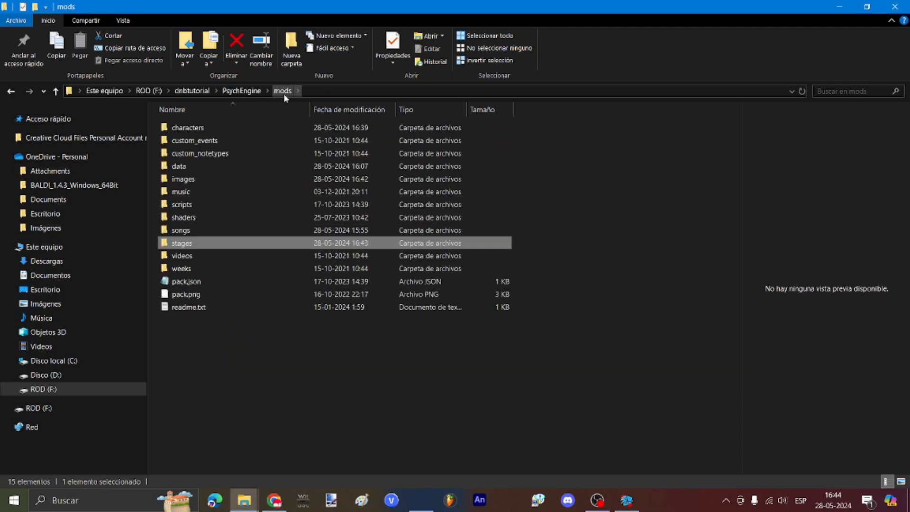
double_click(199, 217)
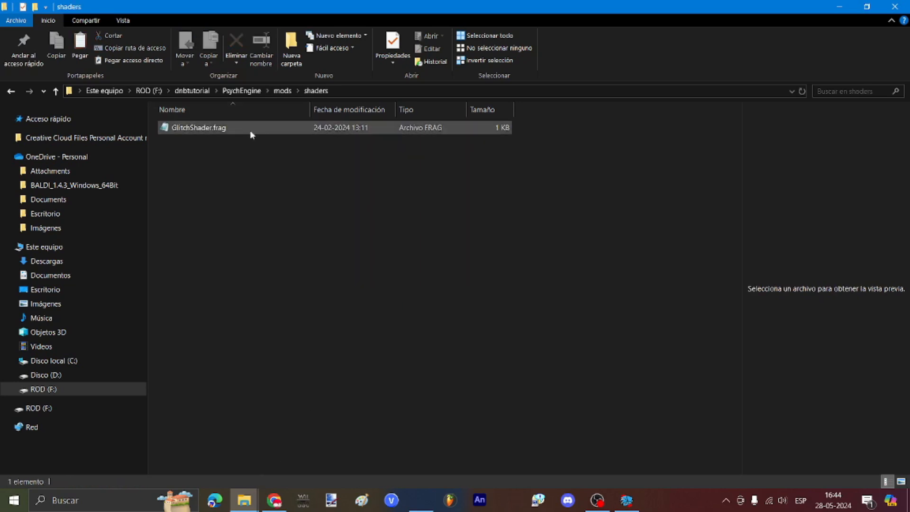
left_click(288, 92)
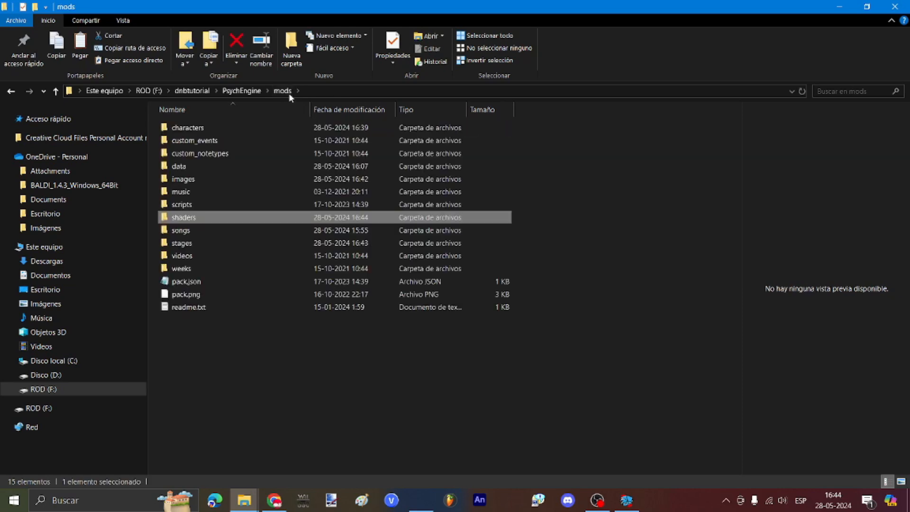
left_click(626, 500)
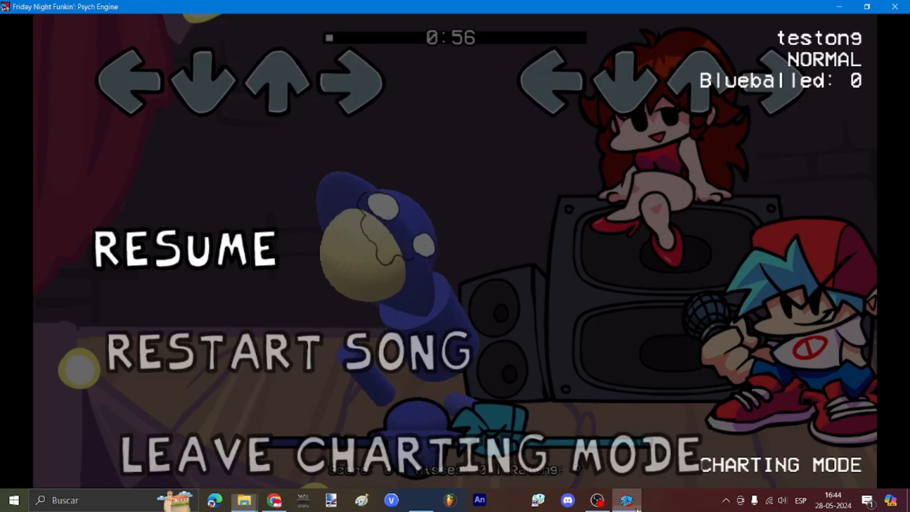
Step: Resume the song and open the chart editor
key("Down")
key("Up")
key("Return")
key("7")
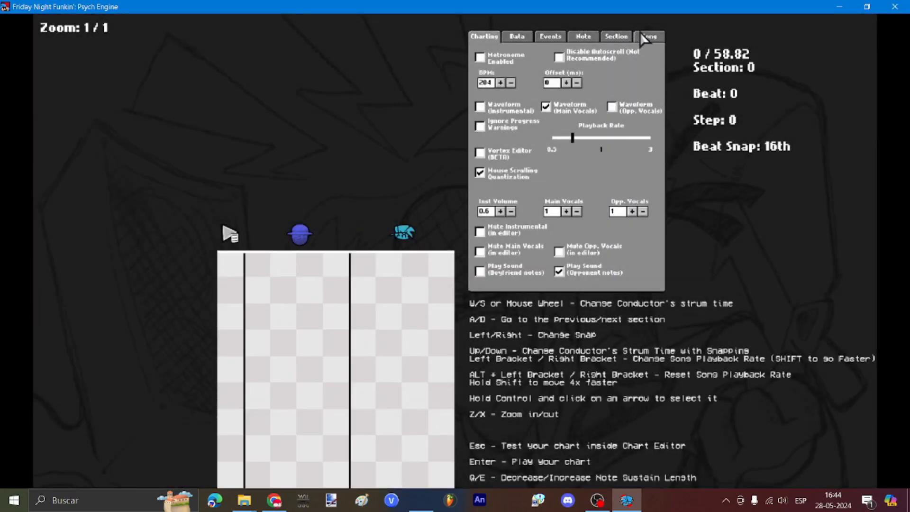
Step: Set the song's stage to templatebg and play the chart to test it
left_click(642, 35)
left_click(638, 147)
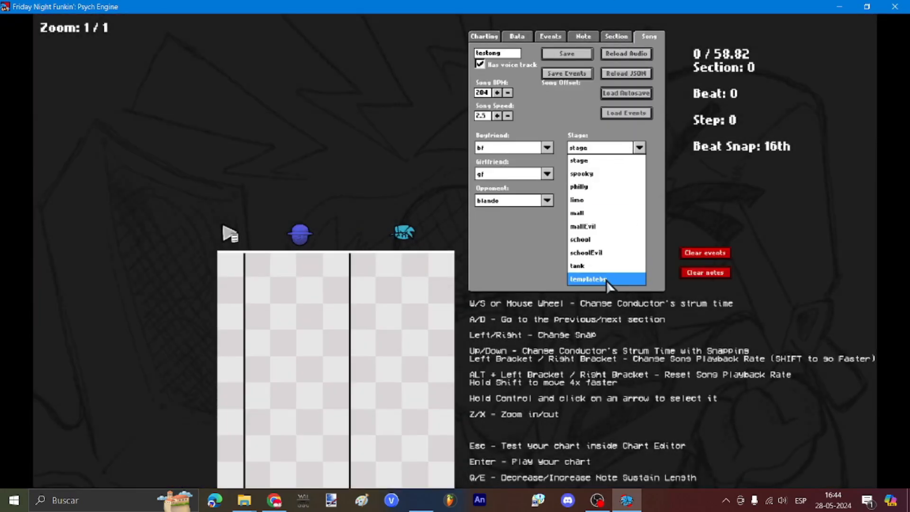
left_click(527, 259)
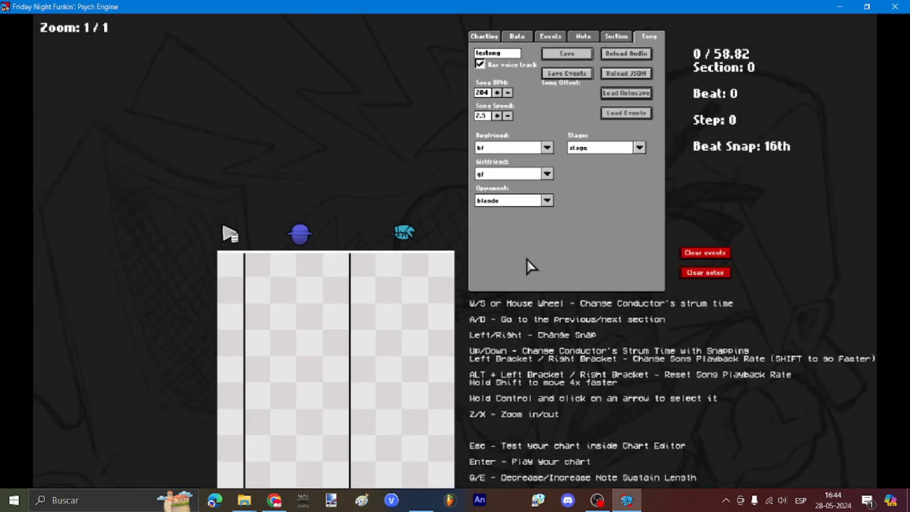
left_click(609, 147)
left_click(606, 280)
key("Return")
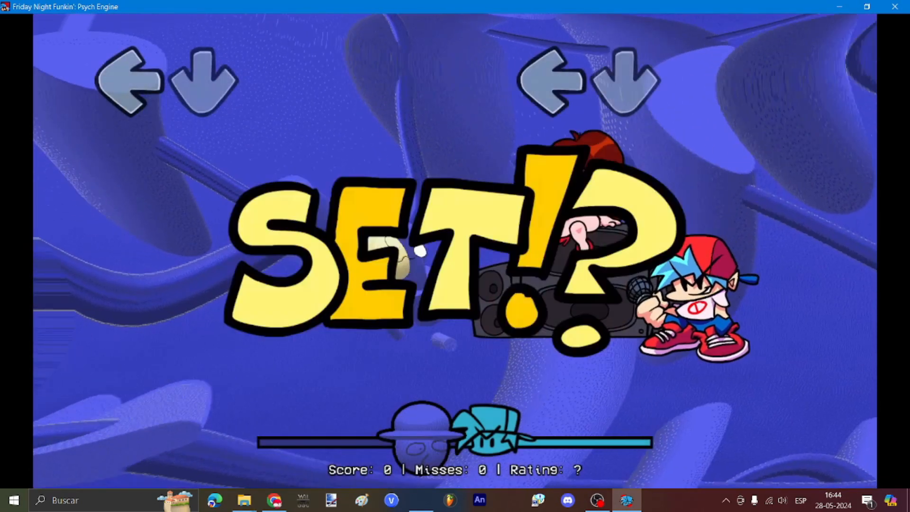
key("Return")
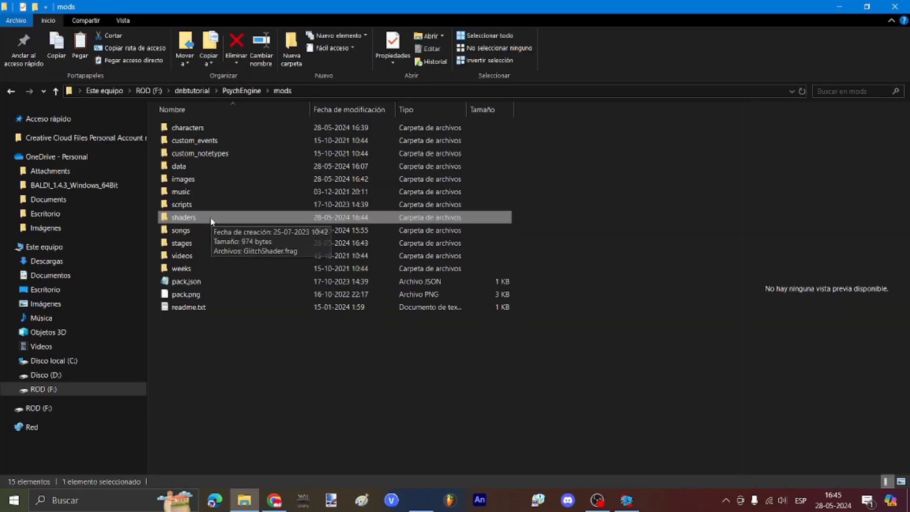
Step: Open templatebg.json from the stages folder and edit its defaultZoom value away from 0.5
double_click(192, 242)
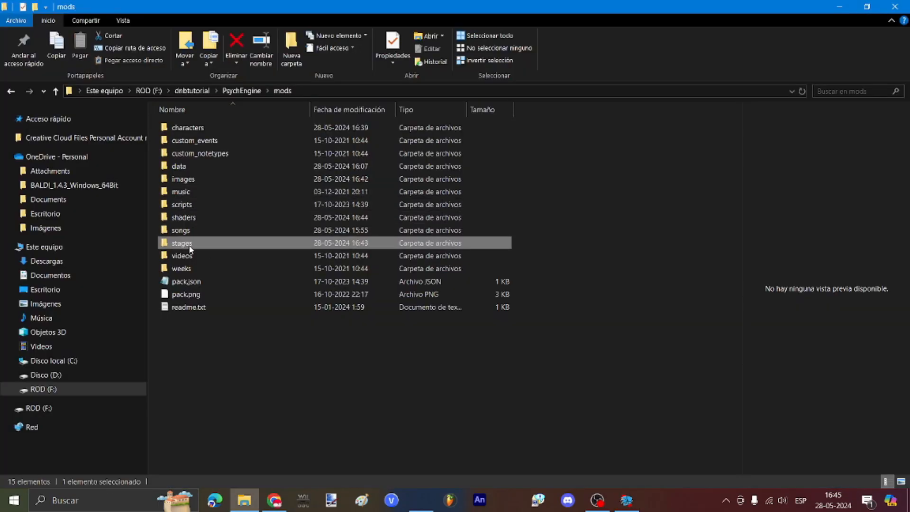
left_click(221, 152)
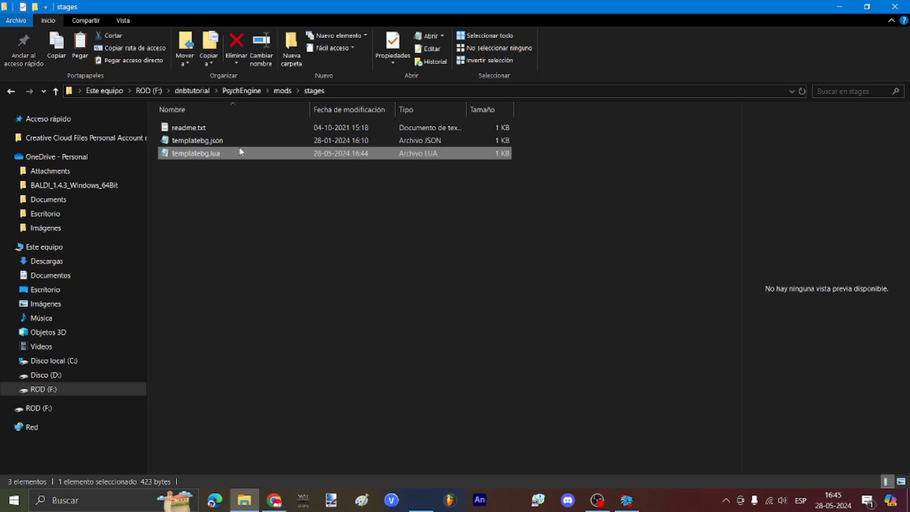
double_click(199, 139)
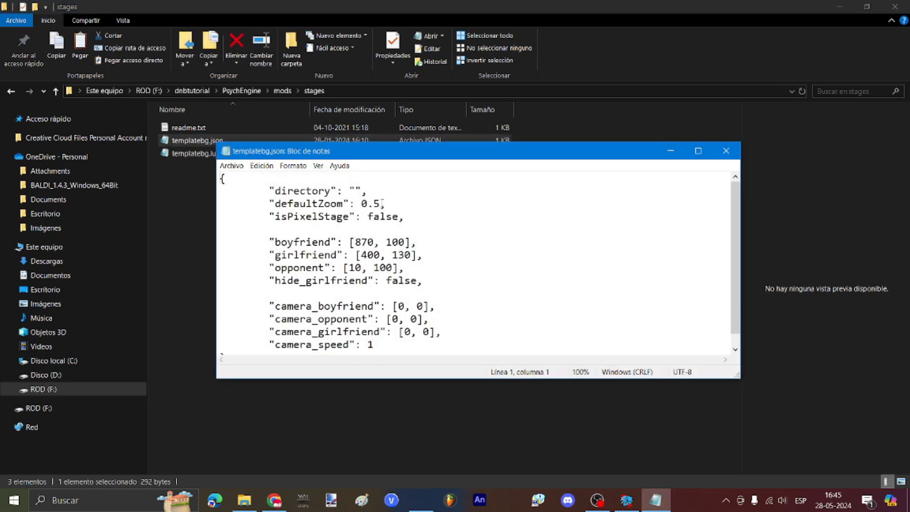
left_click(377, 204)
key("BackSpace")
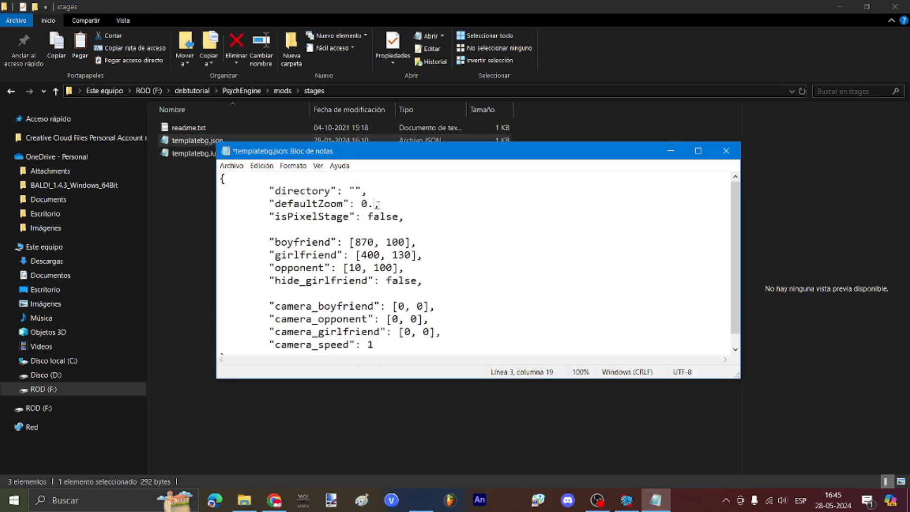
type("6")
key("BackSpace")
type("7")
key("BackSpace")
type("5")
key("BackSpace")
type("0")
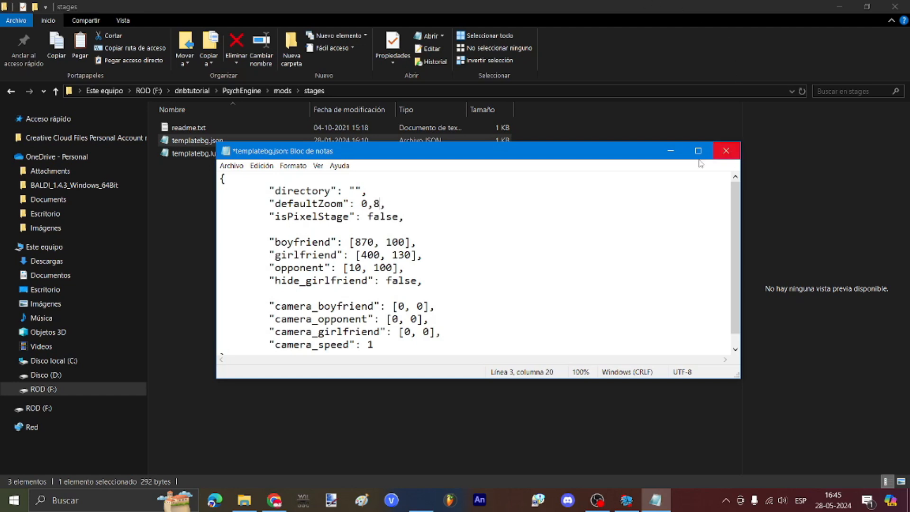
Step: Save the edited stage file and restart the song from Psych Engine's pause menu
left_click(725, 150)
key("Escape")
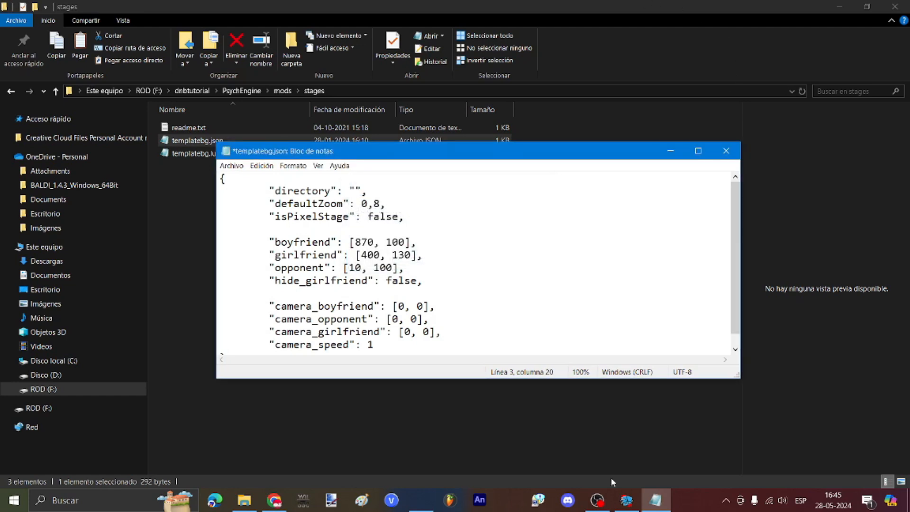
left_click(628, 501)
key("Down")
key("Return")
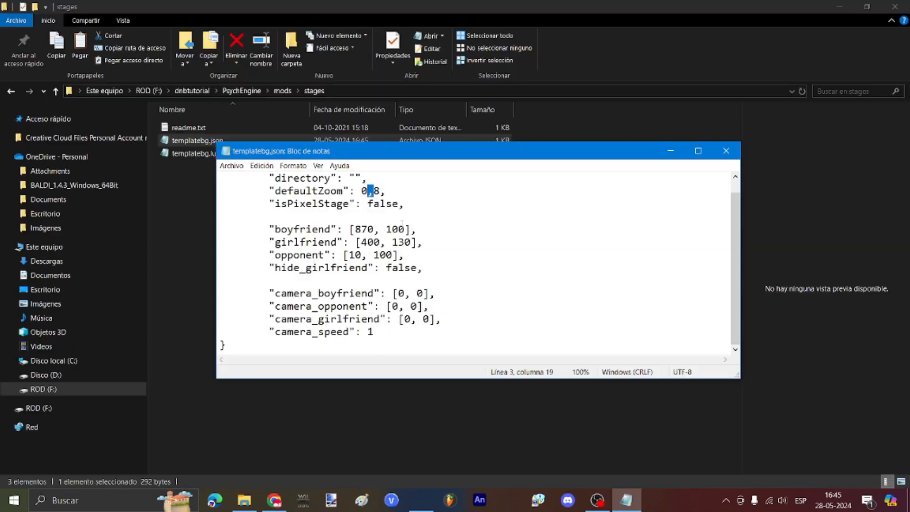
Step: Replace the comma typo in defaultZoom with a period so it reads 0.8, and save
scroll(437, 226, "up", 1)
type(".8,")
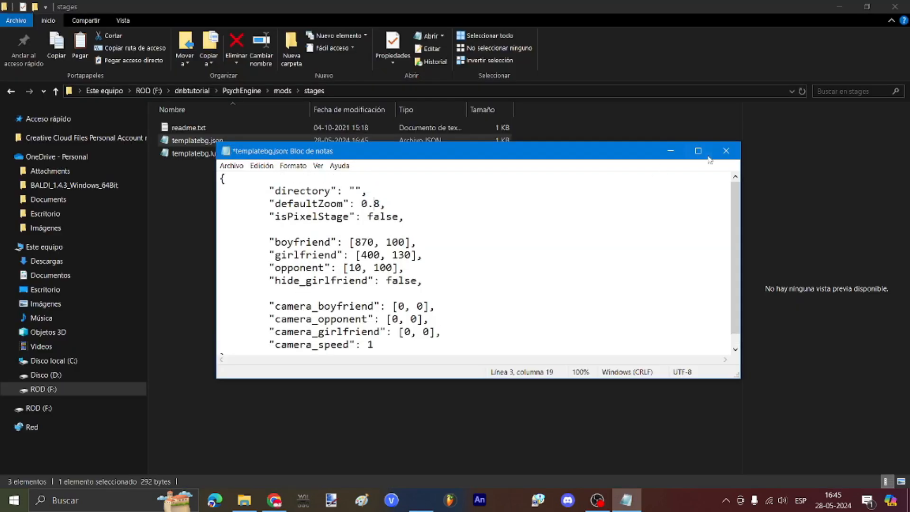
left_click(726, 151)
left_click(418, 257)
Step: Reopen templatebg.json from mods/stages to confirm the 0.8 zoom, then return to the game
double_click(199, 270)
double_click(187, 243)
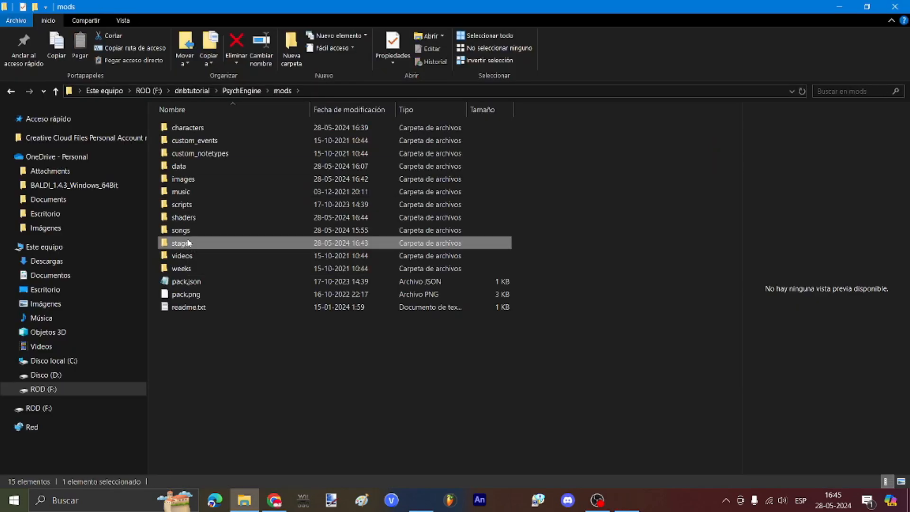
double_click(196, 141)
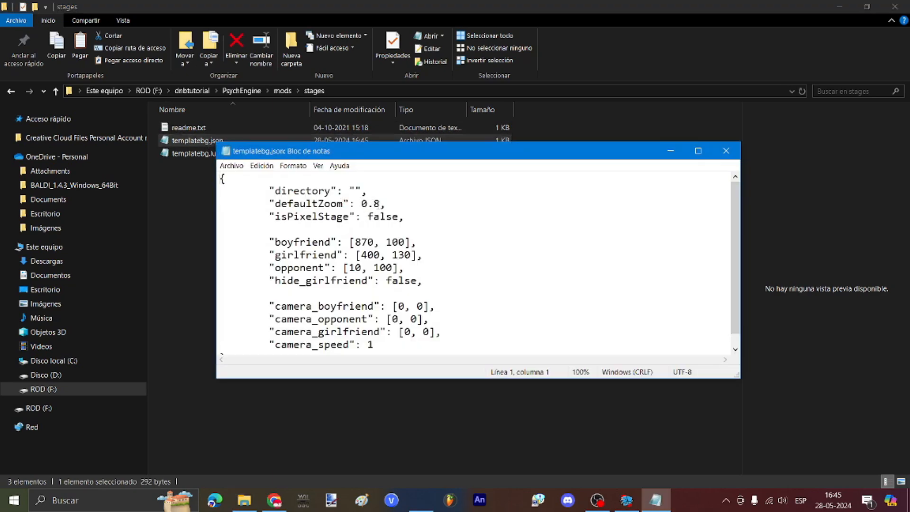
left_click(726, 151)
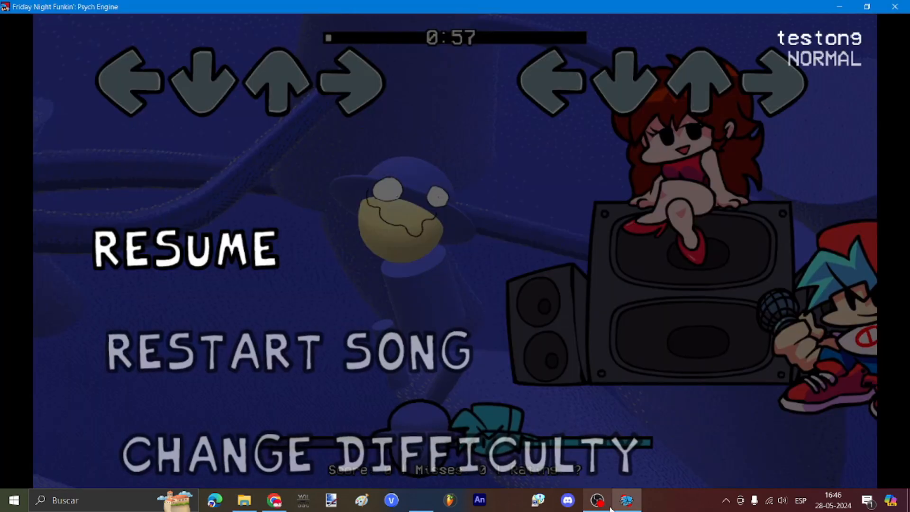
left_click(597, 499)
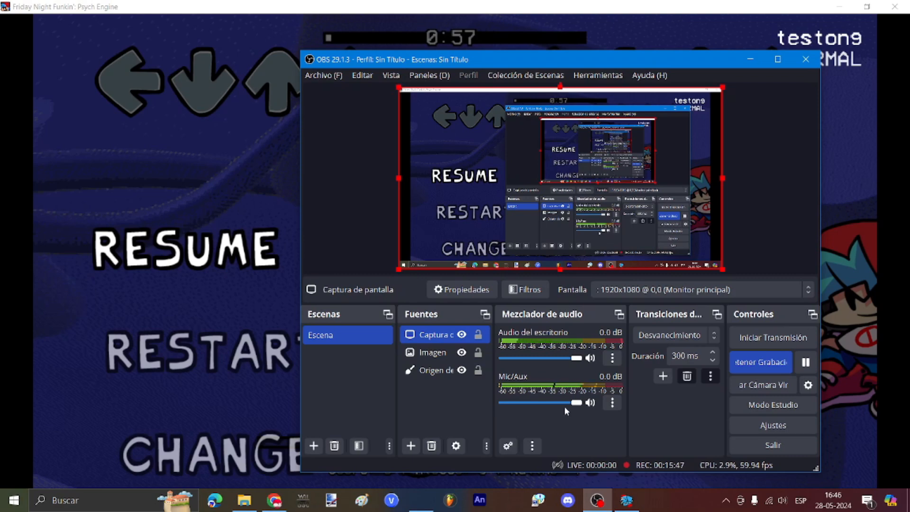
Step: Choose RESTART SONG in the pause menu so the song replays on the blue stage at 0.8 zoom
left_click_drag(573, 405, 500, 402)
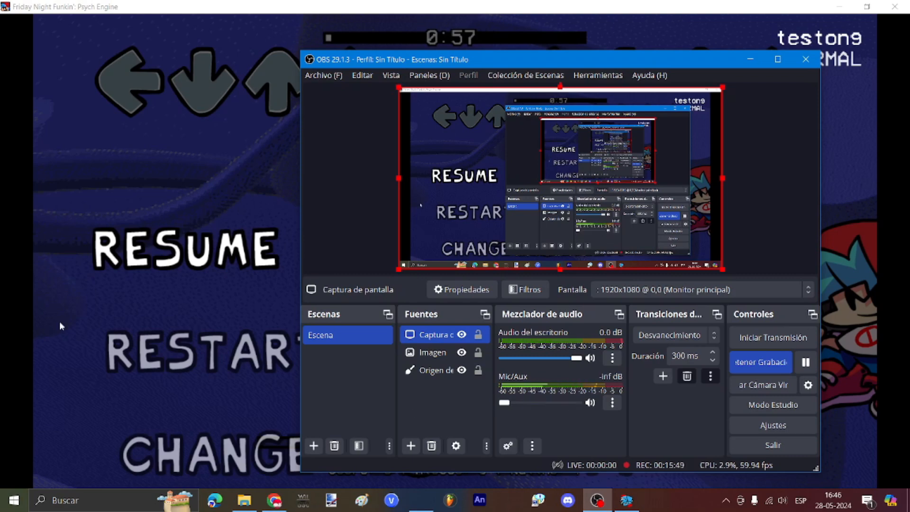
left_click(60, 325)
key("Down")
key("Return")
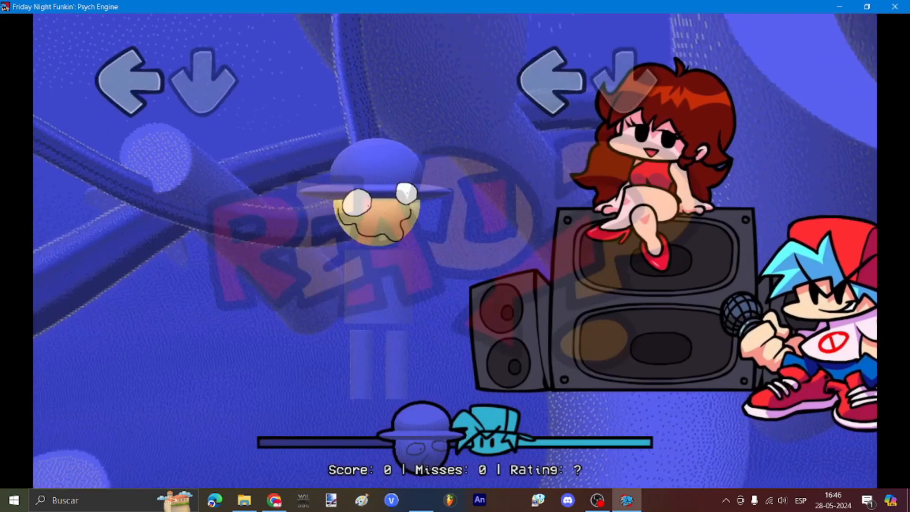
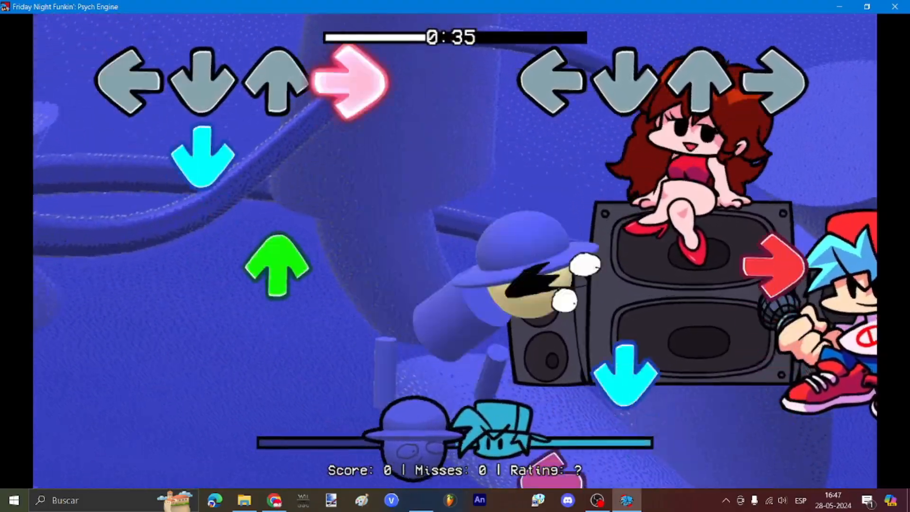
Step: Hit the song's opening burst of arrow notes on the blue stage without missing
key("Right")
key("Down")
key("Right")
key("Left")
key("Up")
key("Left")
key("Down")
key("Right")
key("Up")
key("Left")
key("Up")
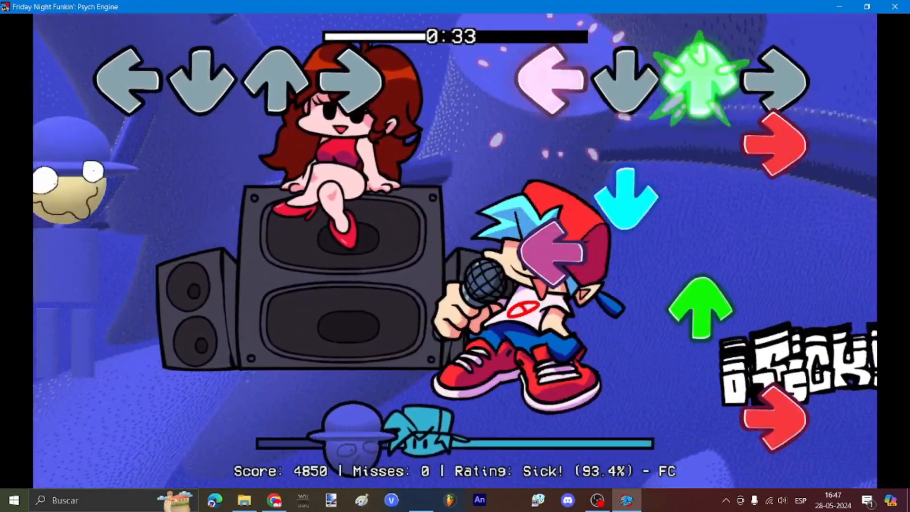
key("Right")
key("Down")
key("Left")
key("Up")
key("Right")
key("Down")
key("Down")
key("Left")
key("Up")
key("Left")
key("Up")
key("Right")
key("Down")
key("Left")
key("Down")
key("Up")
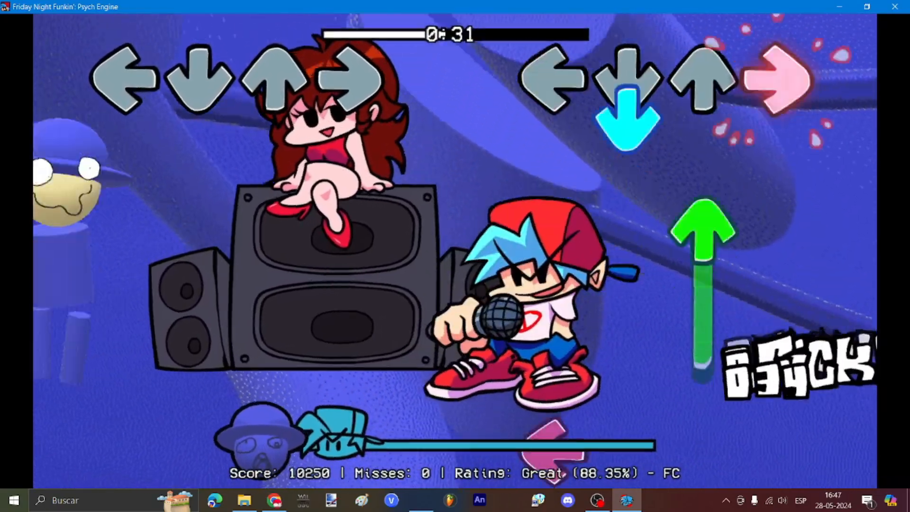
key("Right")
key("Down")
key("Up")
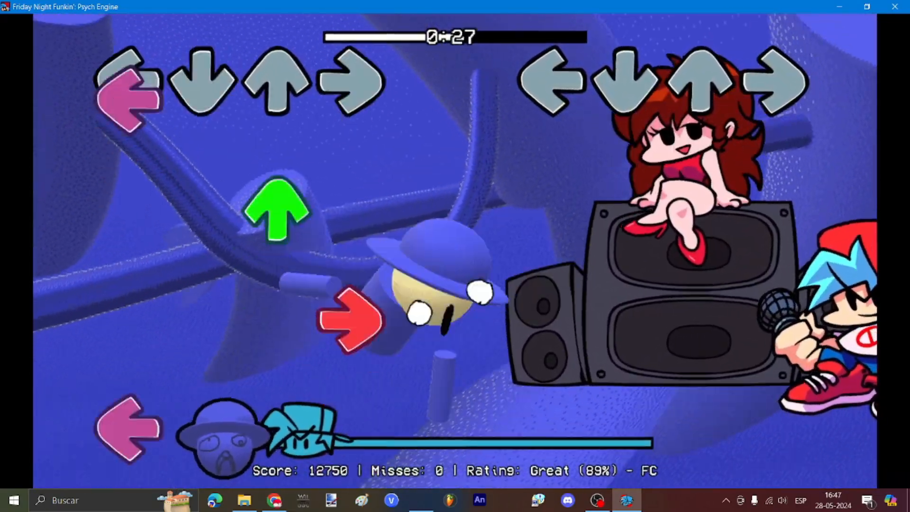
Step: Keep the combo through the middle section, including the held right note
key("Left")
key("Right")
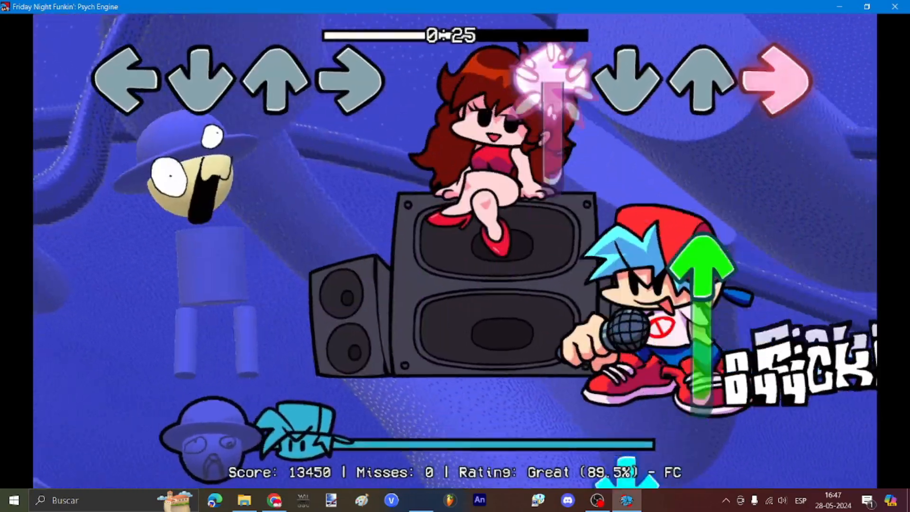
key("Down")
key("Right")
key("Left")
key("Up")
key("Left")
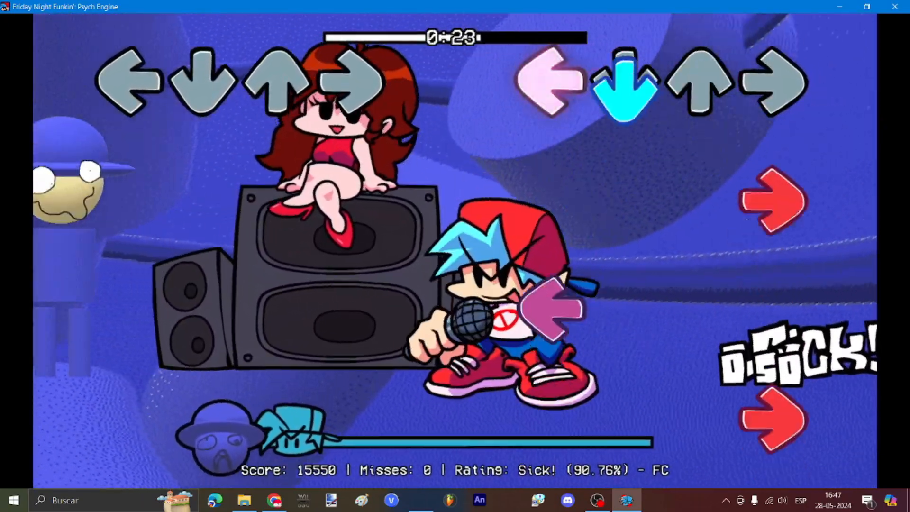
key("Down")
key("Right")
key("Left")
key("Right")
key("Down")
key("Up")
key("Right")
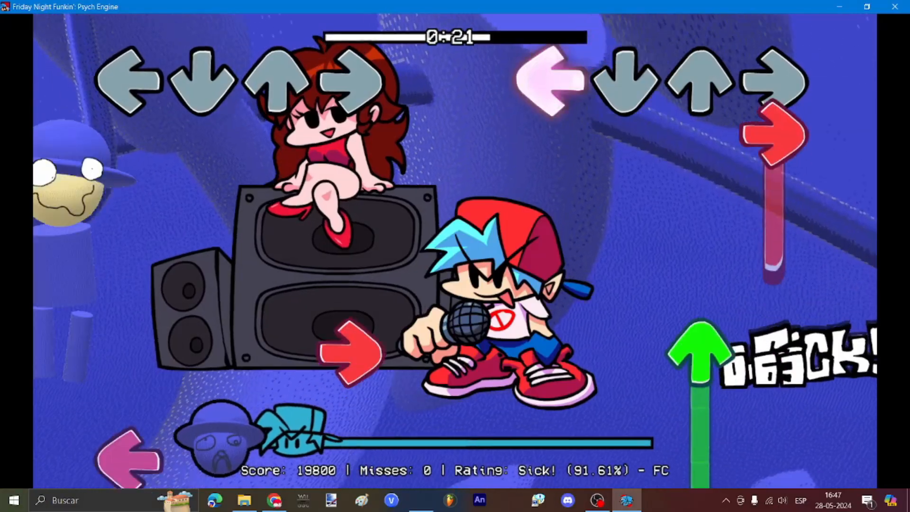
key("Right")
key("Up")
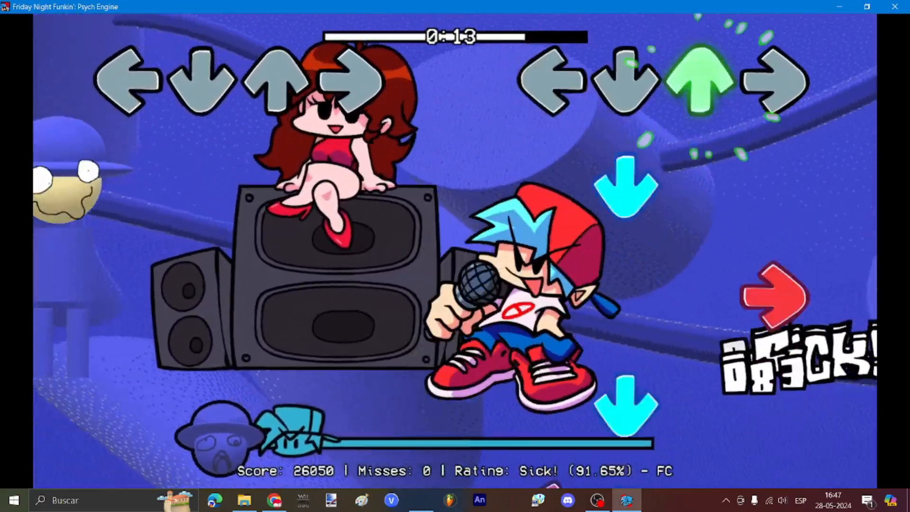
key("Left")
key("Up")
key("Left")
key("Right")
key("Down")
key("Up")
key("Left")
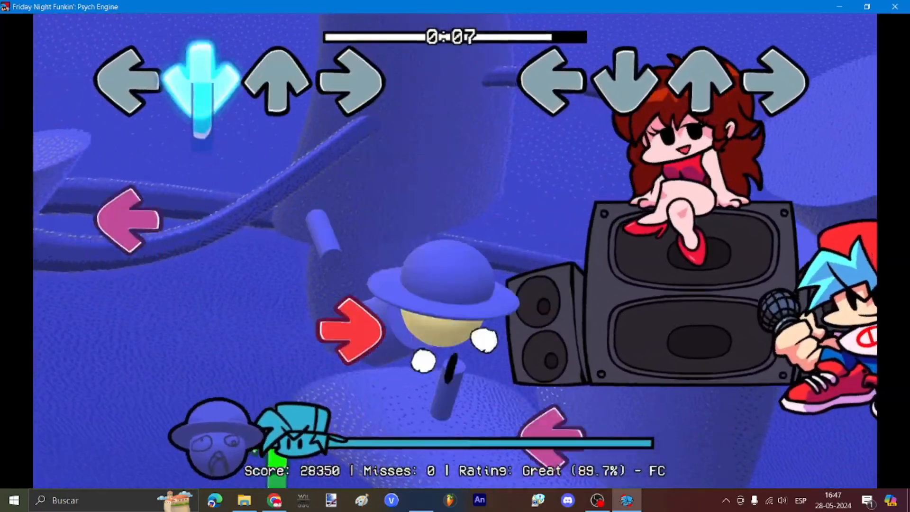
Step: Clear the final stretch with no misses, finishing the song at 36400 points
key("Left")
key("Right")
key("Left")
key("Right")
key("Up")
key("Down")
key("Right")
key("Left")
key("Right")
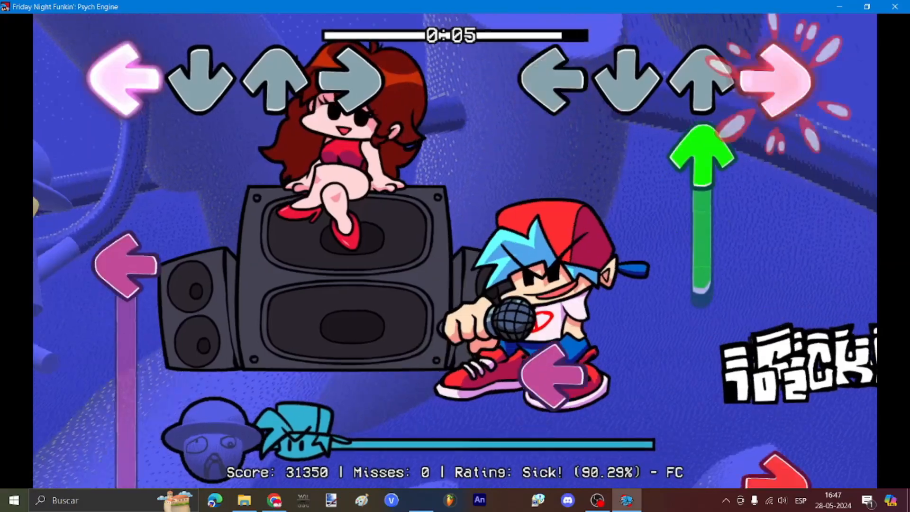
key("Up")
key("Left")
key("Right")
key("Down")
key("Up")
key("Right")
key("Up")
key("Left")
key("Down")
key("Left")
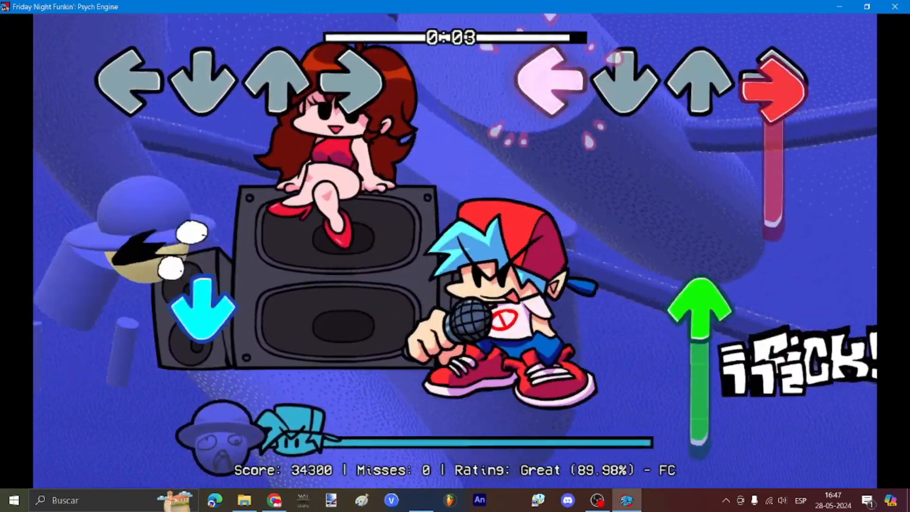
key("Right")
key("Up")
key("Left")
key("Right")
key("Up")
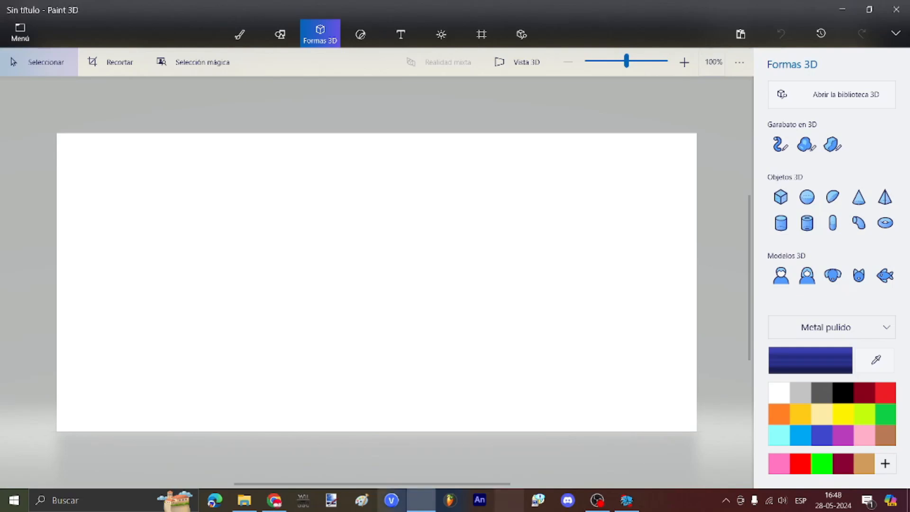
Step: Go from mods up to PsychEngine, into assets > shared > images > storymenu, and pick week1.png
left_click(246, 499)
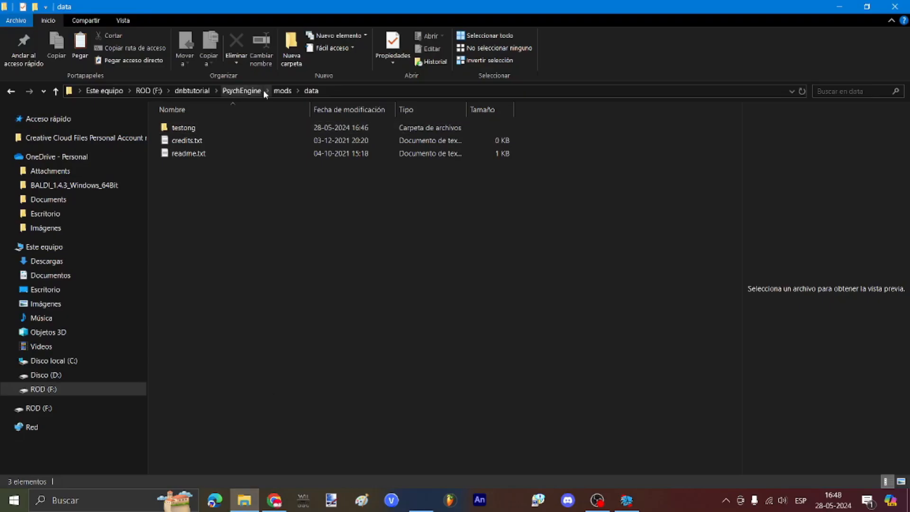
left_click(281, 90)
left_click(241, 91)
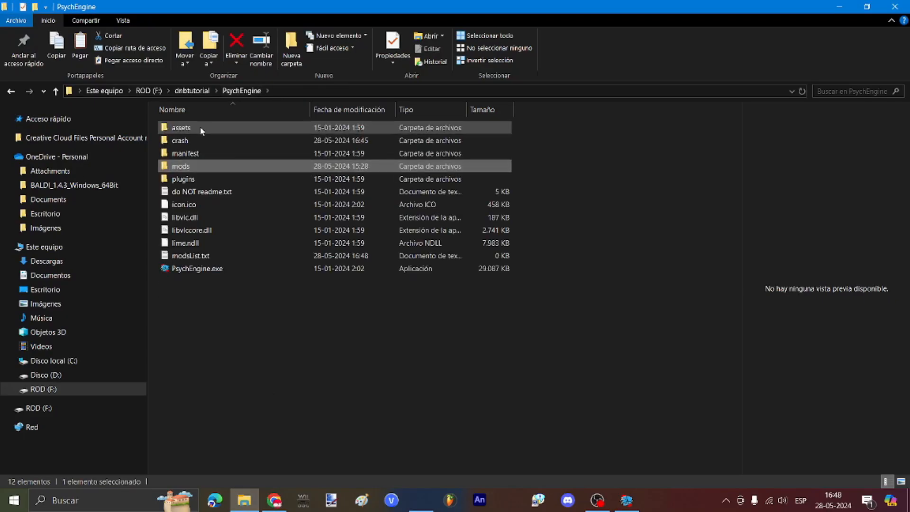
double_click(200, 126)
double_click(190, 139)
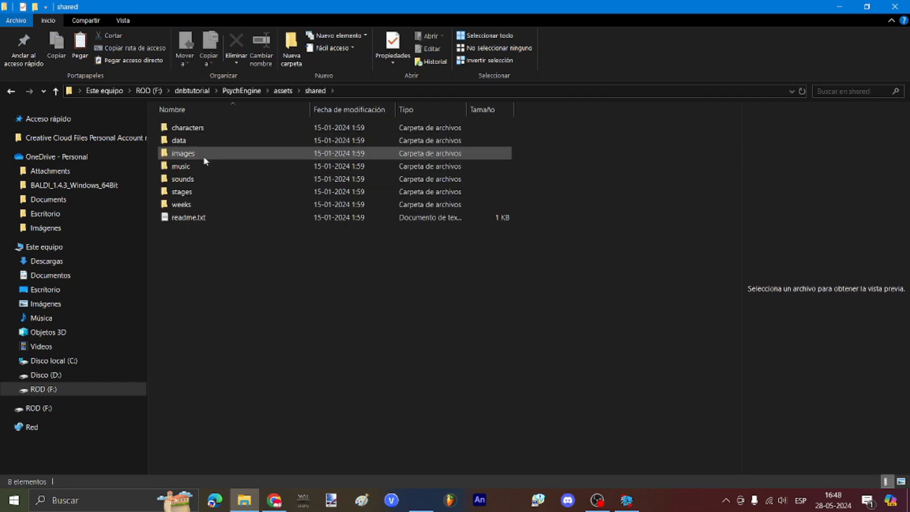
double_click(204, 156)
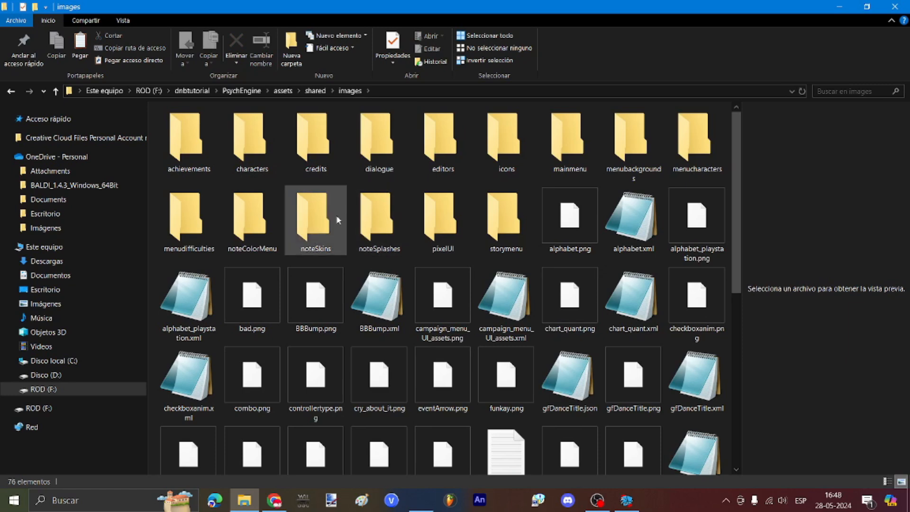
double_click(502, 228)
double_click(253, 138)
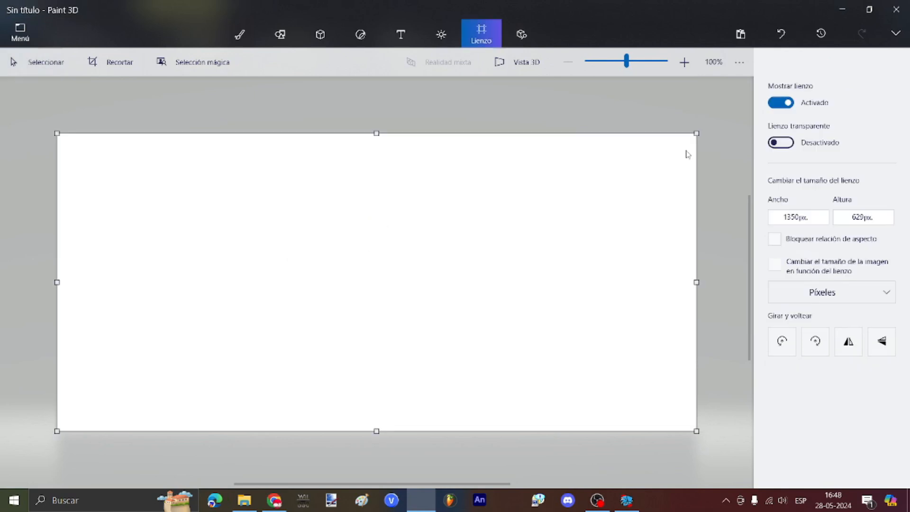
Step: Shrink the blank Paint 3D canvas and drop week1.png onto it
mouse_move(686, 151)
left_mouse_down()
mouse_move(241, 397)
mouse_move(66, 431)
left_mouse_up()
mouse_move(253, 137)
left_mouse_down()
mouse_move(429, 508)
mouse_move(427, 293)
left_mouse_up()
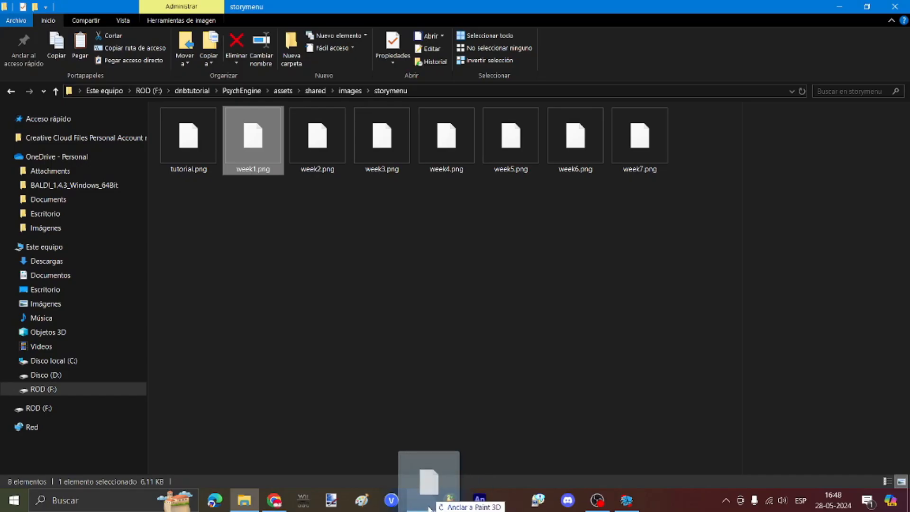
left_click_drag(534, 286, 377, 216)
Step: Select the '1' at the end of the WEEK 1 title and delete it
left_click(320, 34)
scroll(420, 183, "up", 3)
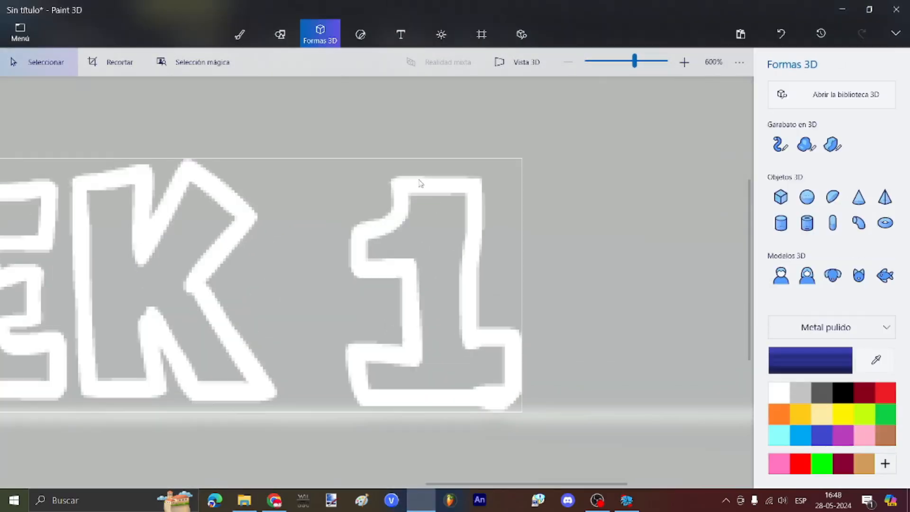
scroll(400, 187, "down", 2)
left_click_drag(369, 161, 435, 190)
scroll(649, 280, "down", 1)
left_click(455, 275)
scroll(445, 279, "up", 1)
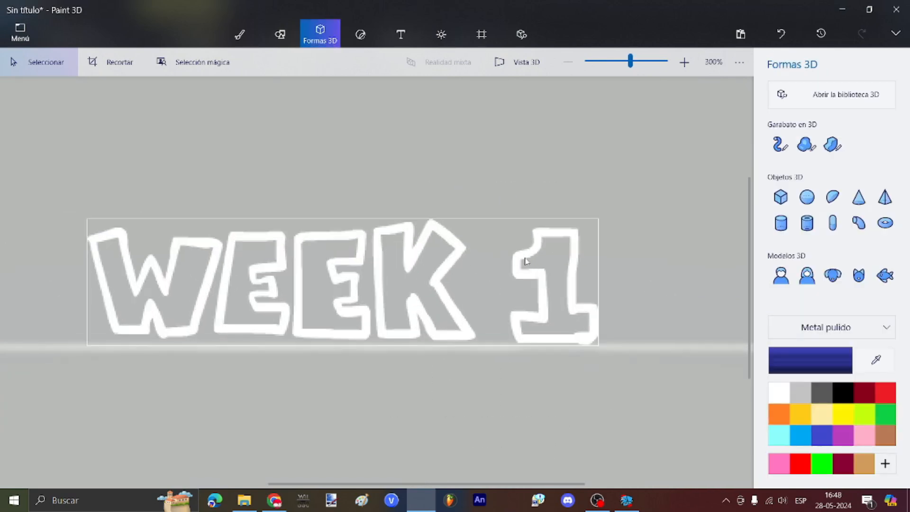
left_click_drag(621, 194, 487, 378)
key("Delete")
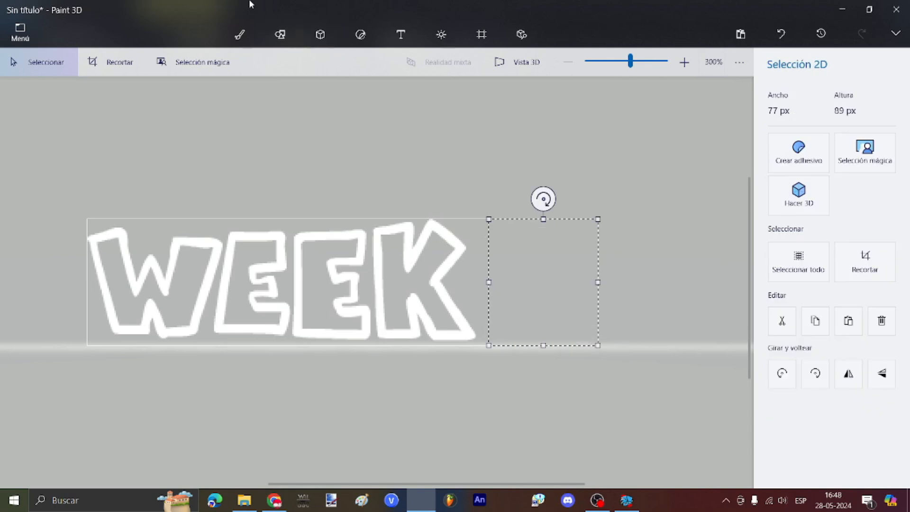
Step: Draw a B in place of the 1 using the matte Pixel Pencil
left_click(239, 34)
scroll(582, 281, "up", 2)
left_click(884, 99)
scroll(566, 268, "down", 2)
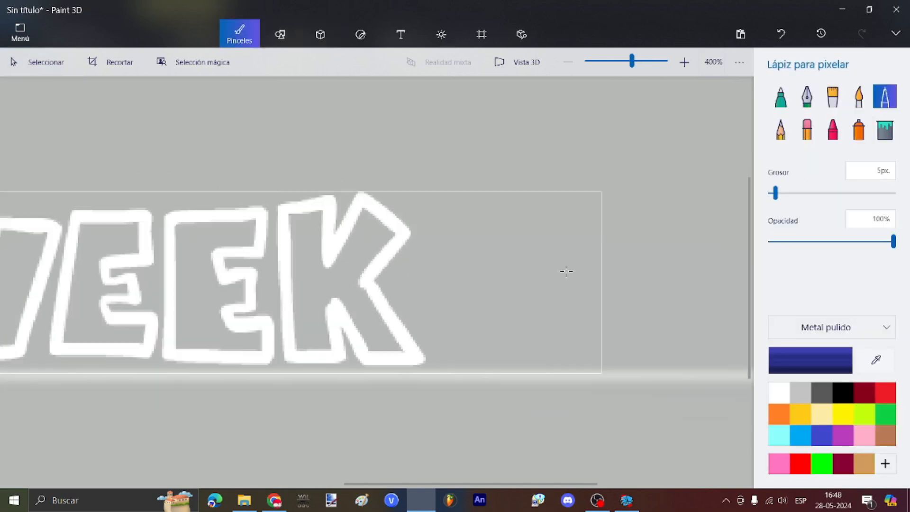
left_click(833, 327)
left_click(843, 274)
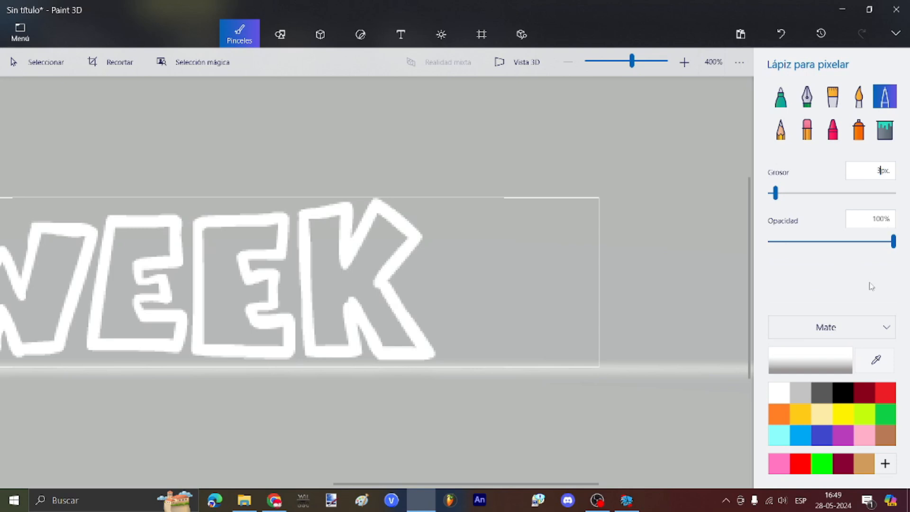
left_click_drag(468, 206, 467, 356)
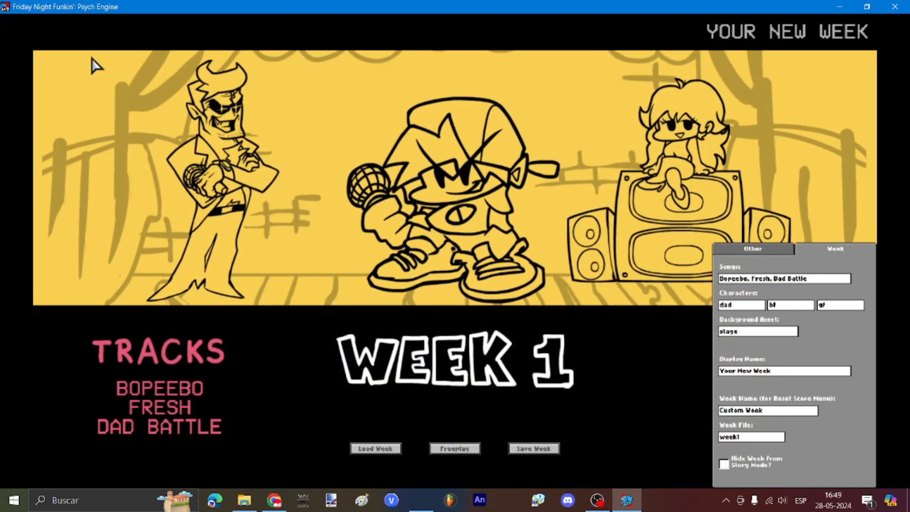
Step: Bring up the yellow doodled stage background image from the images folder
left_click(420, 500)
left_click(481, 33)
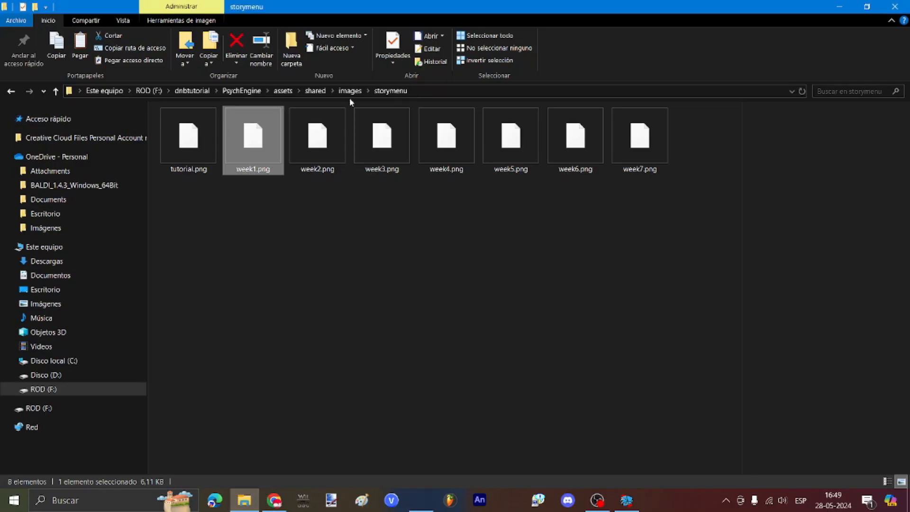
left_click(350, 91)
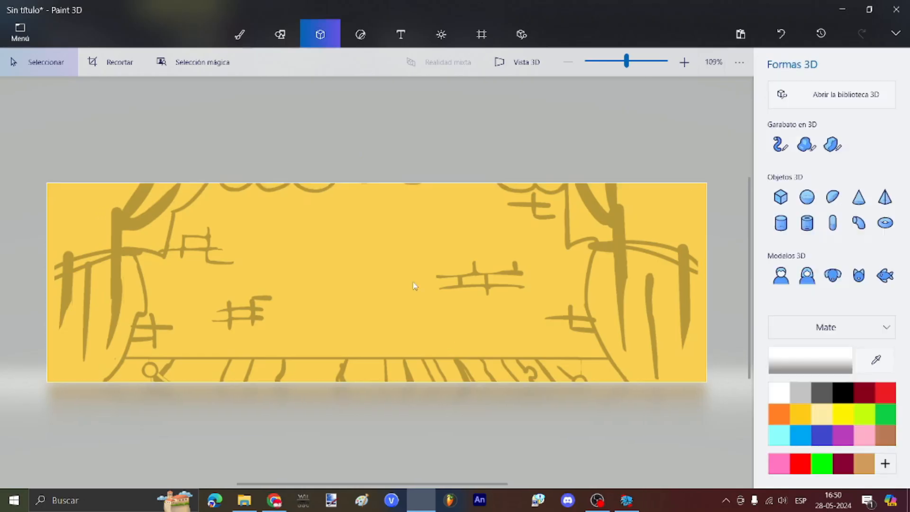
Step: Paint over the yellow background in solid blue with the Pixel Pencil
left_click(241, 34)
left_click(884, 98)
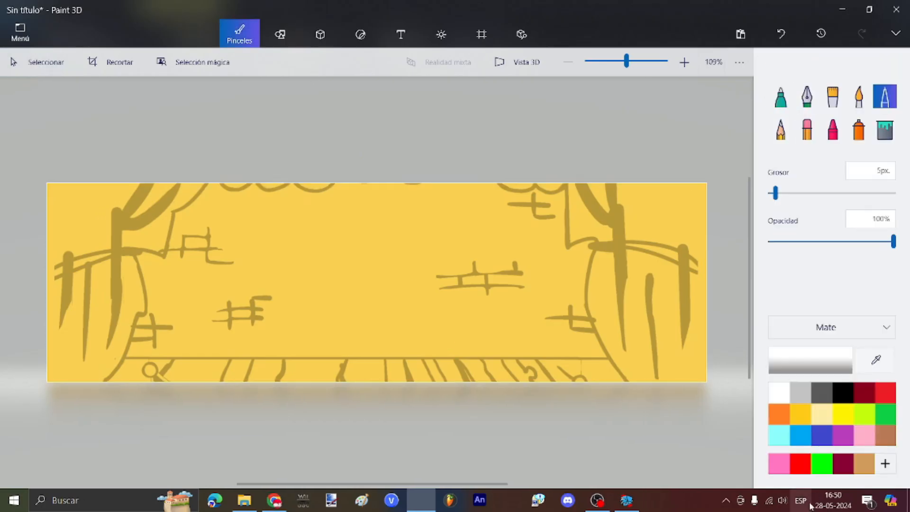
left_click(828, 443)
mouse_move(385, 262)
left_mouse_down()
mouse_move(204, 284)
mouse_move(79, 337)
mouse_move(406, 400)
mouse_move(696, 341)
mouse_move(714, 233)
mouse_move(59, 195)
left_mouse_up()
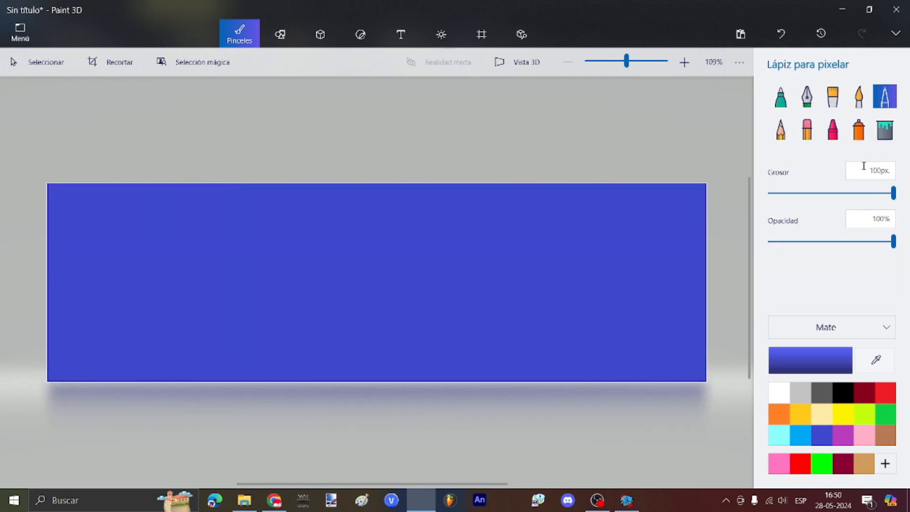
Step: Switch to a darker custom blue and sketch a head outline
left_click(823, 366)
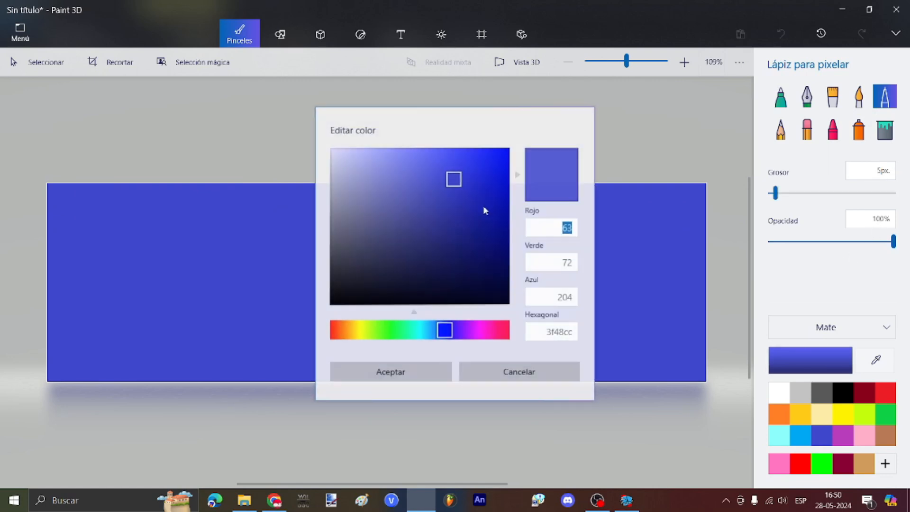
left_click(508, 225)
left_click(396, 370)
scroll(341, 303, "up", 2)
left_click_drag(280, 284, 422, 260)
left_click_drag(422, 278, 388, 237)
Step: Redraw the face, then add a hat, eyes with pupils, body and arm
key("ctrl+z")
key("ctrl+z")
key("ctrl+z")
mouse_move(261, 266)
left_mouse_down()
mouse_move(439, 261)
mouse_move(262, 265)
left_mouse_up()
left_click_drag(267, 290, 425, 244)
left_click_drag(249, 240, 417, 196)
left_click_drag(284, 254, 306, 243)
left_click_drag(395, 234, 391, 235)
left_click_drag(294, 258, 289, 262)
left_click(381, 256)
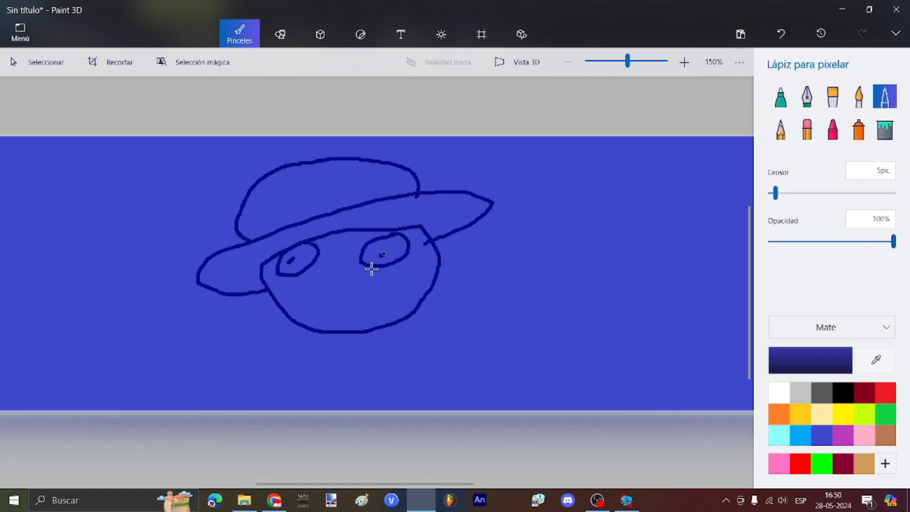
left_click_drag(335, 354, 478, 409)
left_click_drag(255, 350, 275, 409)
scroll(625, 286, "up", 2)
Step: Letter the word BLAND and doodle blocks, cylinders and other shapes around the figure
left_click_drag(372, 163, 343, 242)
scroll(666, 201, "down", 3)
scroll(148, 304, "up", 2)
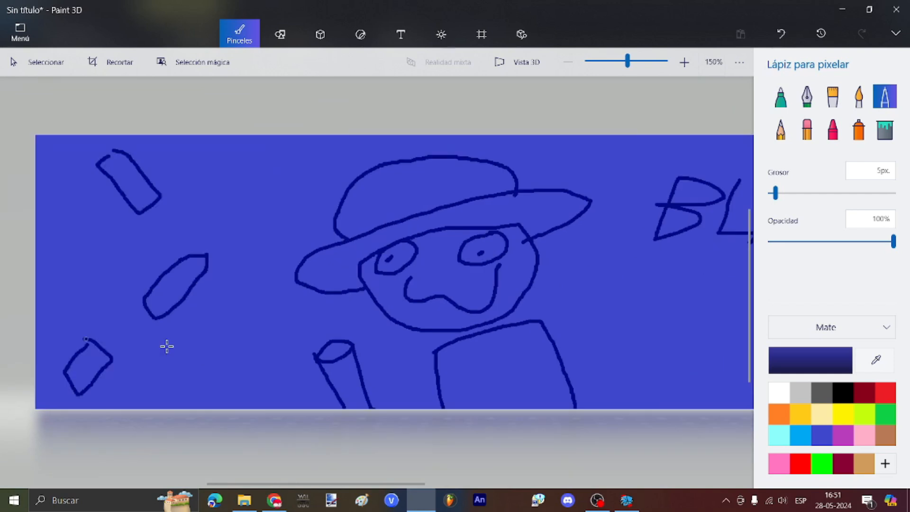
left_click_drag(242, 163, 323, 178)
left_click_drag(623, 137, 685, 138)
scroll(685, 189, "down", 3)
scroll(663, 265, "up", 2)
left_click_drag(661, 170, 726, 170)
left_click_drag(592, 395, 657, 378)
left_click_drag(504, 284, 525, 320)
Step: Save the drawing as a PNG in the menubackgrounds folder, typing 'menu' as its name
left_click(20, 32)
left_click(66, 184)
left_click(349, 140)
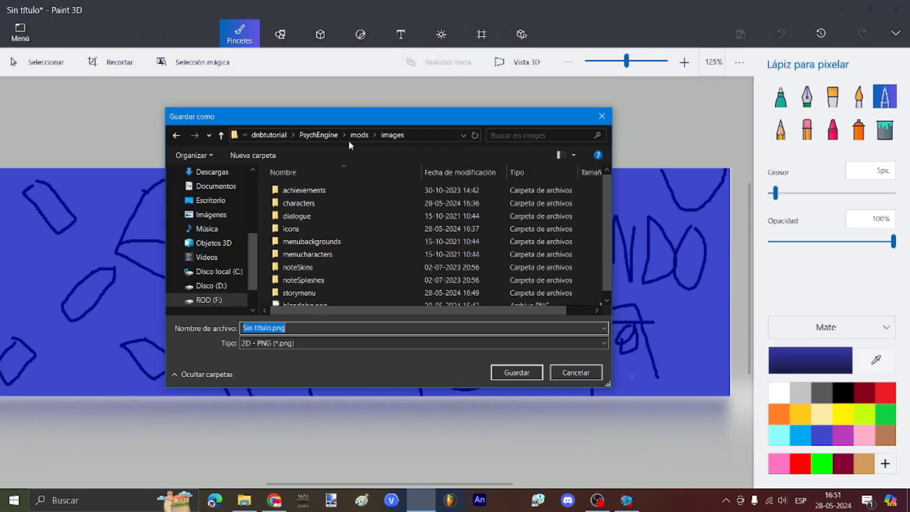
scroll(360, 214, "down", 1)
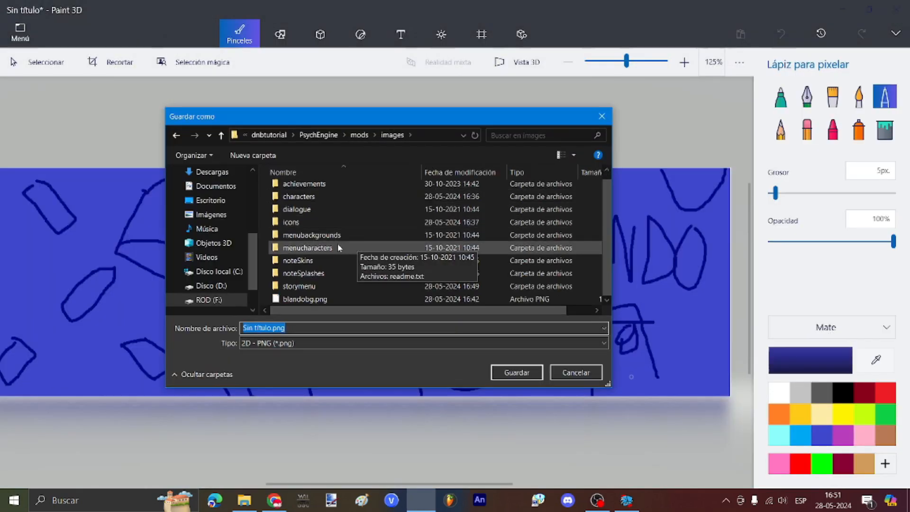
double_click(312, 235)
type("menu")
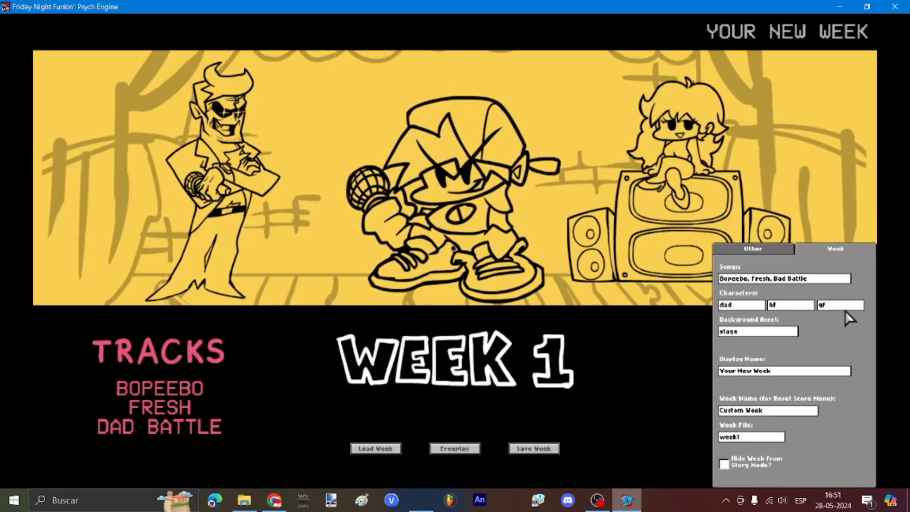
Step: Clear the dad, bf and gf character fields and add songs 'secons ong' and 'this'
left_click(834, 306)
key("BackSpace")
key("BackSpace")
left_click(777, 305)
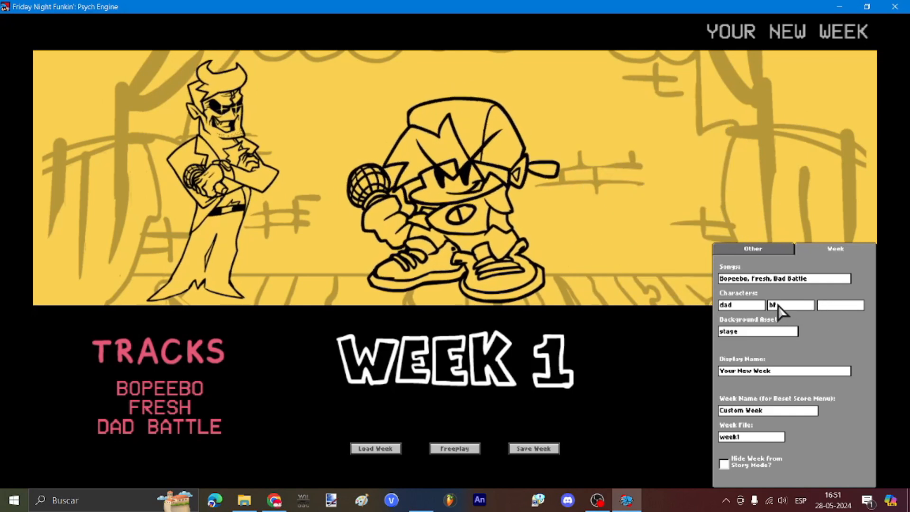
key("BackSpace")
key("BackSpace")
left_click(746, 306)
key("BackSpace")
key("BackSpace")
key("BackSpace")
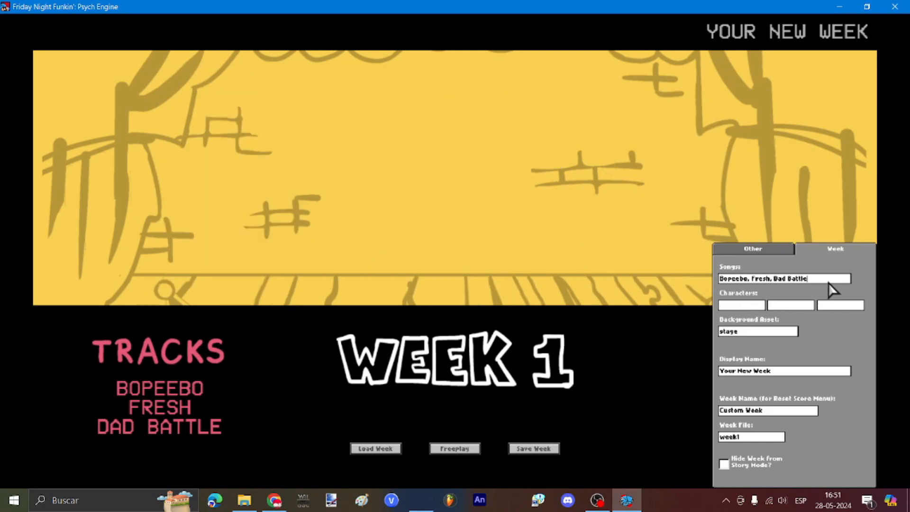
key("BackSpace")
key("BackSpace")
key("BackSpace")
key("BackSpace")
key("BackSpace")
key("BackSpace")
key("BackSpace")
key("BackSpace")
key("BackSpace")
key("BackSpace")
key("BackSpace")
key("BackSpace")
key("BackSpace")
key("BackSpace")
key("BackSpace")
key("BackSpace")
key("BackSpace")
key("BackSpace")
key("BackSpace")
key("BackSpace")
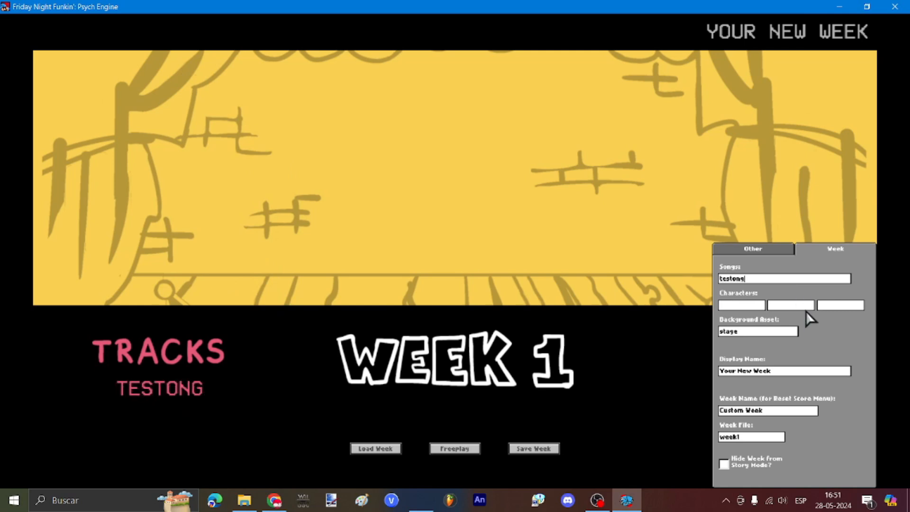
type(", secons")
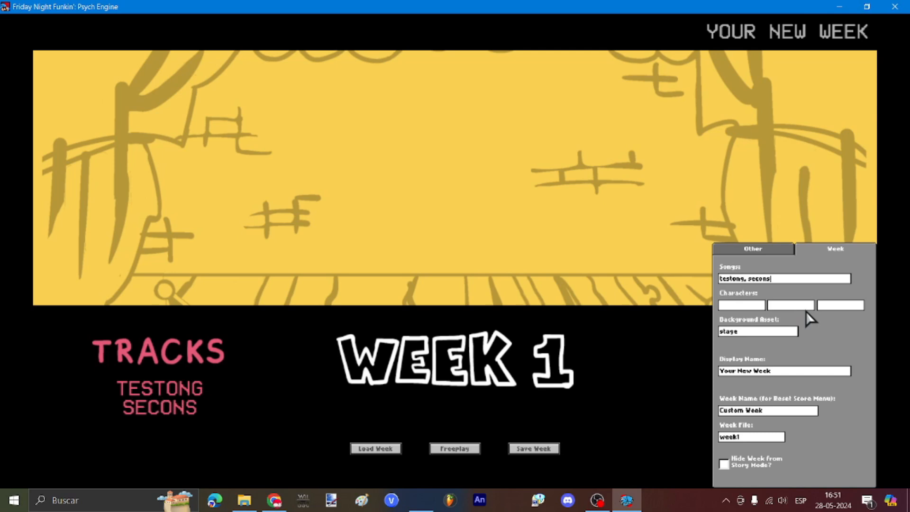
type(" ong, this")
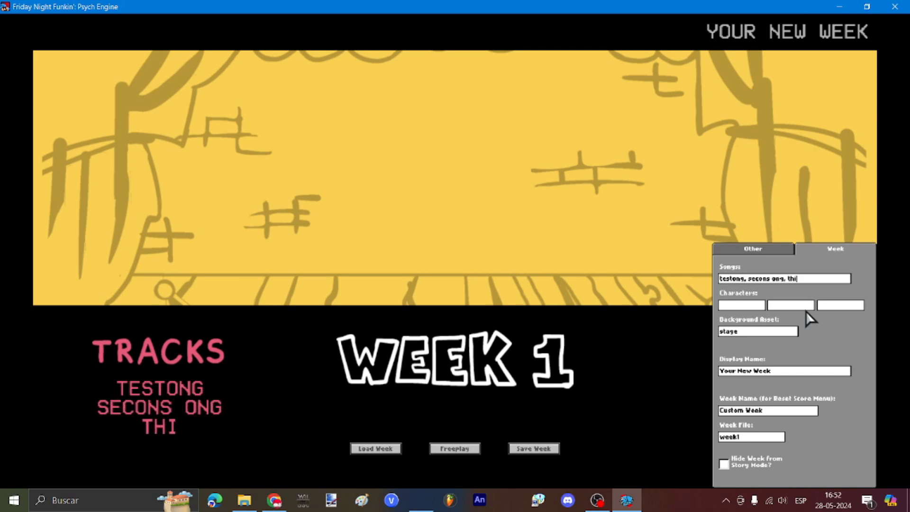
Step: Set background asset to blando, display name to qurierei, and week file to blandoweek
double_click(766, 334)
type("blando")
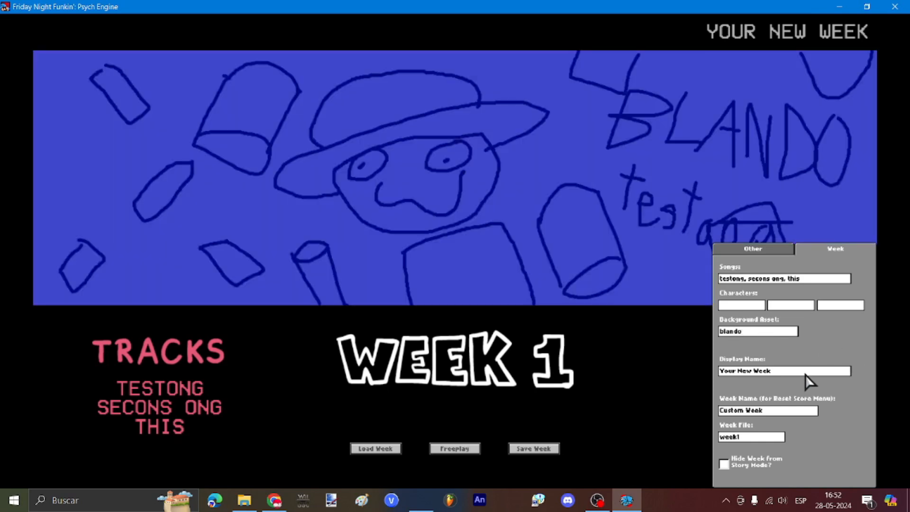
left_click(809, 371)
key("BackSpace")
key("BackSpace")
key("BackSpace")
key("BackSpace")
key("BackSpace")
key("BackSpace")
key("BackSpace")
key("BackSpace")
key("BackSpace")
key("BackSpace")
key("BackSpace")
key("BackSpace")
key("BackSpace")
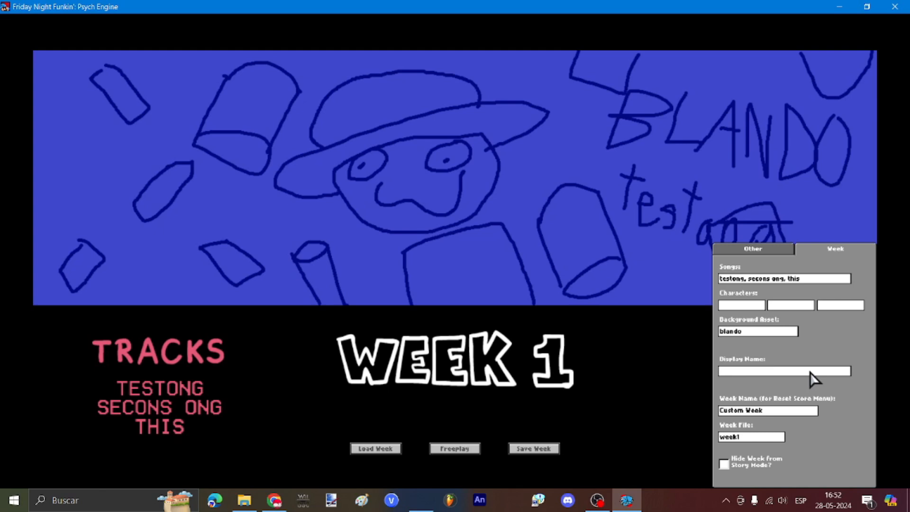
type("qurierei")
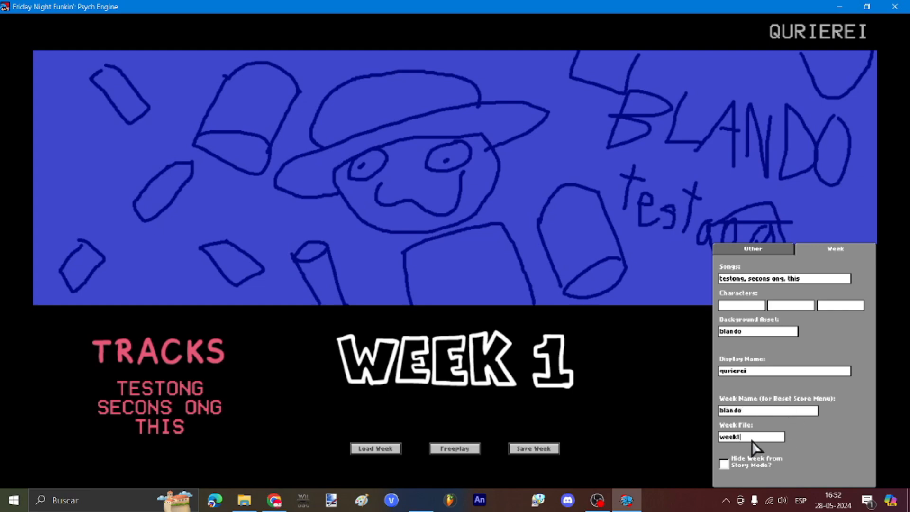
key("BackSpace")
key("BackSpace")
key("BackSpace")
key("BackSpace")
key("BackSpace")
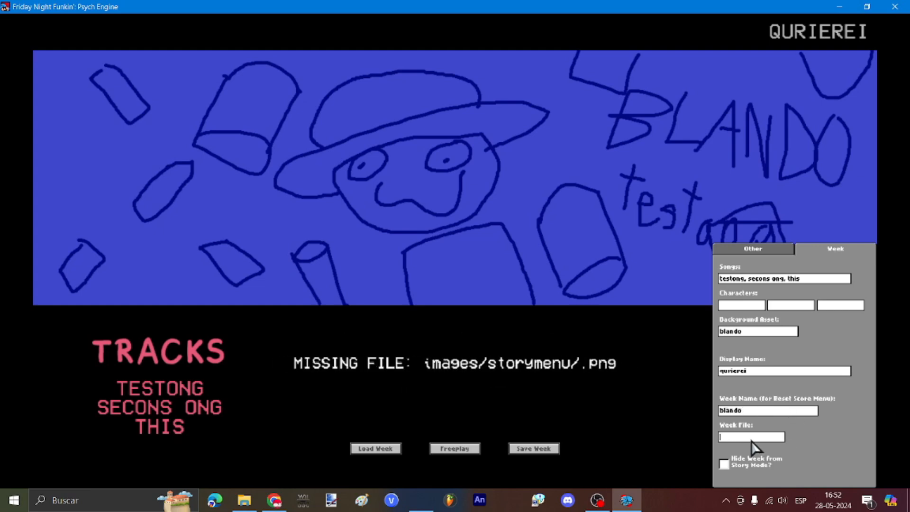
type("blandoweek")
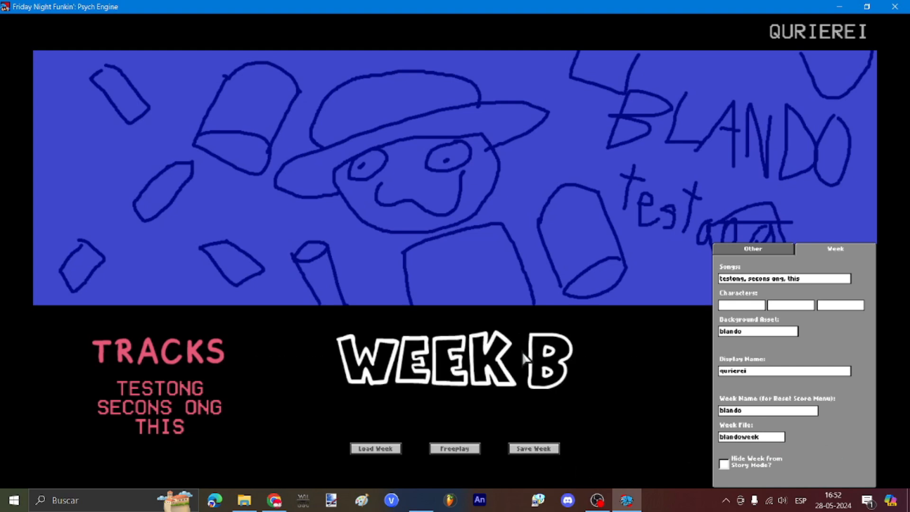
Step: In Freeplay, give TESTONG the blando icon and adjust the background colour toward purple
left_click(467, 448)
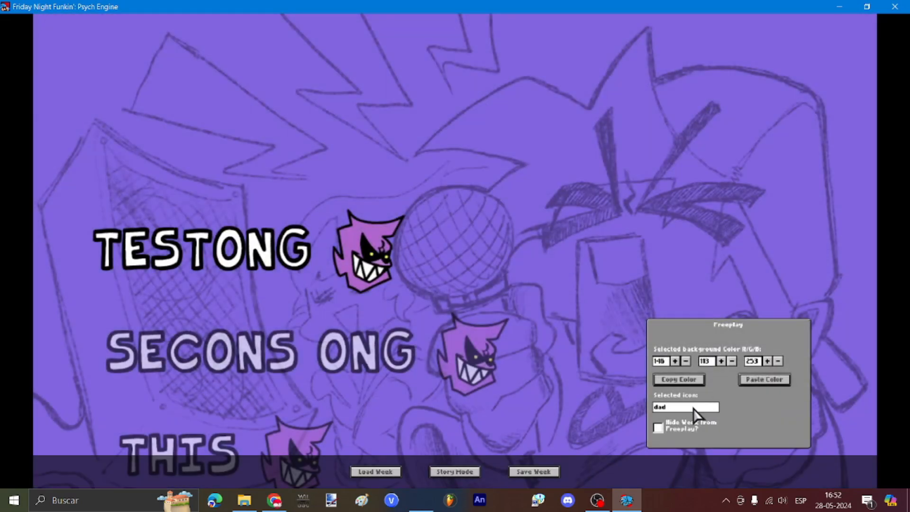
left_click(693, 409)
key("BackSpace")
key("BackSpace")
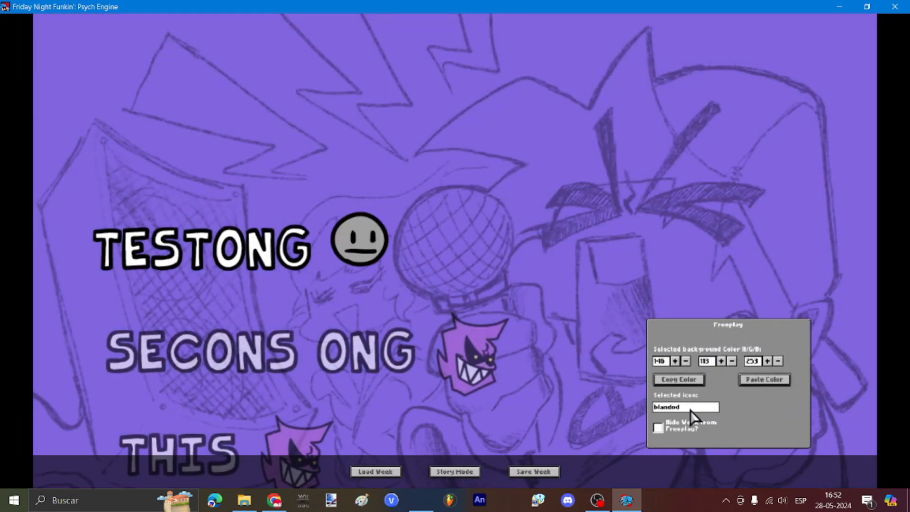
key("Delete")
mouse_move(733, 360)
left_mouse_down()
mouse_move(682, 364)
mouse_move(732, 361)
left_mouse_up()
left_click_drag(777, 361, 778, 361)
left_click(671, 359)
left_click(671, 359)
left_click(671, 358)
Step: Give SECONS ONG the blando icon and set its background green value to 83
key("Down")
left_click(682, 407)
key("BackSpace")
key("BackSpace")
key("BackSpace")
type("b")
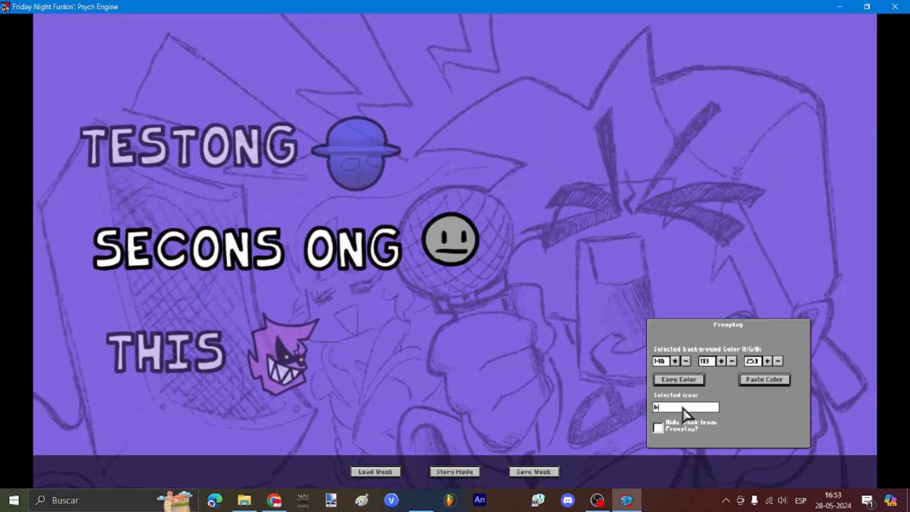
type("lando")
left_click(764, 415)
key("Up")
key("Down")
left_click(730, 360)
left_click(730, 360)
left_click(729, 360)
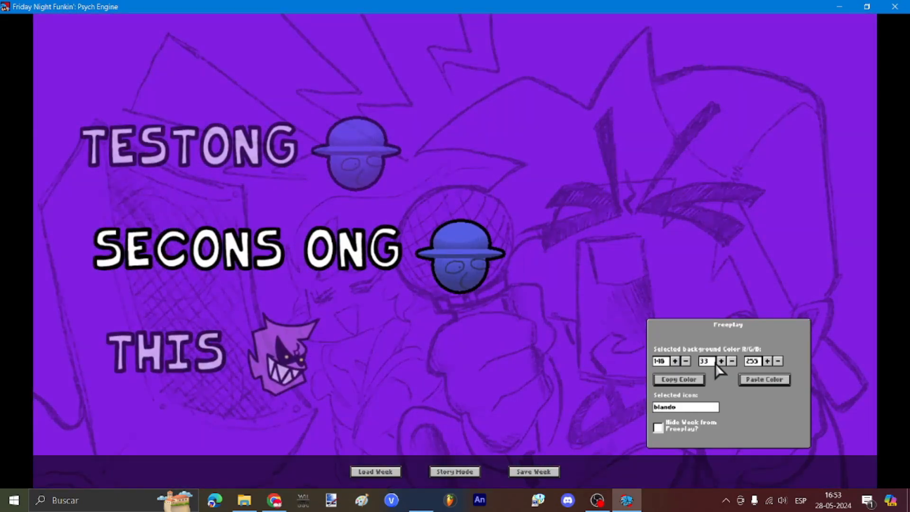
key("BackSpace")
key("BackSpace")
type("83")
Step: Give THIS the blando icon with a 108/80/255 background, then return to Story Mode
triple_click(682, 364)
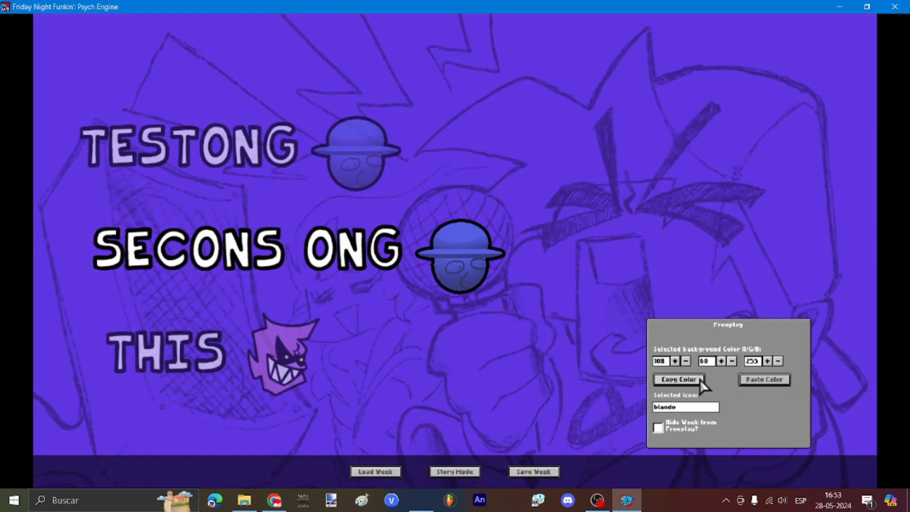
key("Down")
left_click(666, 365)
key("BackSpace")
key("BackSpace")
type("08")
left_click(711, 364)
key("BackSpace")
key("BackSpace")
key("BackSpace")
type("60")
left_click(767, 361)
type("b")
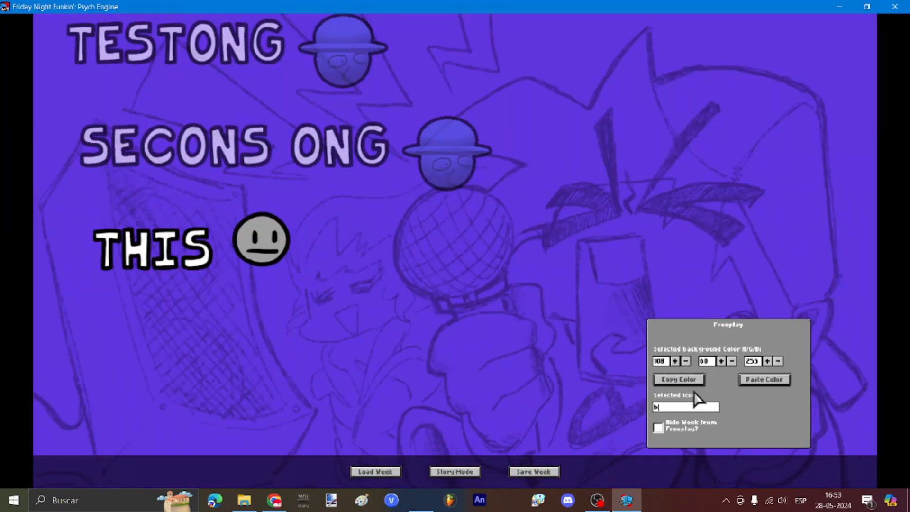
type("lando")
left_click(741, 429)
key("Up")
key("Down")
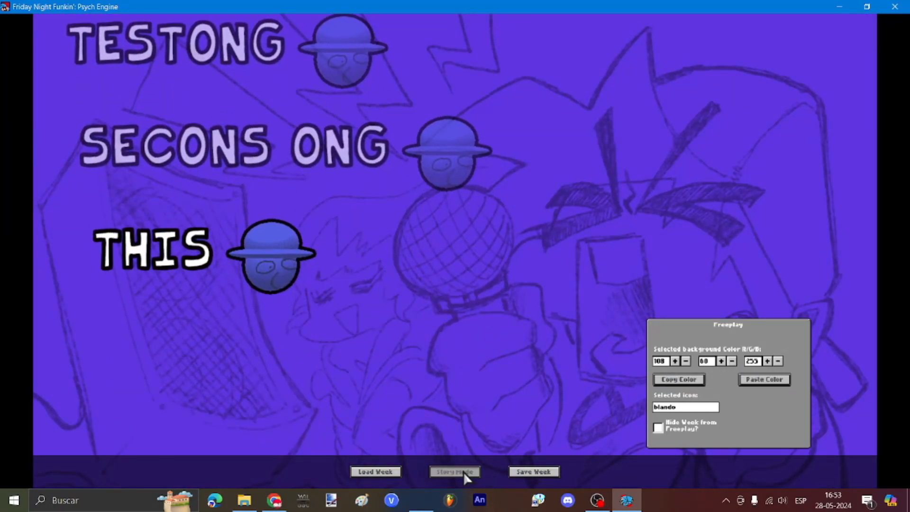
left_click(463, 471)
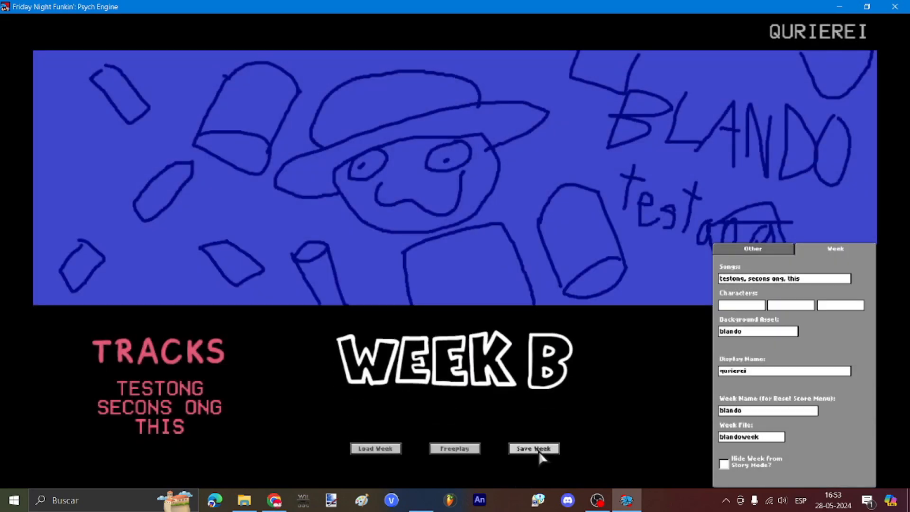
Step: Save the week as blandoweek.json in the mods/weeks folder and exit the Week Editor
left_click(538, 450)
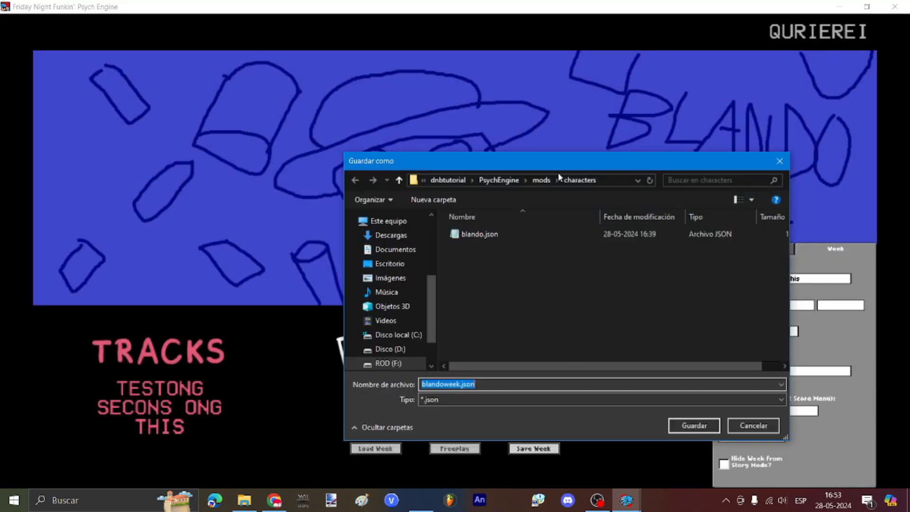
left_click(541, 180)
scroll(540, 251, "down", 3)
double_click(471, 357)
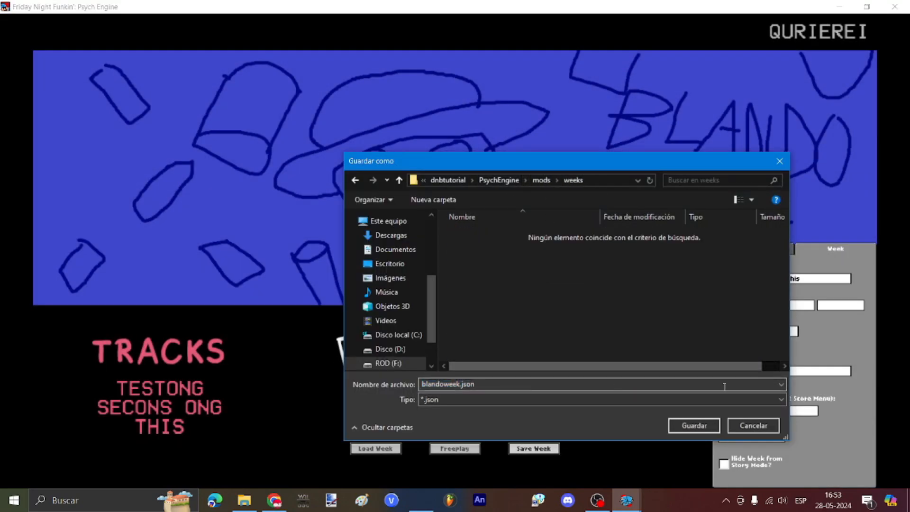
left_click(692, 429)
key("Escape")
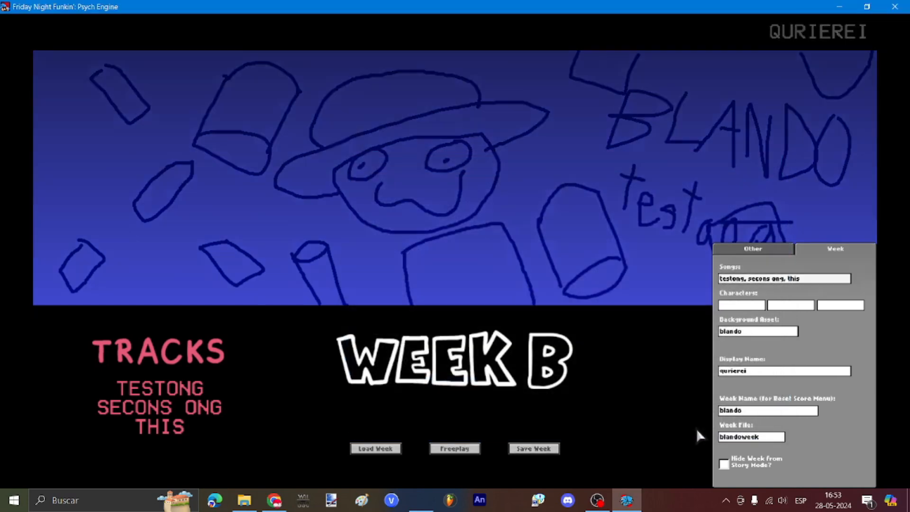
Step: From the main menu's Story Mode, select Week B and start playing it
key("Escape")
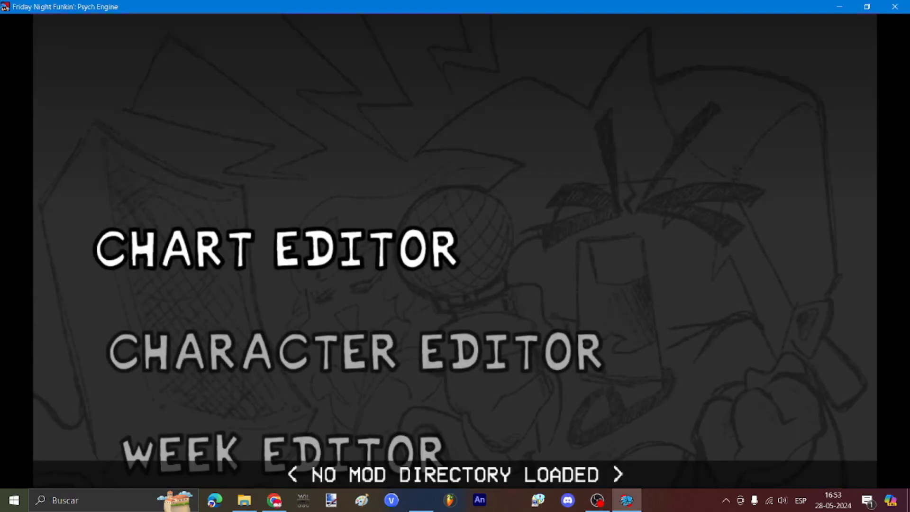
key("Return")
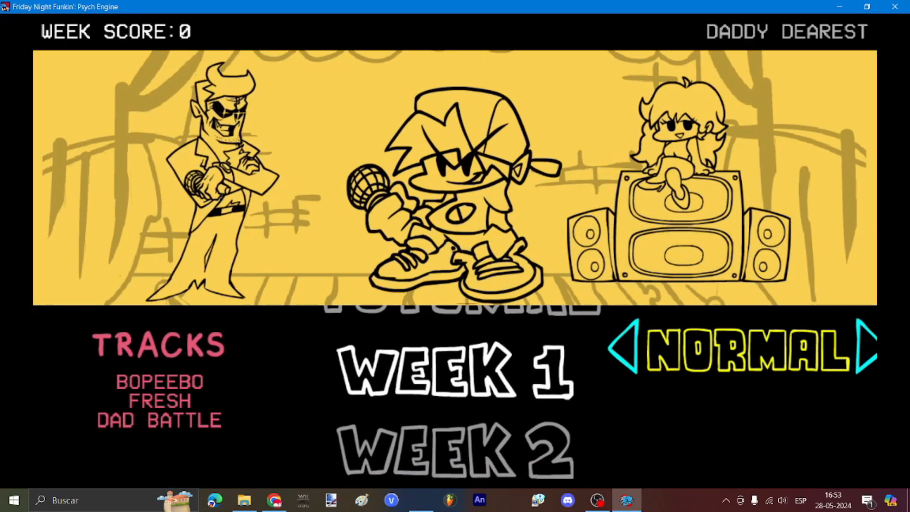
key("Down")
key("Down")
key("Down")
key("Down")
key("Down")
key("Down")
key("Down")
key("Up")
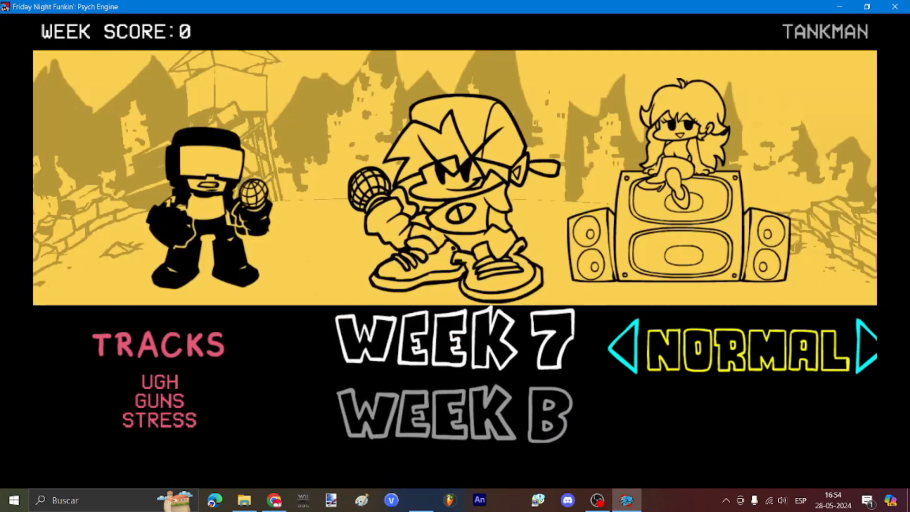
key("Down")
key("Return")
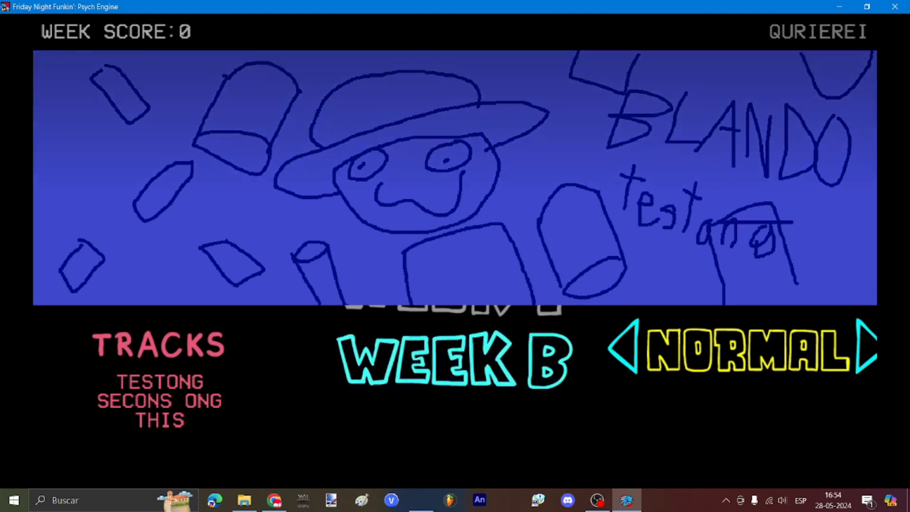
key("plus")
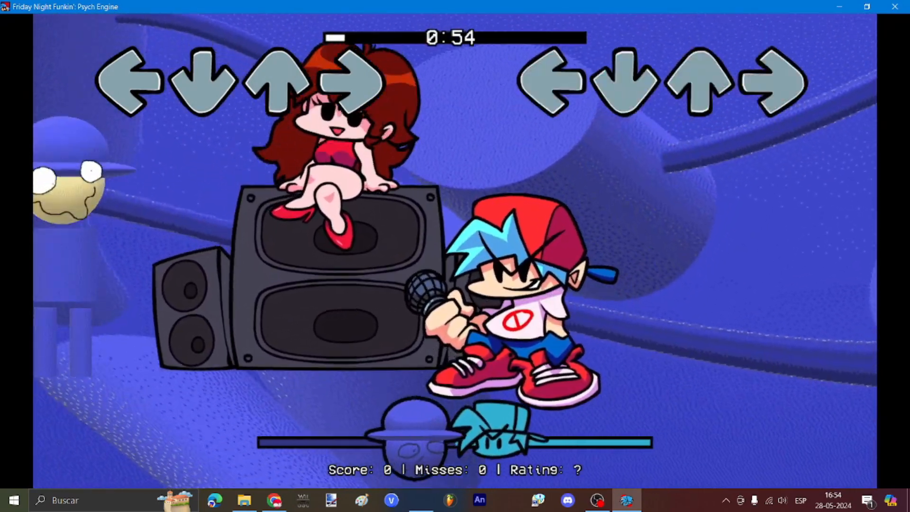
Step: Pause the first song, testong
key("Return")
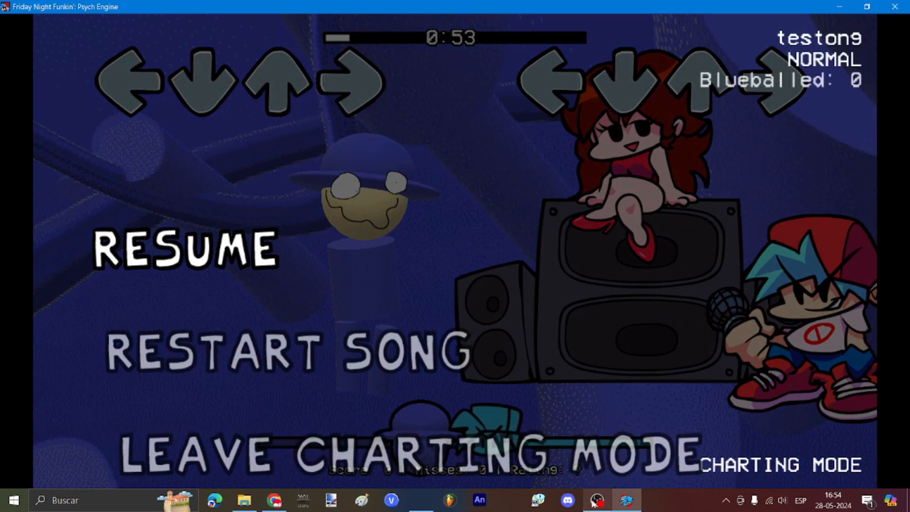
left_click(593, 501)
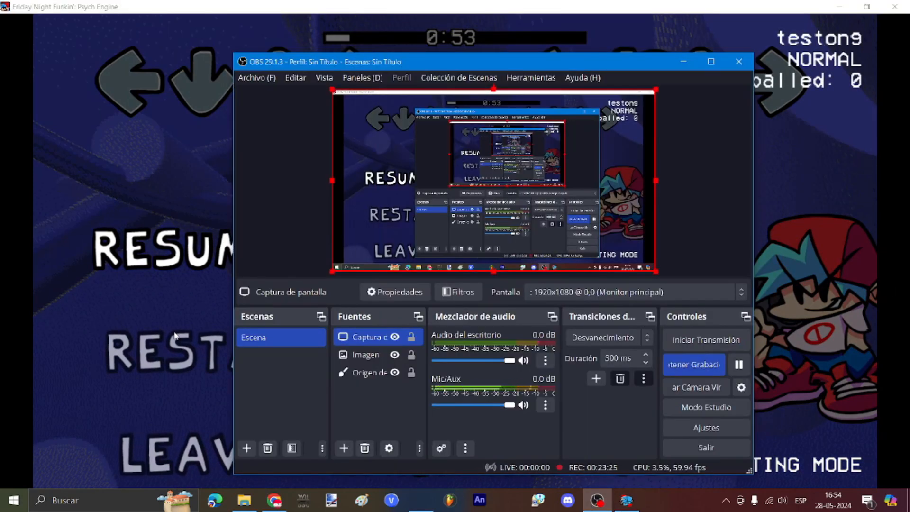
left_click(385, 415)
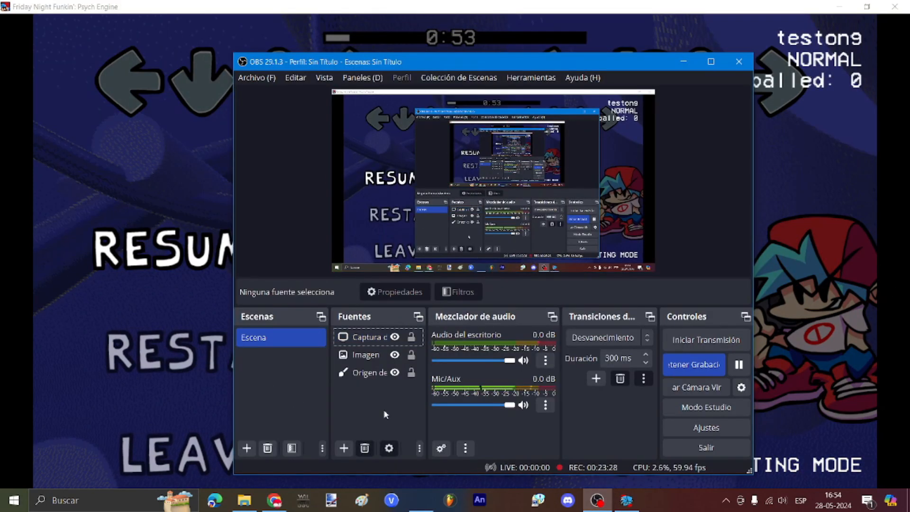